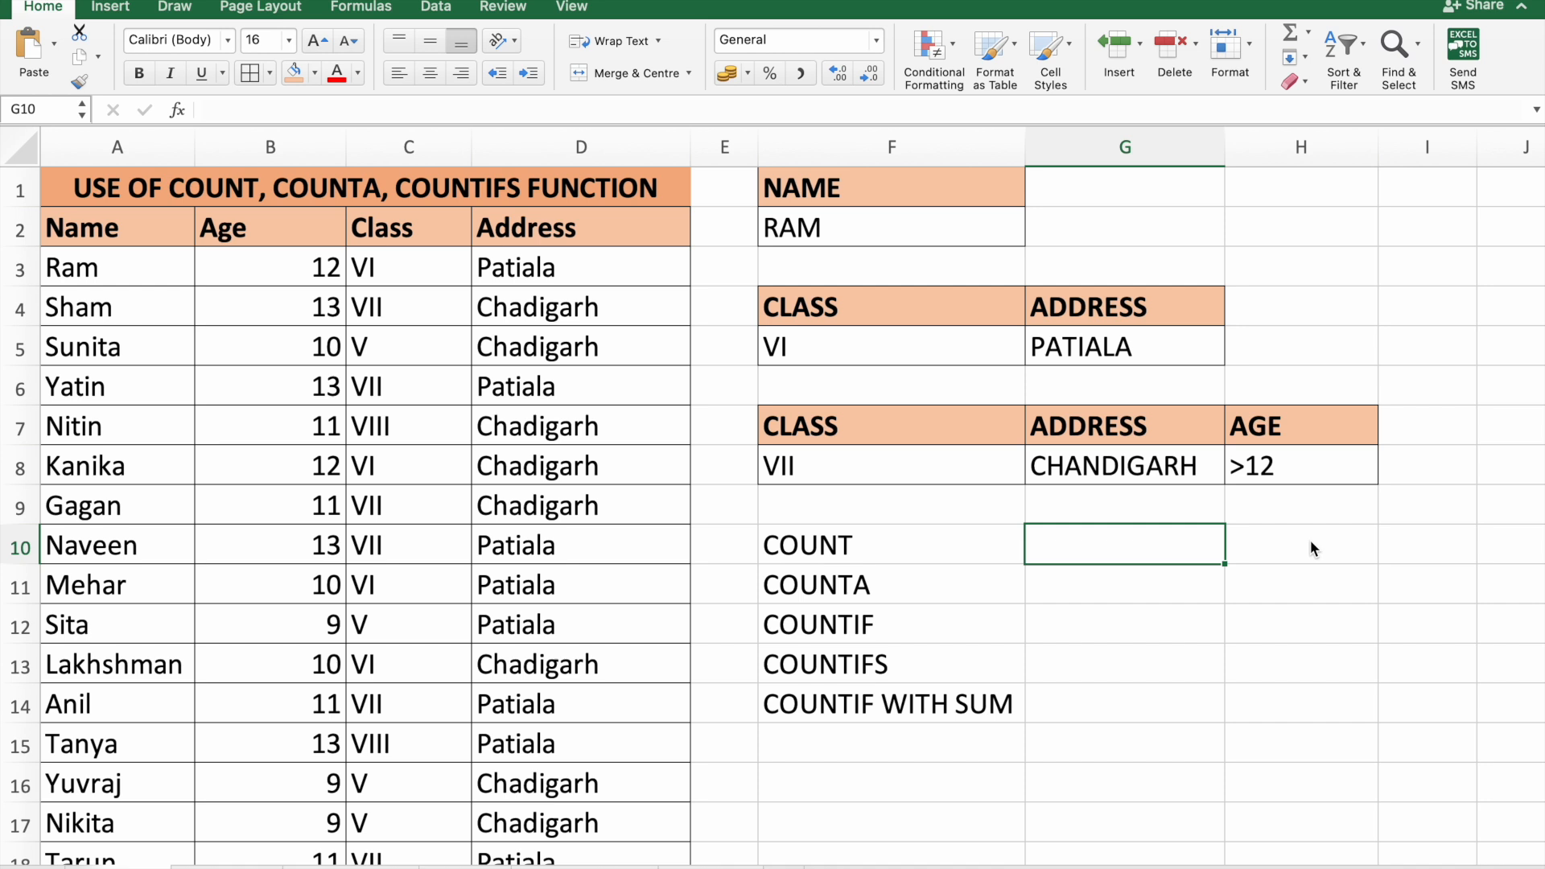
- Count the numeric entries of the Age column in G10 with =COUNT(B3:B21)
text(=)
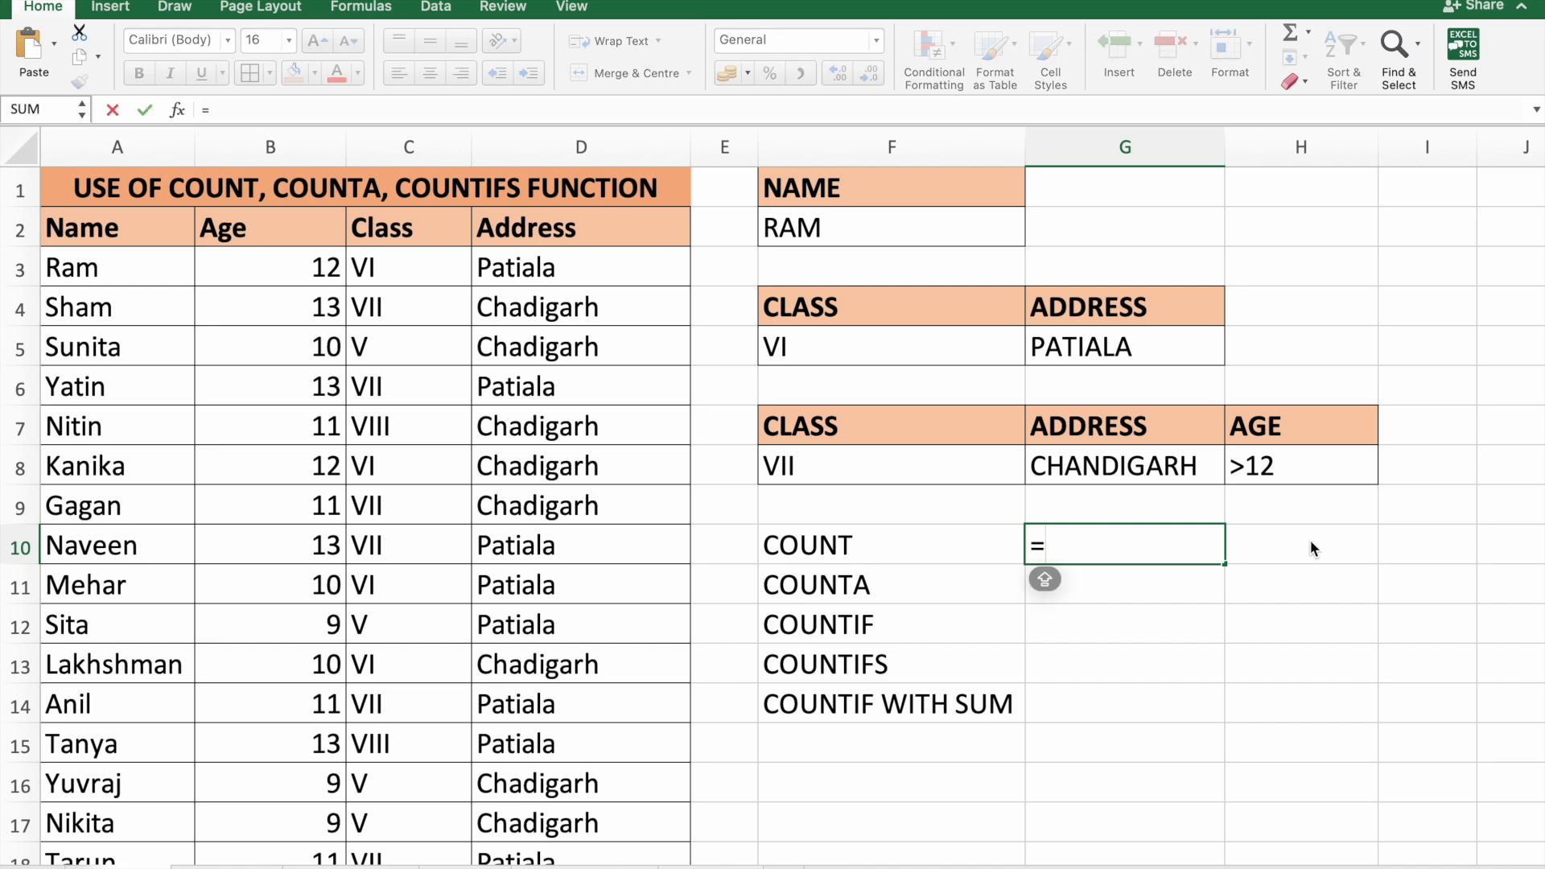
text(COUNT)
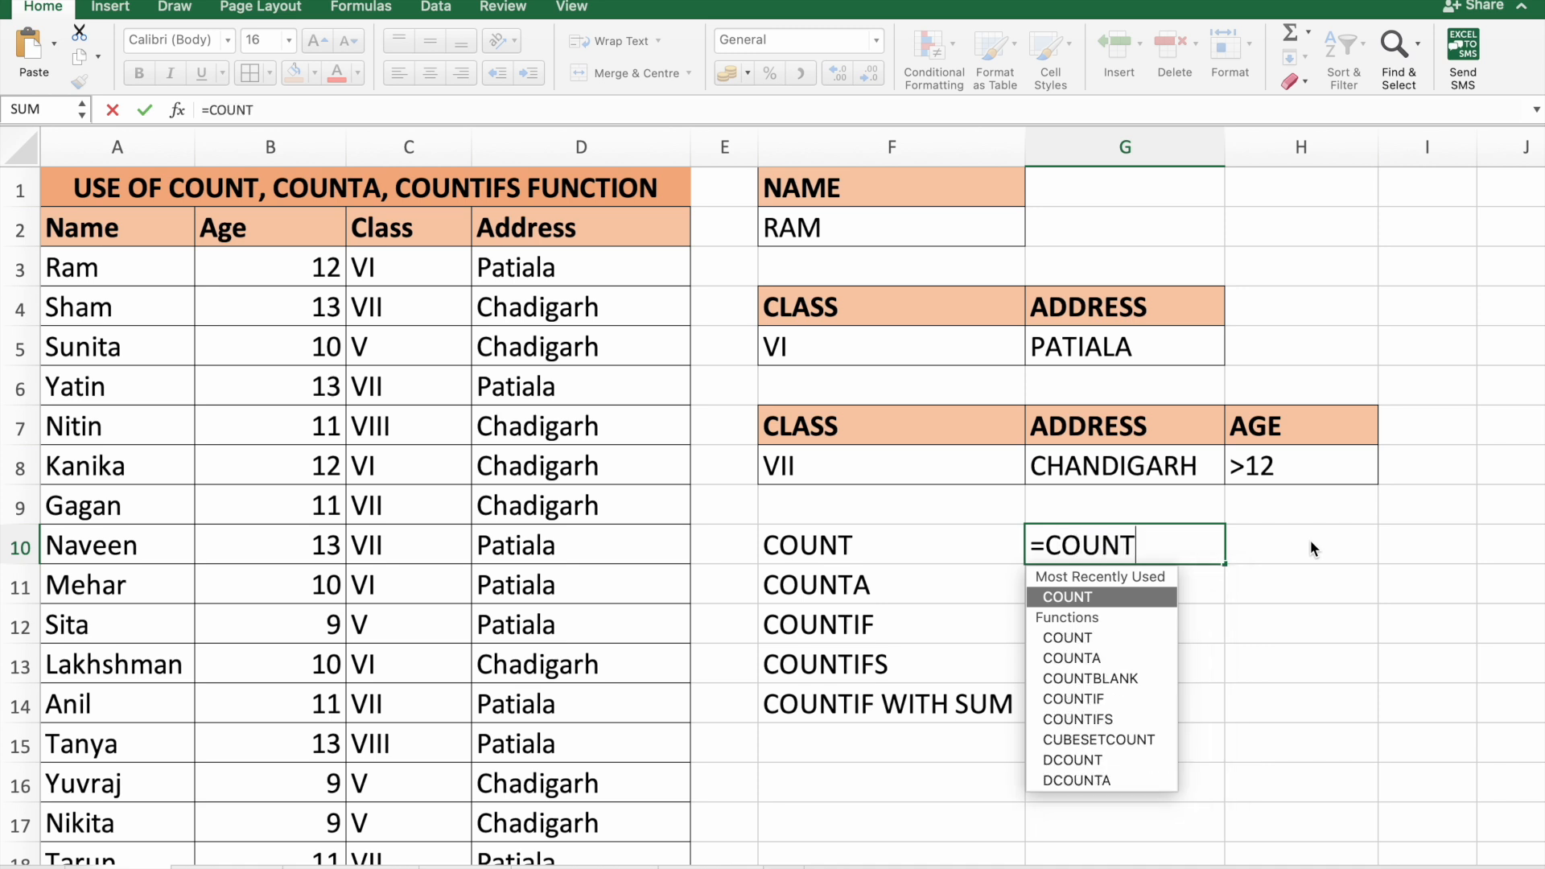
text(()
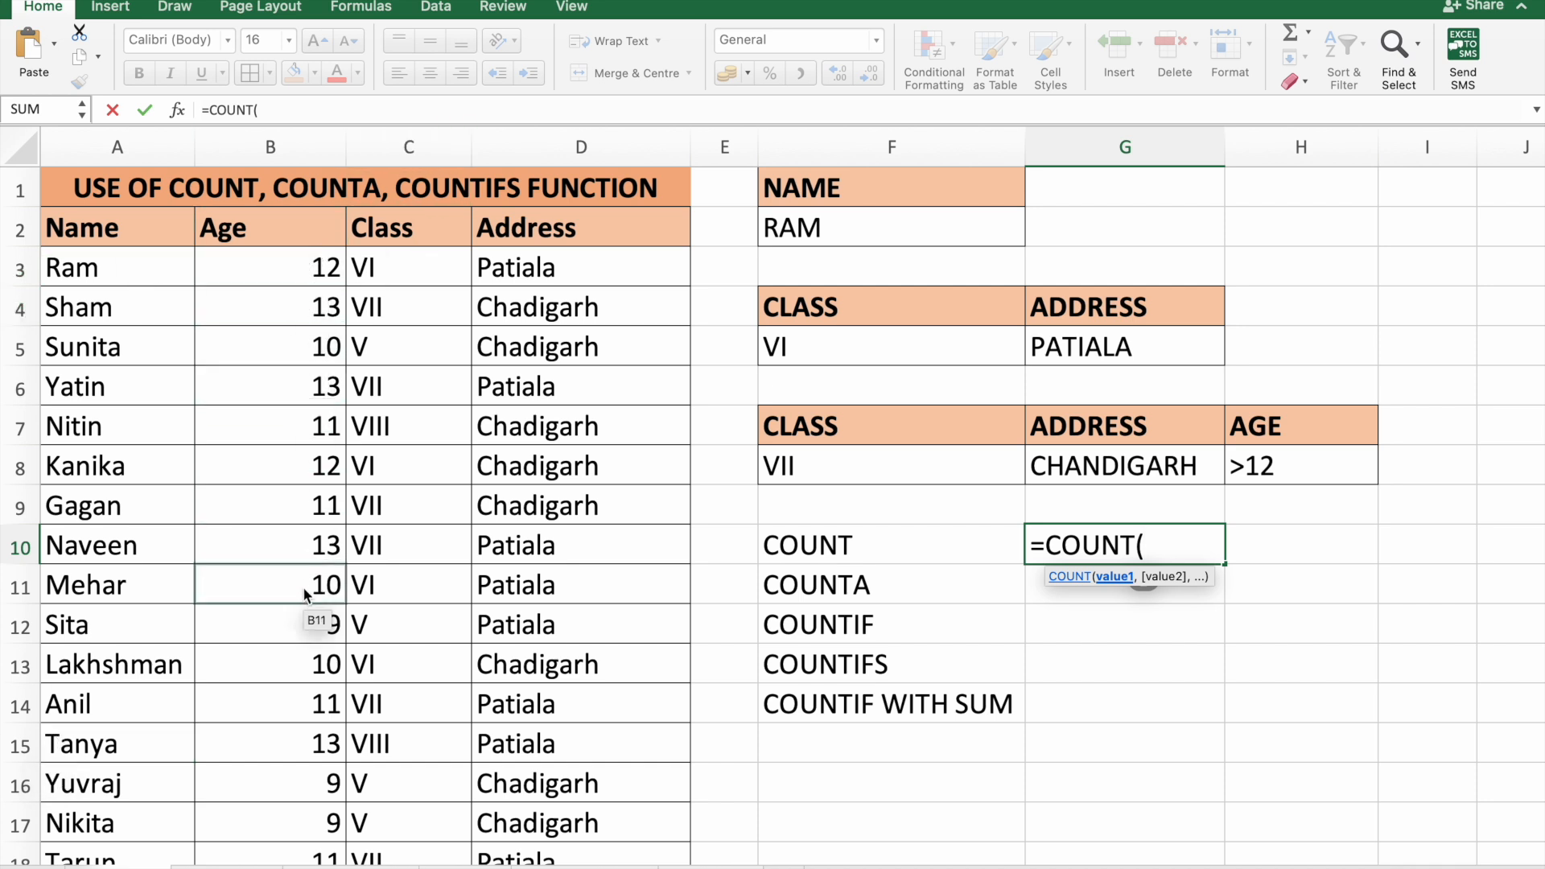
drag(298, 270, 313, 853)
text())
key(Return)
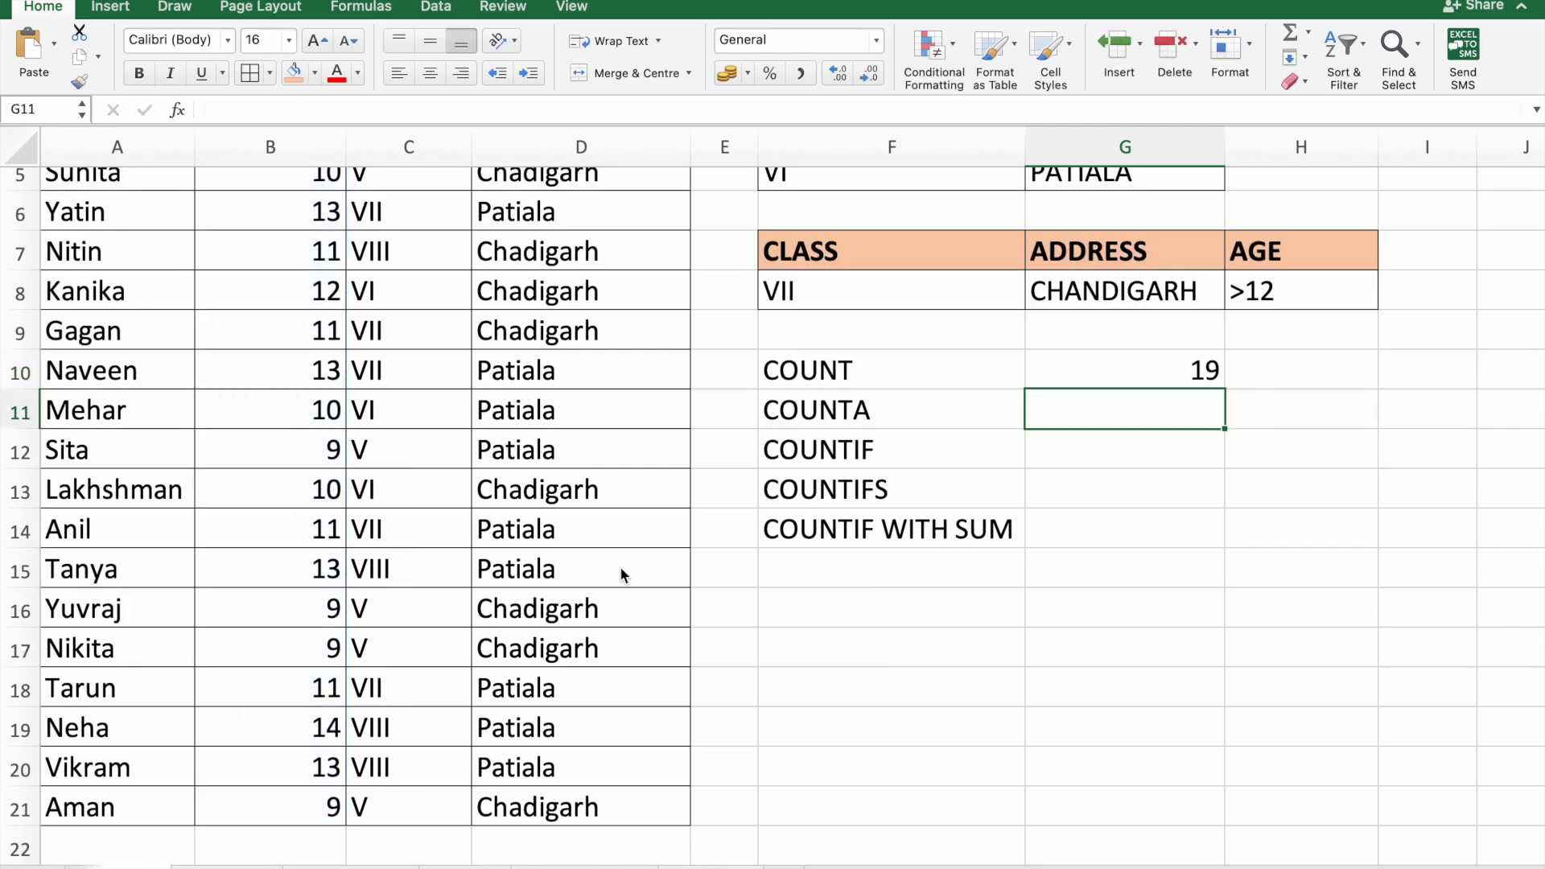
scroll(508, 306, up, 4)
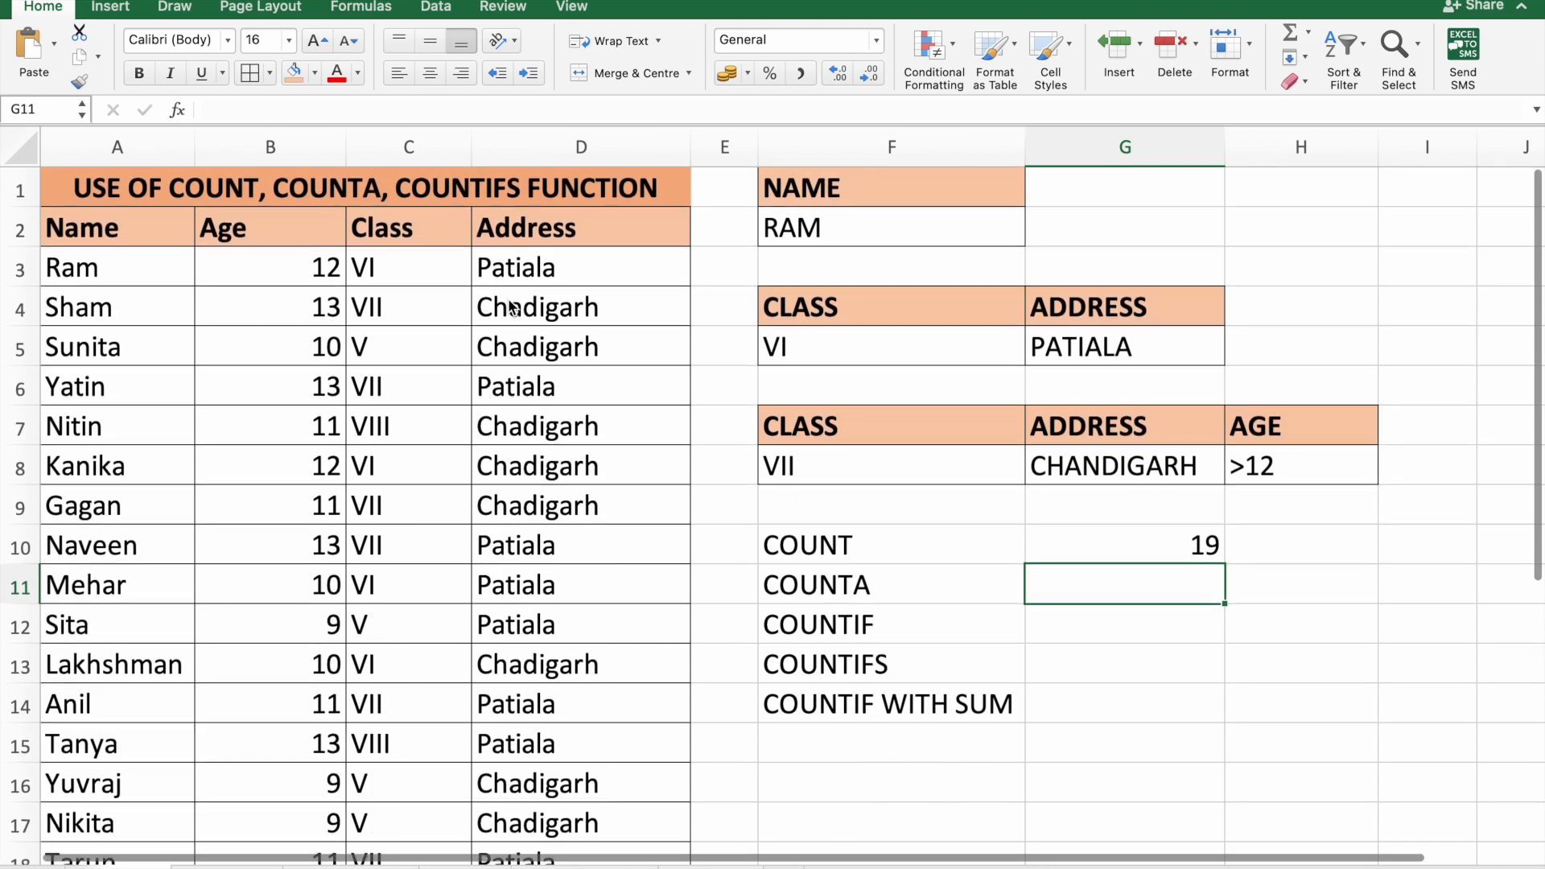
click(1126, 523)
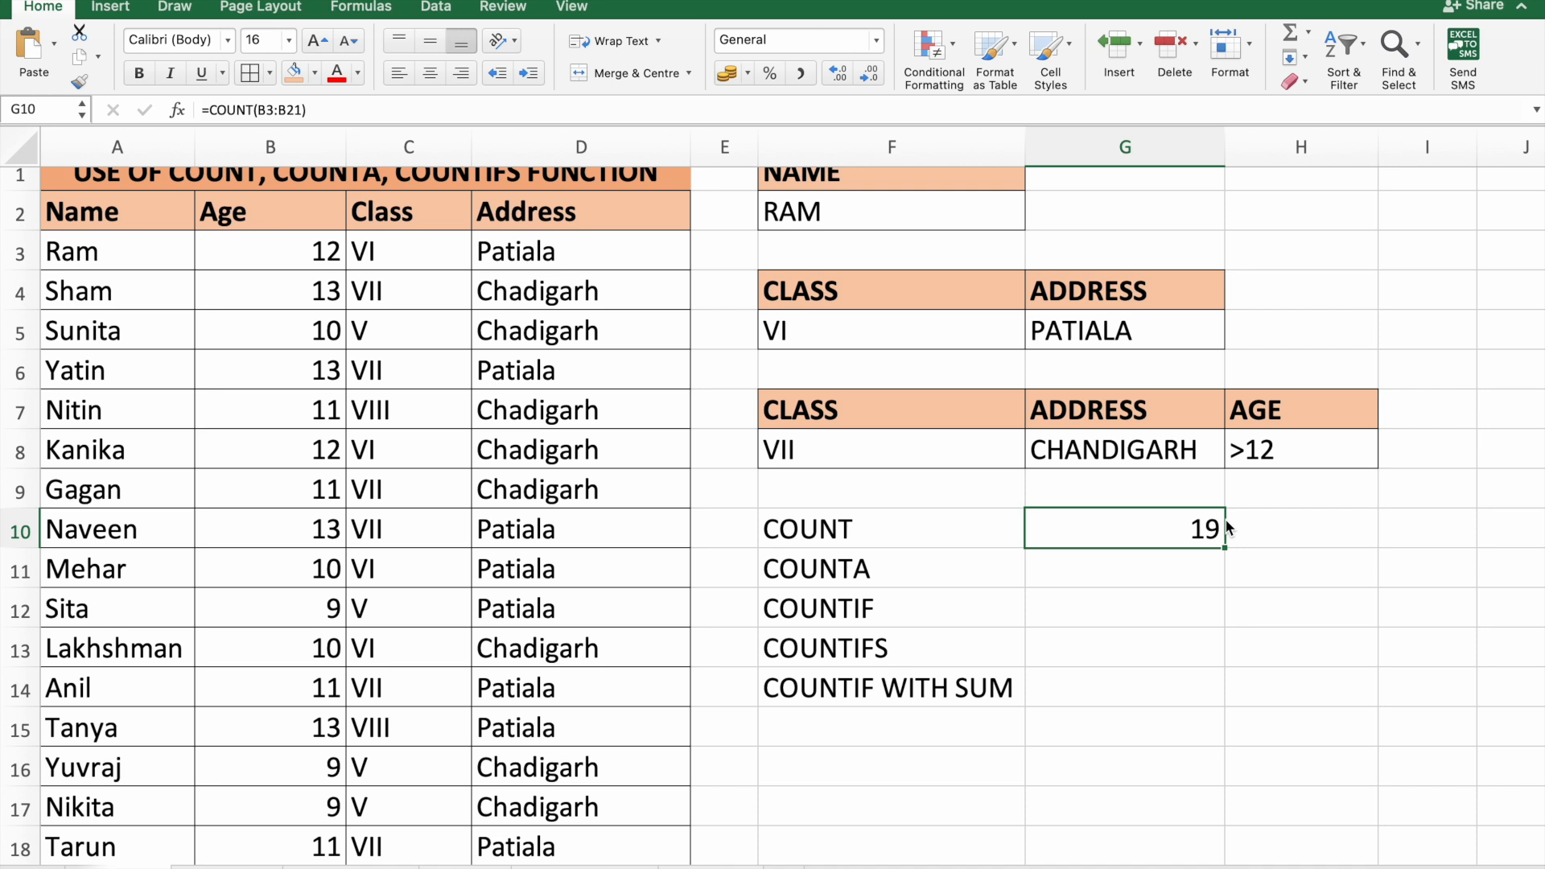
- Enter =COUNT(A3:A21) in H10 to apply COUNT to the text entries of the Name column
click(1260, 532)
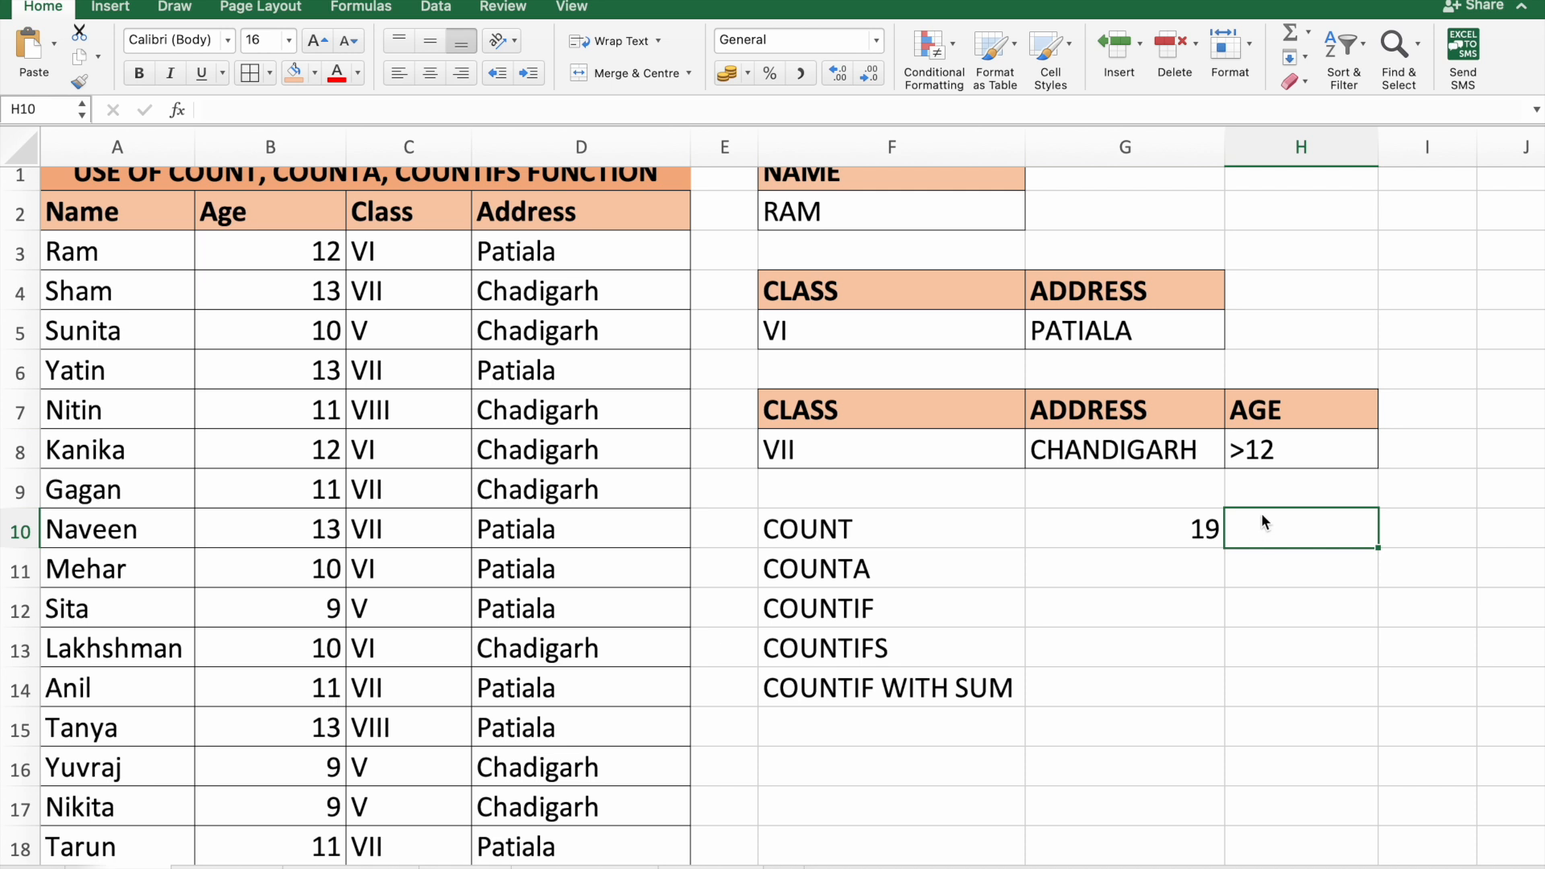
text(=COUNT()
click(160, 251)
key(shift+Down)
key(shift+Down)
key(shift+Down)
key(shift+Down)
key(shift+Down)
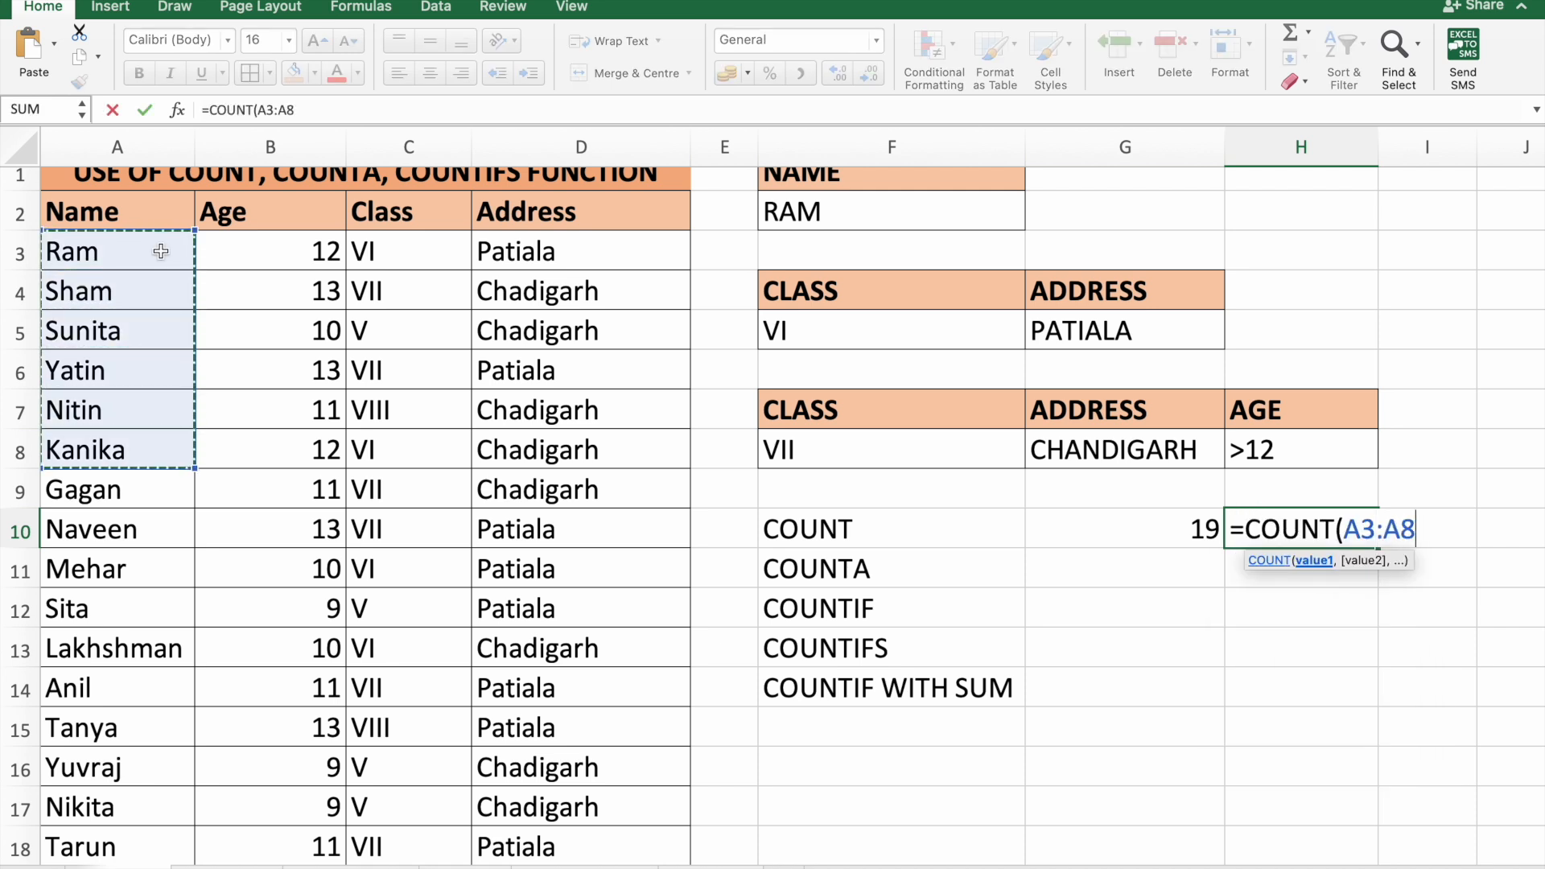
key(shift+Down)
key(shift+Down)
key(shift+Down)
key(shift+Down)
key(shift+Down)
key(shift+Down)
key(shift+Down)
key(shift+Down)
key(shift+Down)
key(shift+Down)
key(shift+Down)
key(shift+Down)
key(shift+Down)
text())
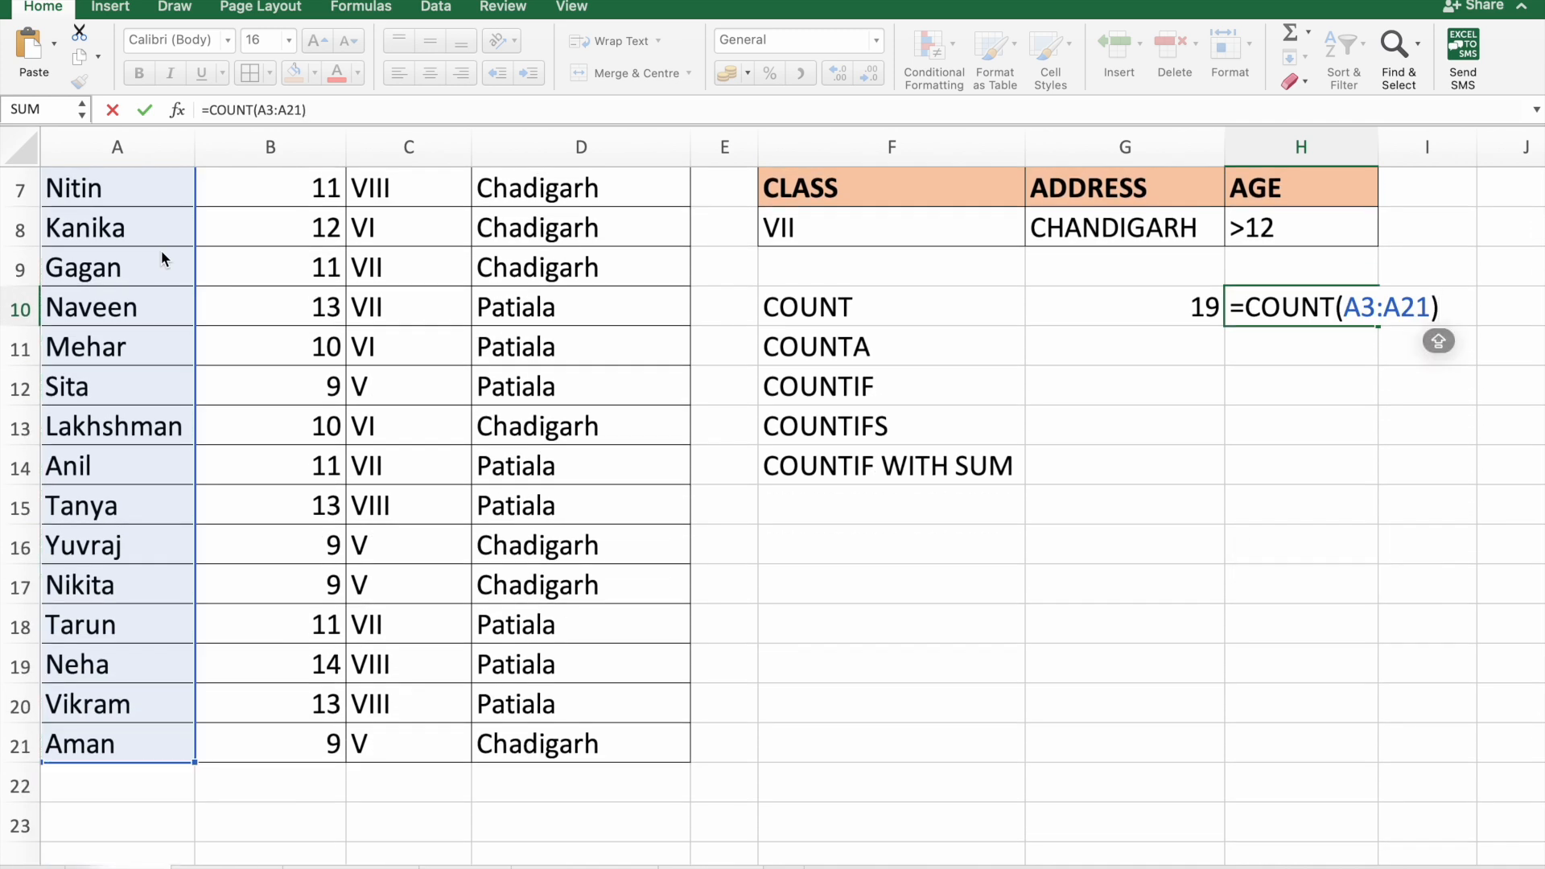
key(Return)
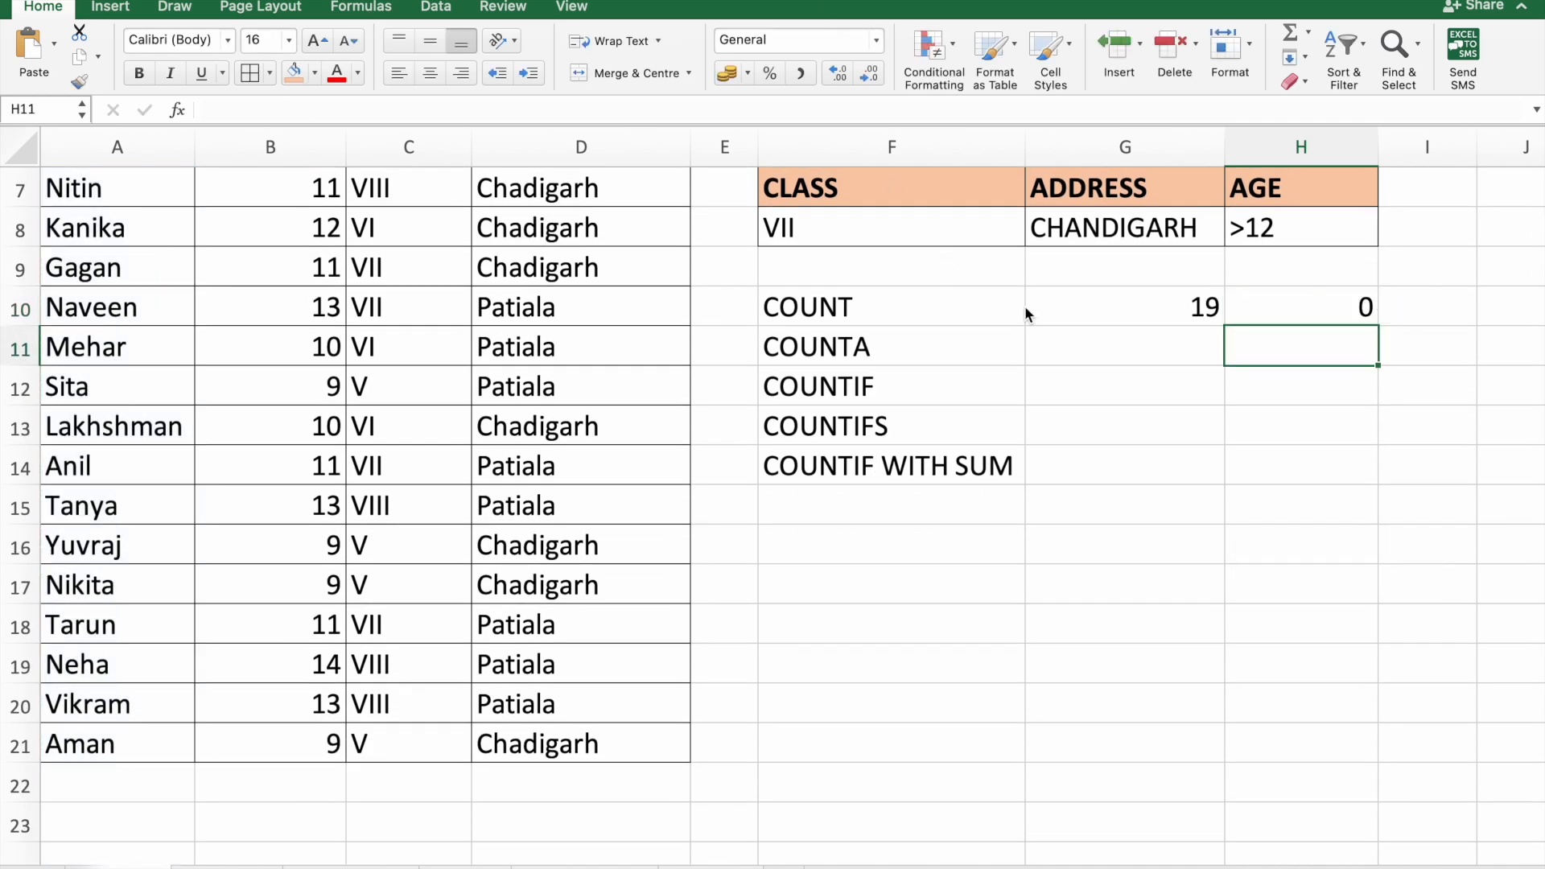
click(1115, 306)
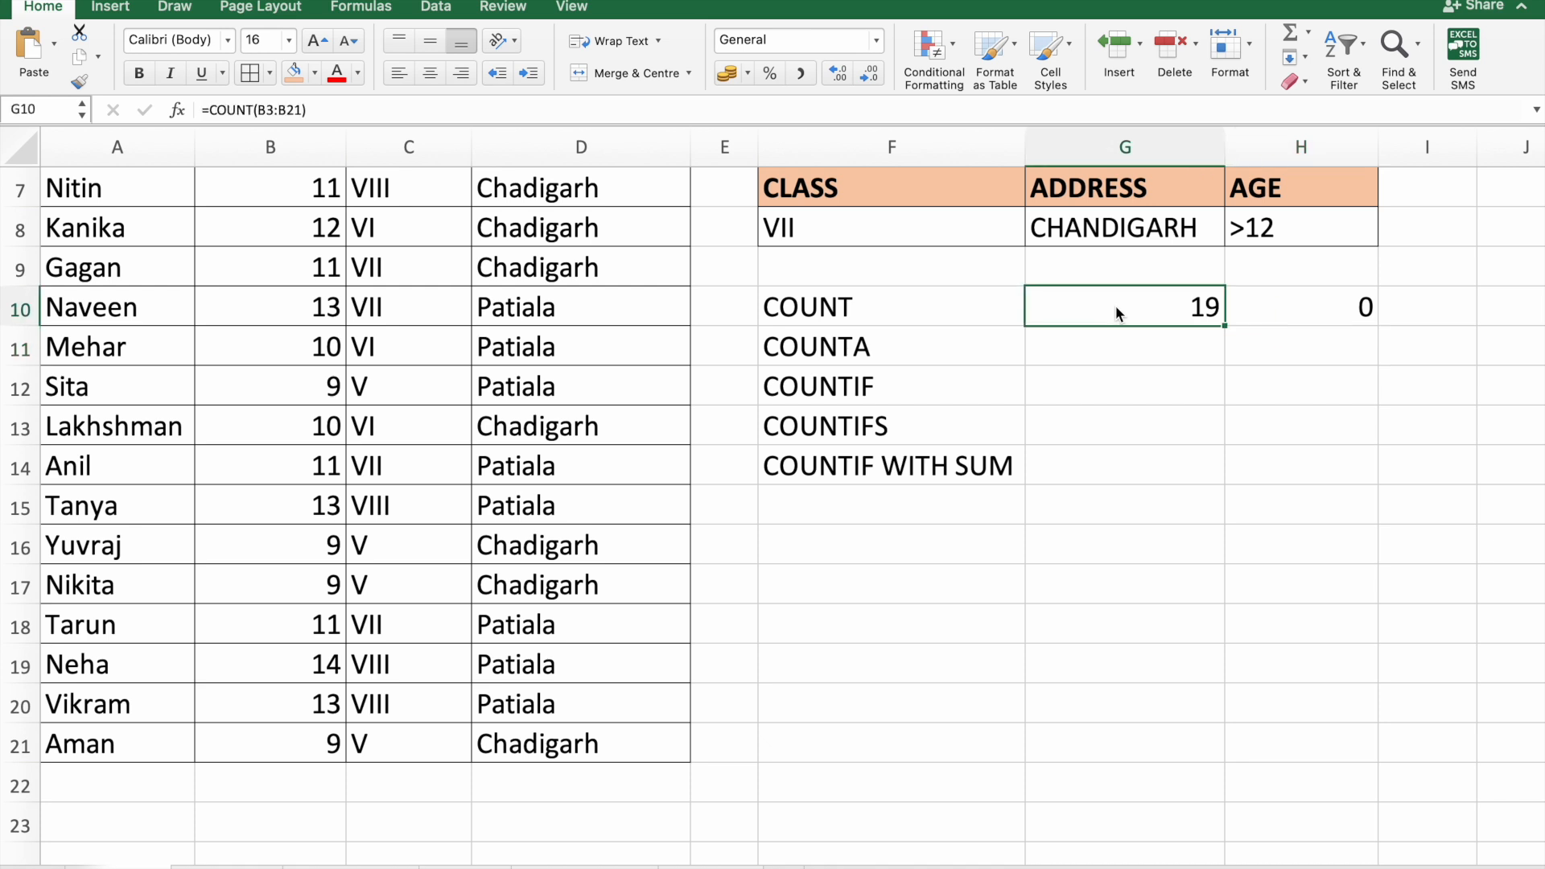
- Count the non-empty cells of the Name column in G11 with =COUNTA(A3:A21)
scroll(1115, 306, up, 1)
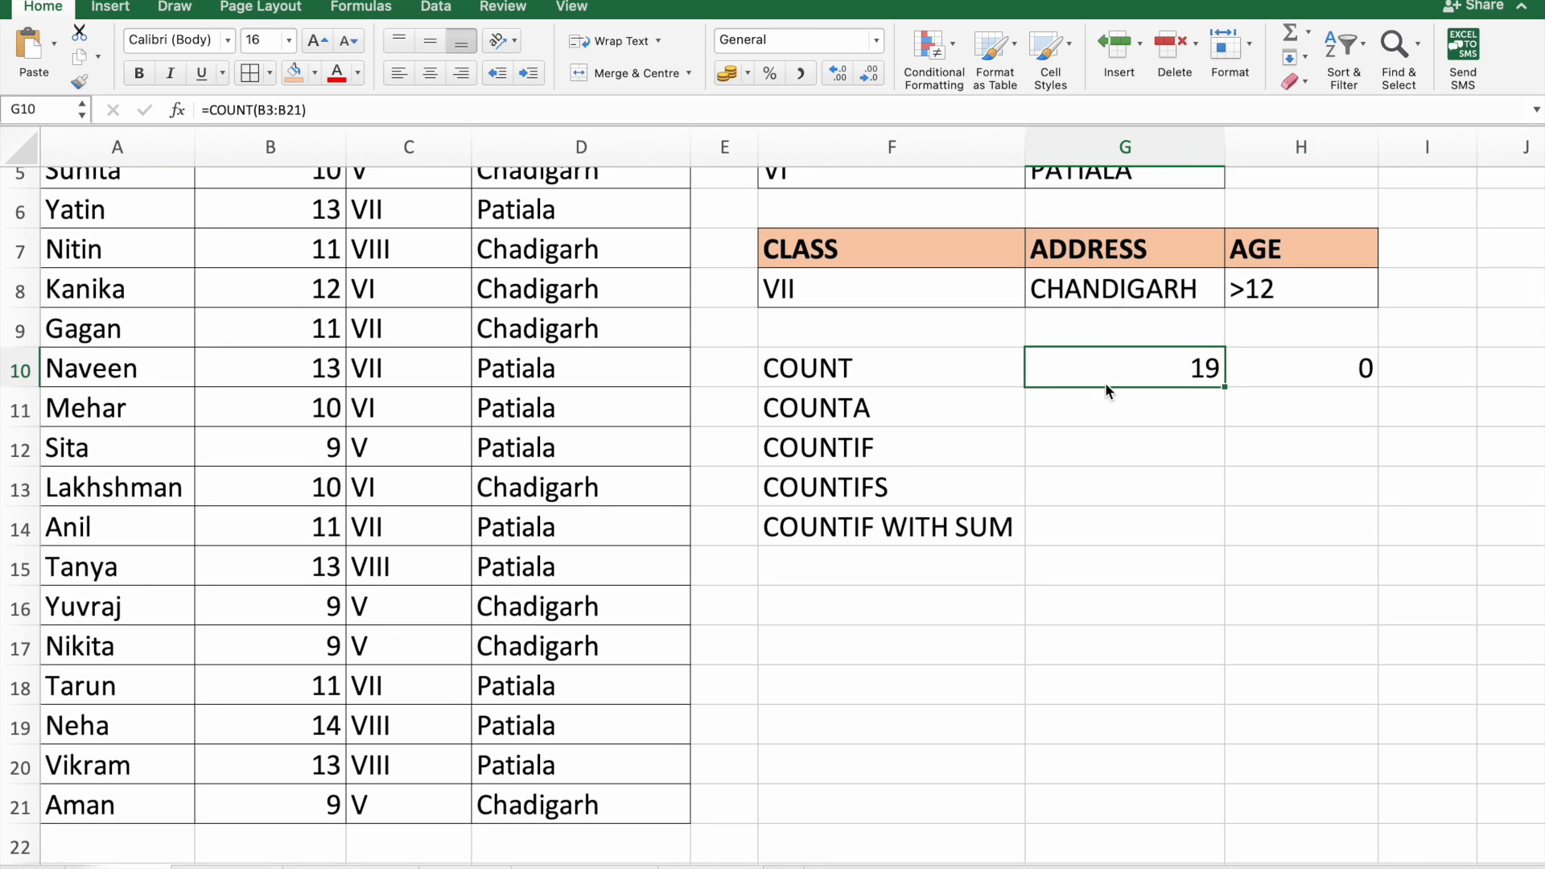
click(1111, 412)
text(=COUNT)
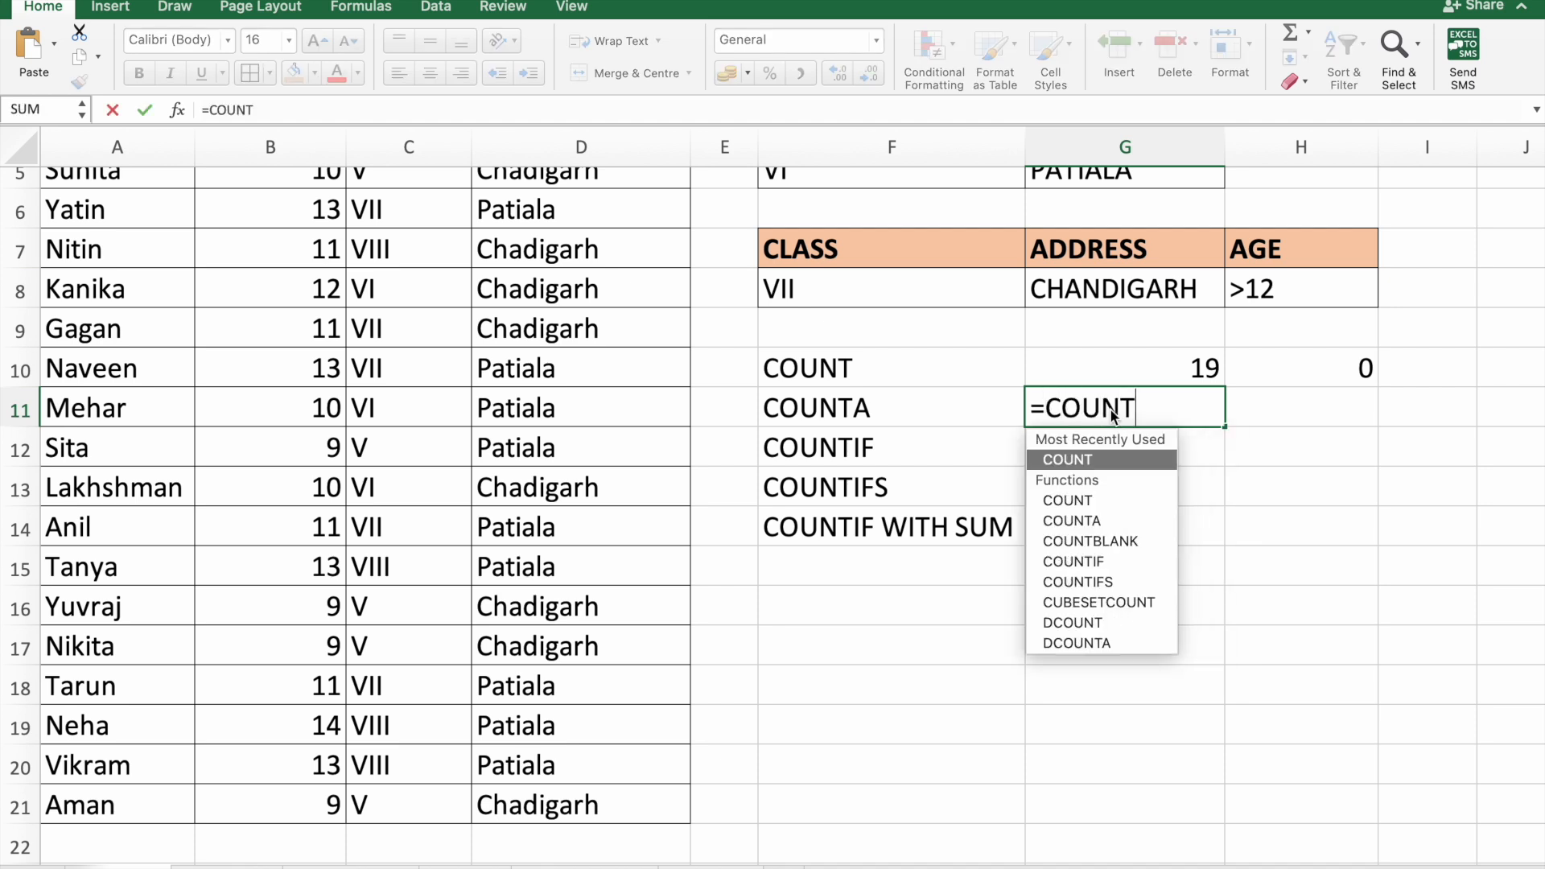
text(A()
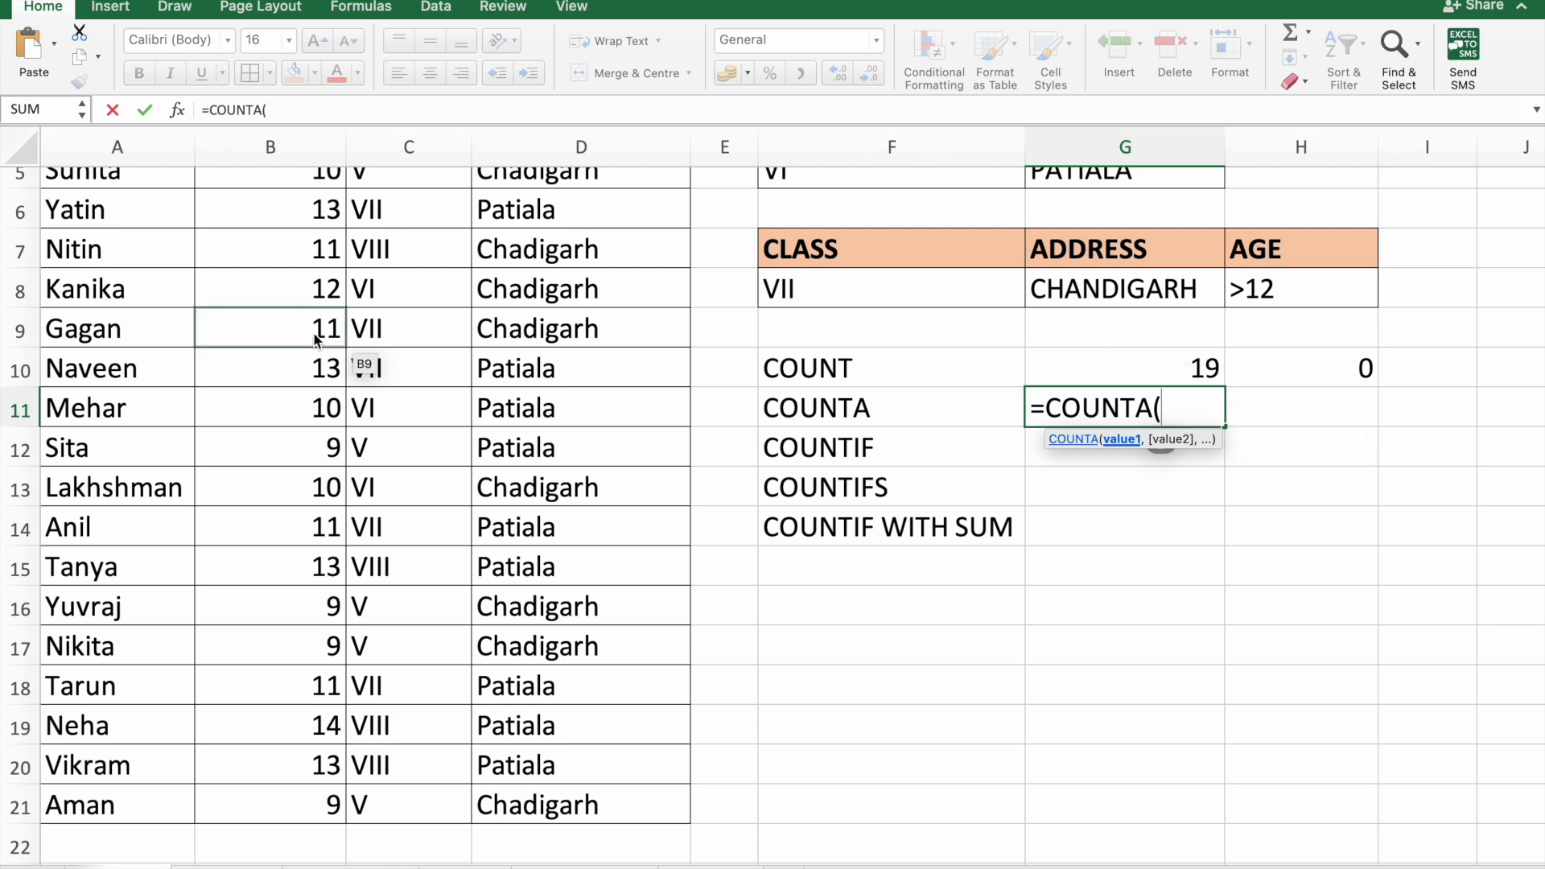
scroll(314, 338, up, 4)
drag(117, 290, 116, 793)
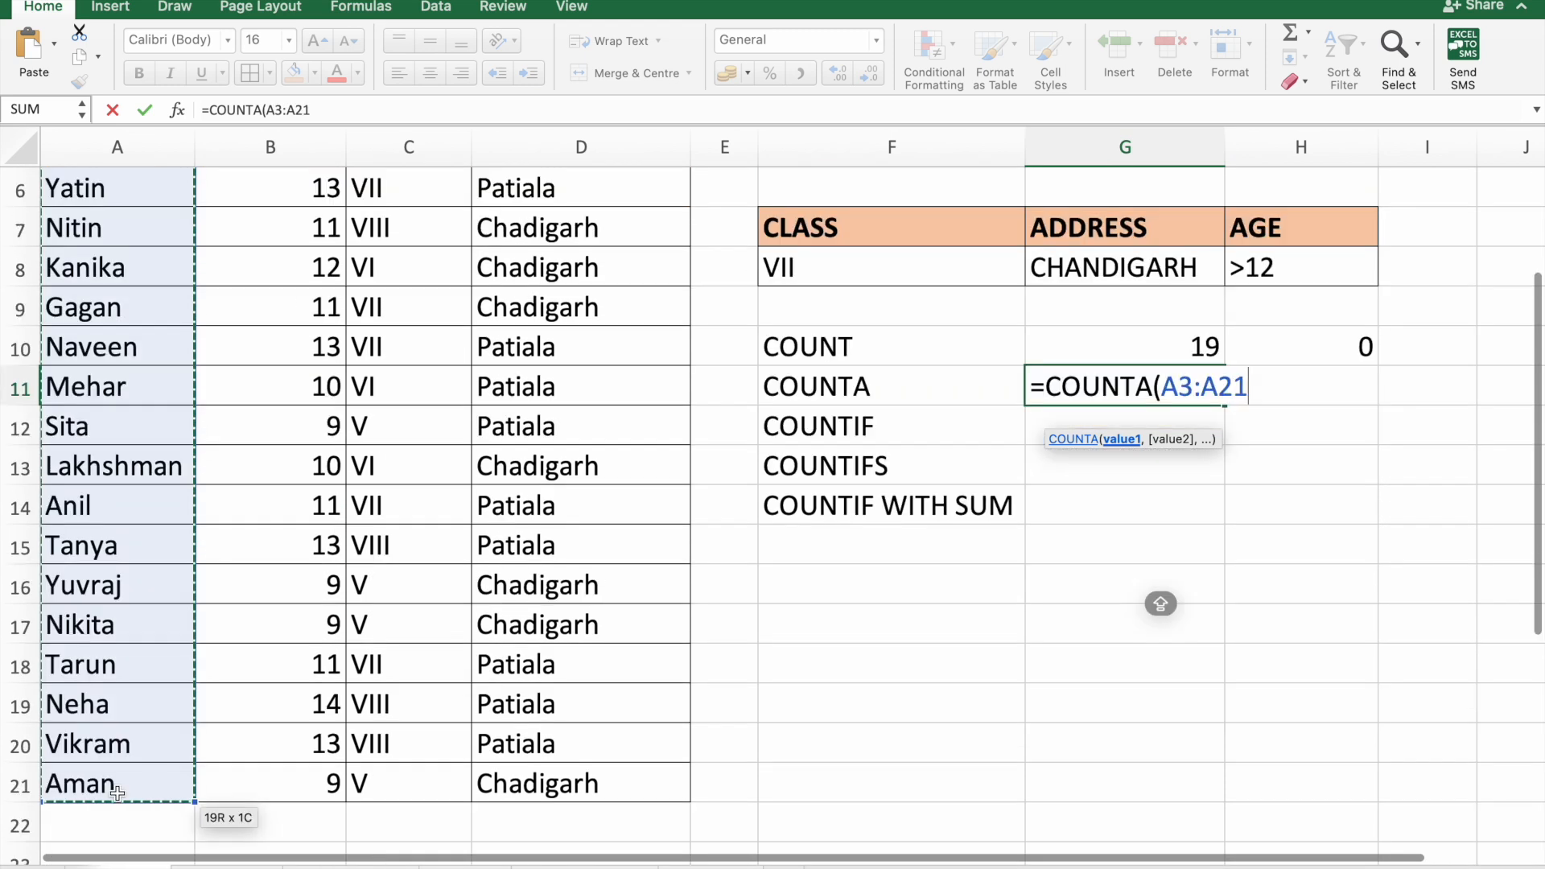
text())
key(Return)
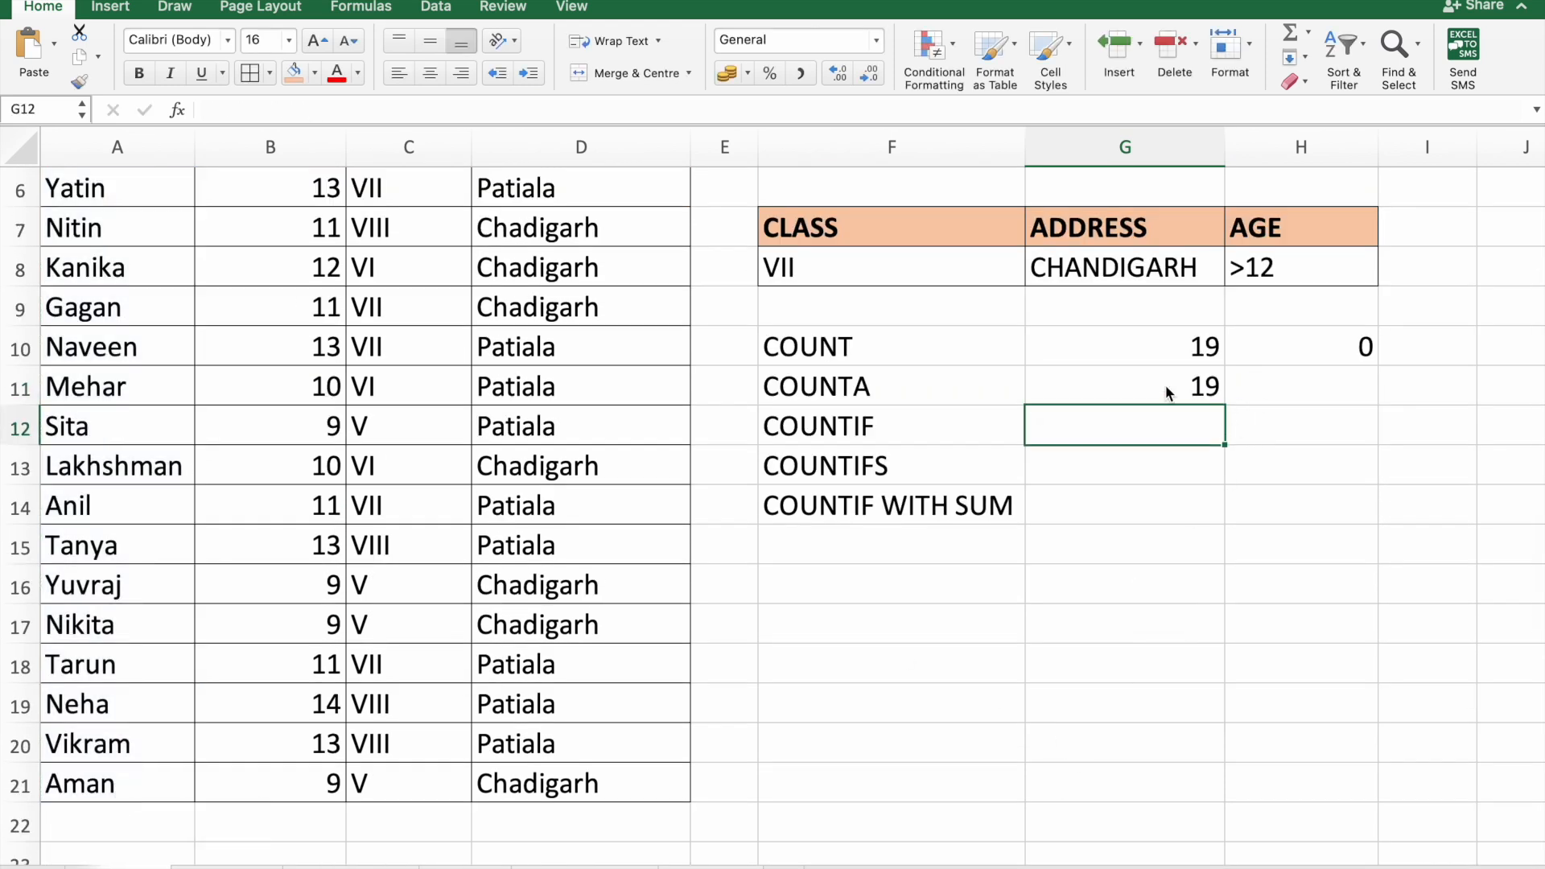
- Count the non-empty cells of the Age column in H11 with =COUNTA(B3:B21)
click(1312, 379)
text(=COUNTA()
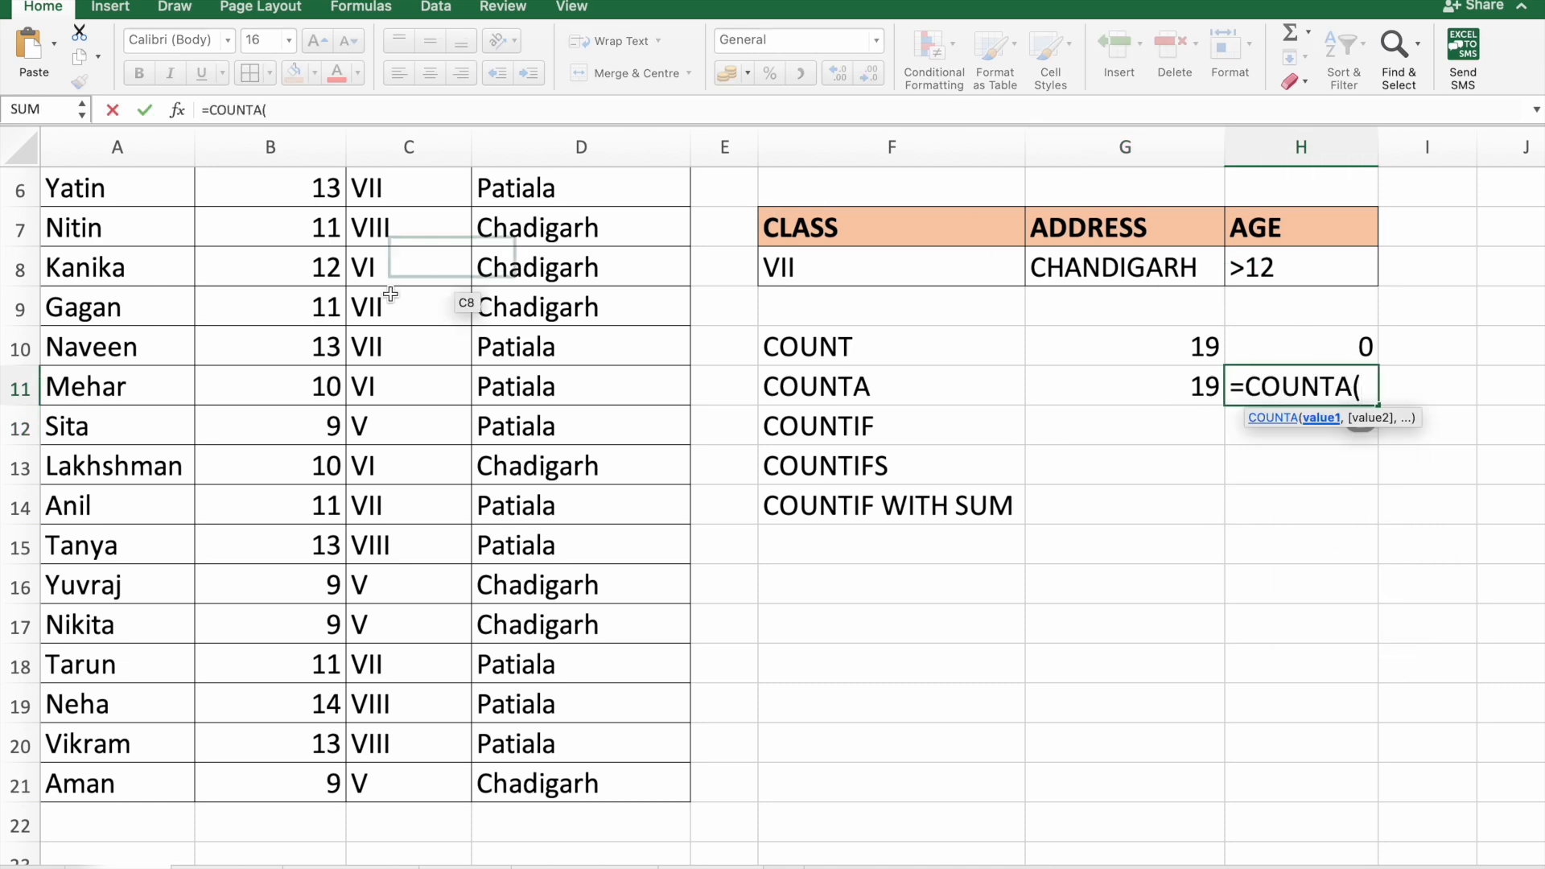
scroll(390, 294, up, 5)
drag(290, 268, 281, 815)
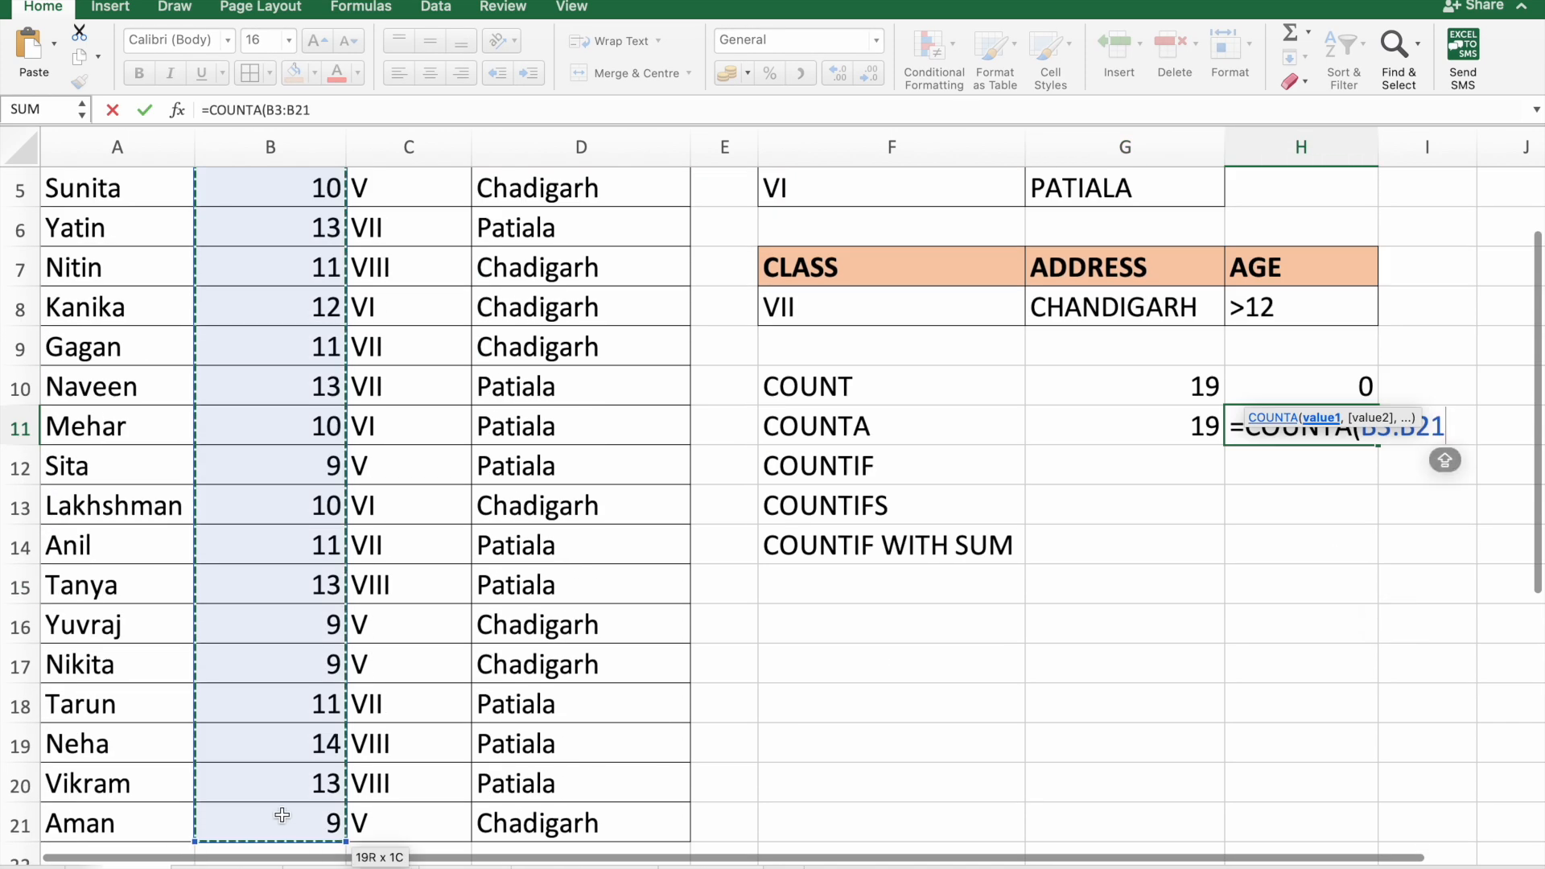
text())
key(Return)
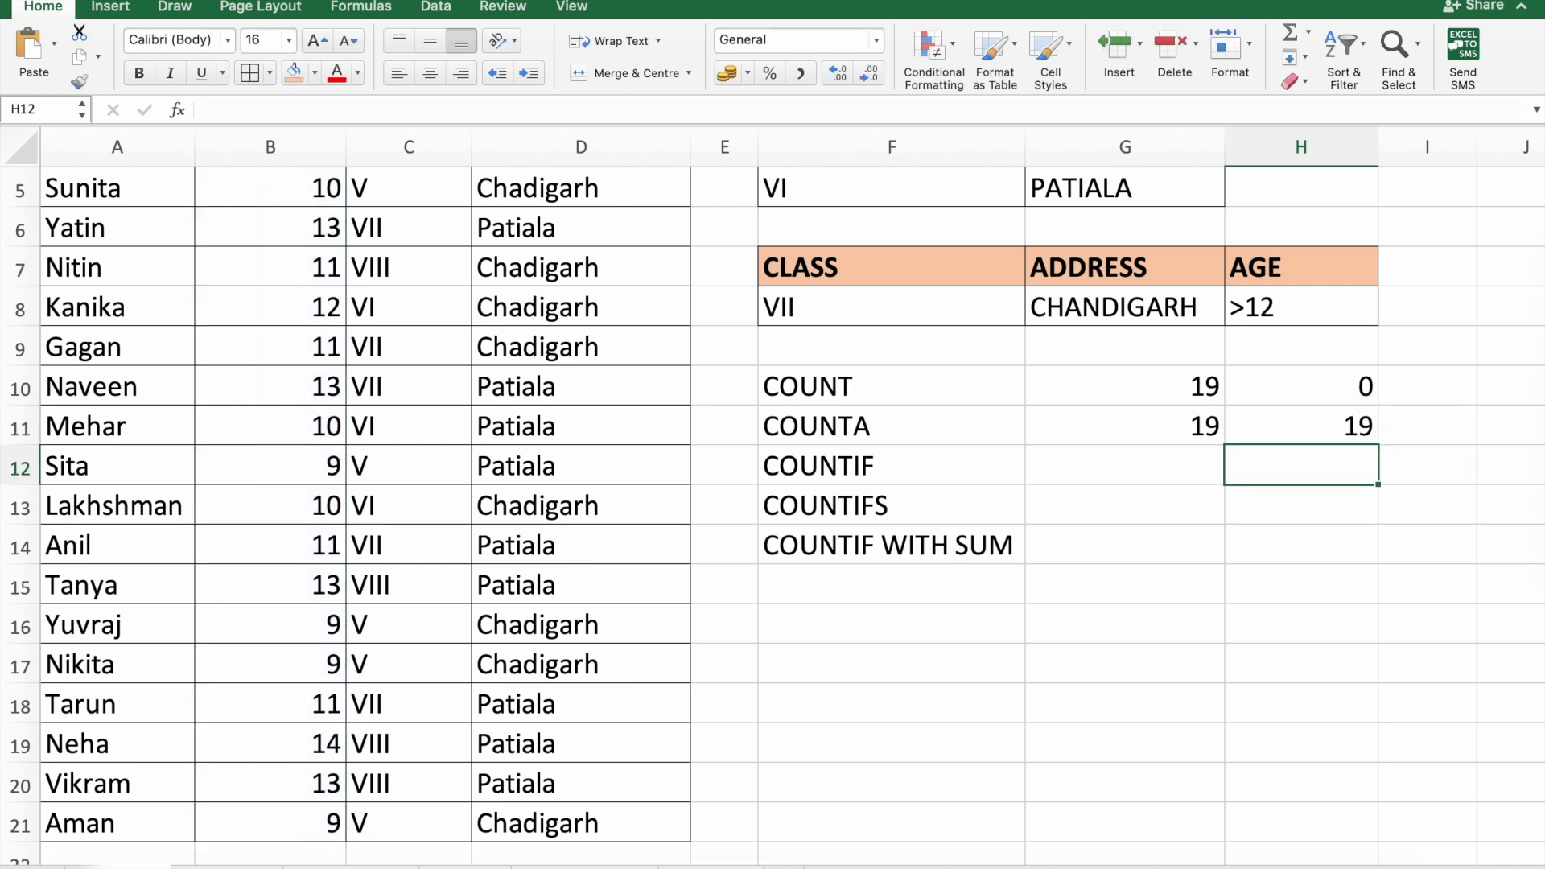
click(1335, 409)
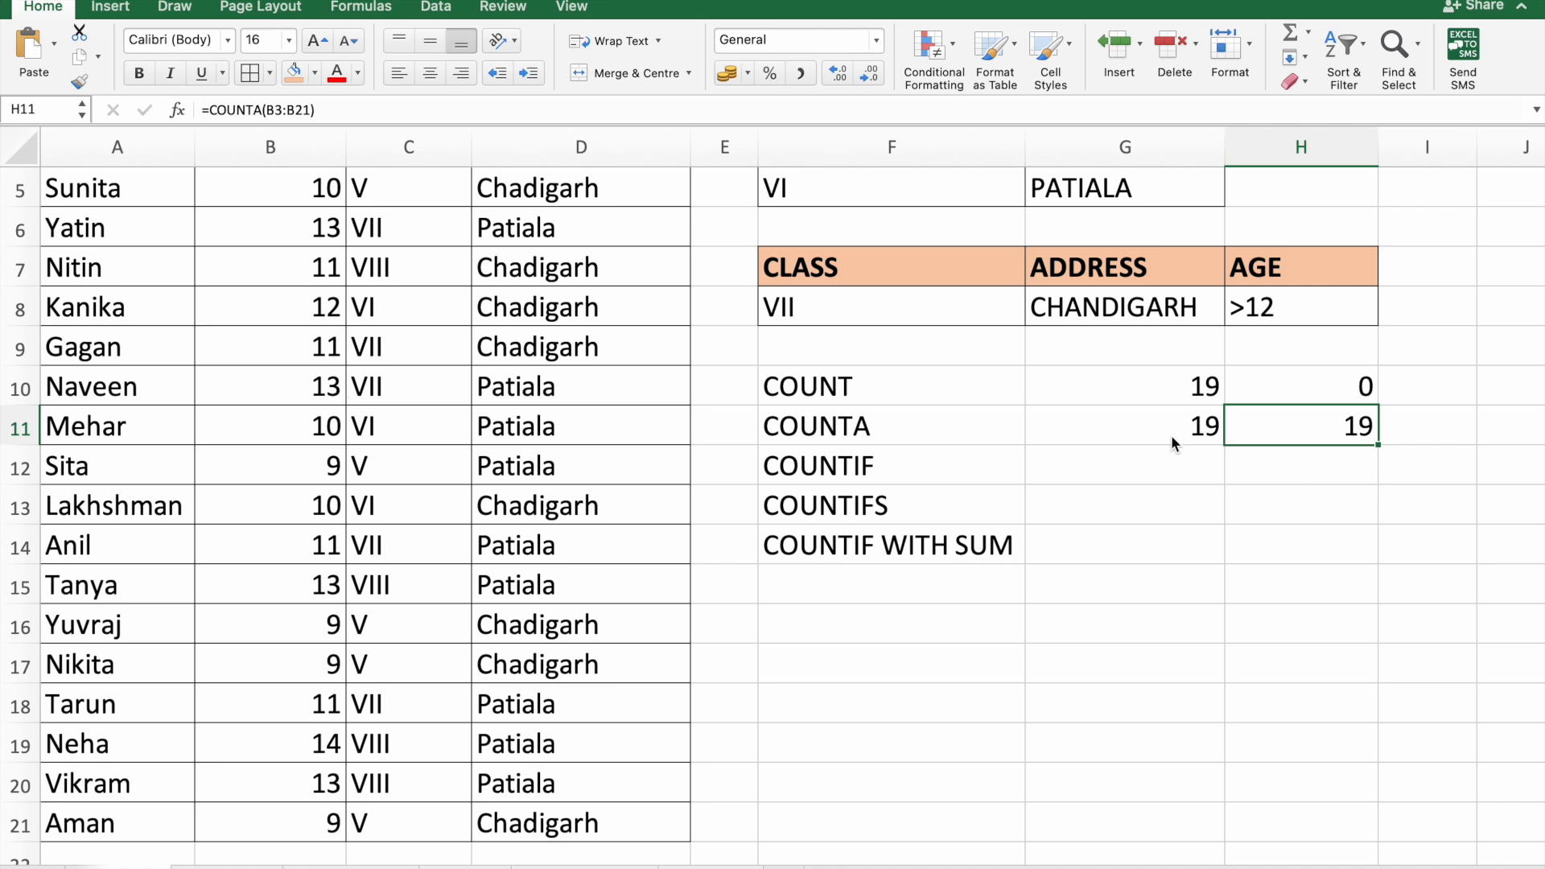
- Count the students aged 11 in G12 with =COUNTIF(B3:B21,"11") and check it against the Age column
click(1181, 468)
text(=COUNTIF()
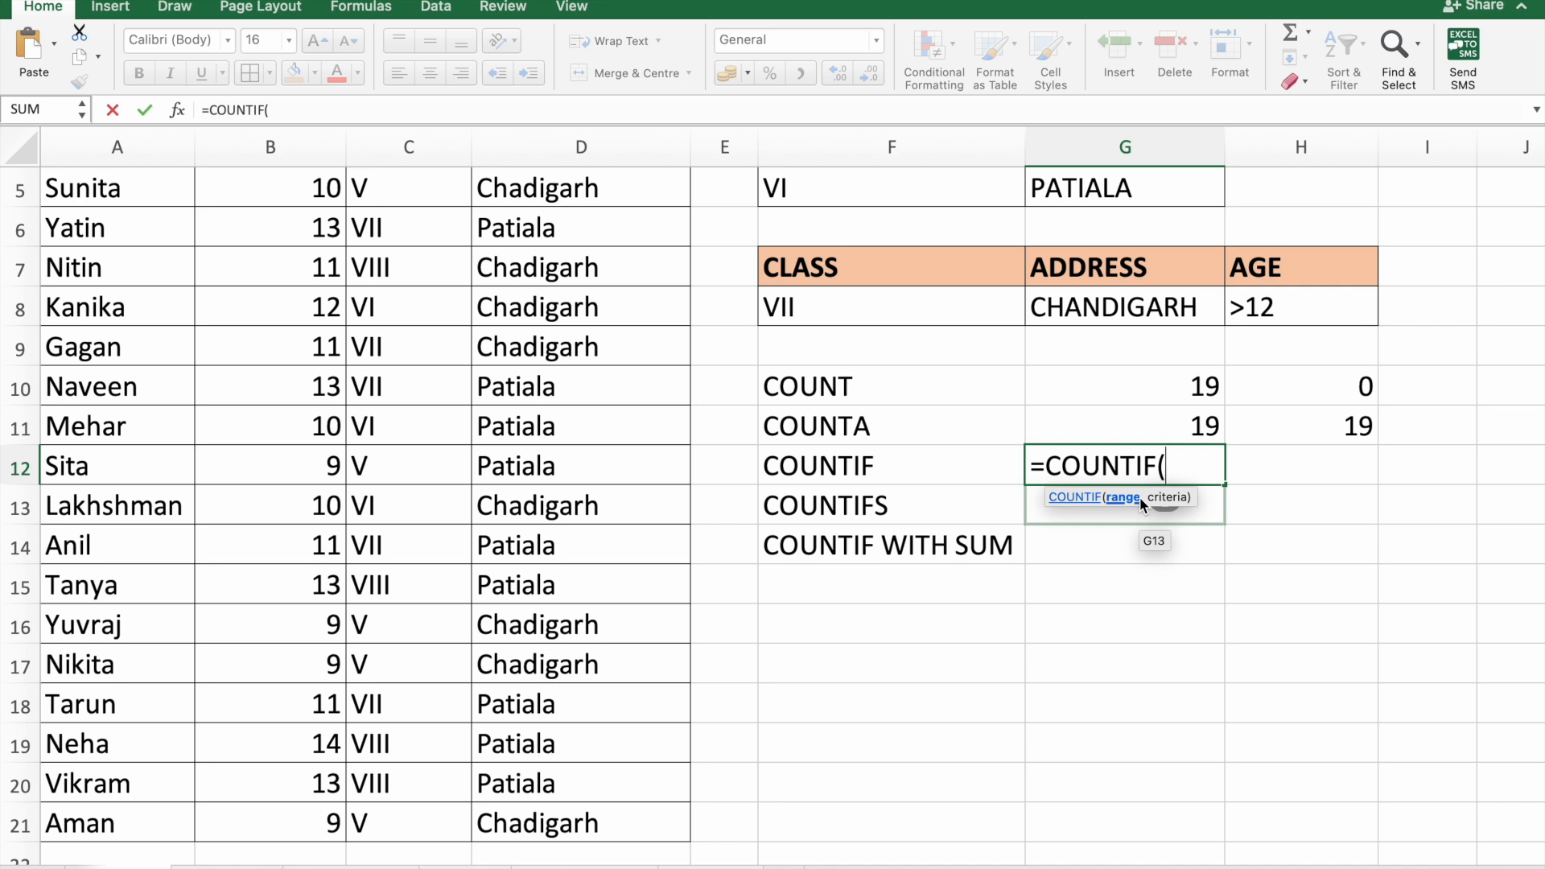
scroll(161, 257, up, 4)
drag(286, 269, 286, 851)
text(,)
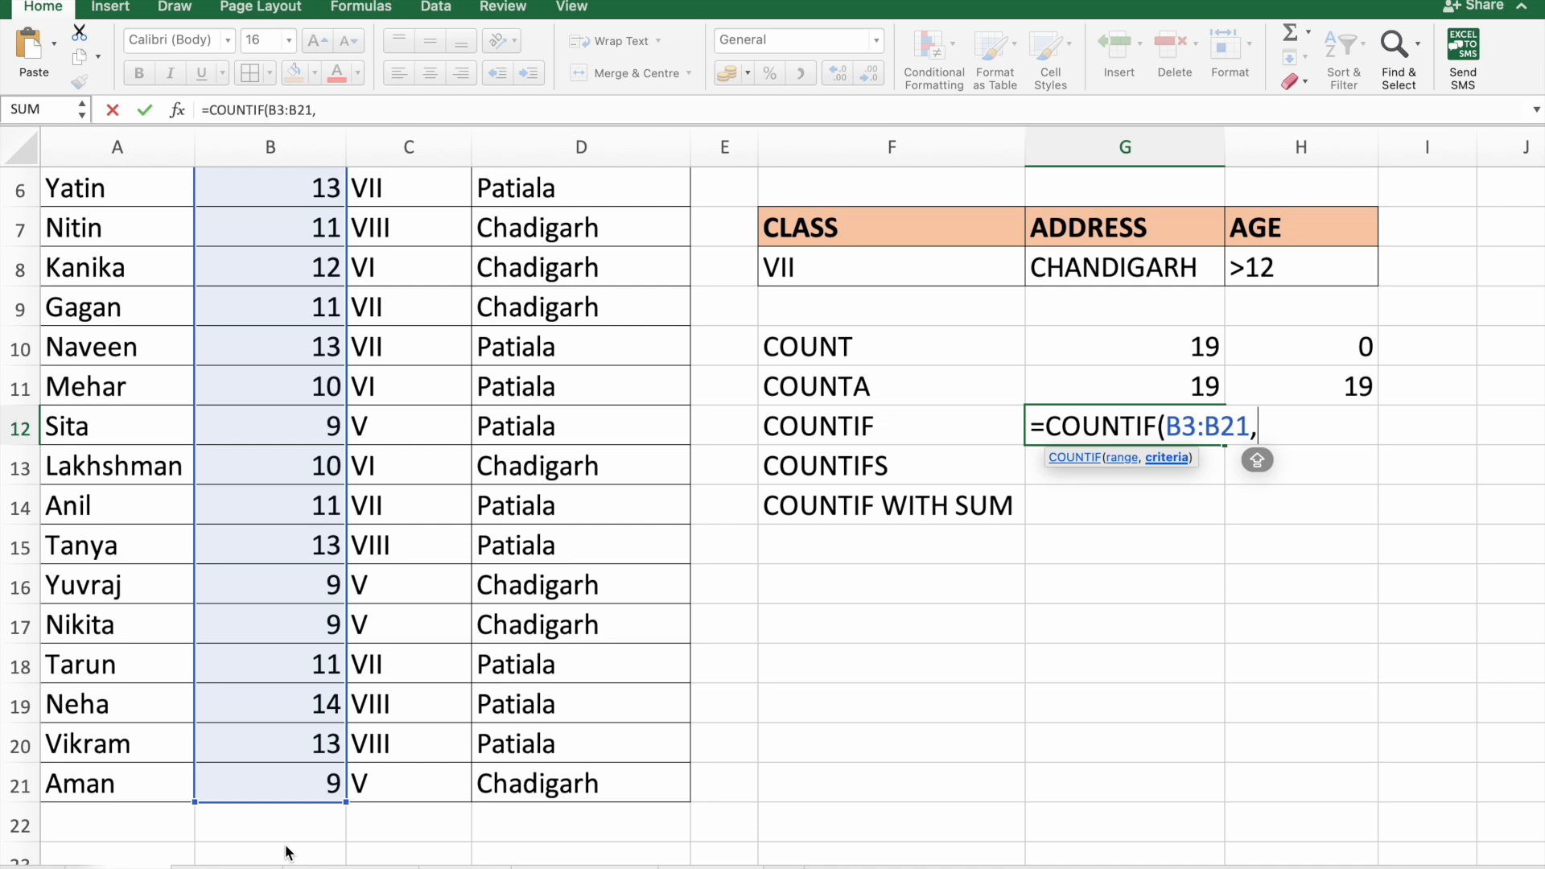
text(11)
key(Caps_Lock)
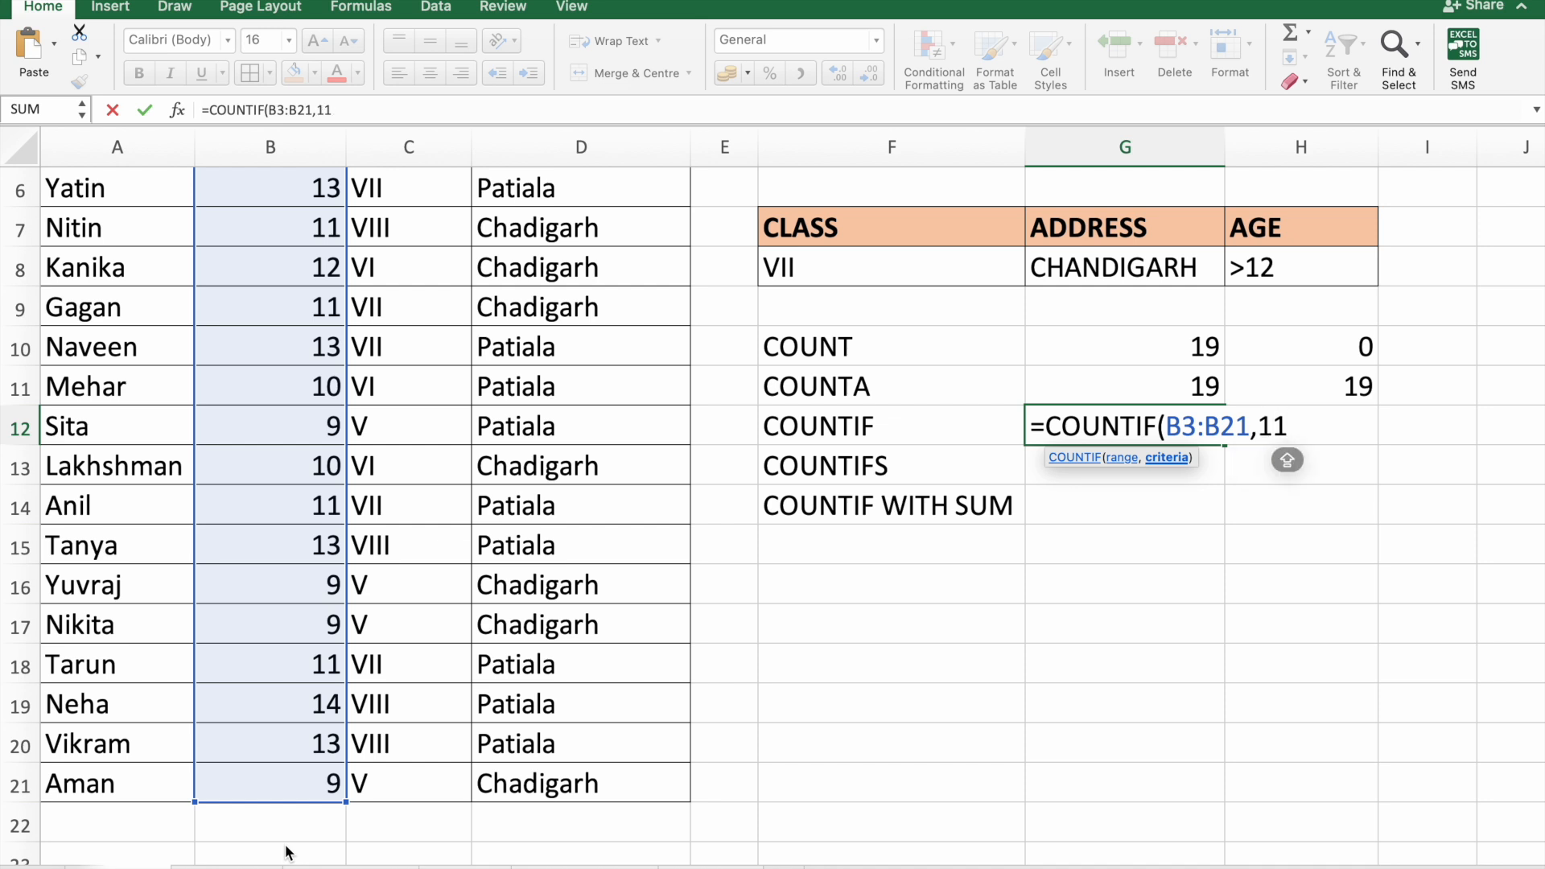
key(BackSpace)
key(BackSpace)
text("11")
key(Caps_Lock)
text())
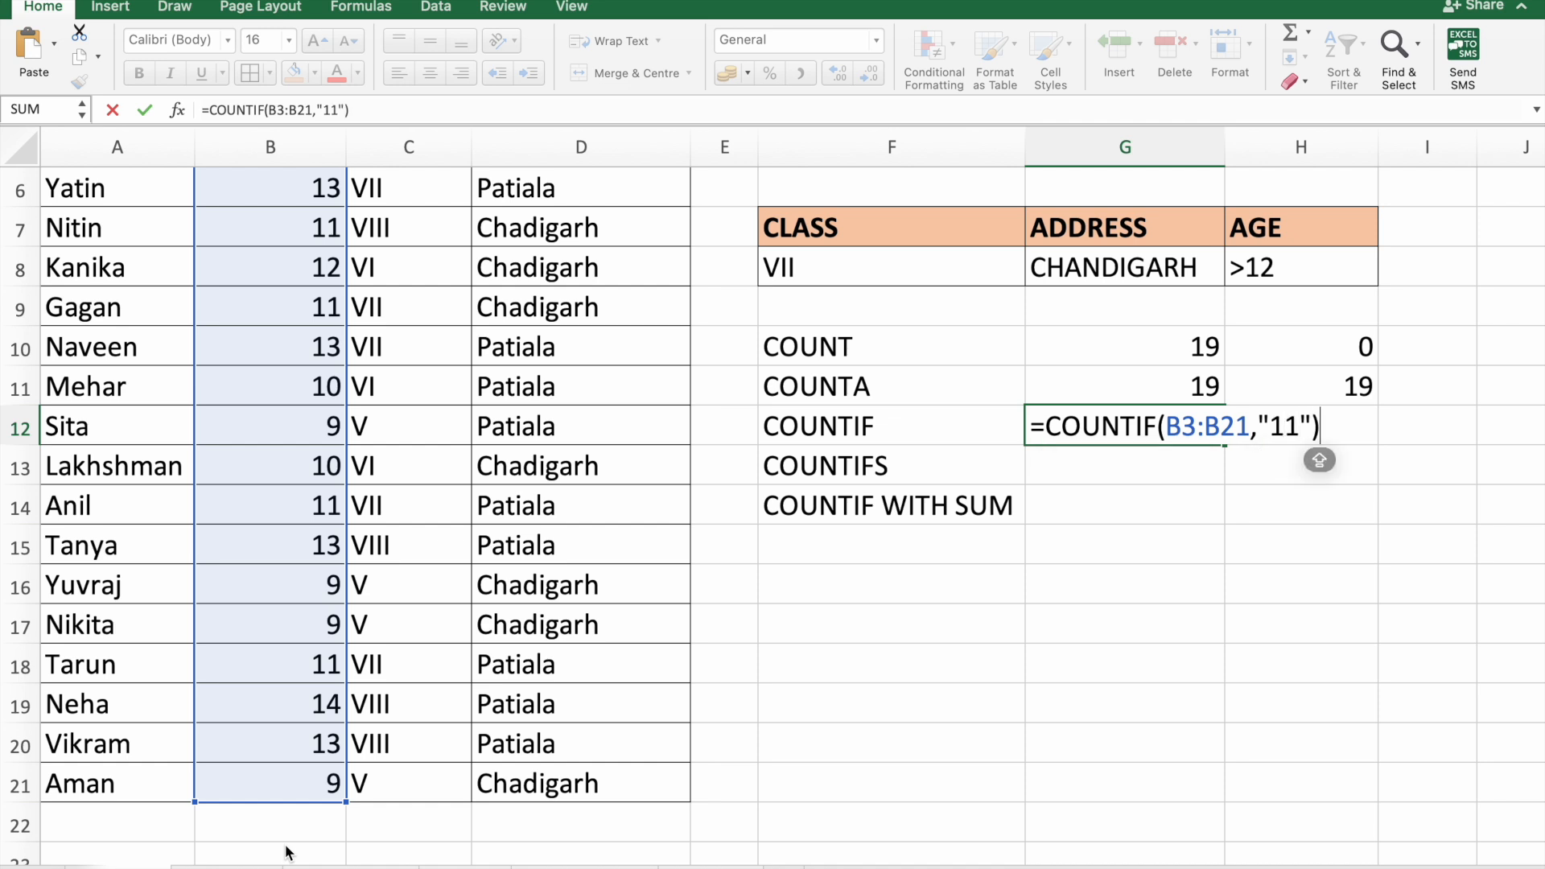
key(Return)
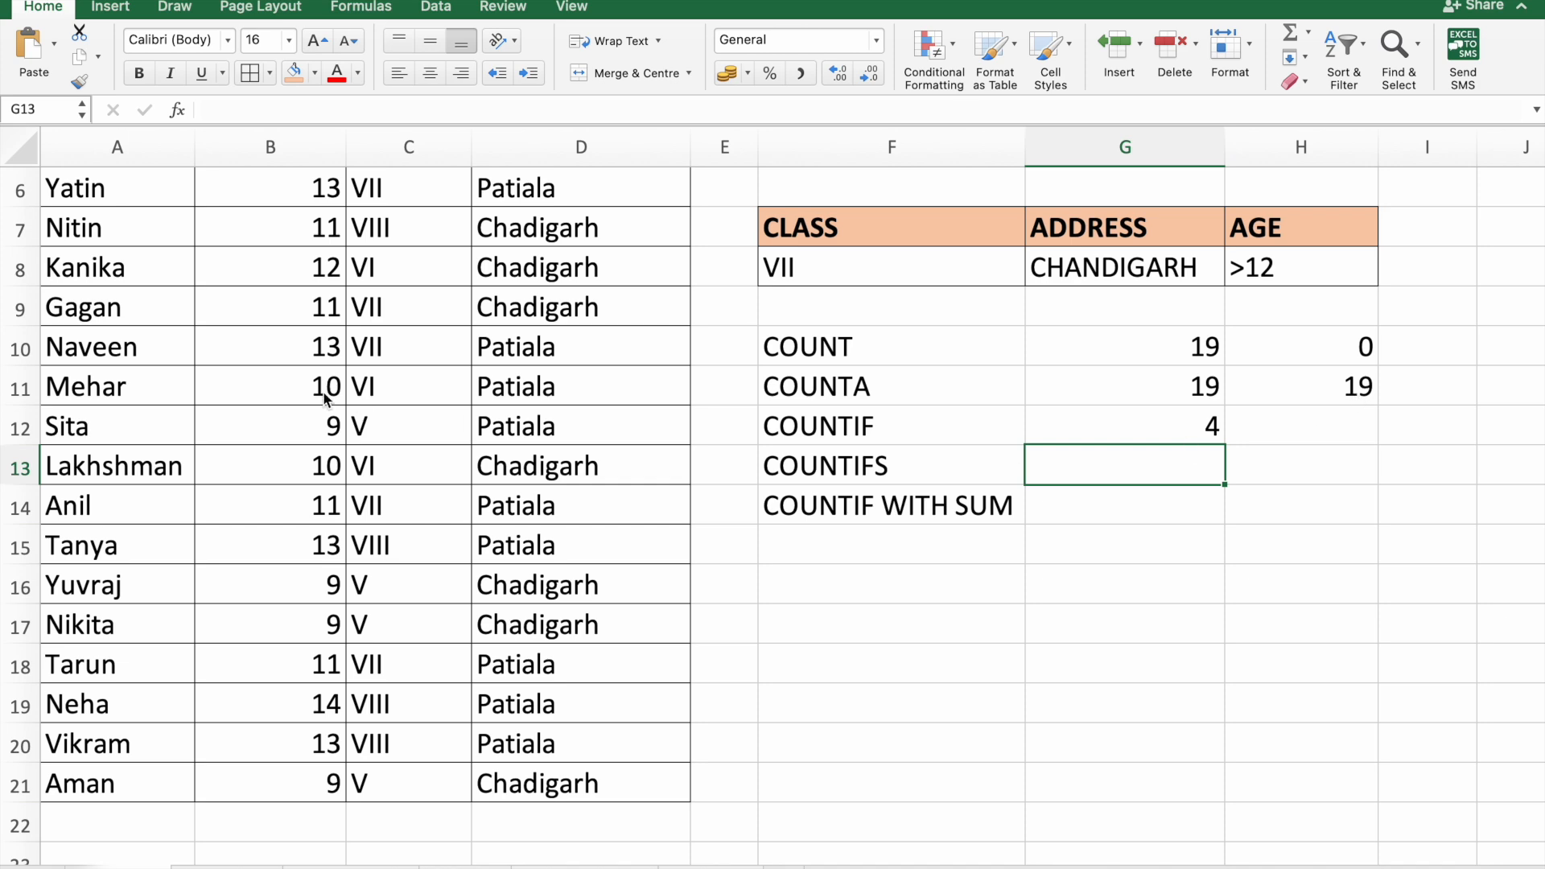
scroll(324, 399, up, 5)
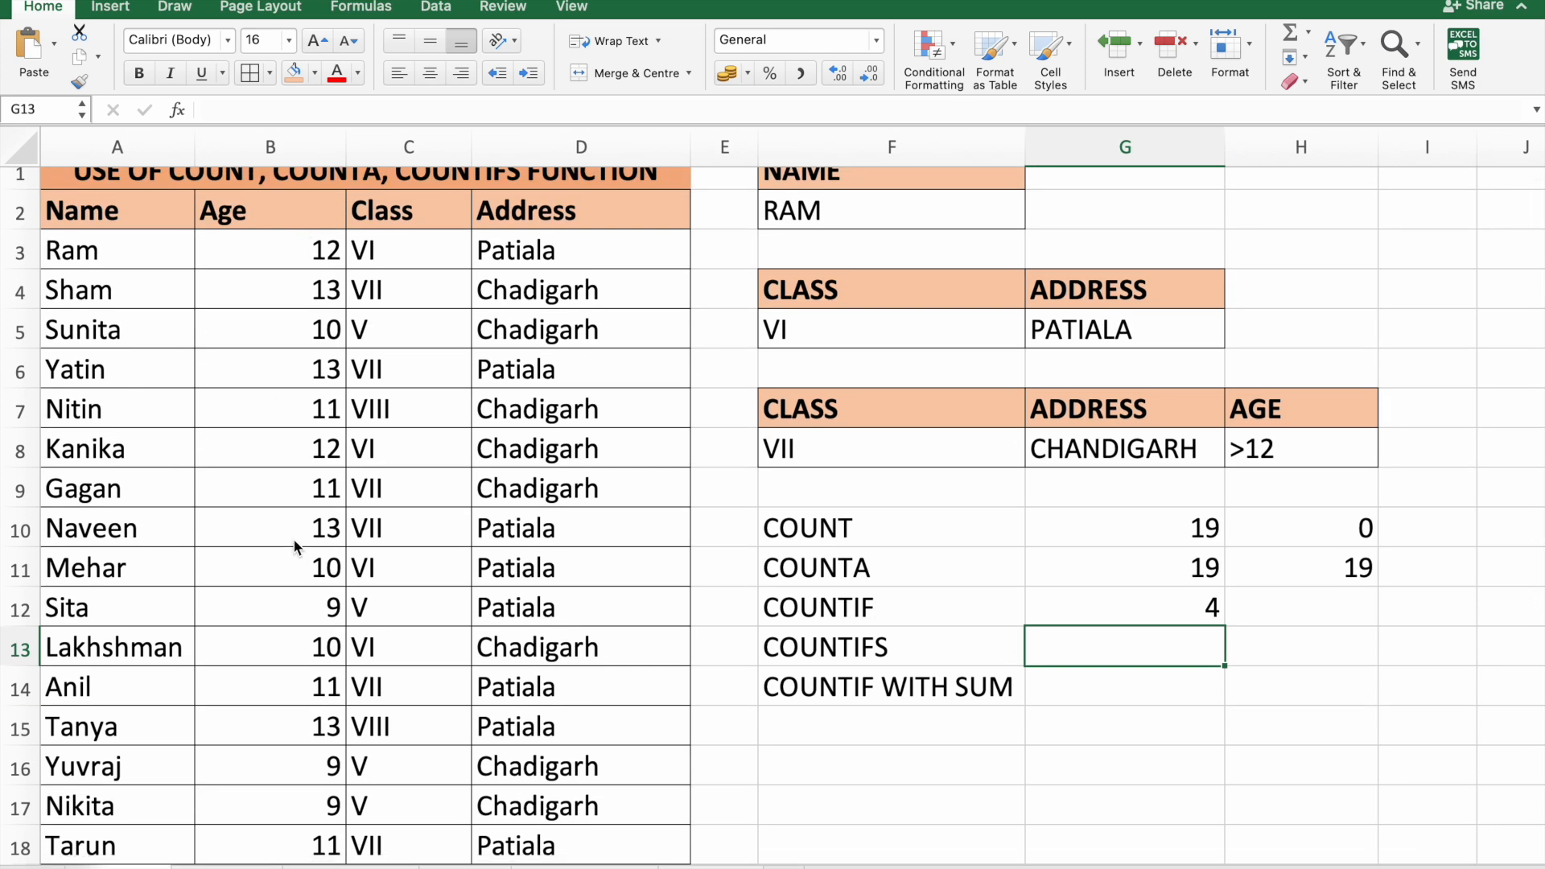
scroll(293, 538, down, 5)
click(1139, 425)
- Count the students older than 12 in H12 with =COUNTIF(B3:B21,">12") and review both COUNTIF formulas
click(1314, 423)
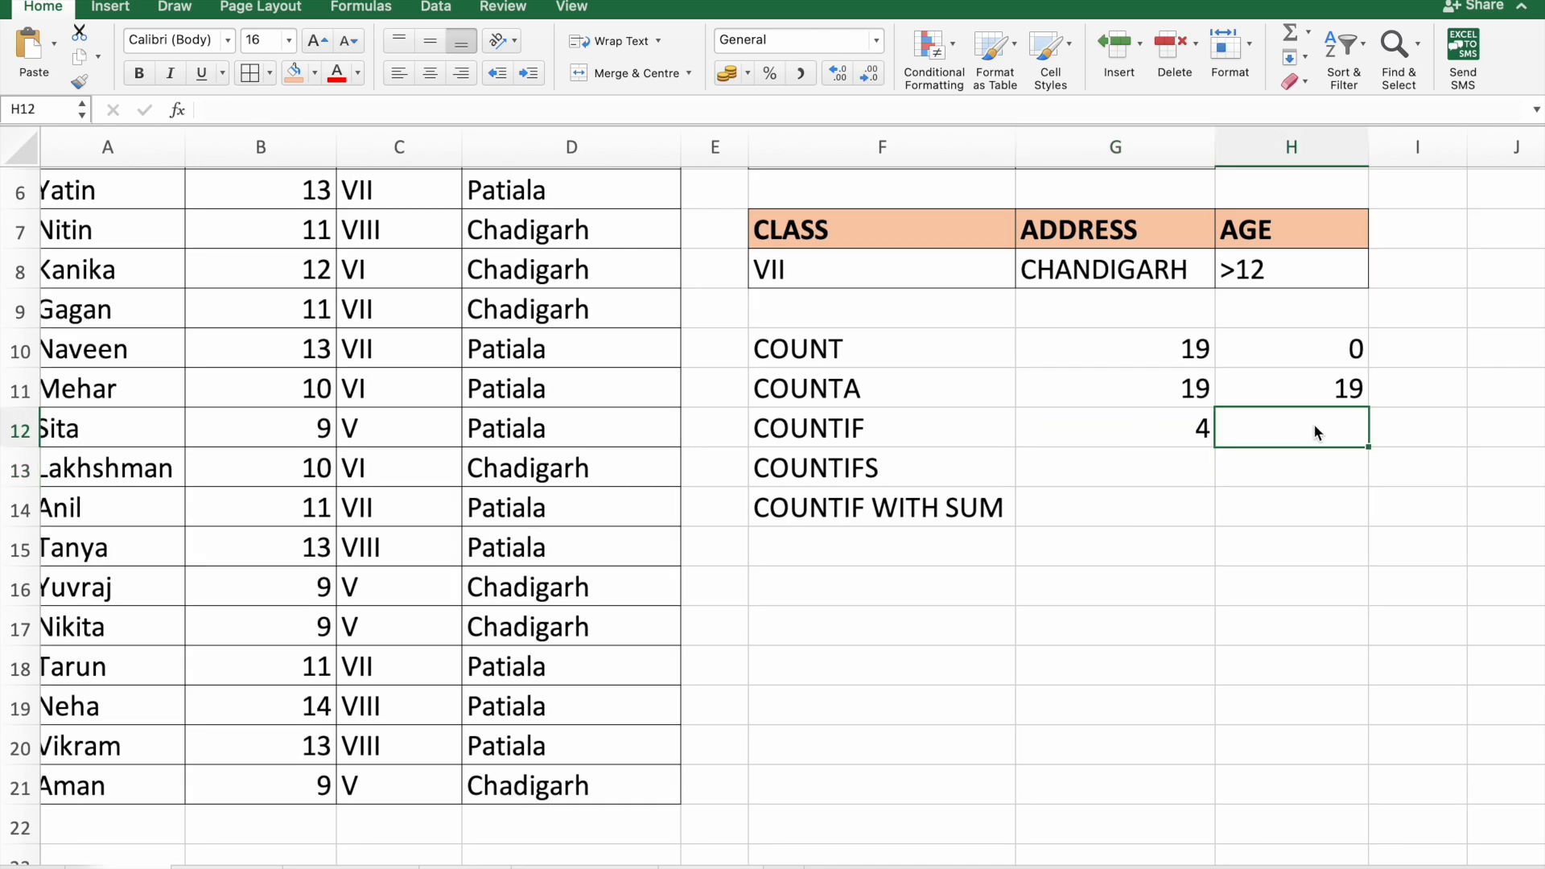
text(=)
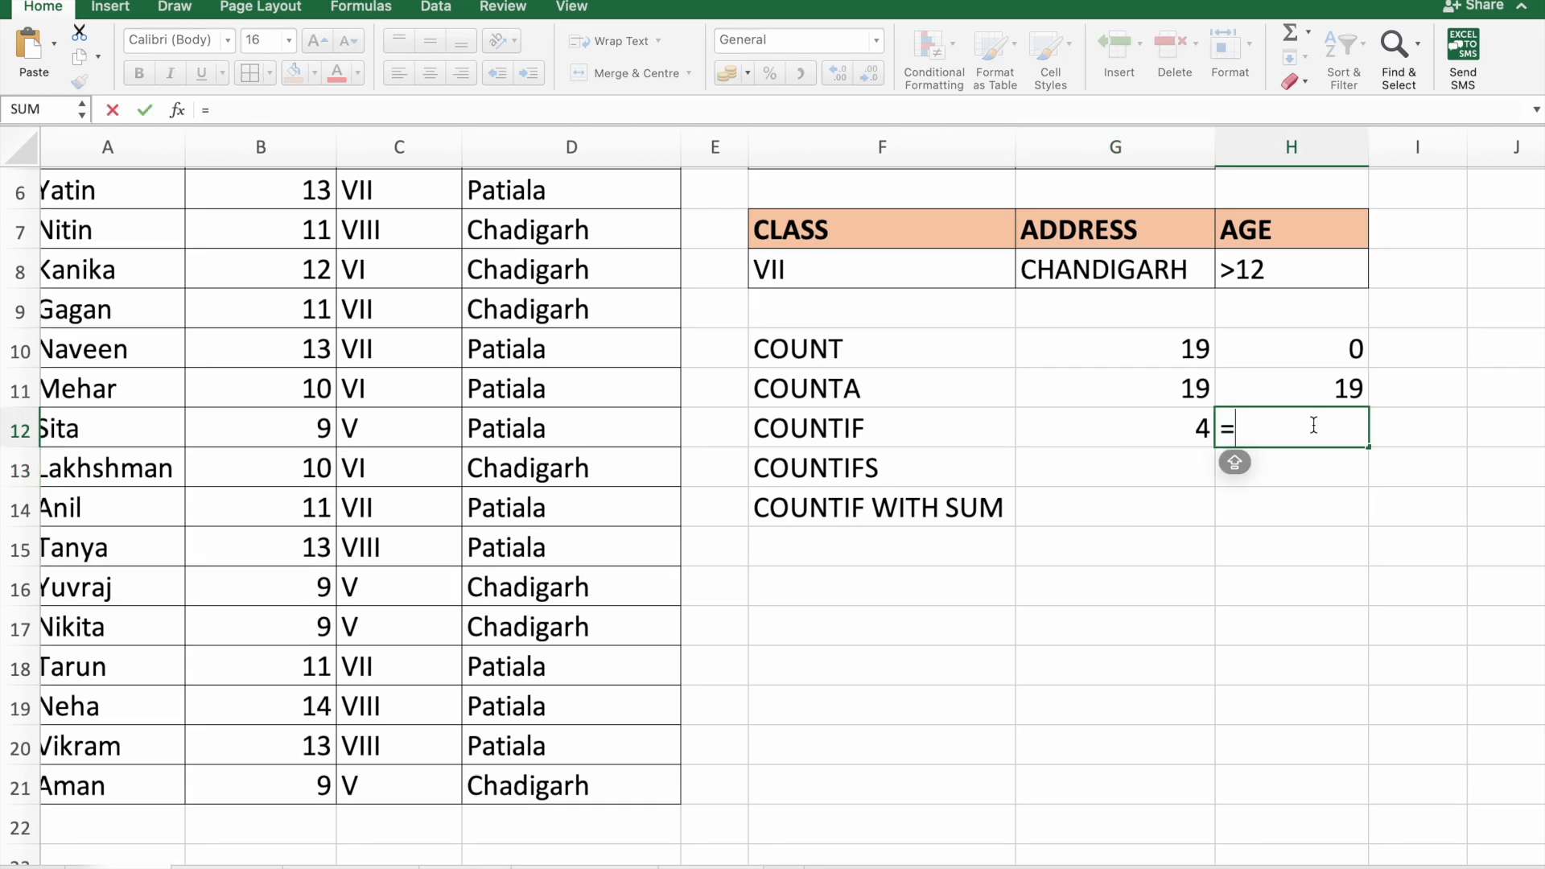
text(COUNTIF()
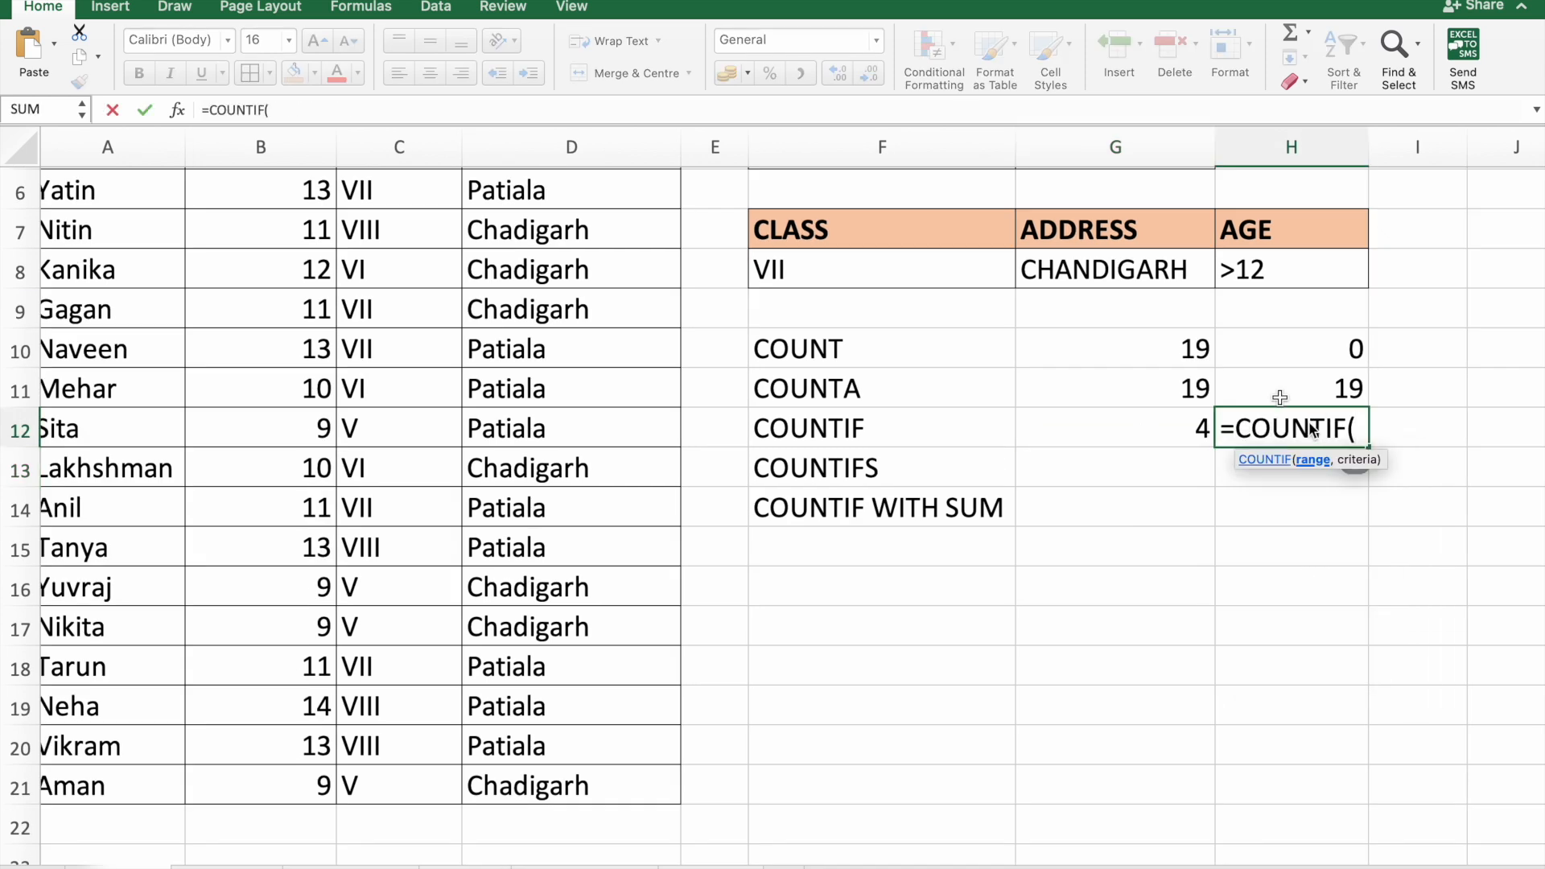
scroll(338, 298, up, 4)
drag(310, 210, 270, 774)
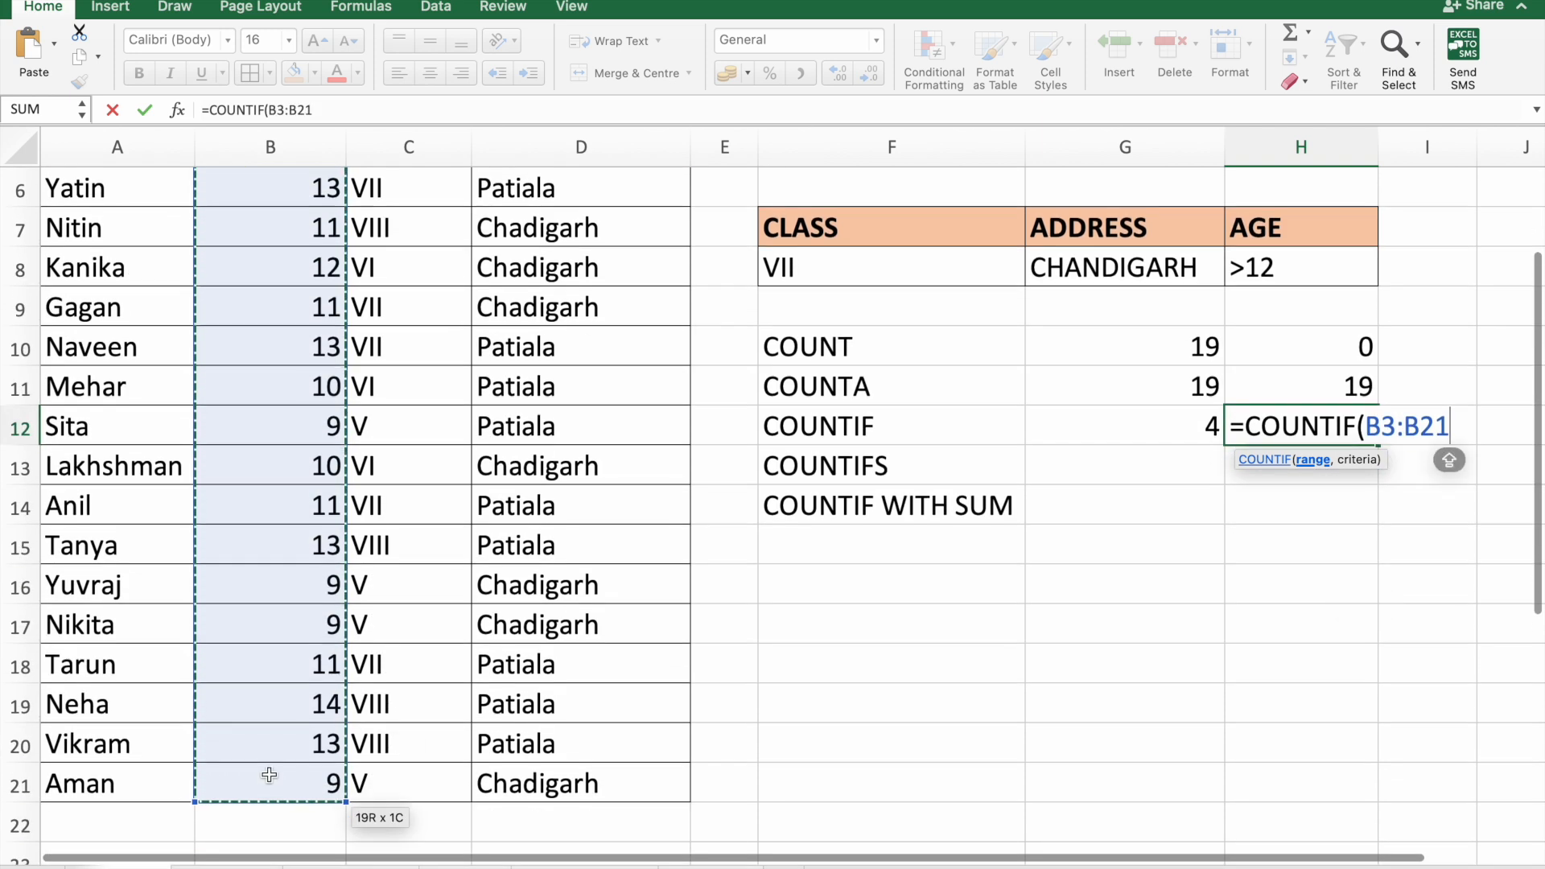
text(,")
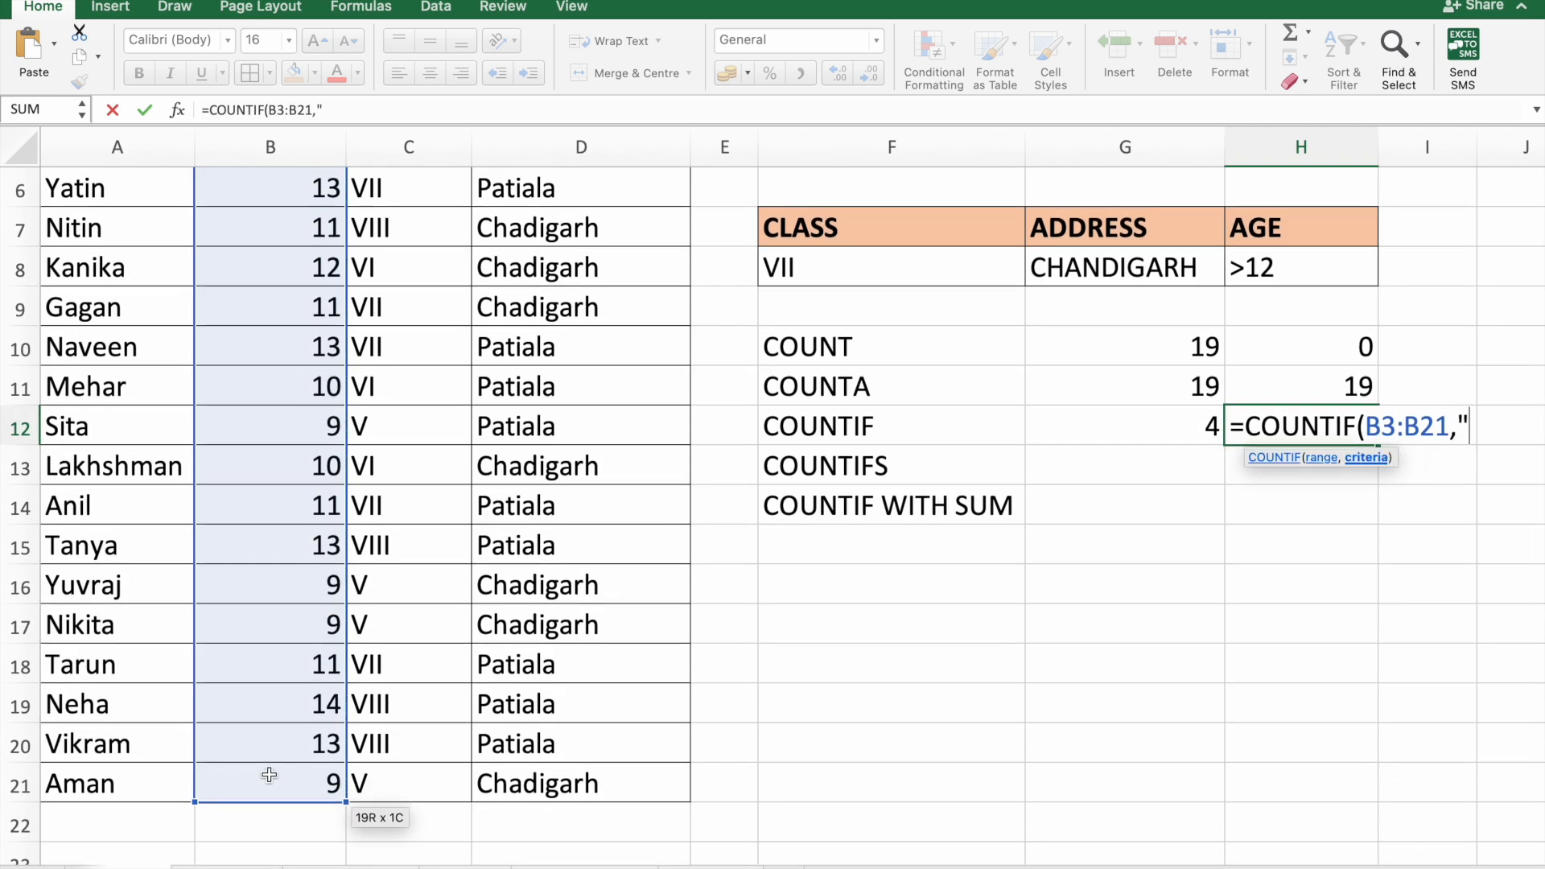
text(>12"))
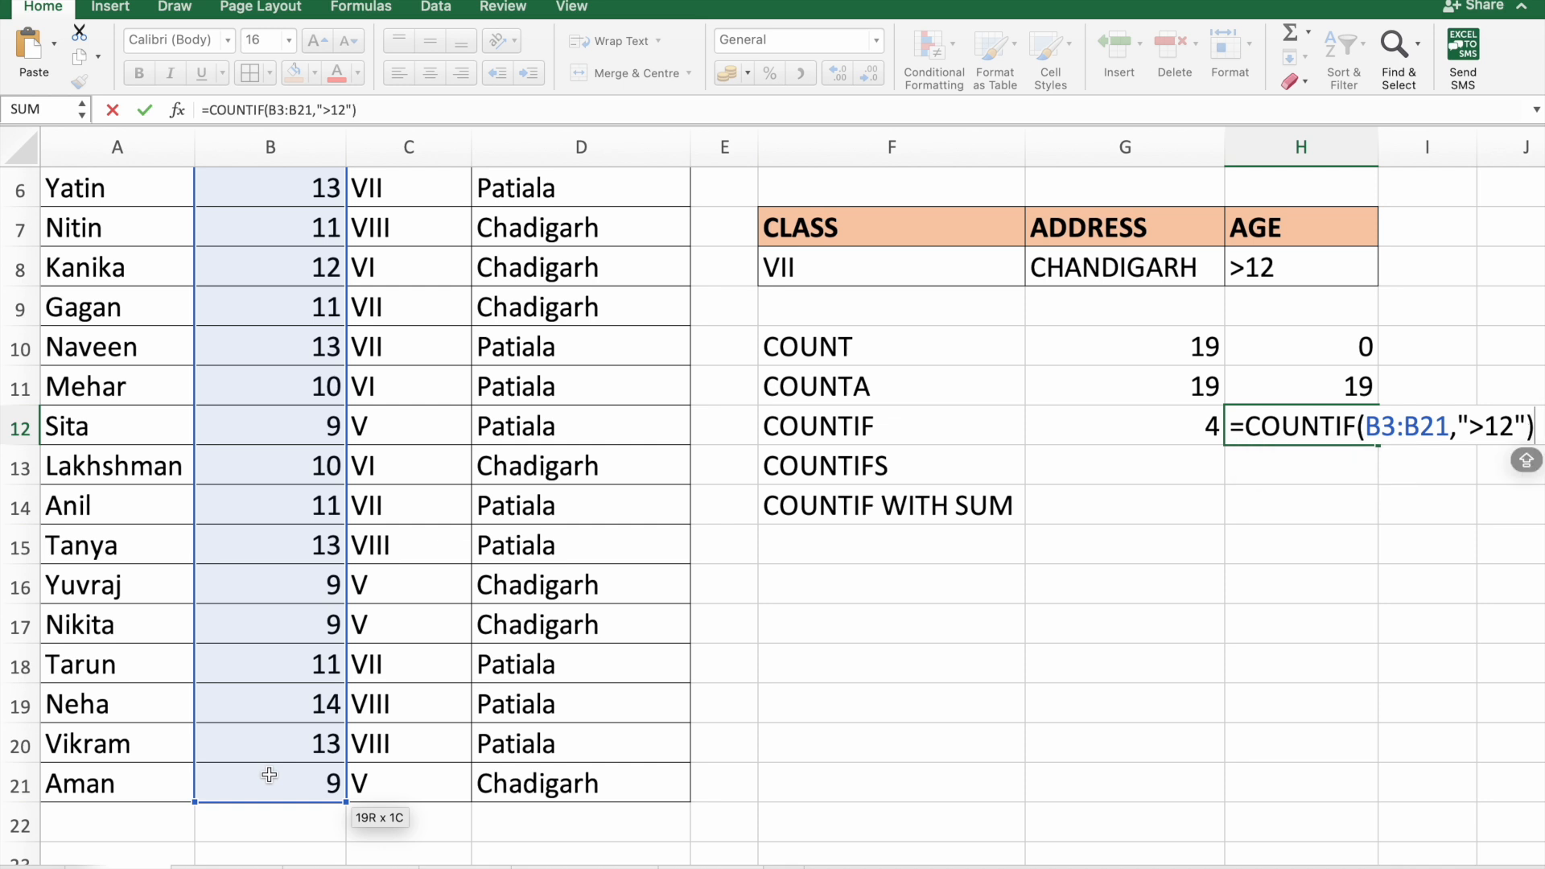
key(Return)
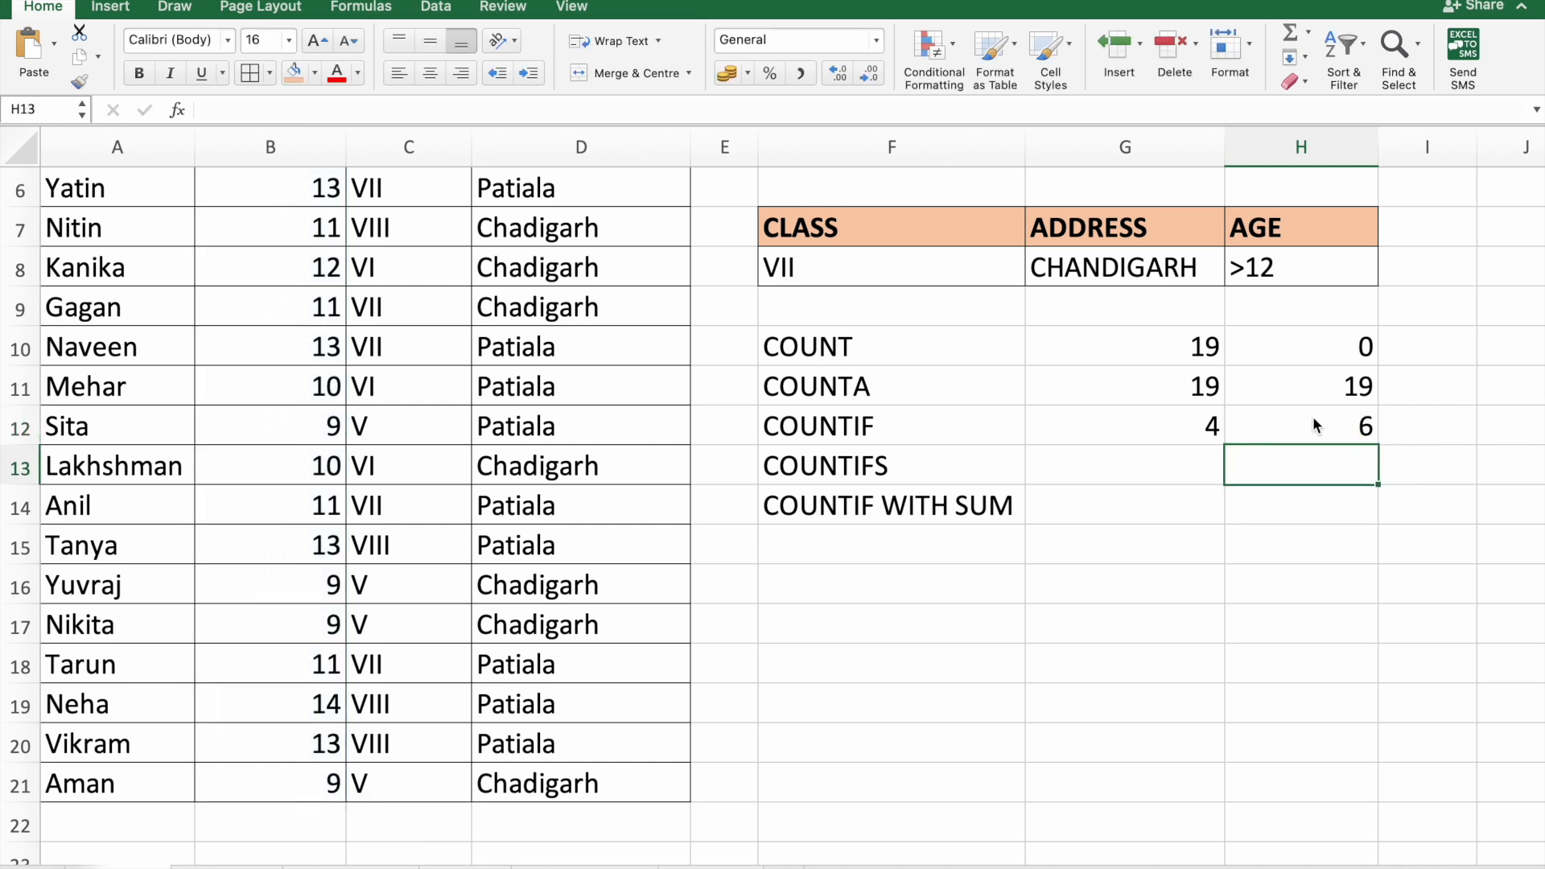
click(1314, 423)
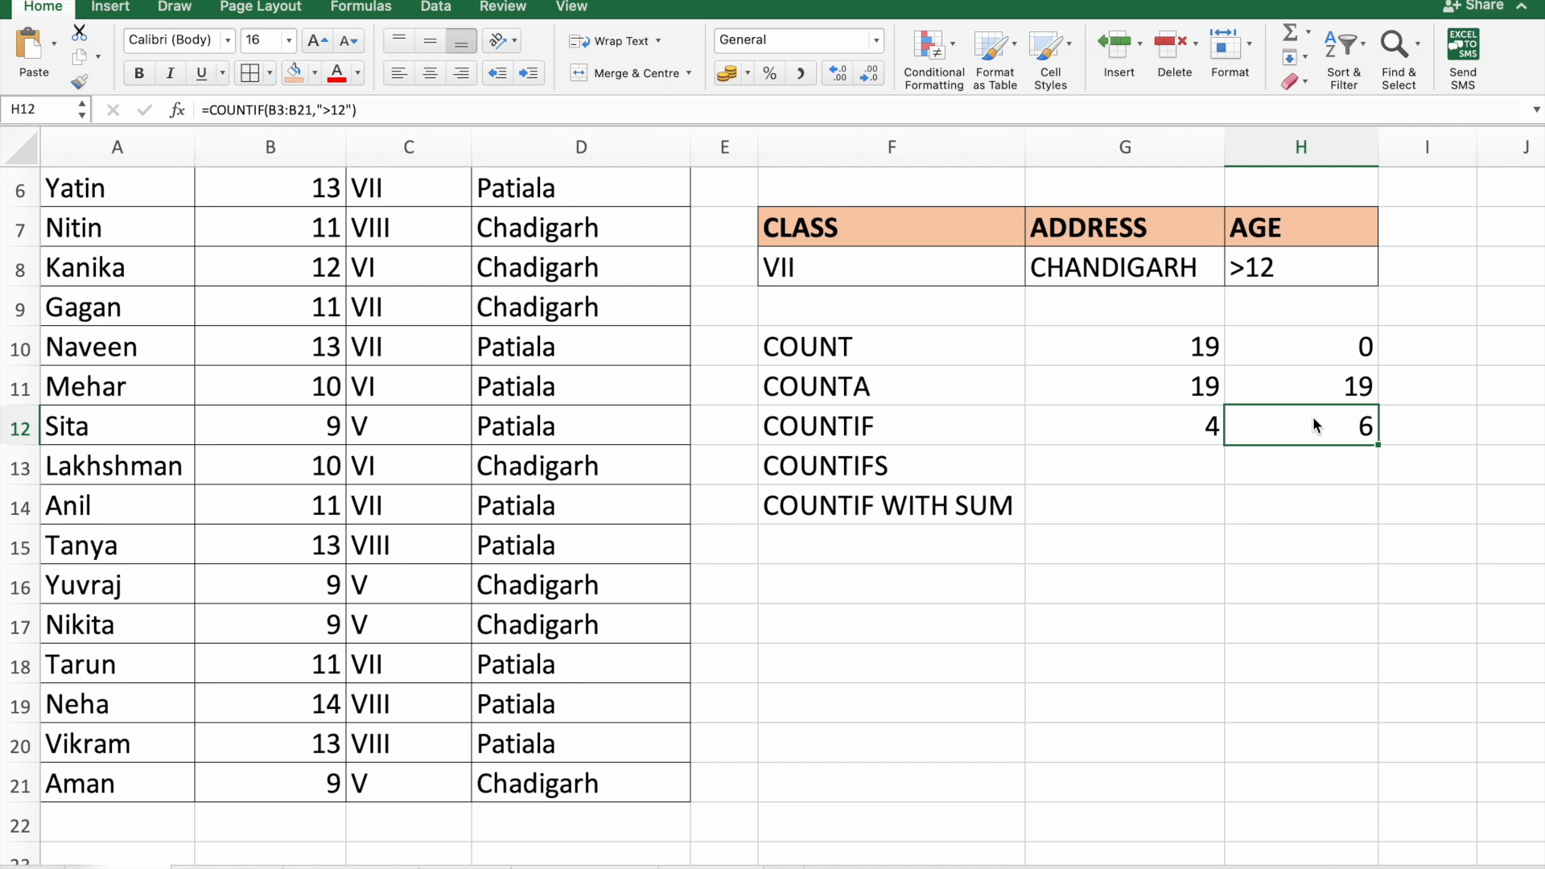
click(1171, 423)
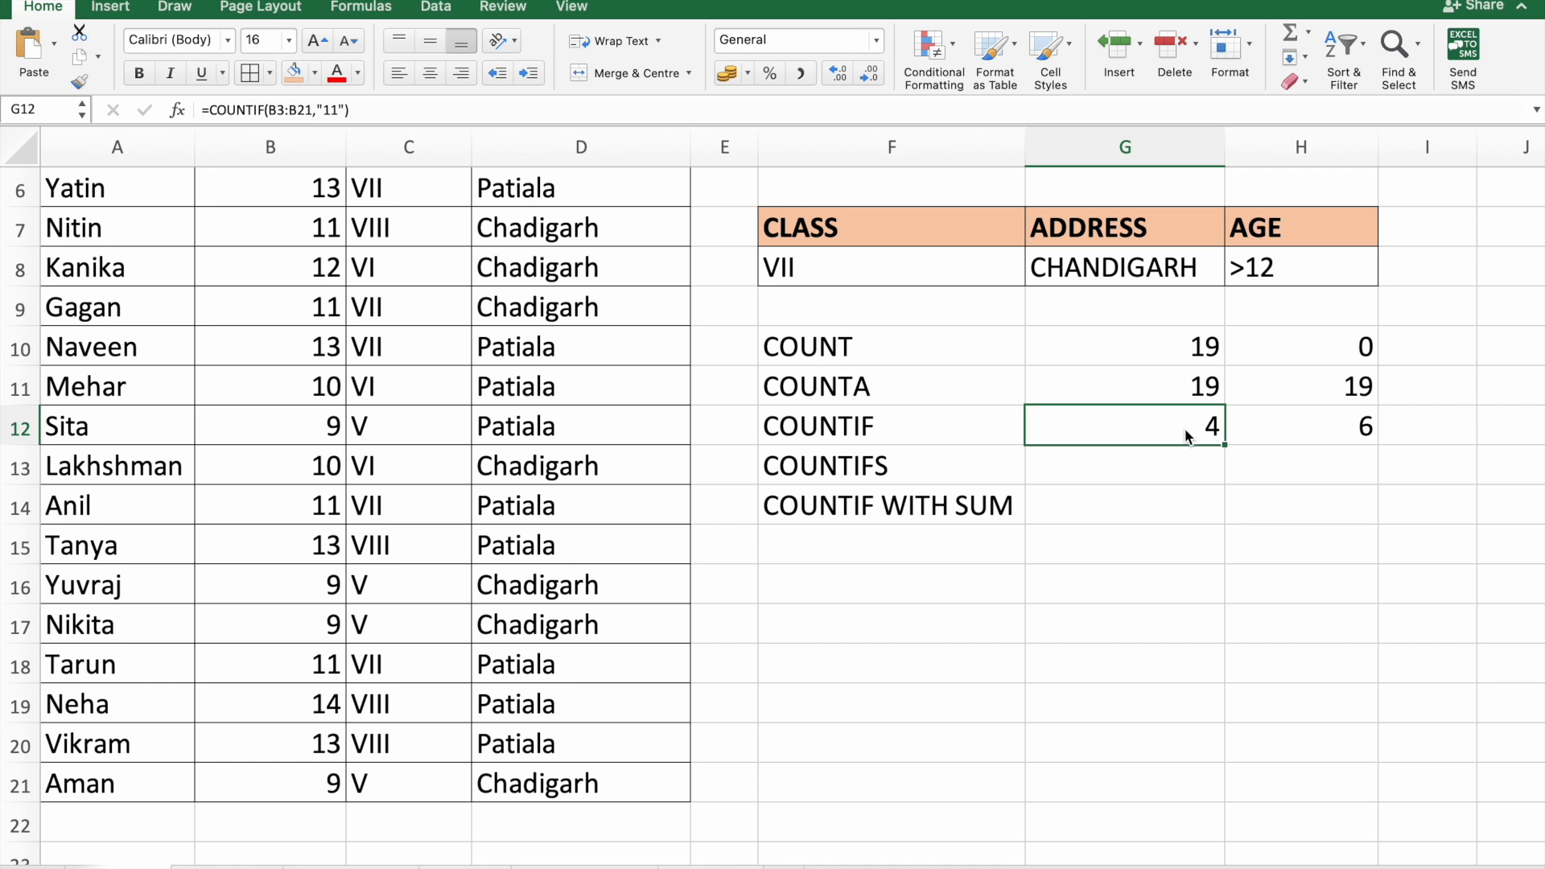
- Count in I12 how often the name from A21 occurs in A3:A21, using COUNTIF with the name in capitals as quoted criterion
click(1415, 432)
text(=)
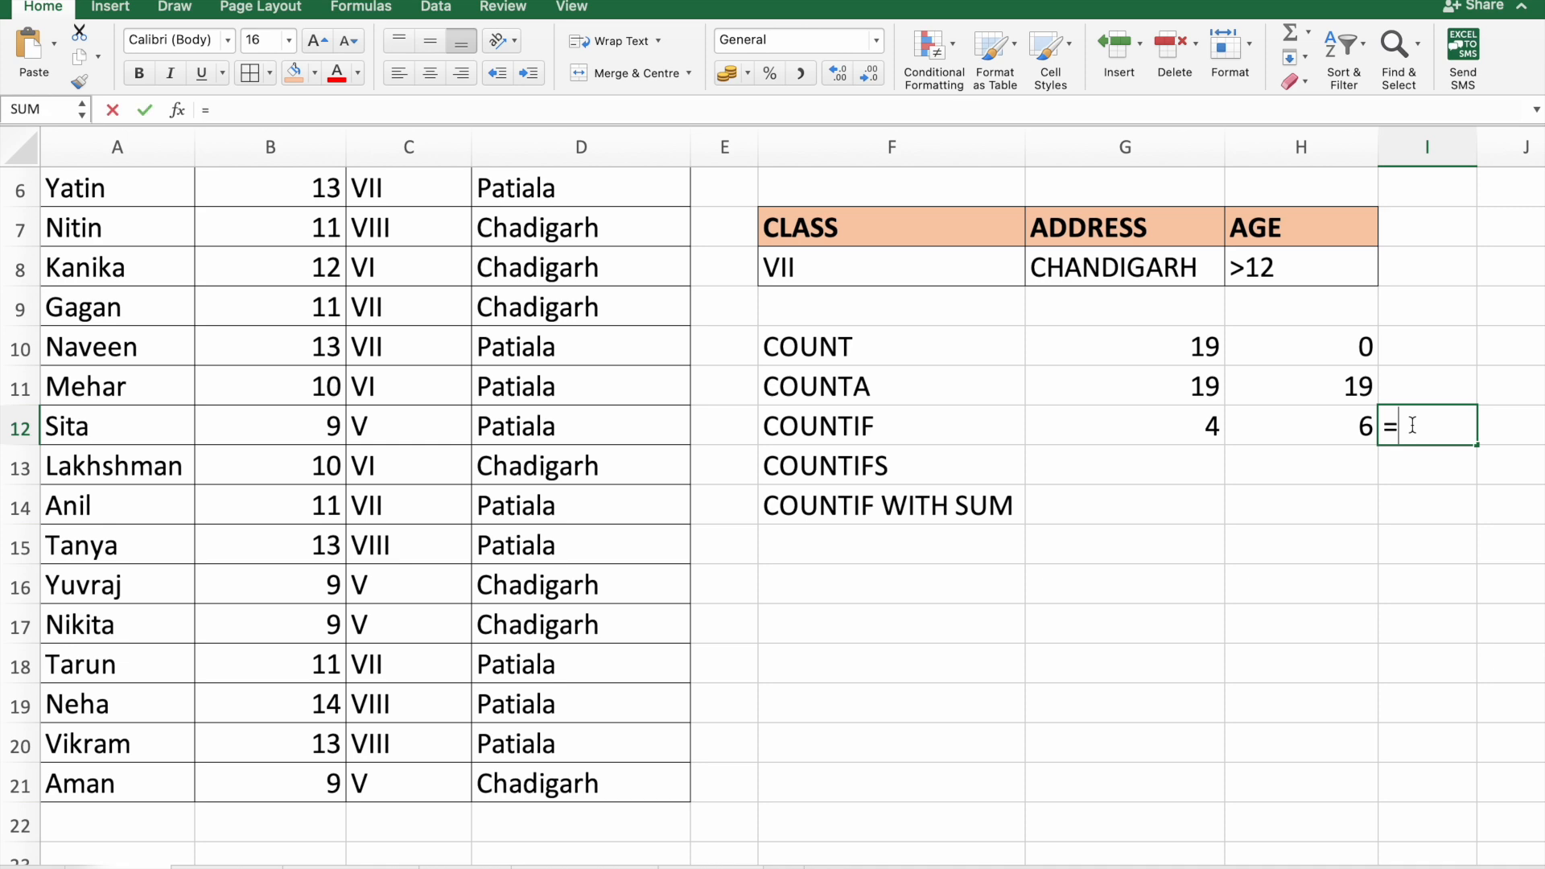
text(COUNTIF()
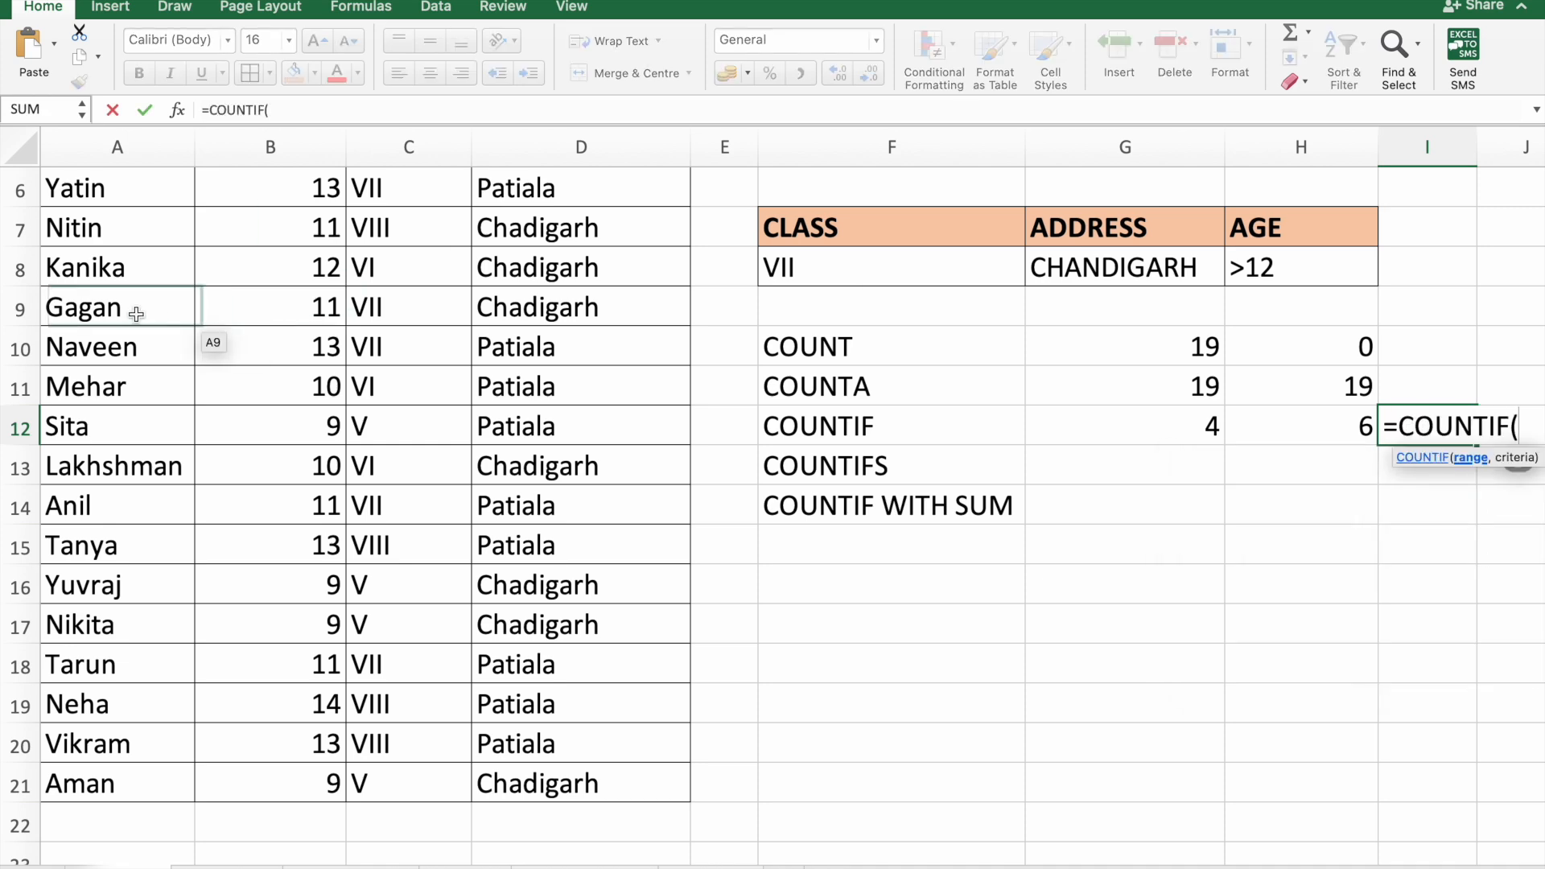
scroll(136, 314, up, 5)
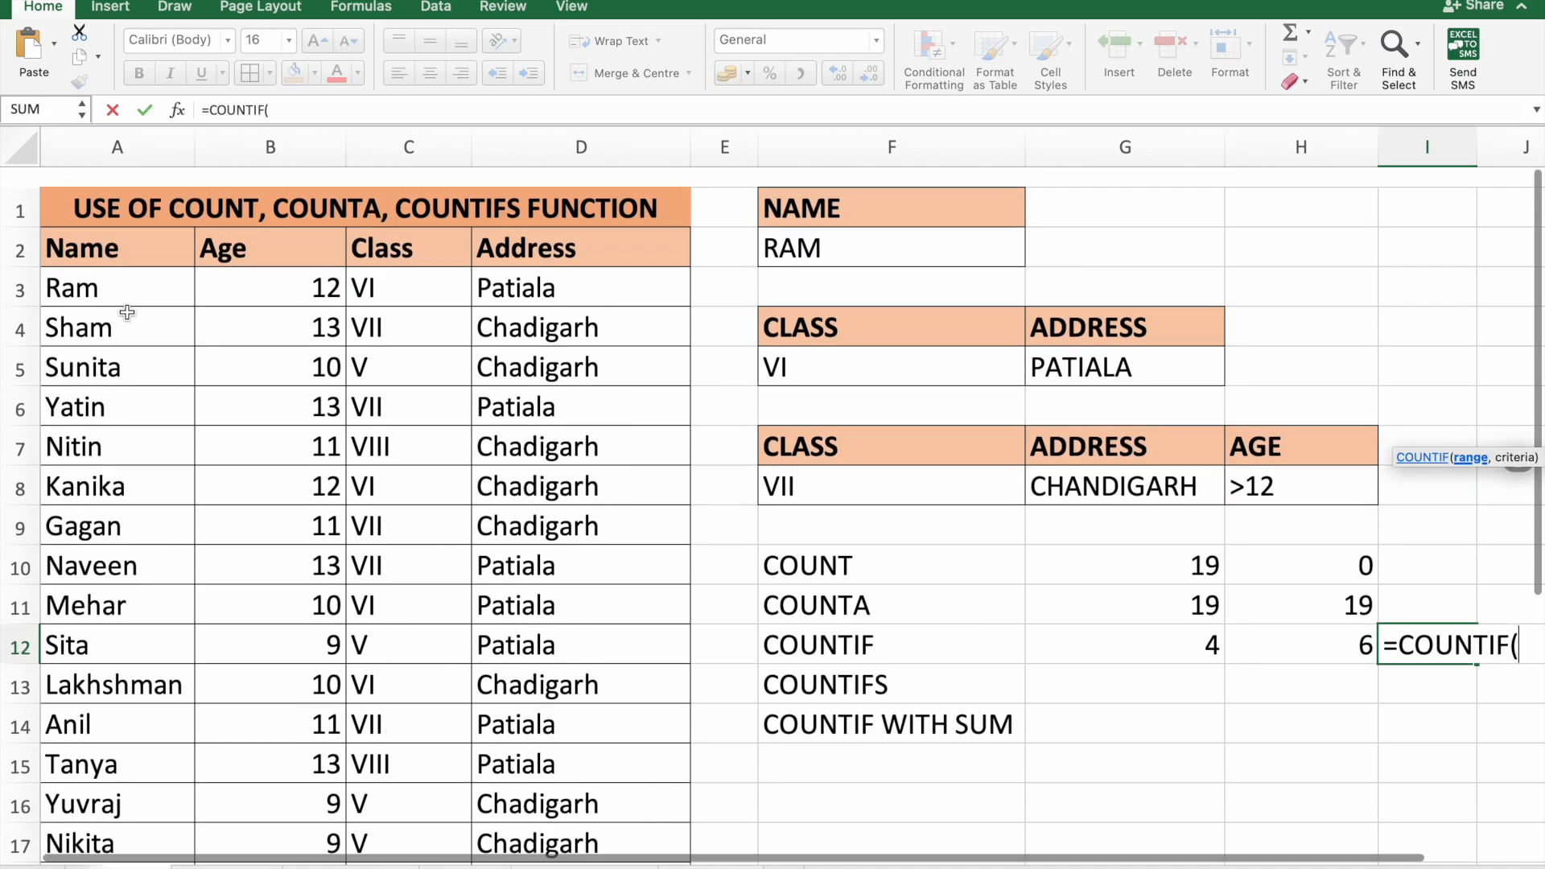
drag(113, 274, 108, 841)
text(,")
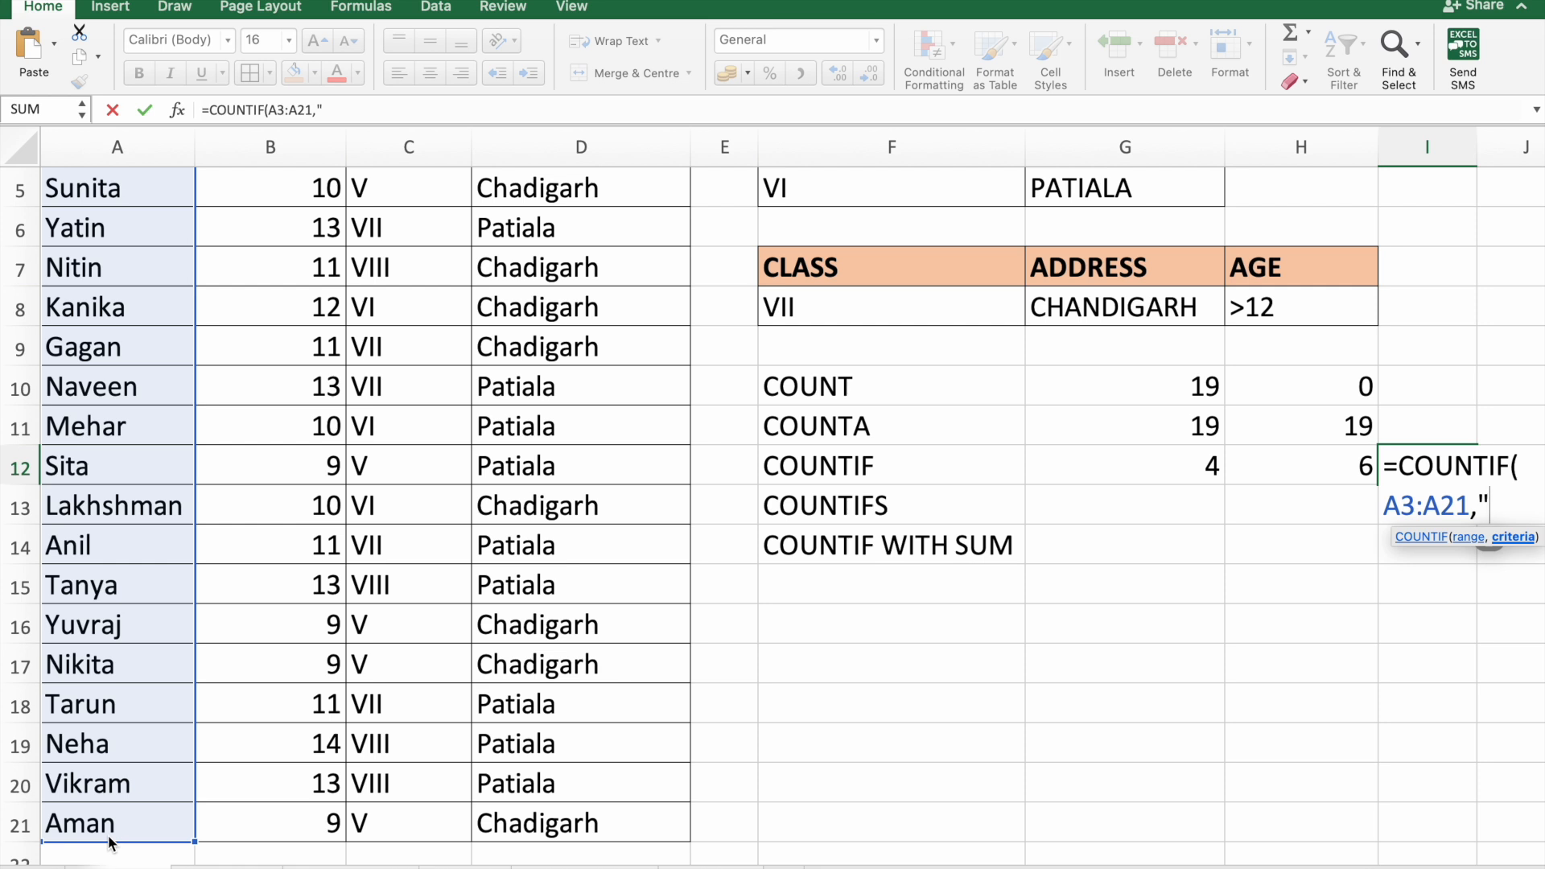
text(AMAN)
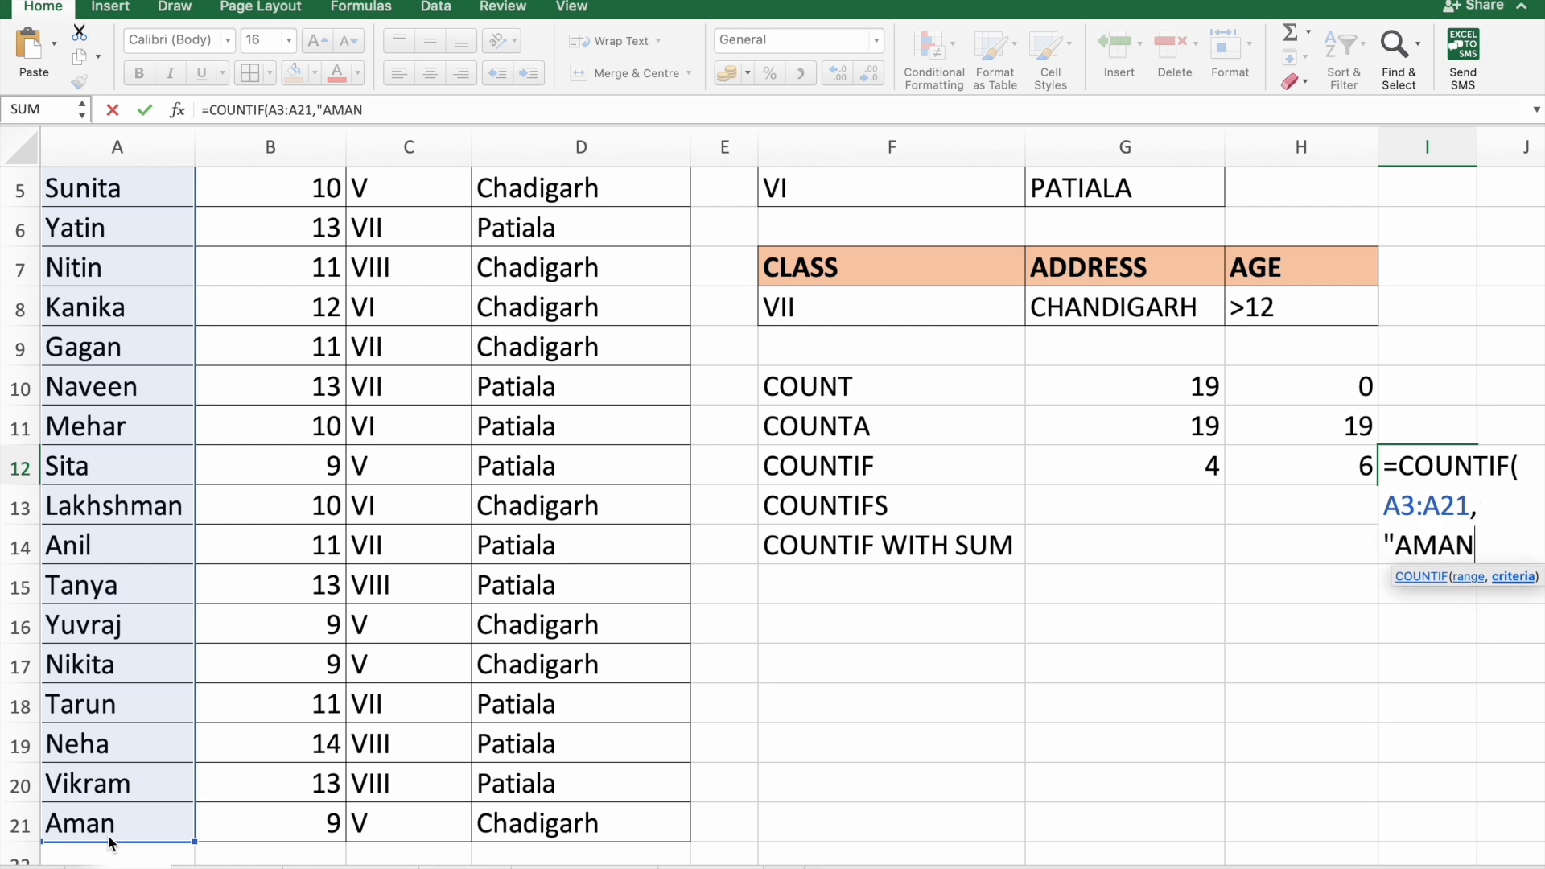
text("))
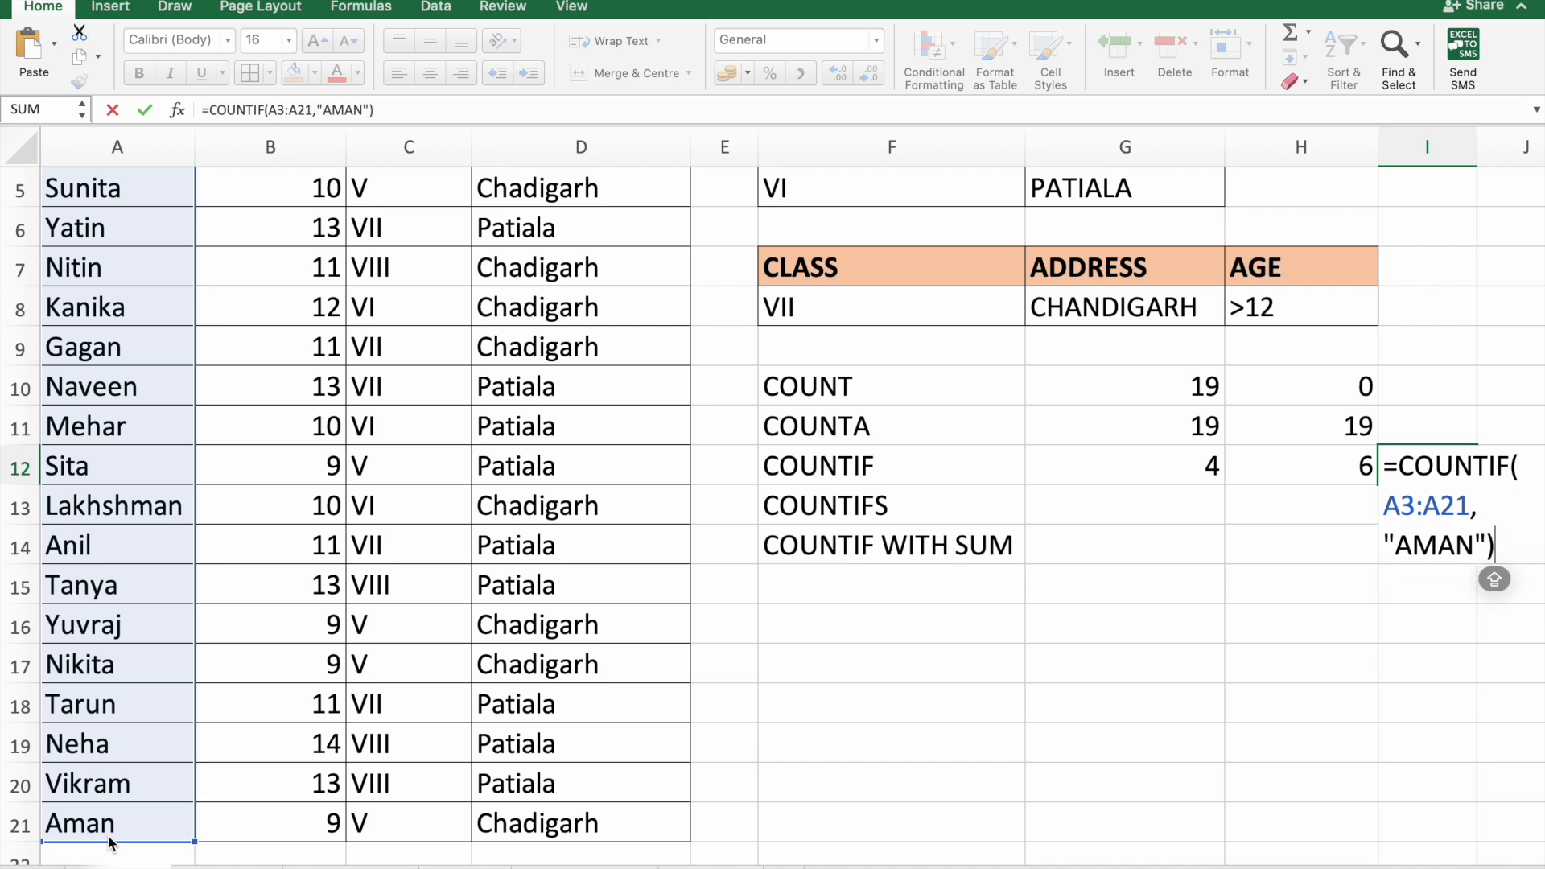
key(Return)
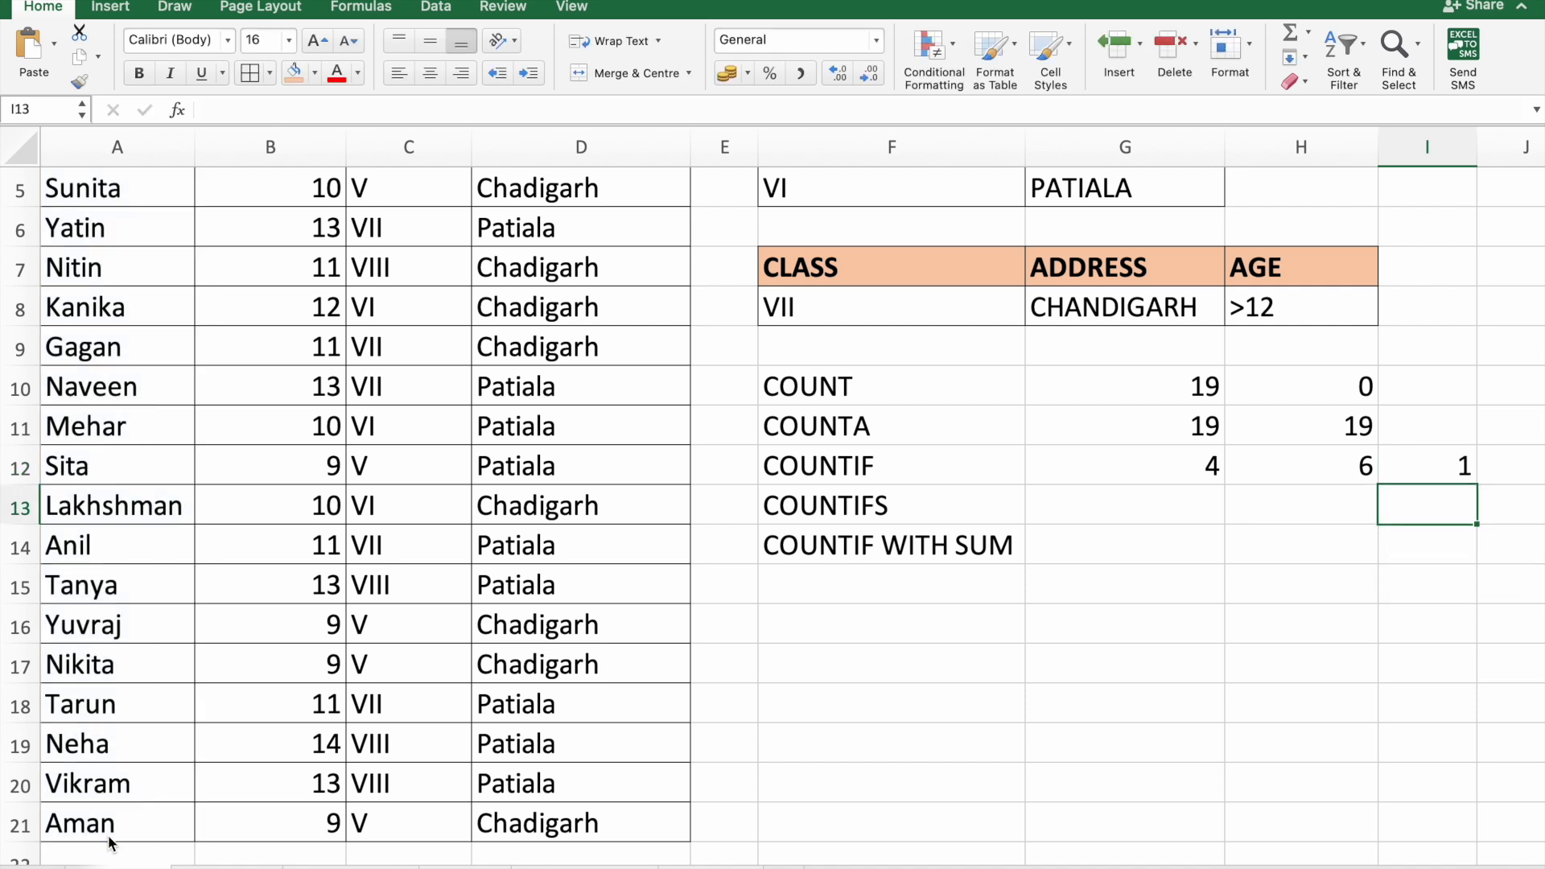
click(1463, 470)
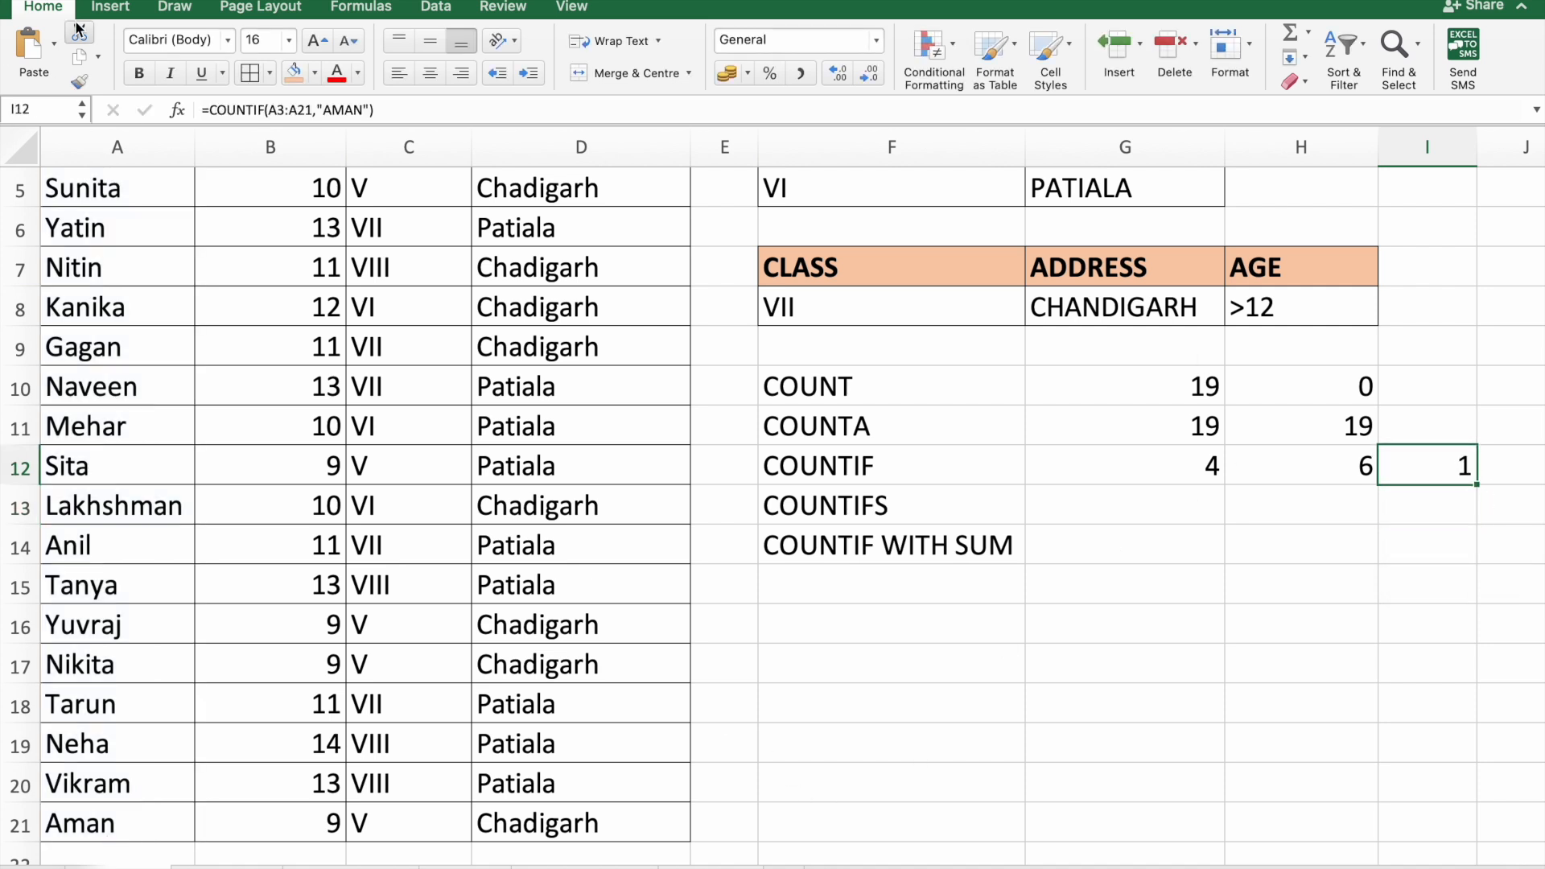
- Replace the student name in A6 with the name counted in I12, in capitals, to test the COUNTIF result
scroll(64, 402, up, 3)
click(112, 386)
text(AMan)
key(BackSpace)
key(BackSpace)
text(AN)
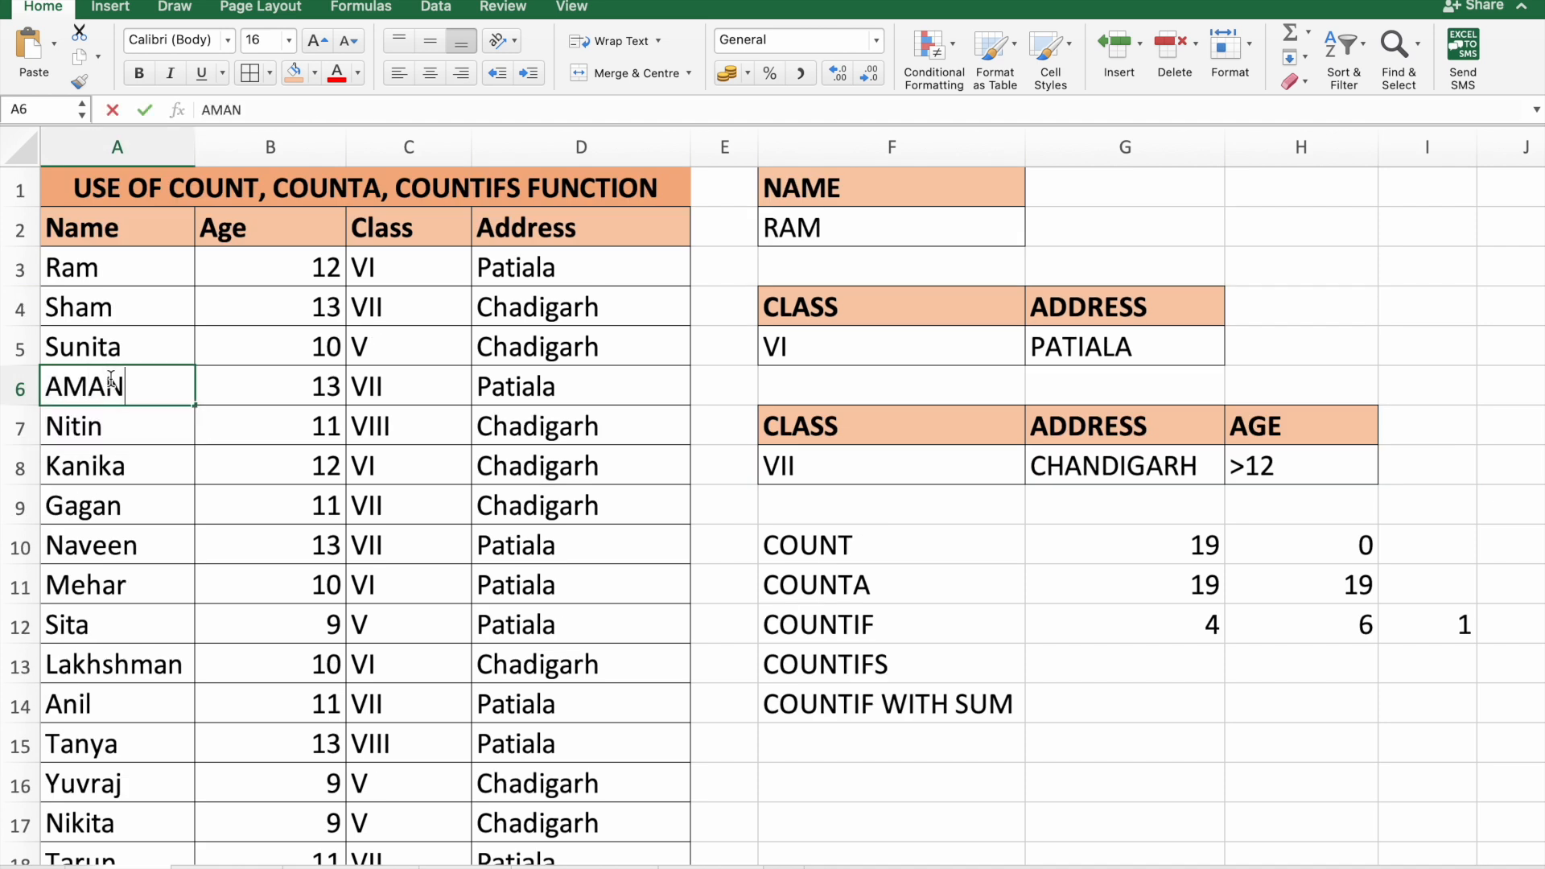
key(Return)
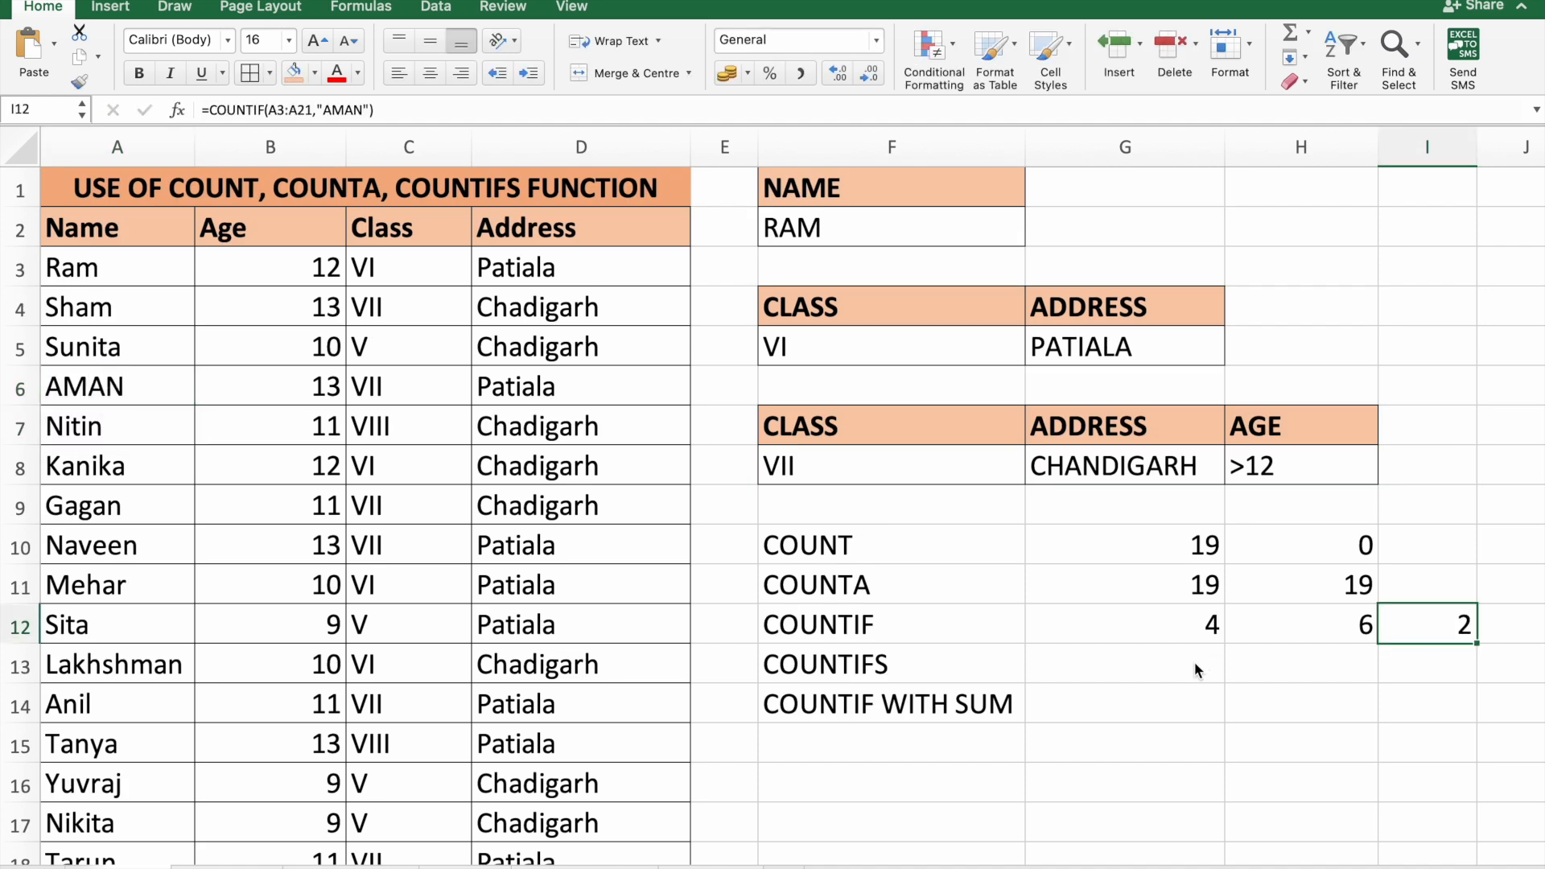
- Begin a COUNTIFS formula in G13 with the Class range C2:C21 and F5 as its criterion
click(1195, 670)
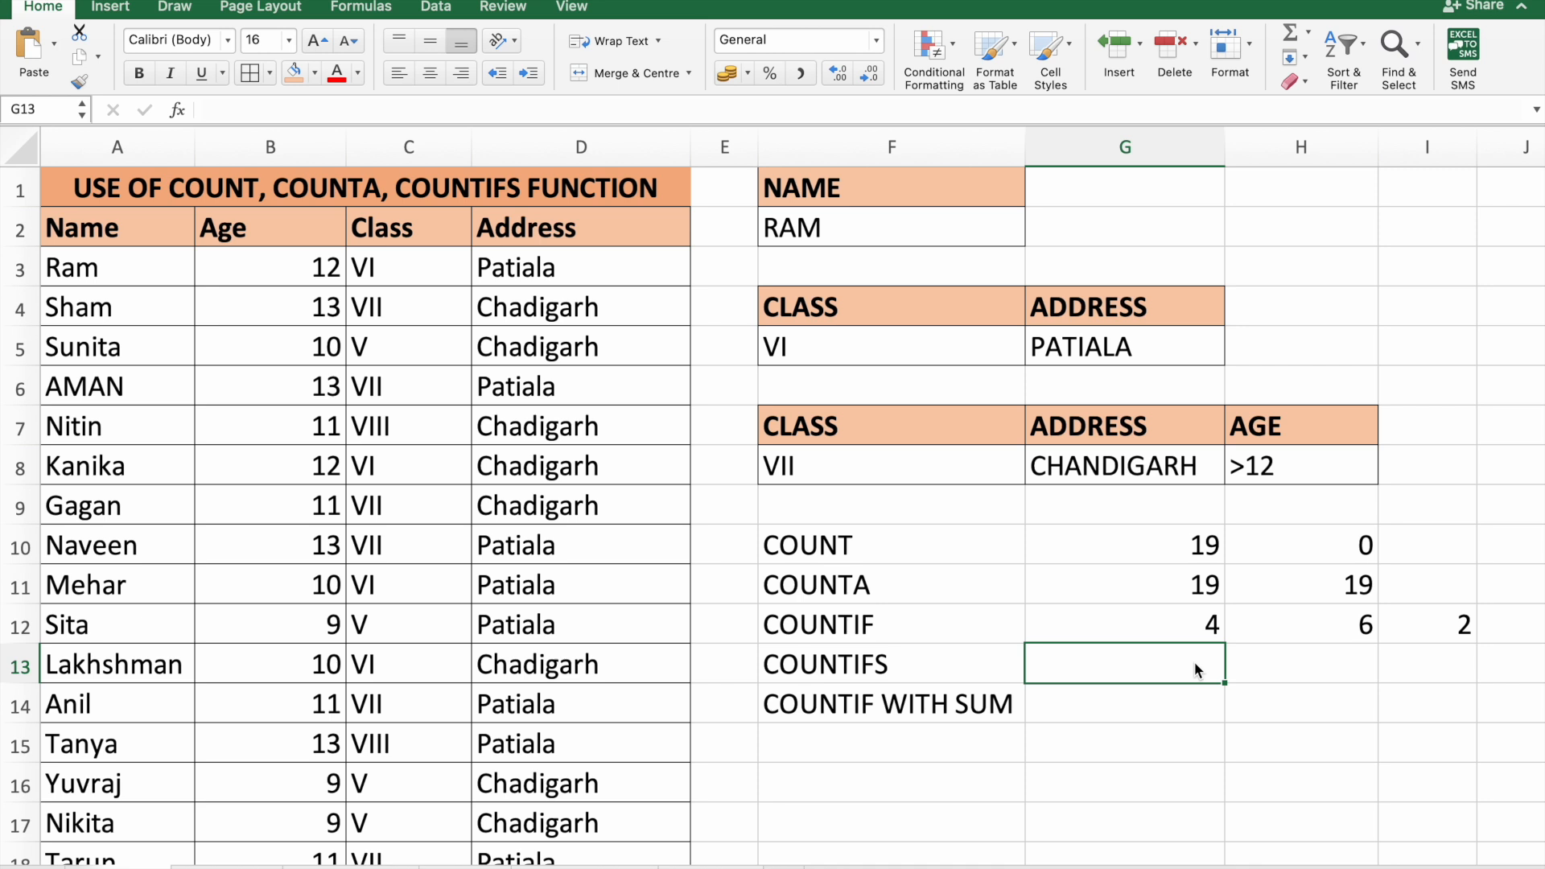
text(=COUN)
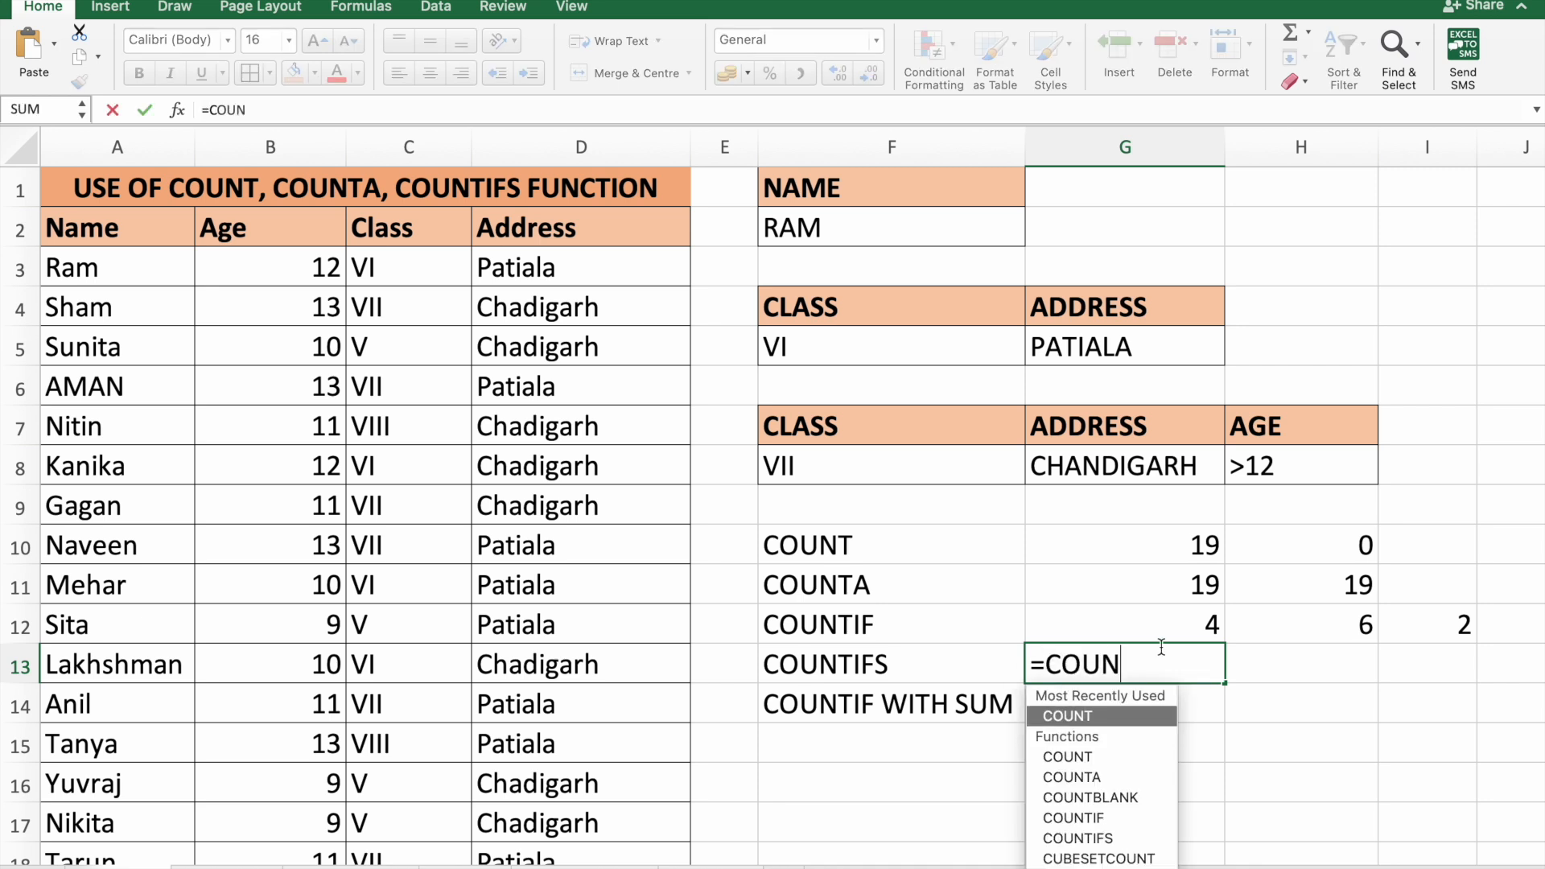
text(TIFS()
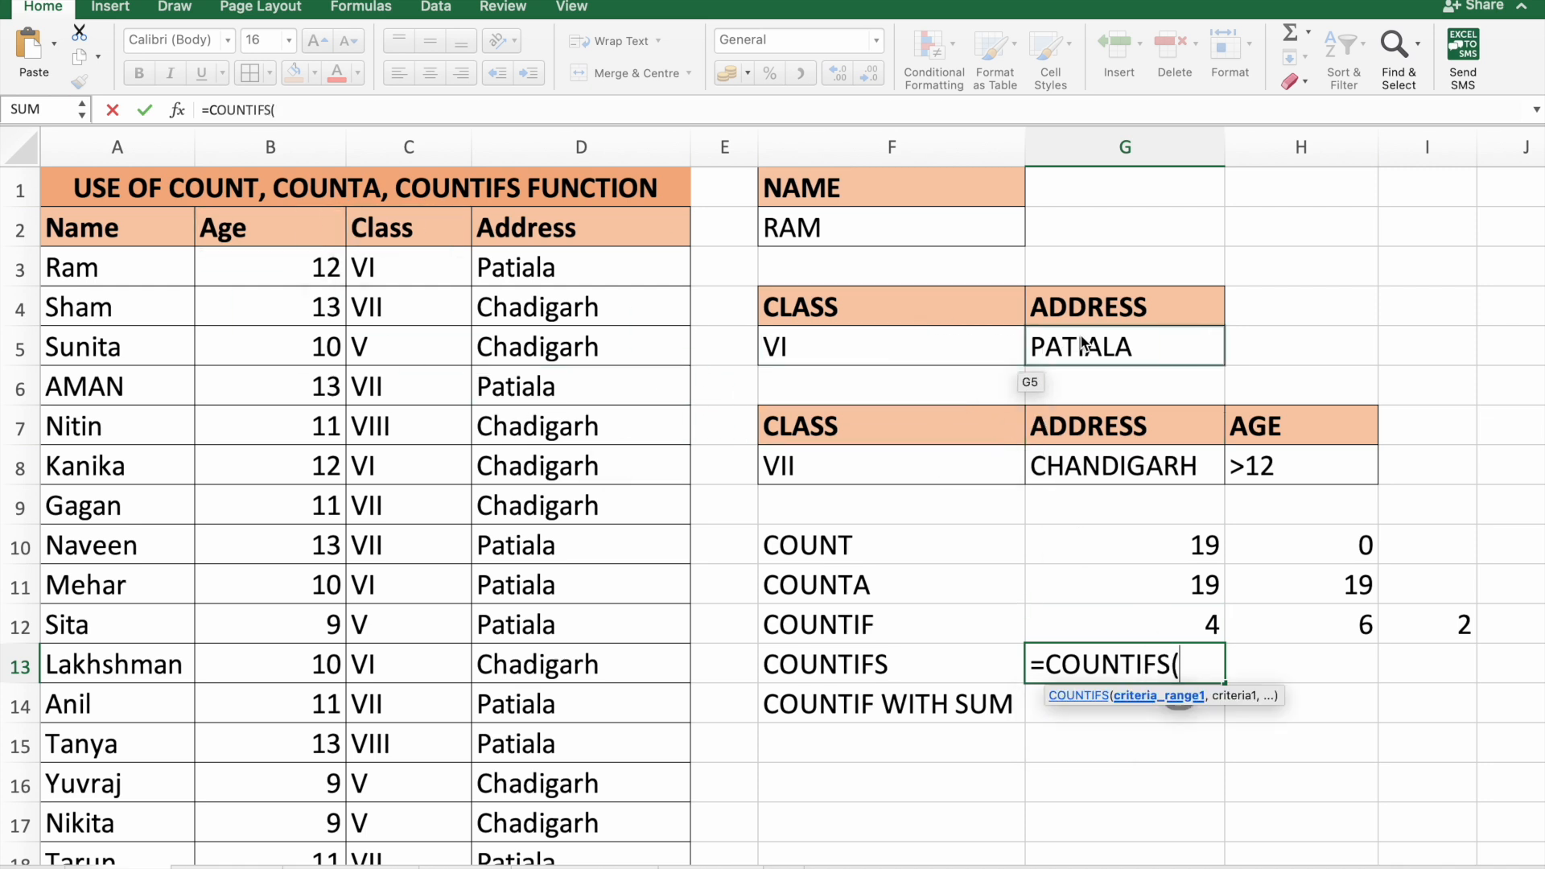
click(422, 235)
drag(421, 235, 387, 792)
text(,)
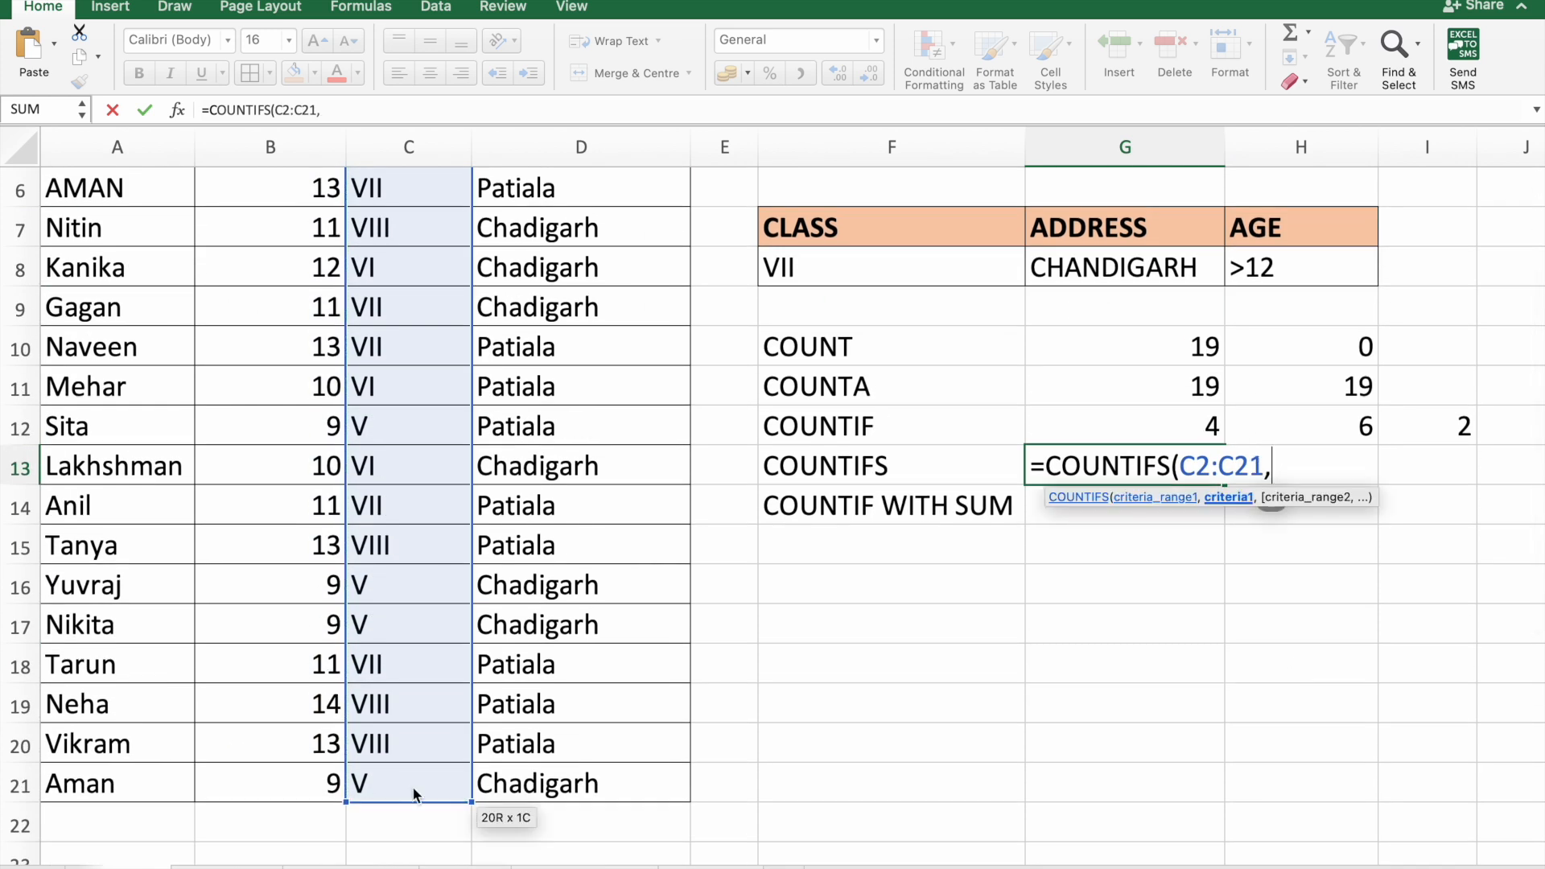
scroll(923, 264, up, 3)
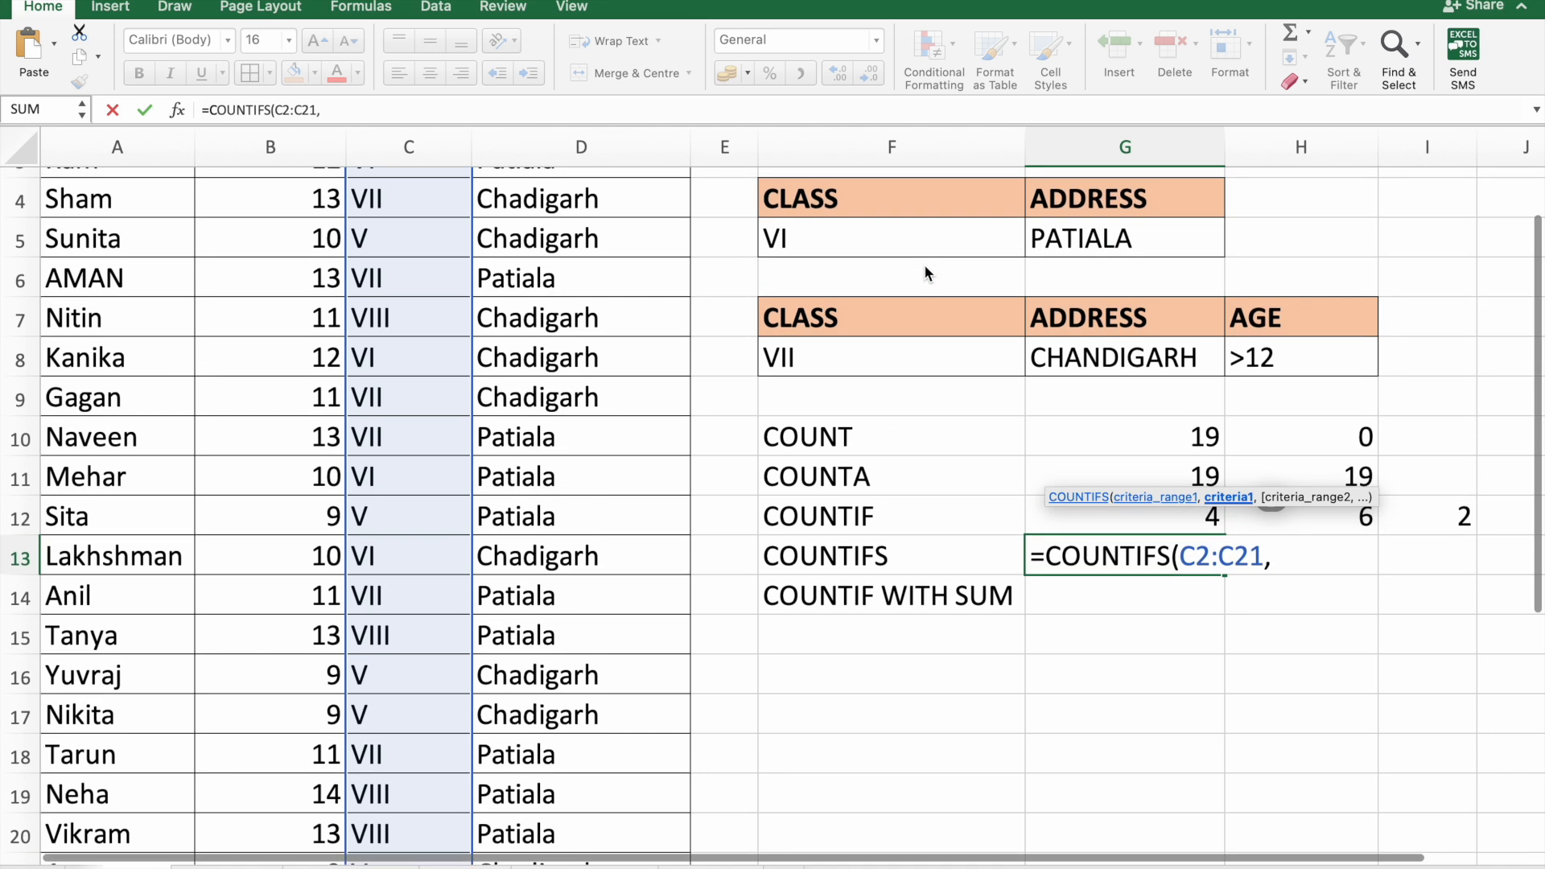
click(914, 254)
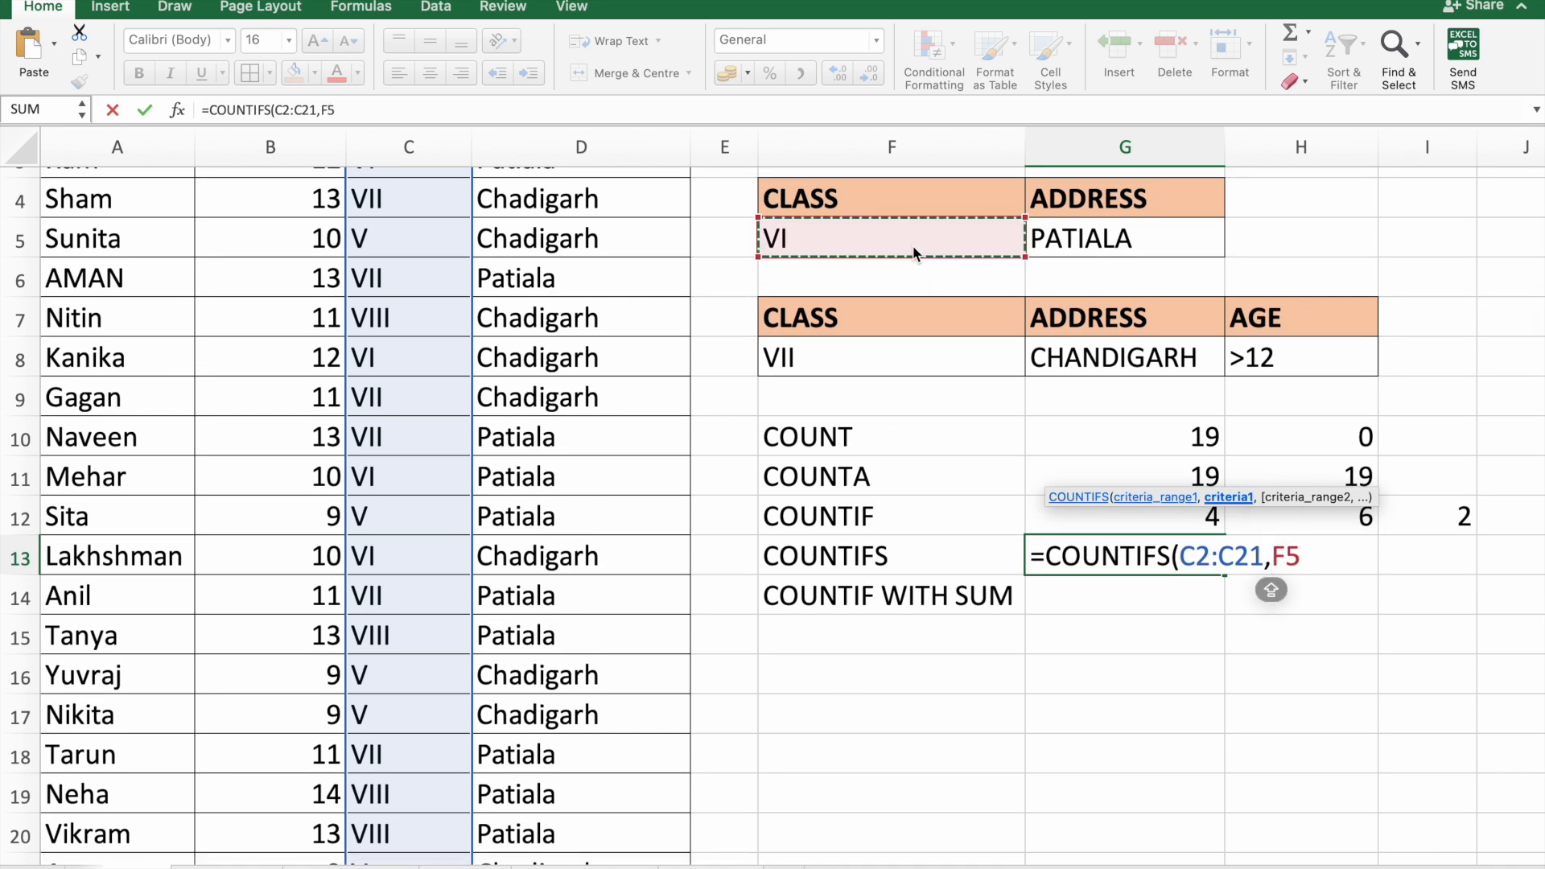
text(,)
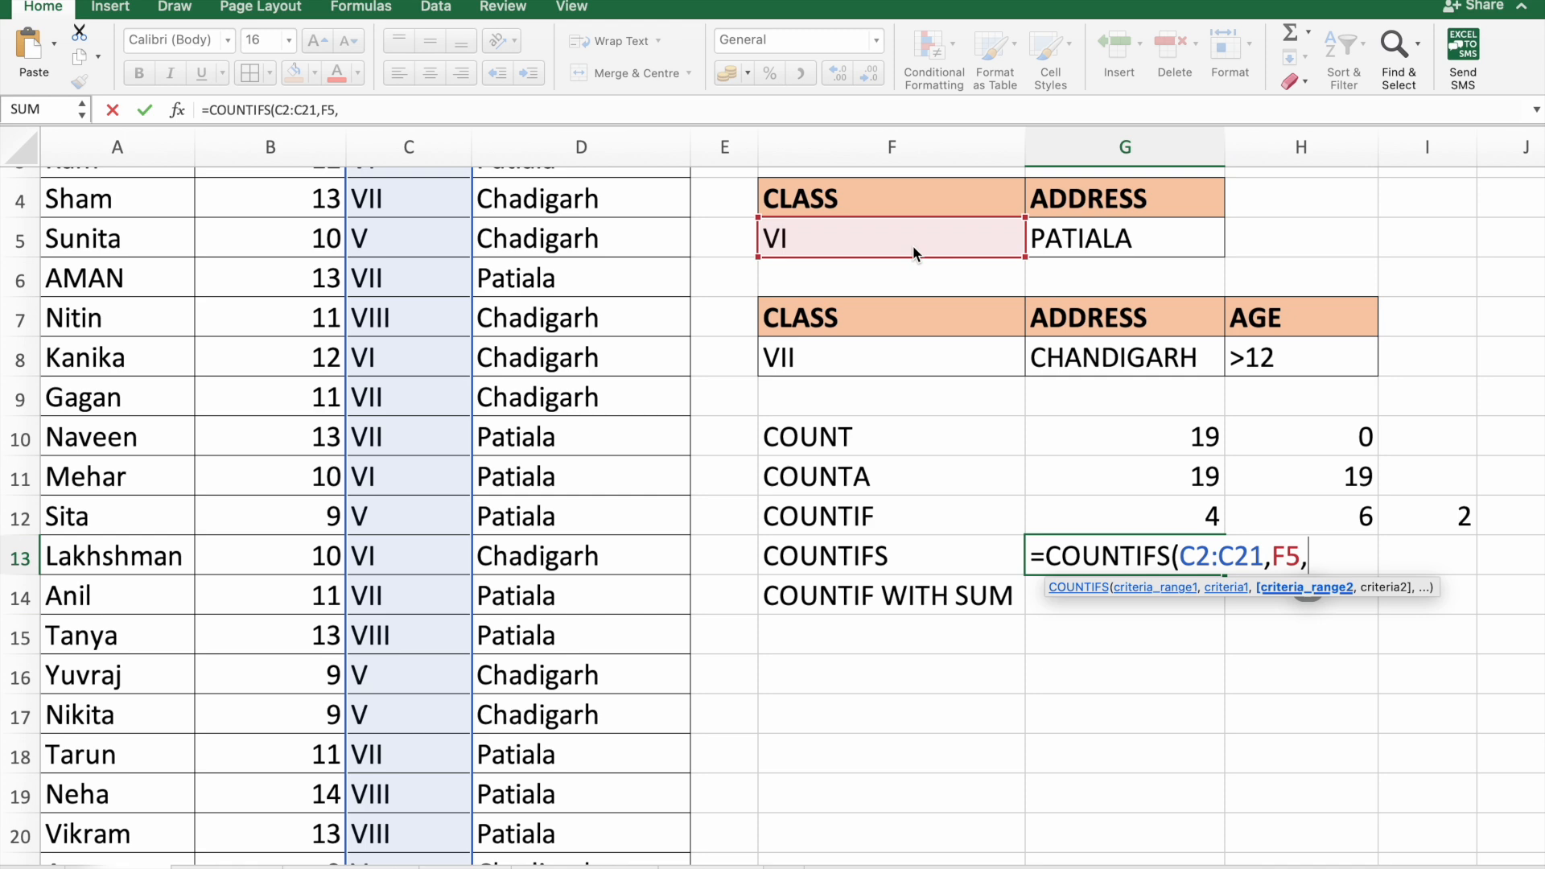
- Complete the G13 COUNTIFS formula with the Address range D2:D21 and criterion G5, and review it
scroll(922, 234, up, 3)
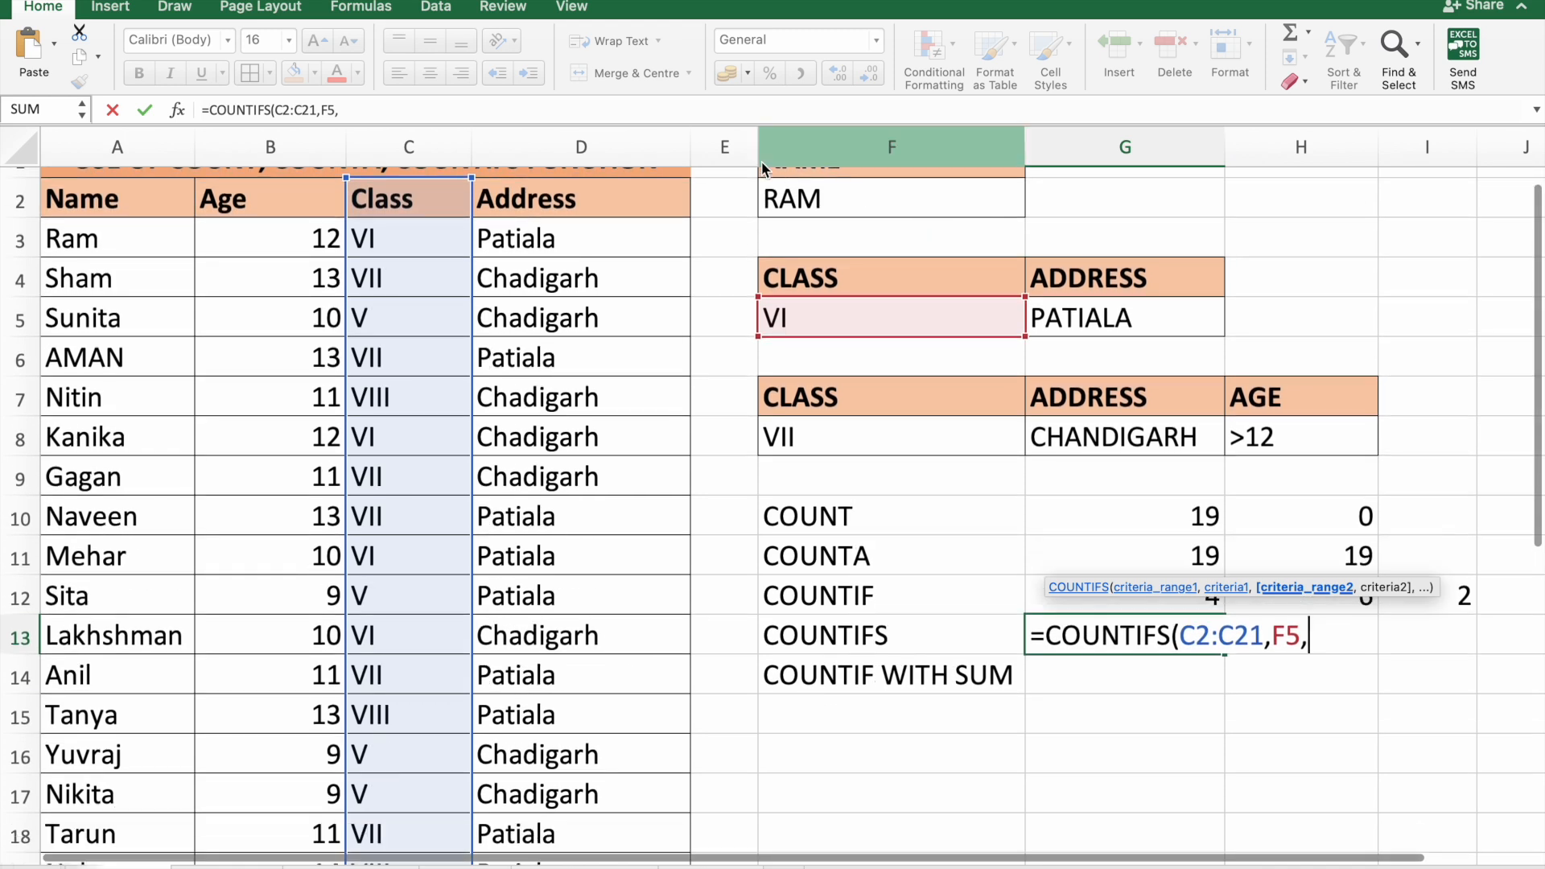
click(580, 201)
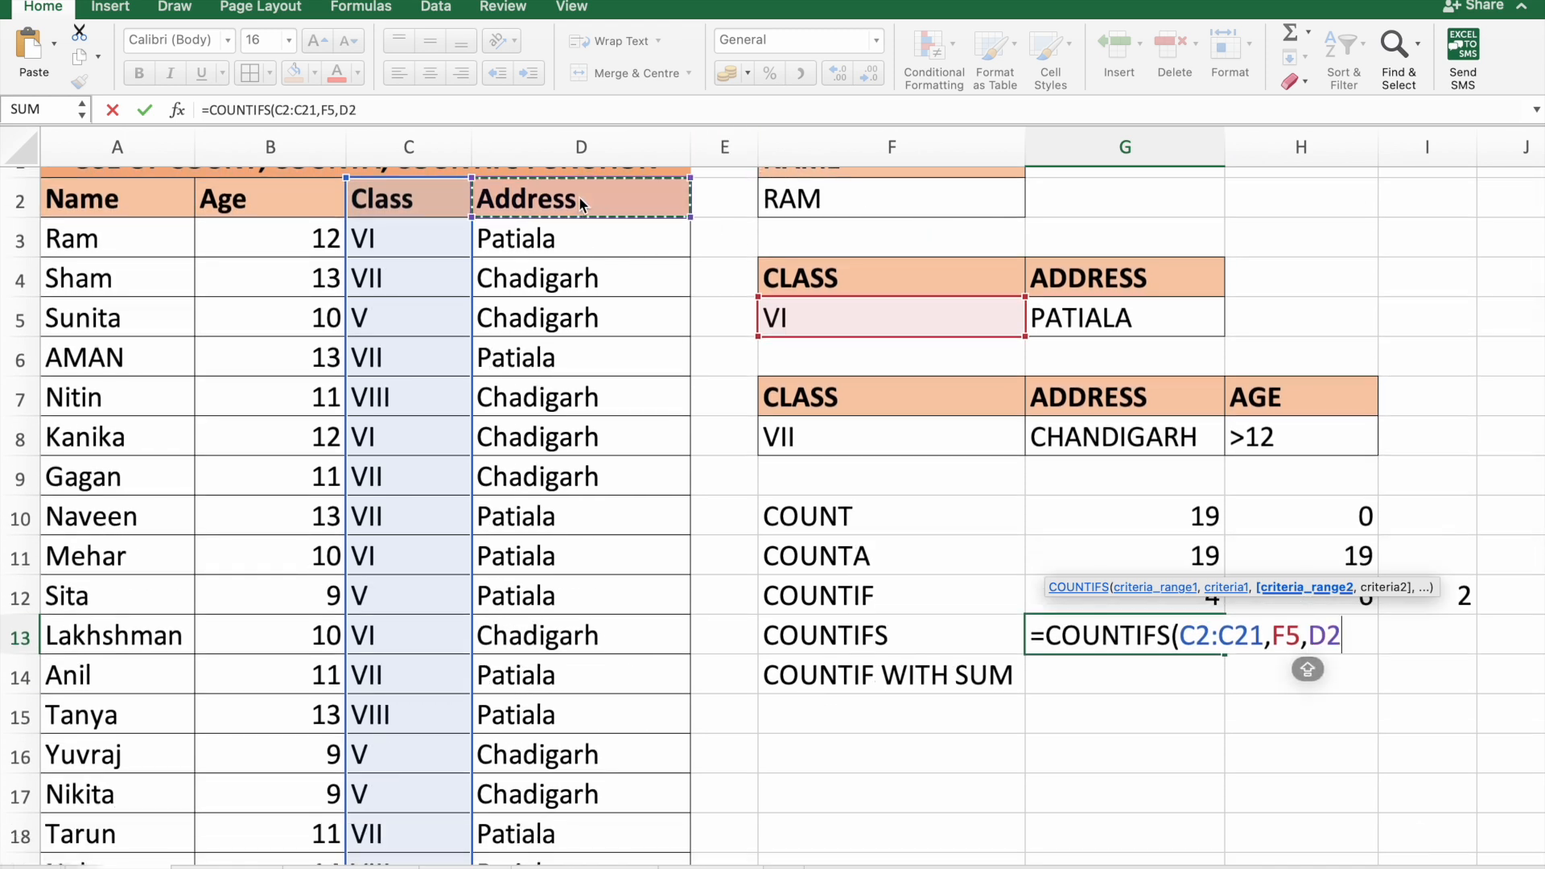
key(shift+Down)
key(shift+Down)
key(ctrl+shift+Down)
text(,)
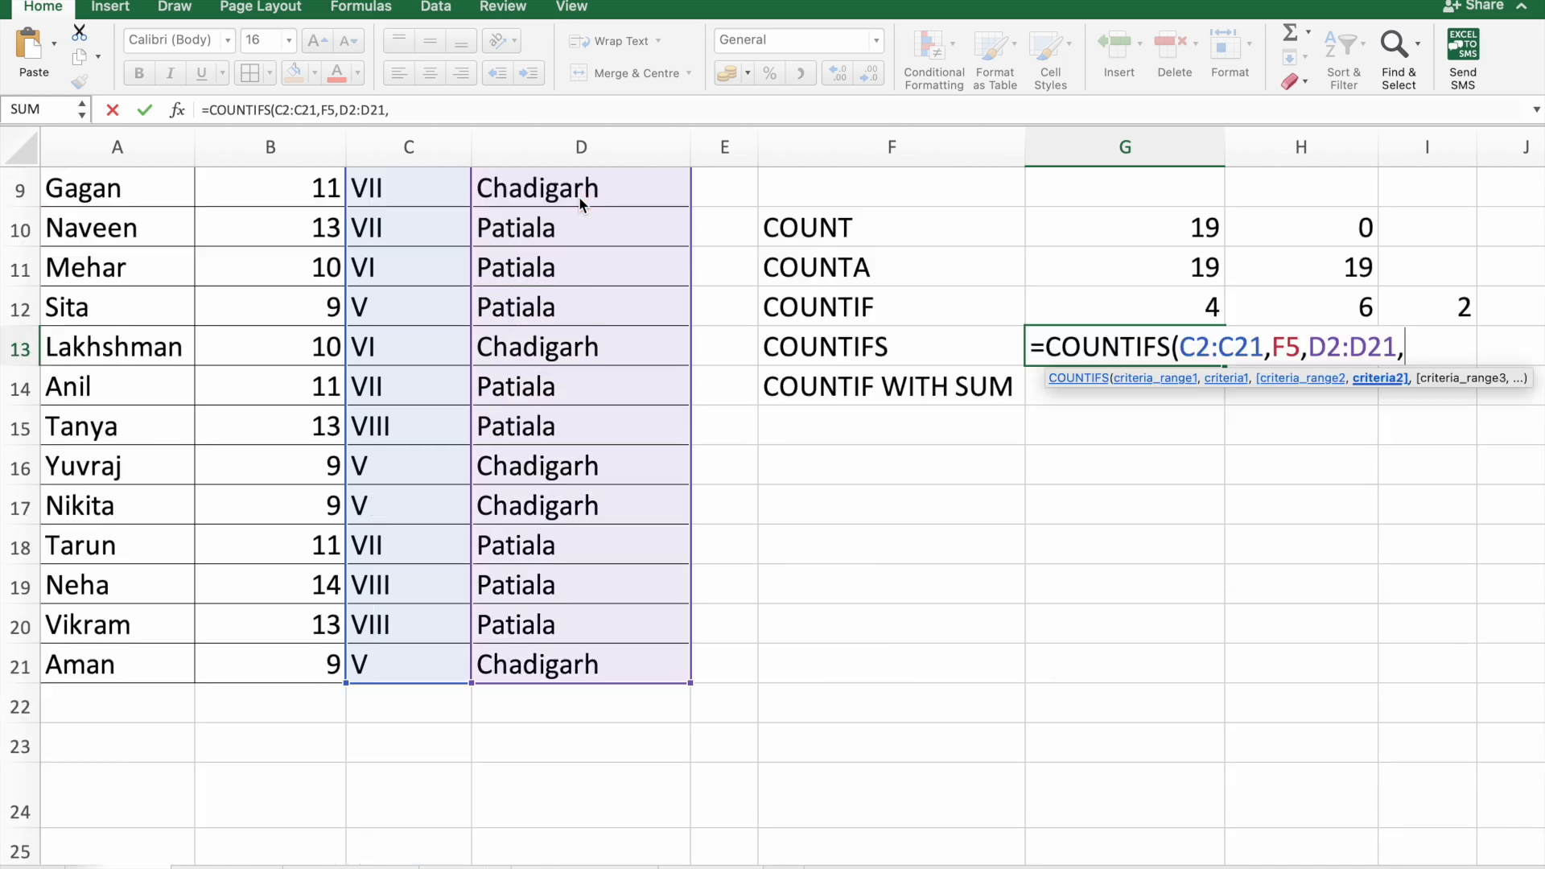
scroll(1067, 246, up, 5)
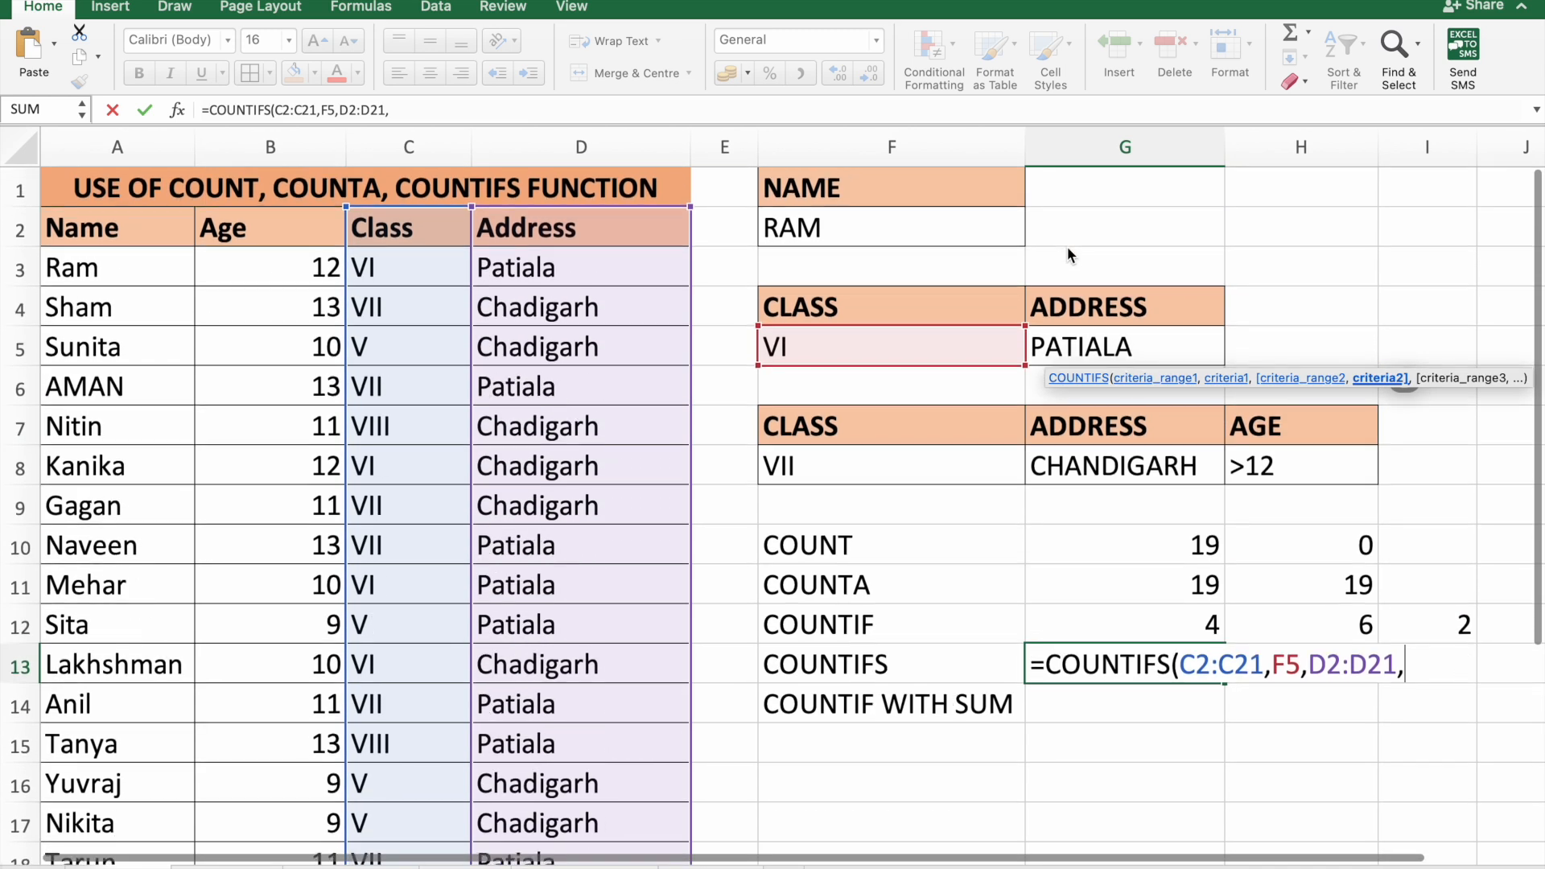
click(1067, 336)
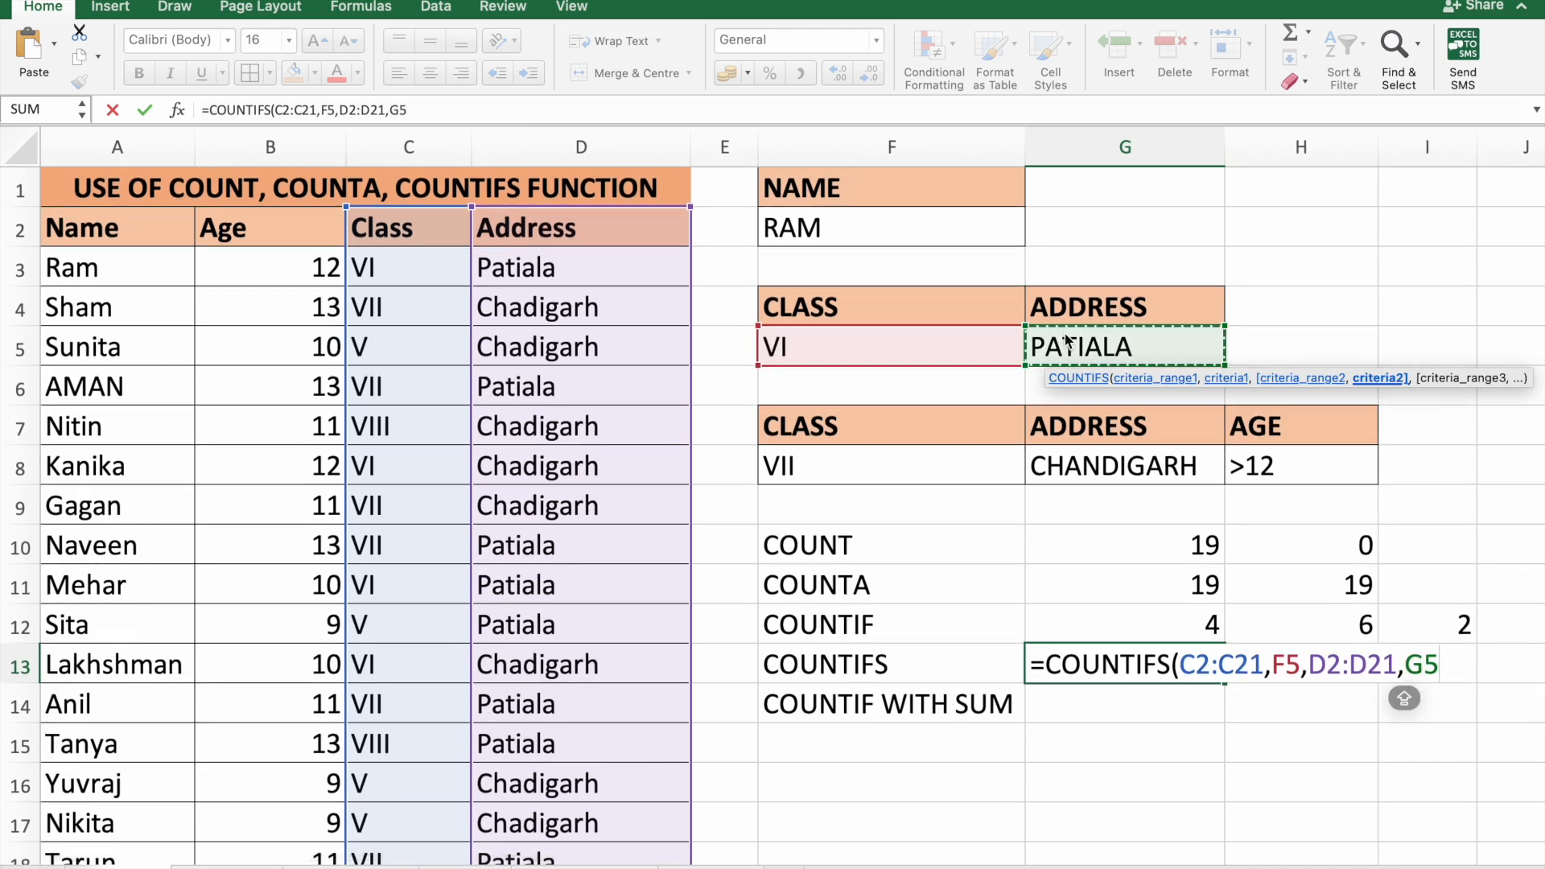
key(Return)
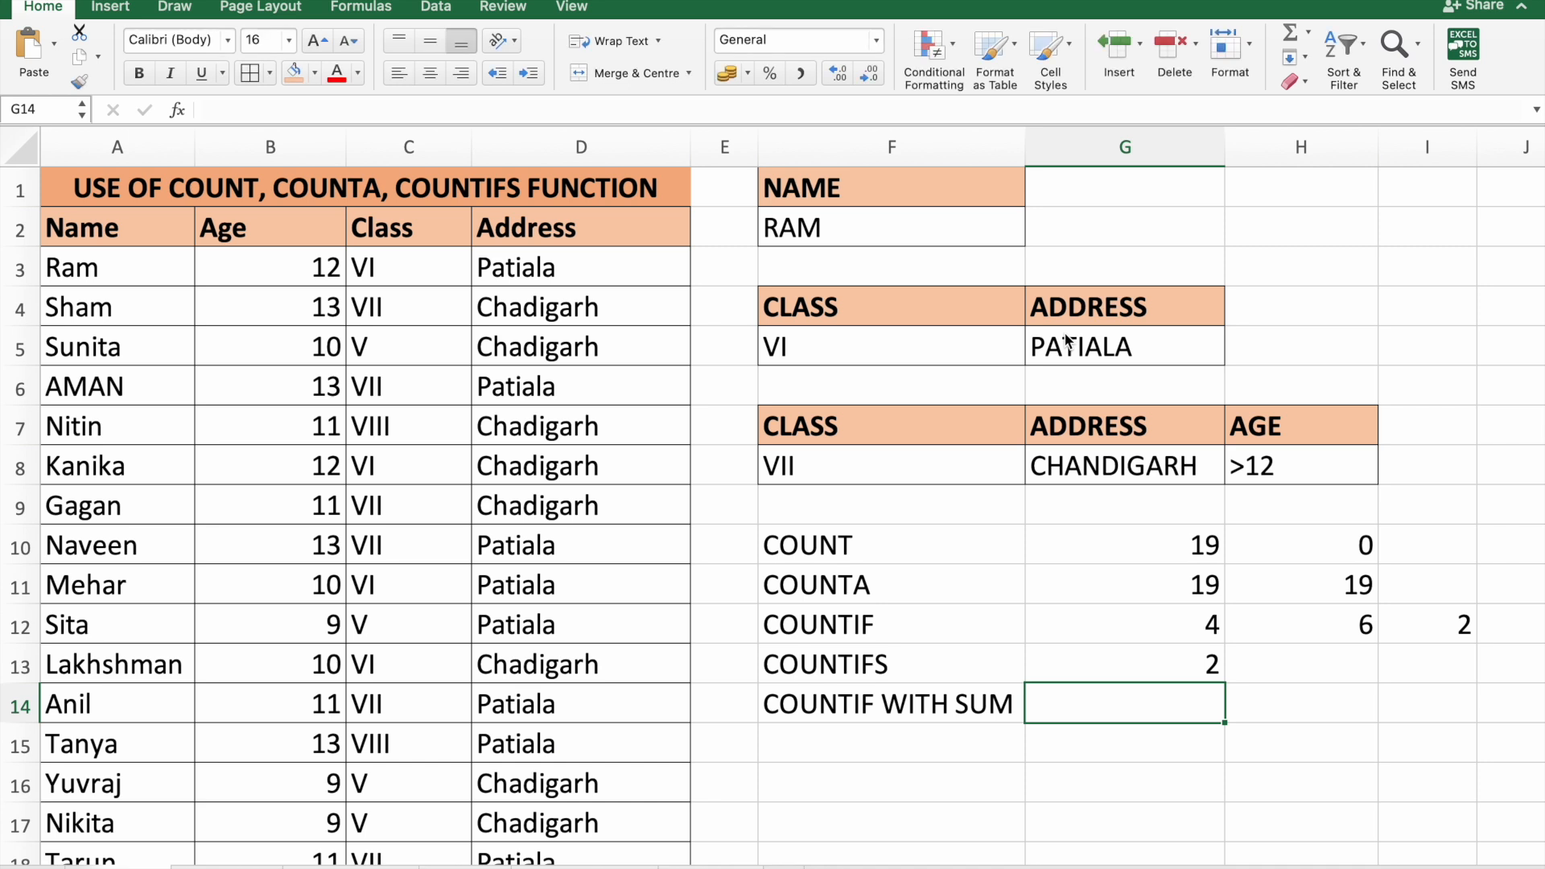
click(1129, 655)
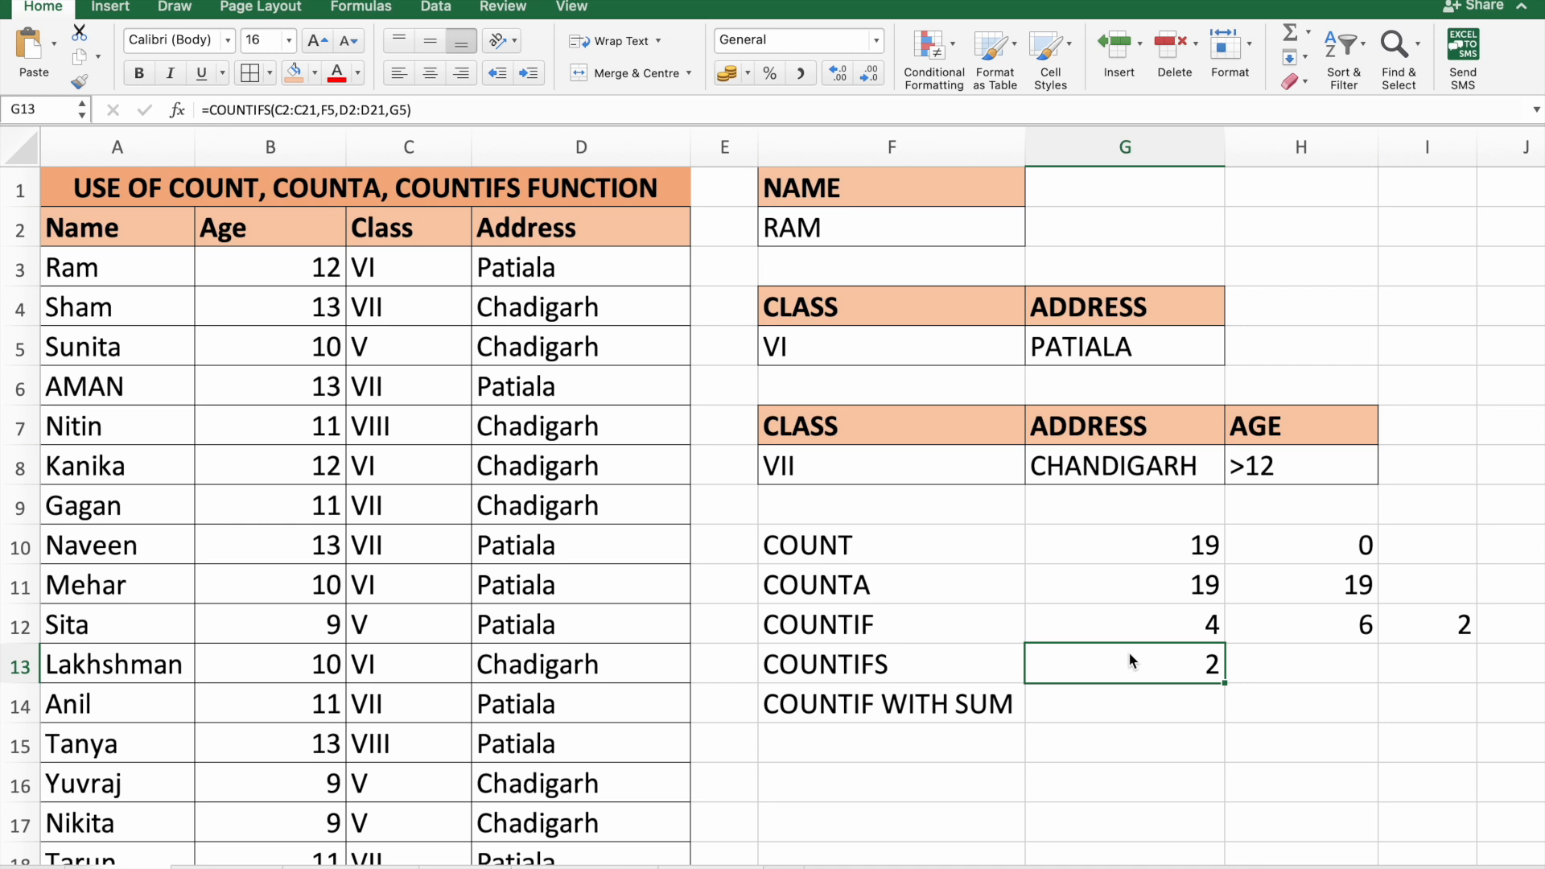
- Set the address in D13 to Patiala and recheck the COUNTIFS result in G13
scroll(1128, 650, down, 3)
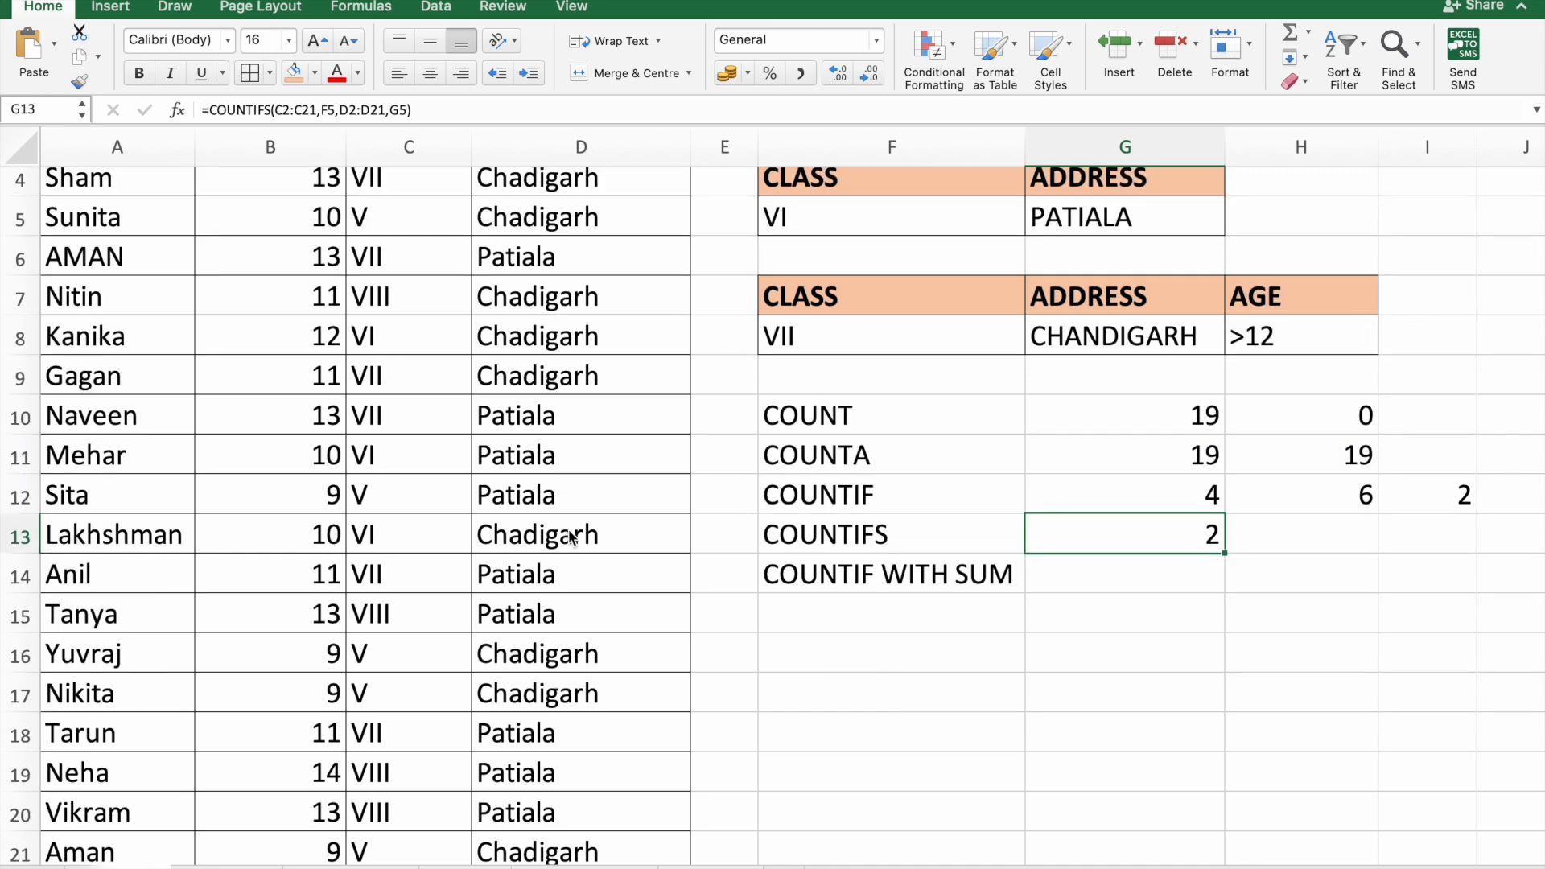
click(571, 537)
text(Patiala)
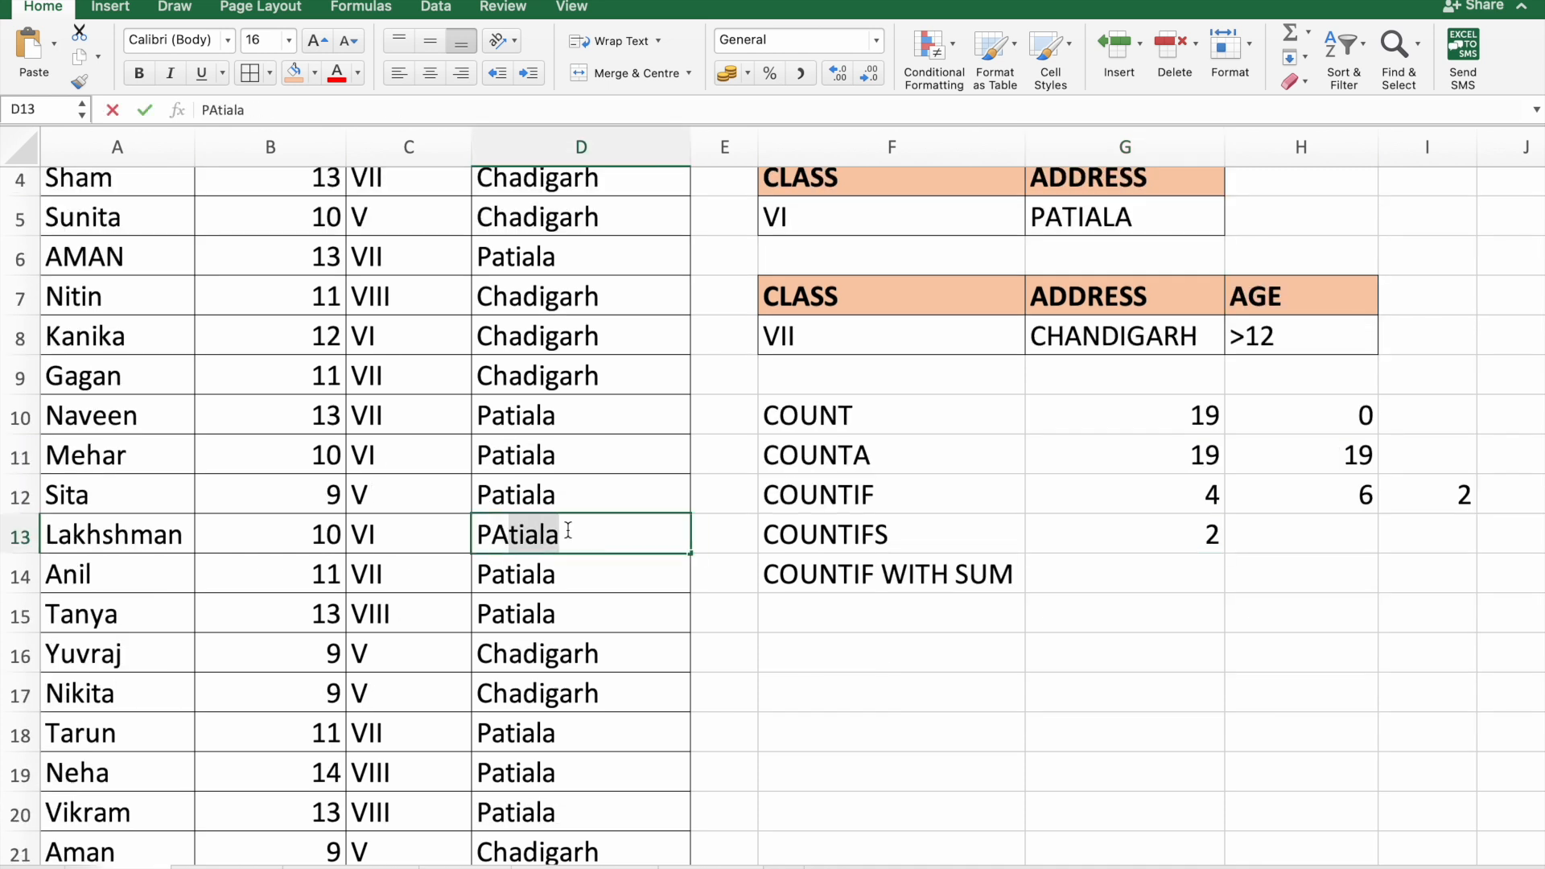
click(1160, 534)
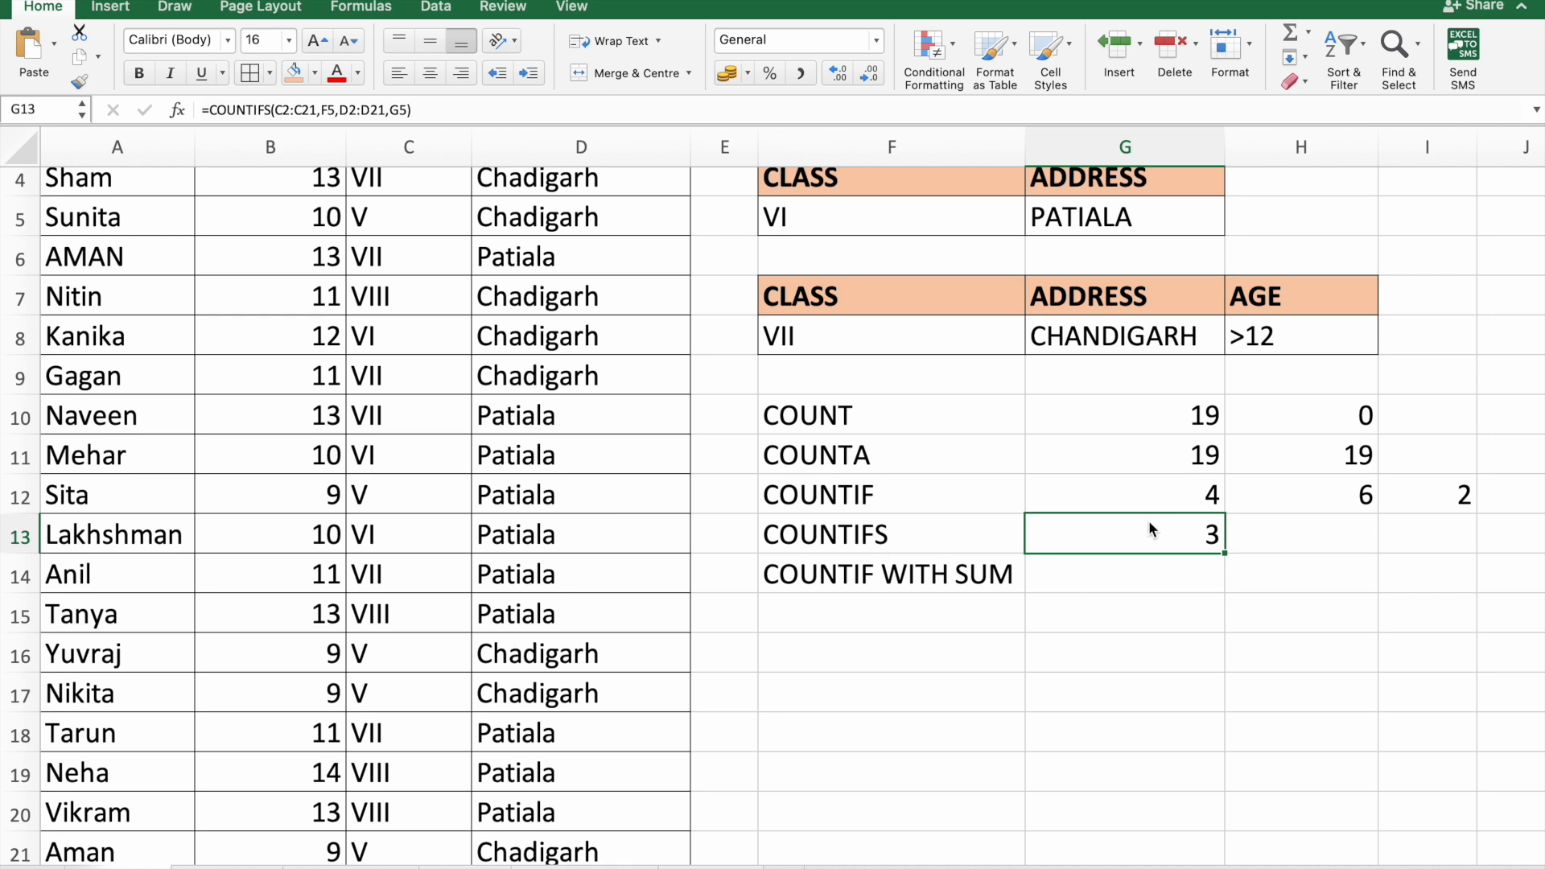
- Begin a COUNTIFS formula in H13 with the Class range C2:C21 and F8 as its criterion
click(1285, 549)
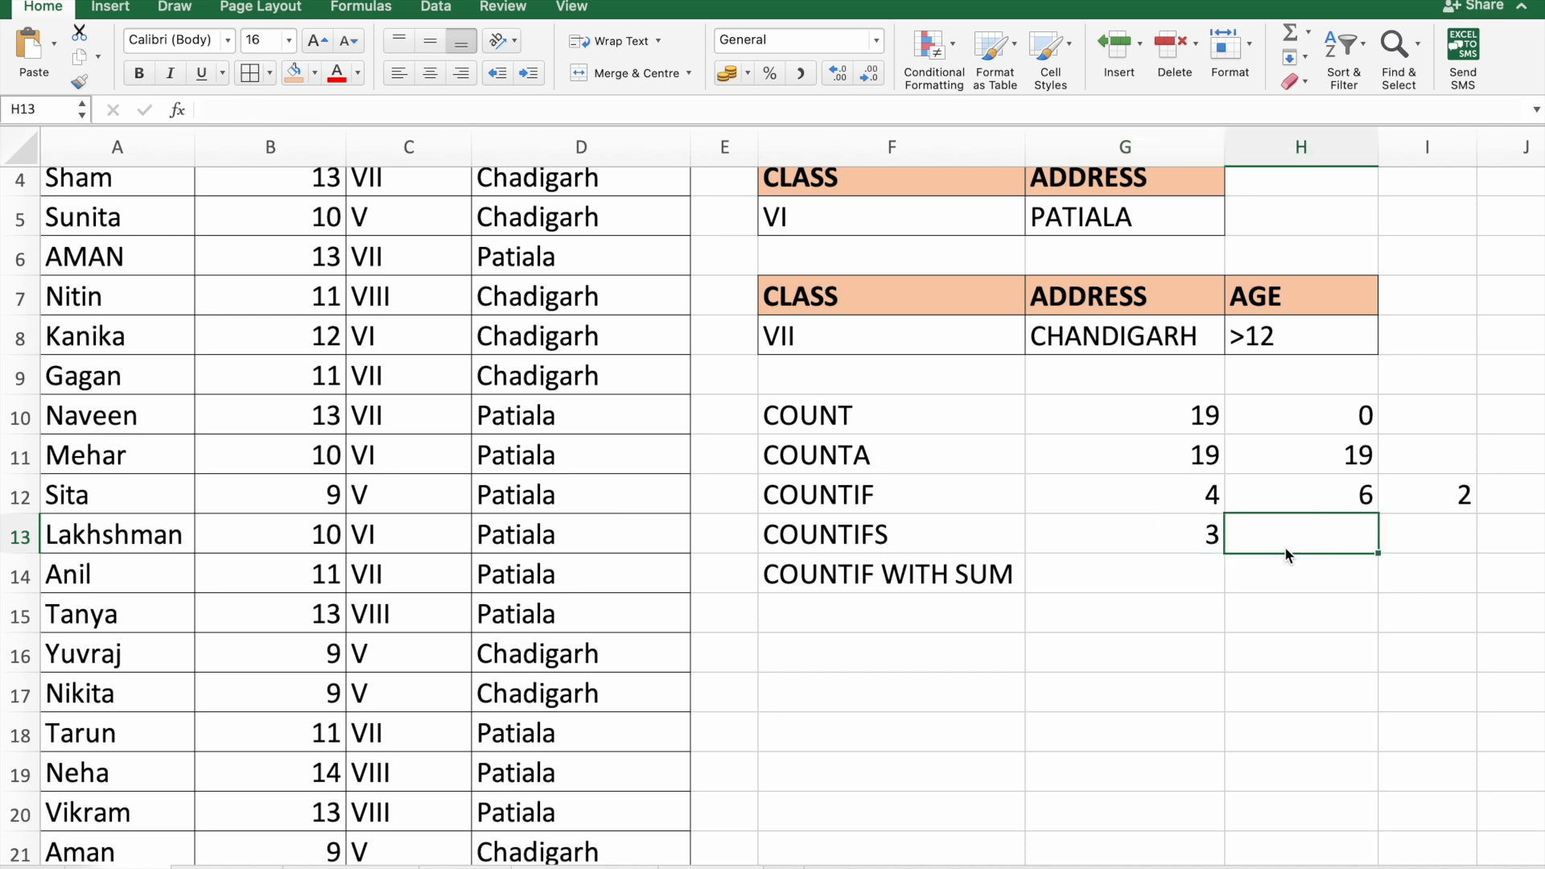
text(=)
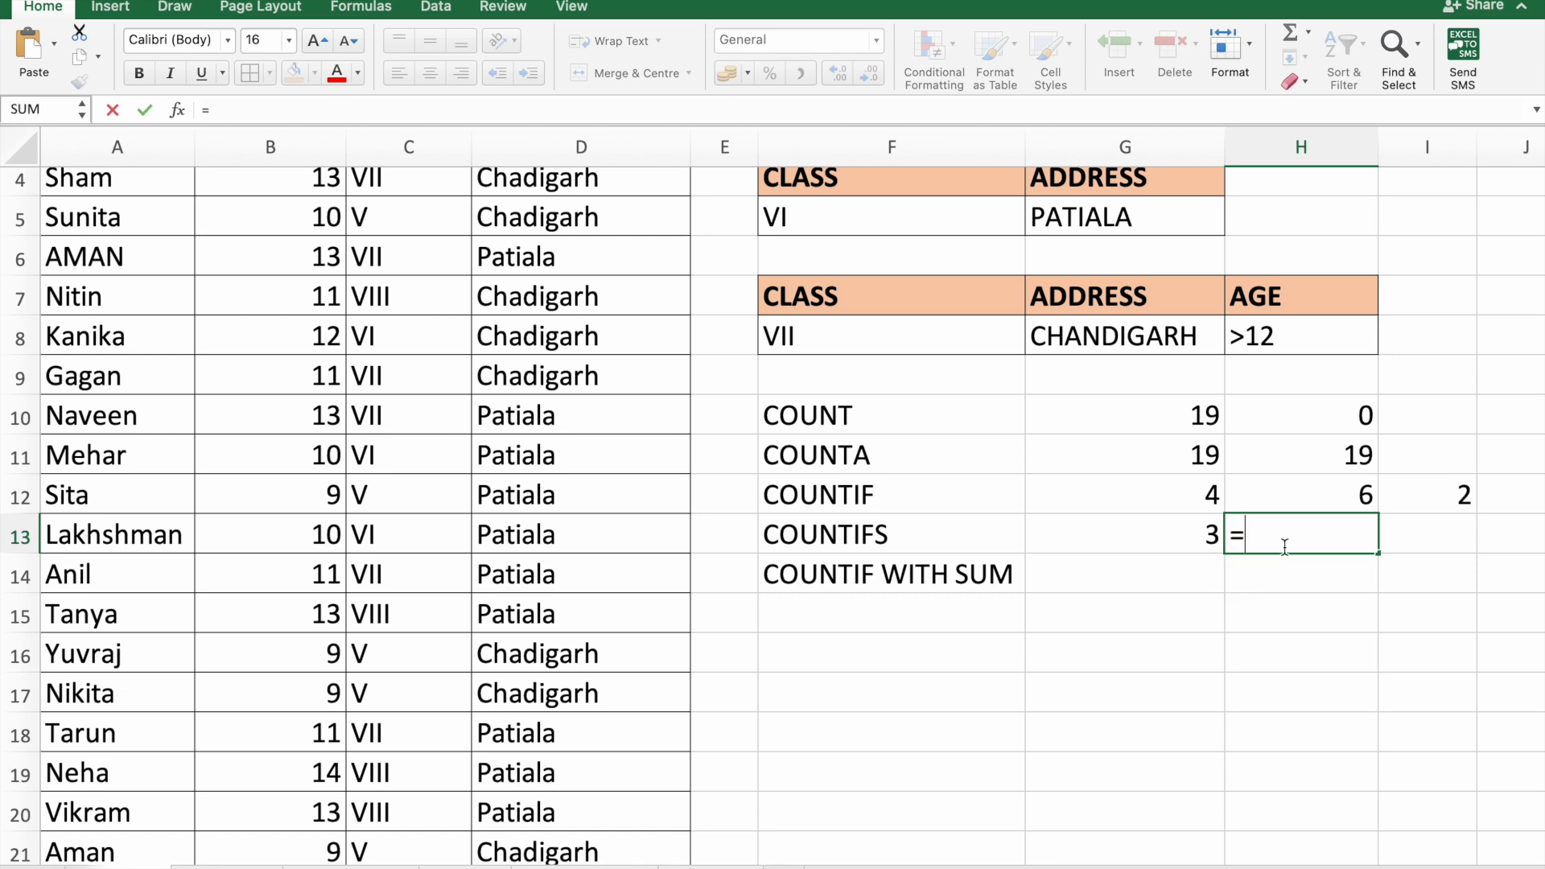
text(COUNTIFS()
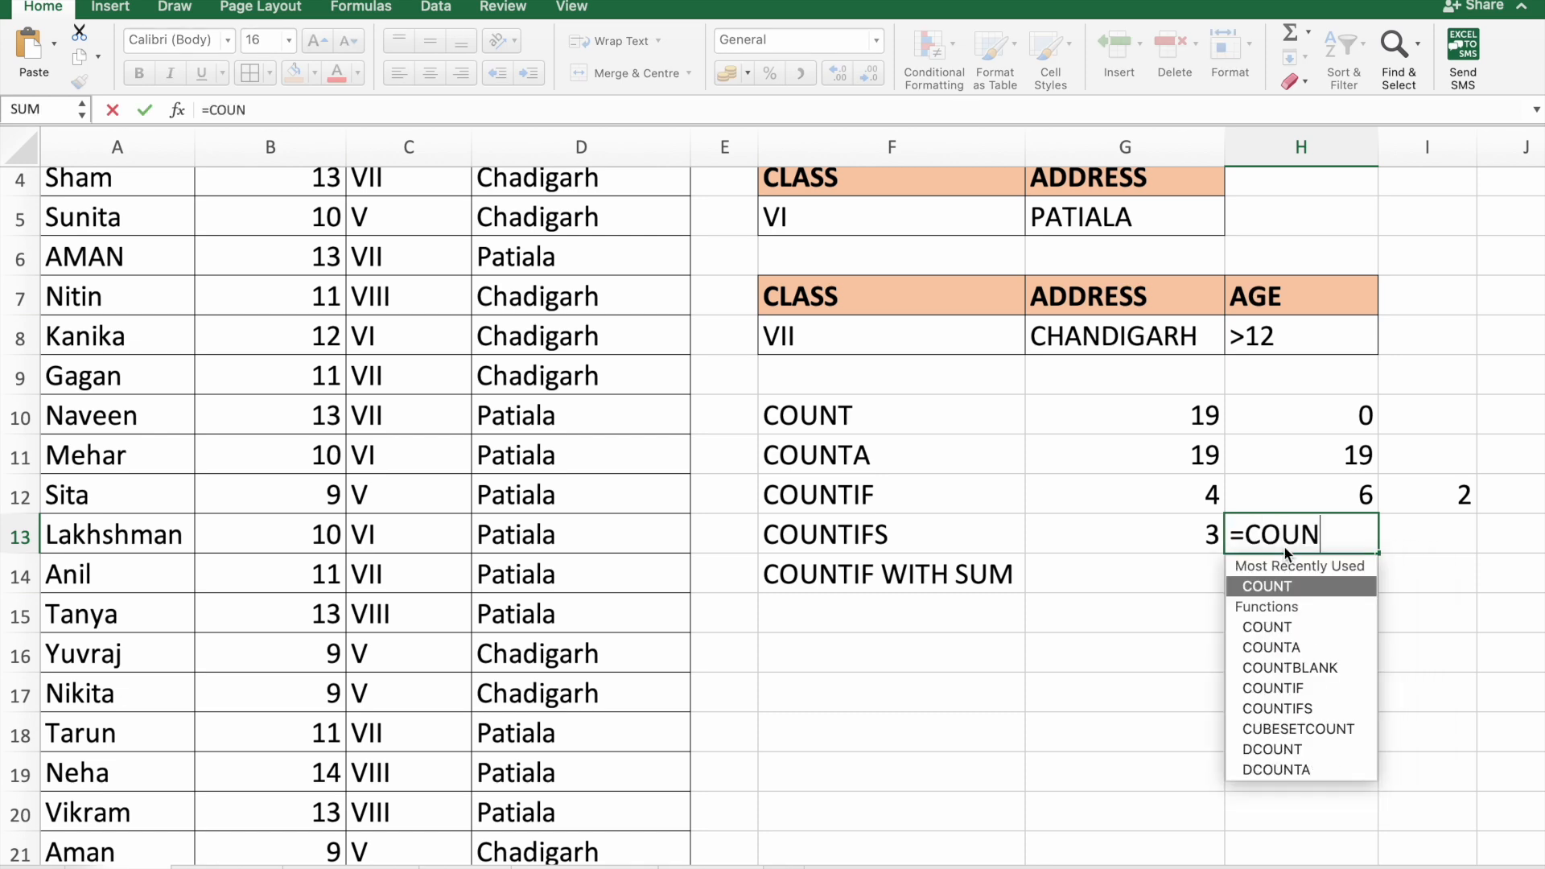
scroll(410, 225, up, 3)
drag(410, 226, 409, 784)
text(,)
click(952, 267)
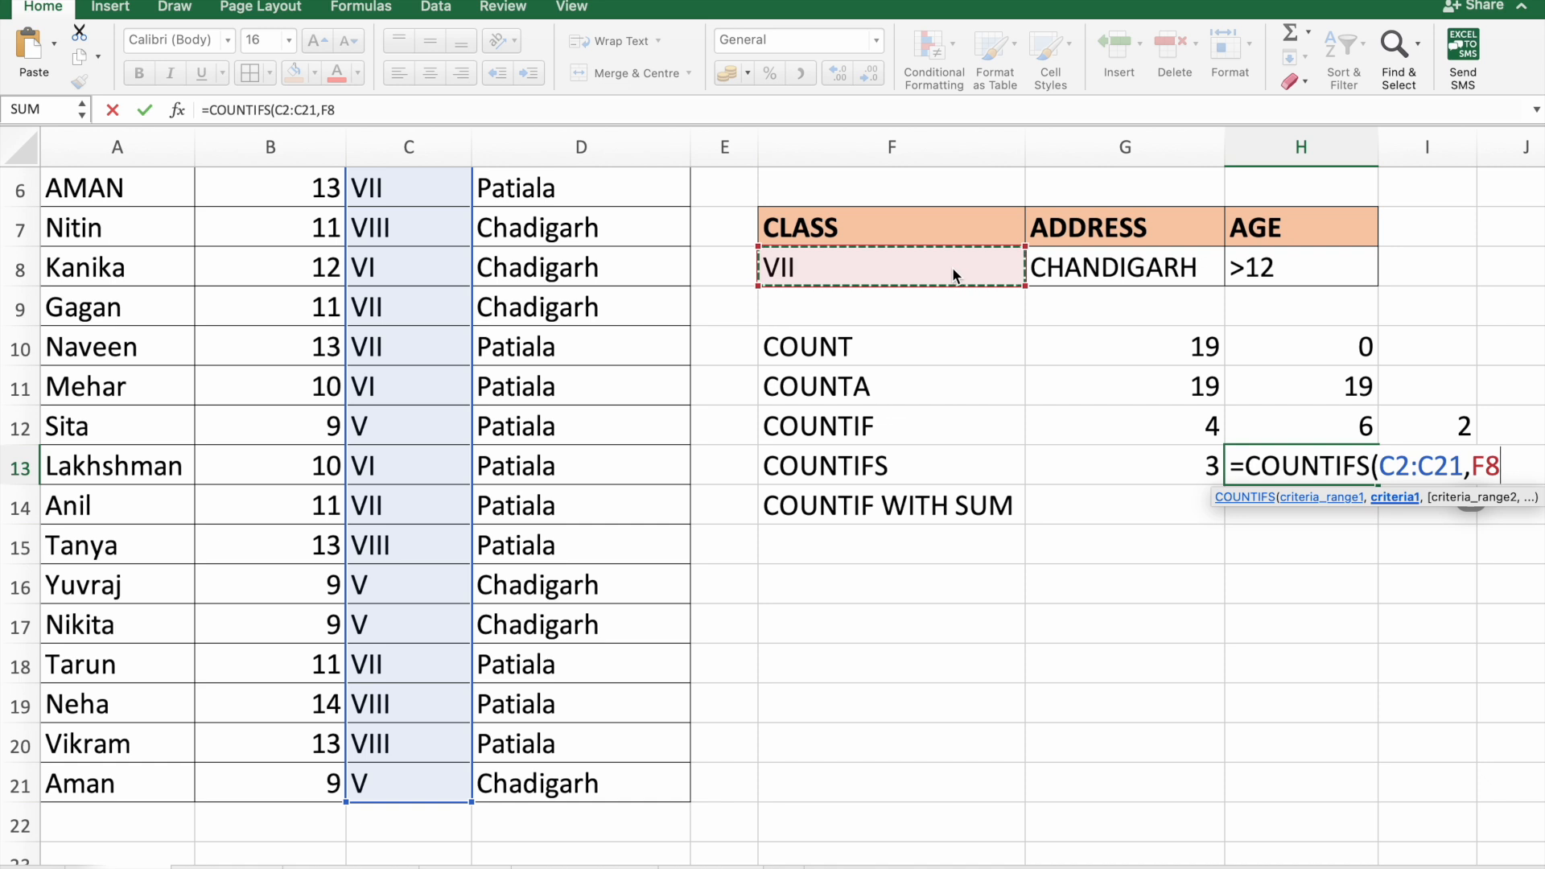
text(,)
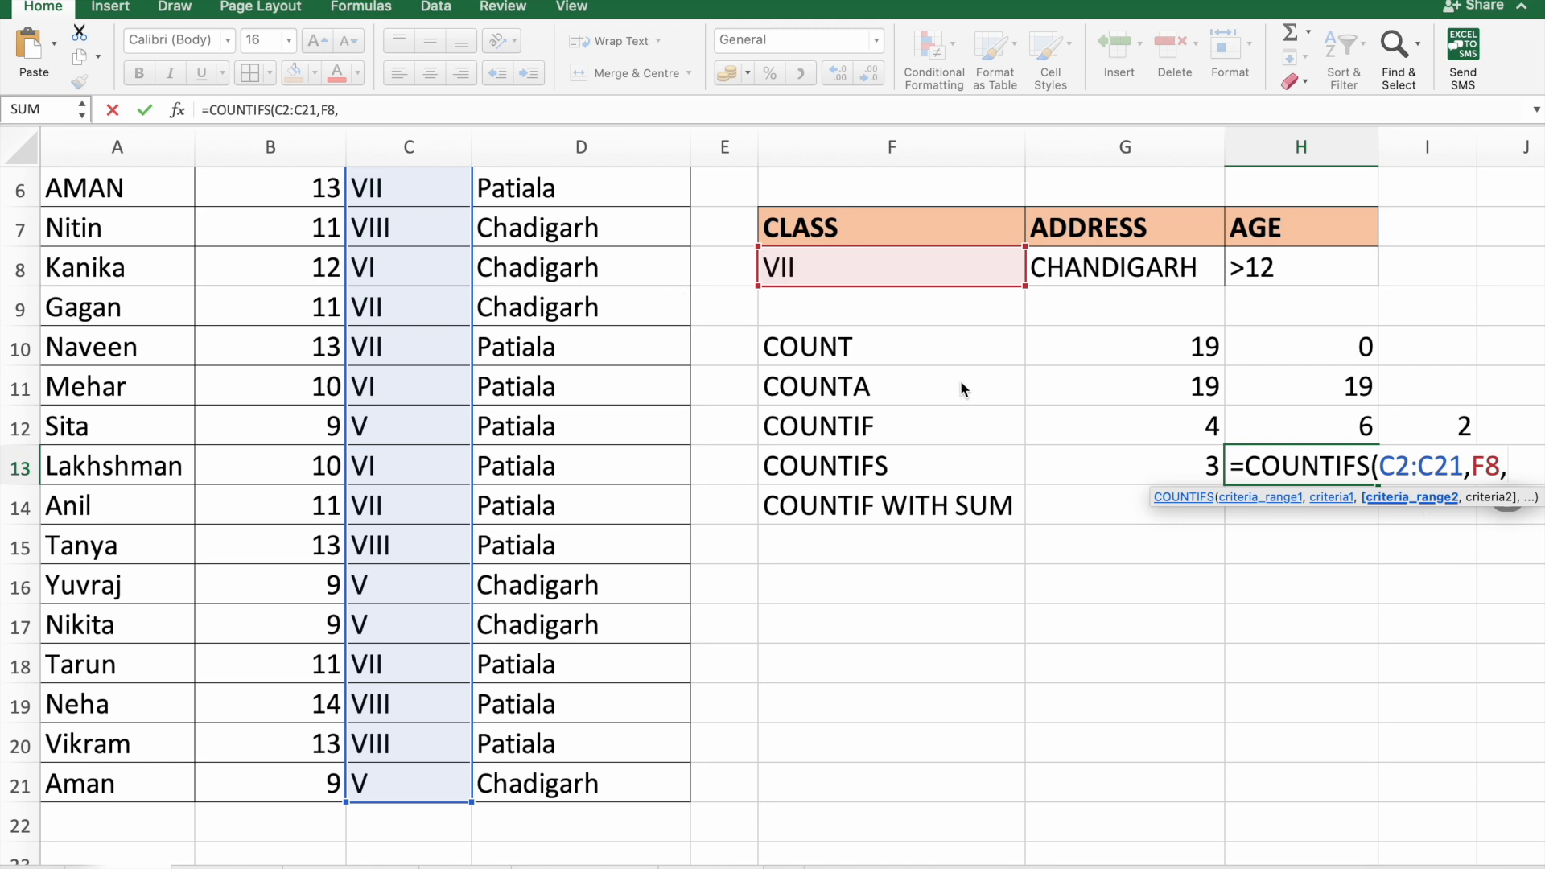
- Add the Address range D2:D21 with criterion G8 as the second condition of the H13 COUNTIFS formula
scroll(959, 380, up, 5)
drag(620, 234, 632, 829)
text(,)
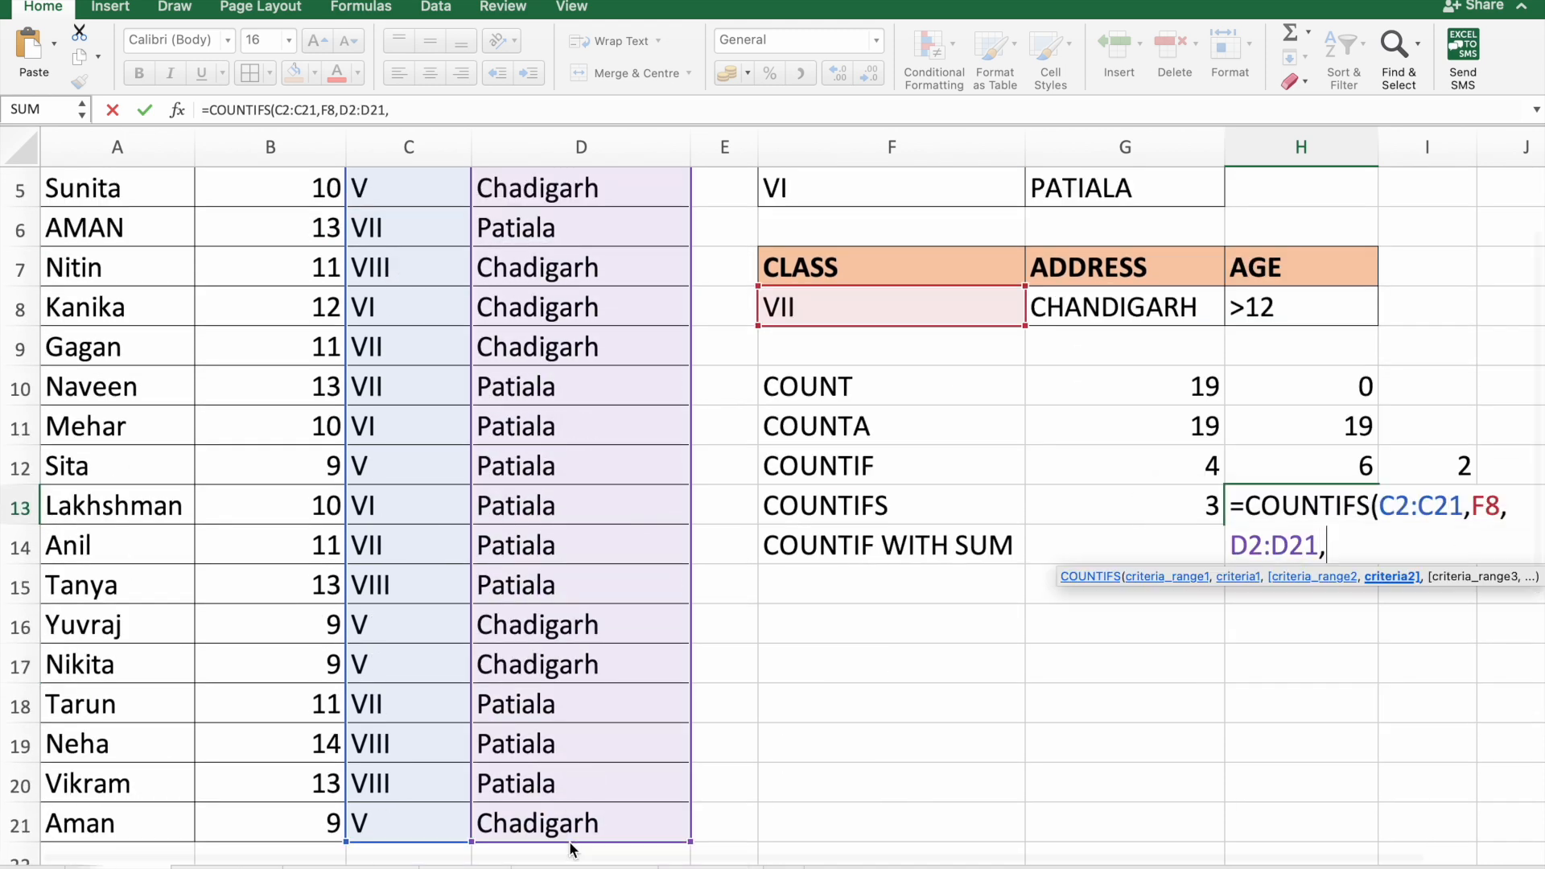
click(1150, 307)
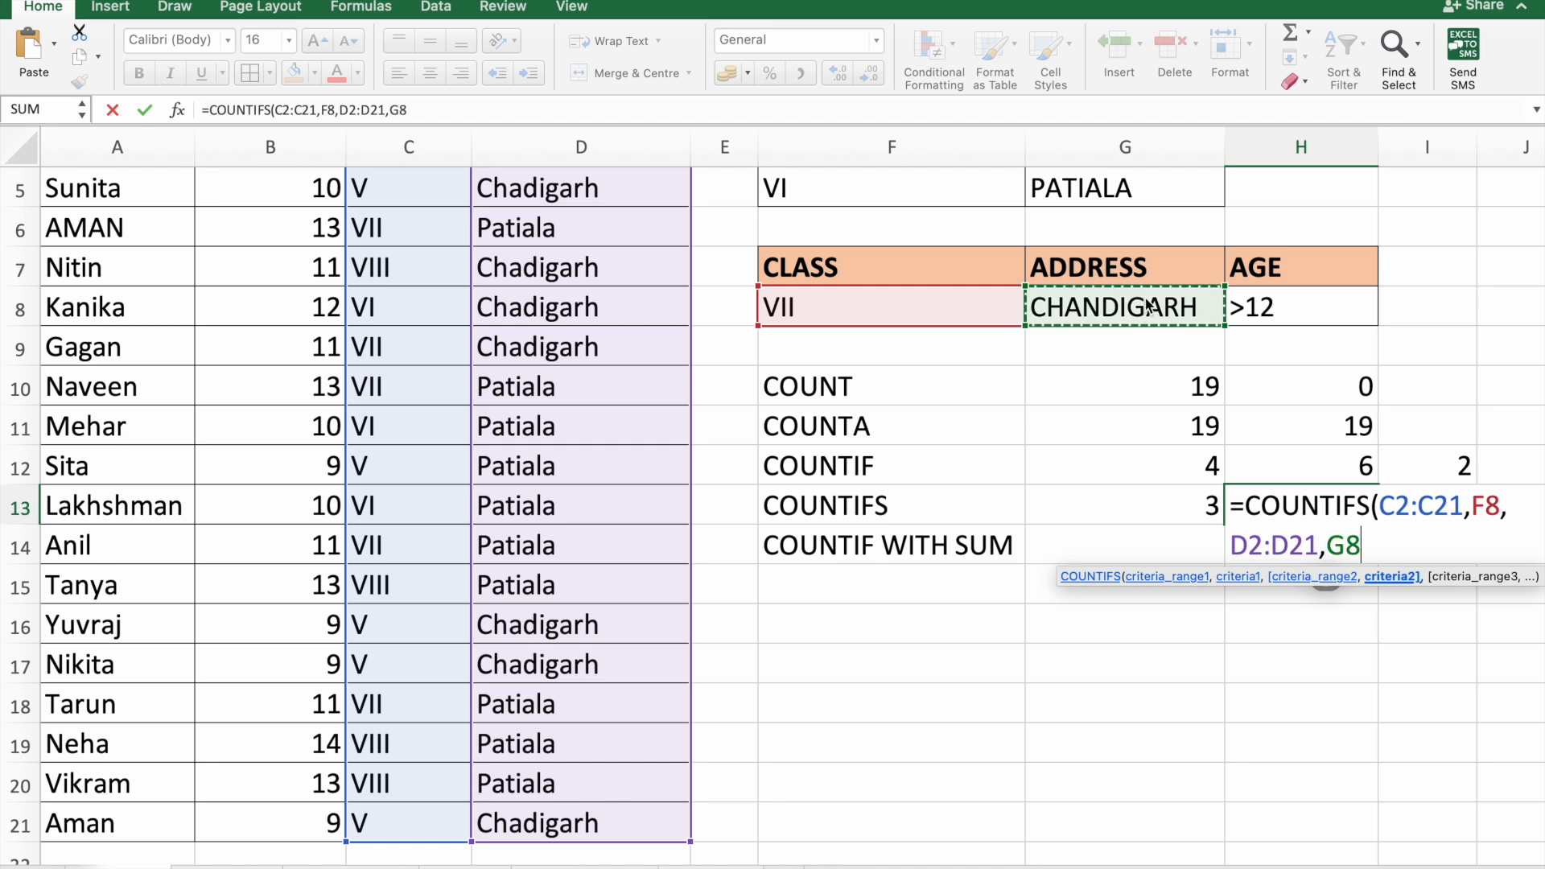
text(,)
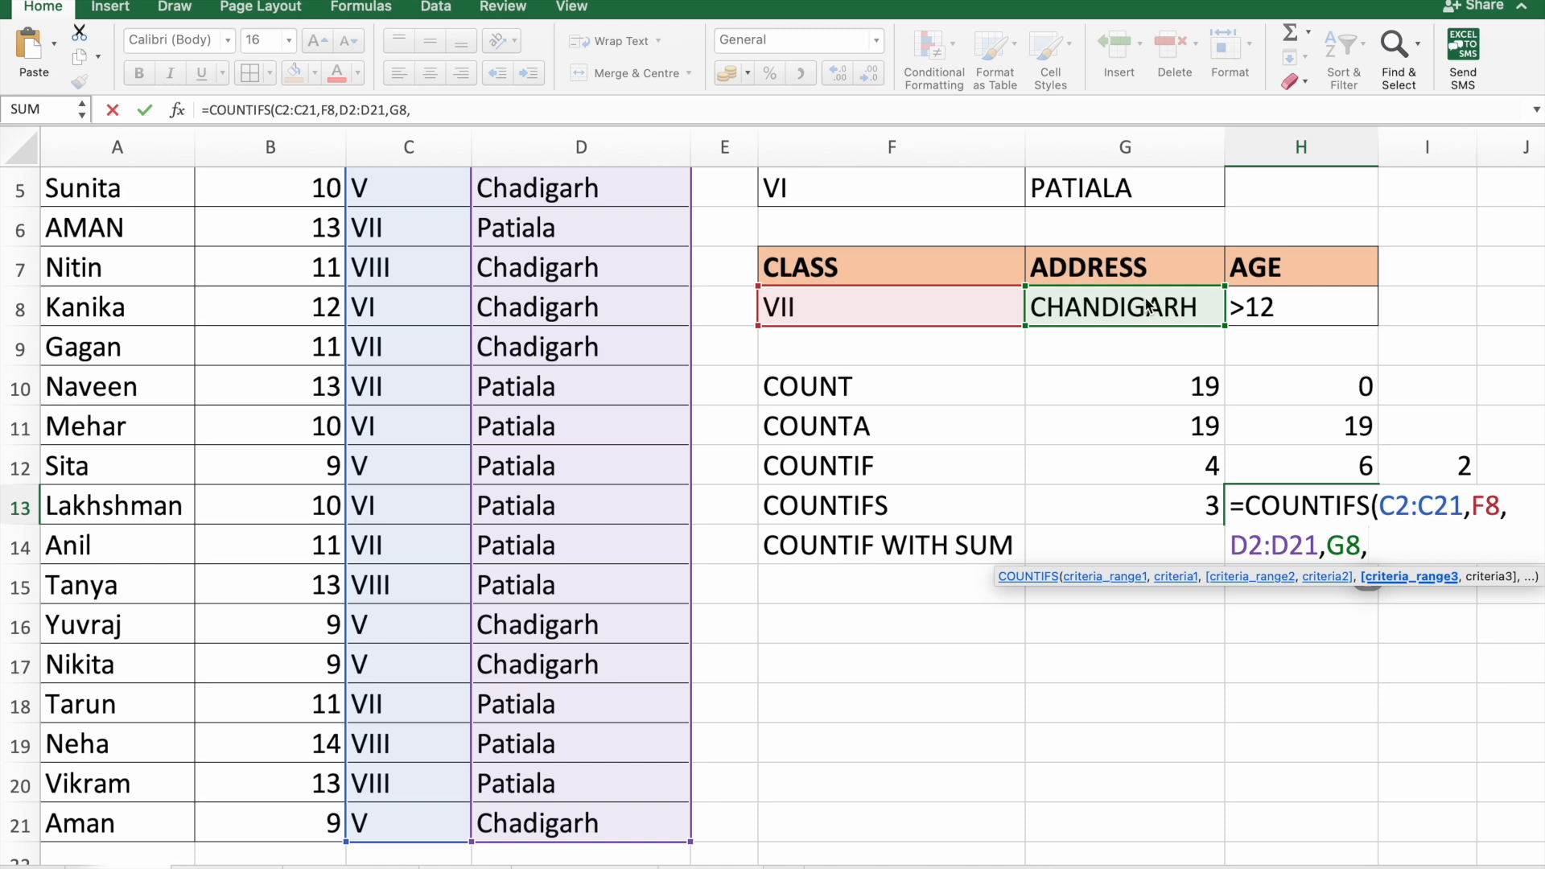
- Complete the H13 COUNTIFS formula with the Age range B2:B21 and criterion H8 as the third condition
scroll(320, 233, up, 4)
drag(272, 230, 270, 781)
text(,)
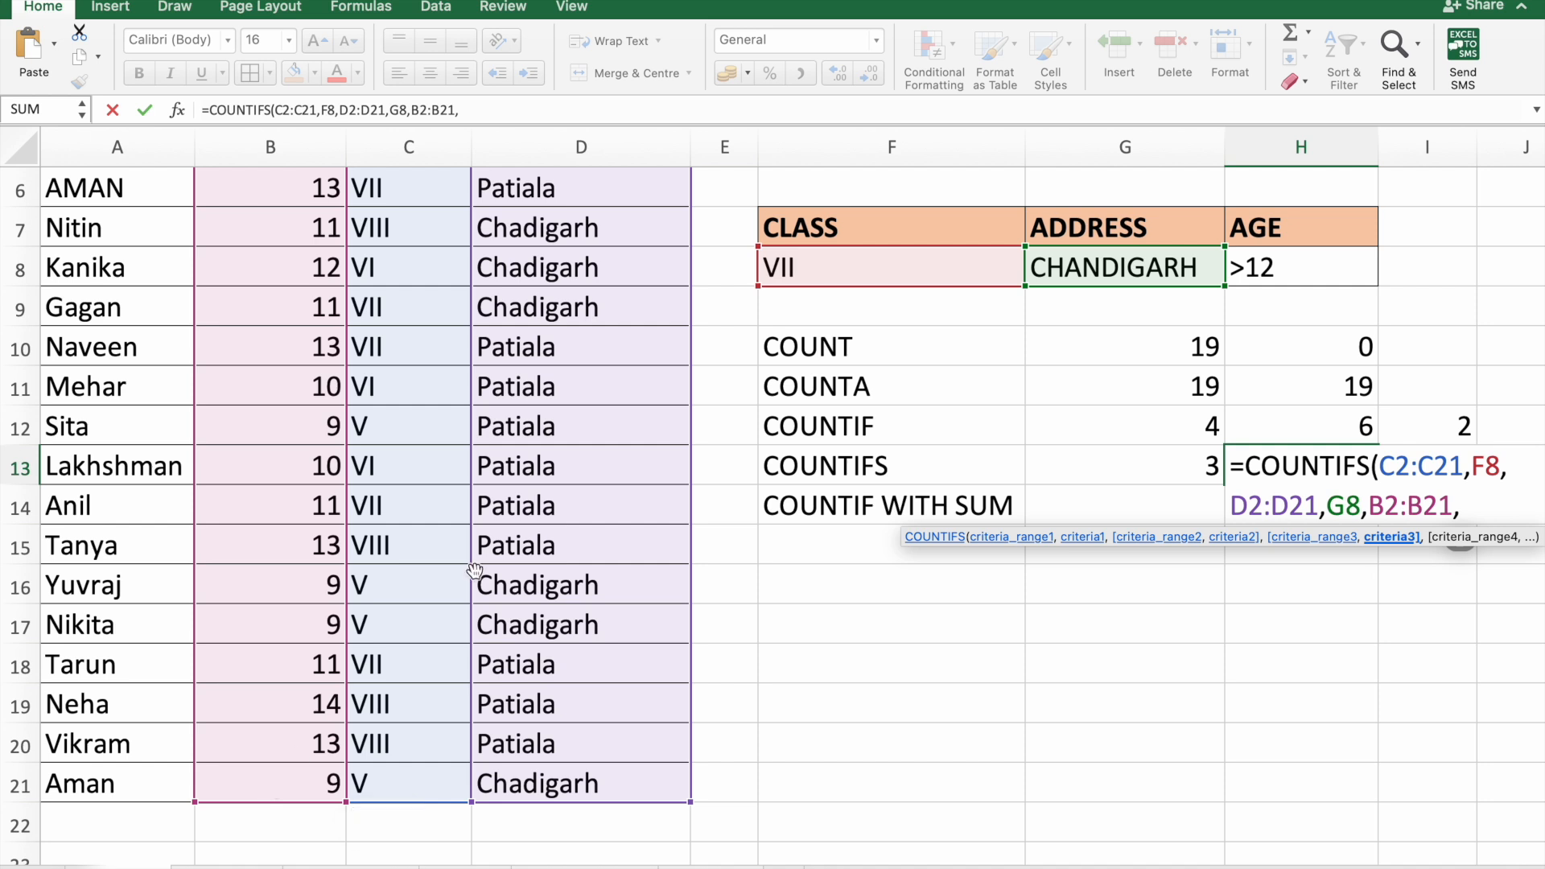
click(1330, 268)
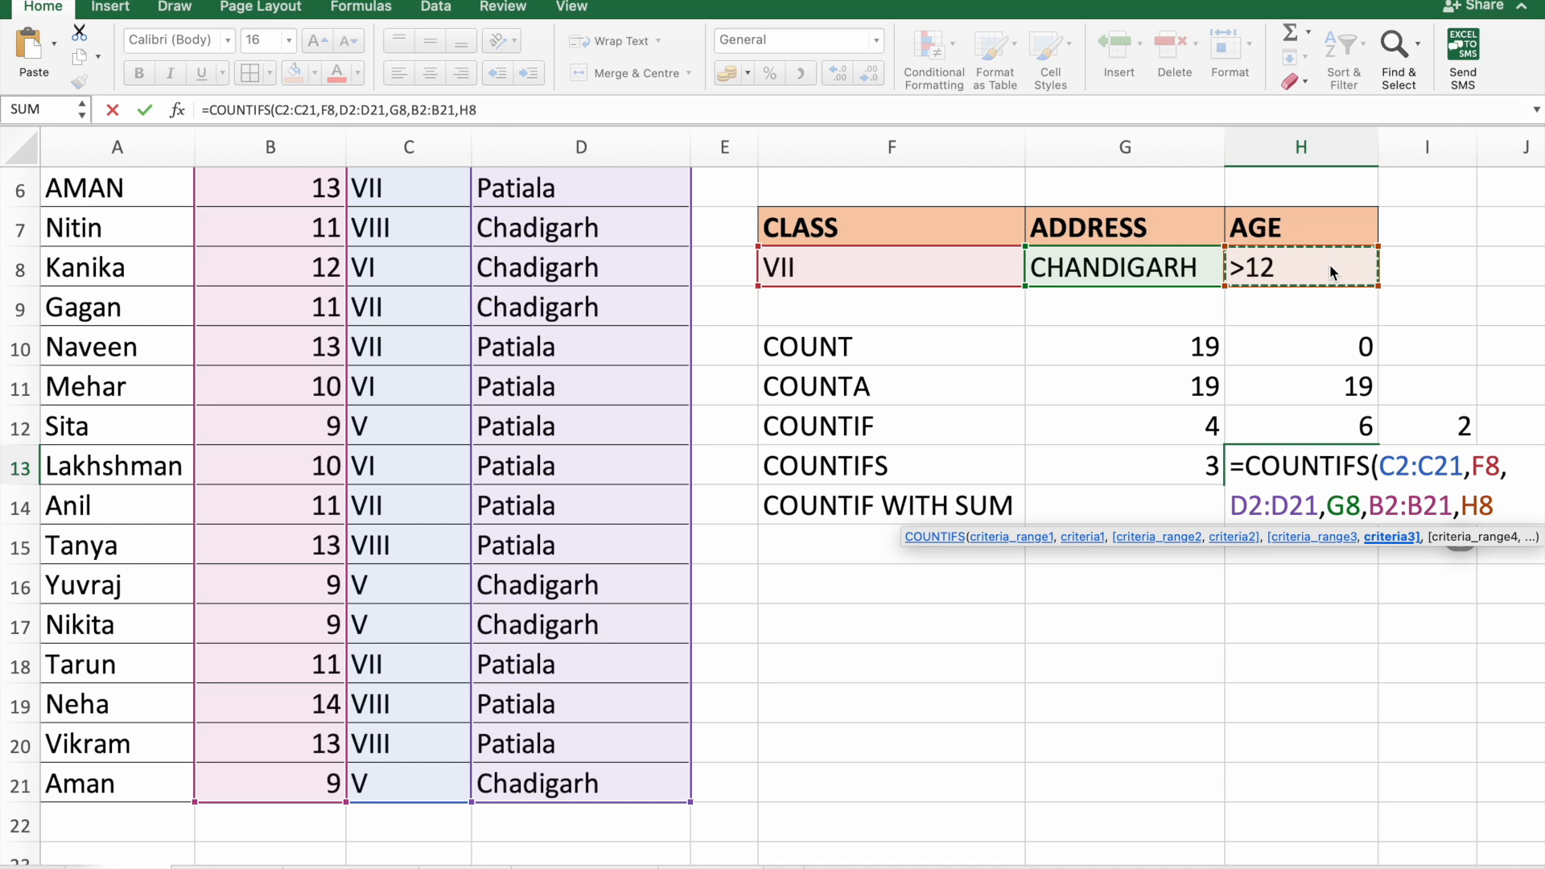
text())
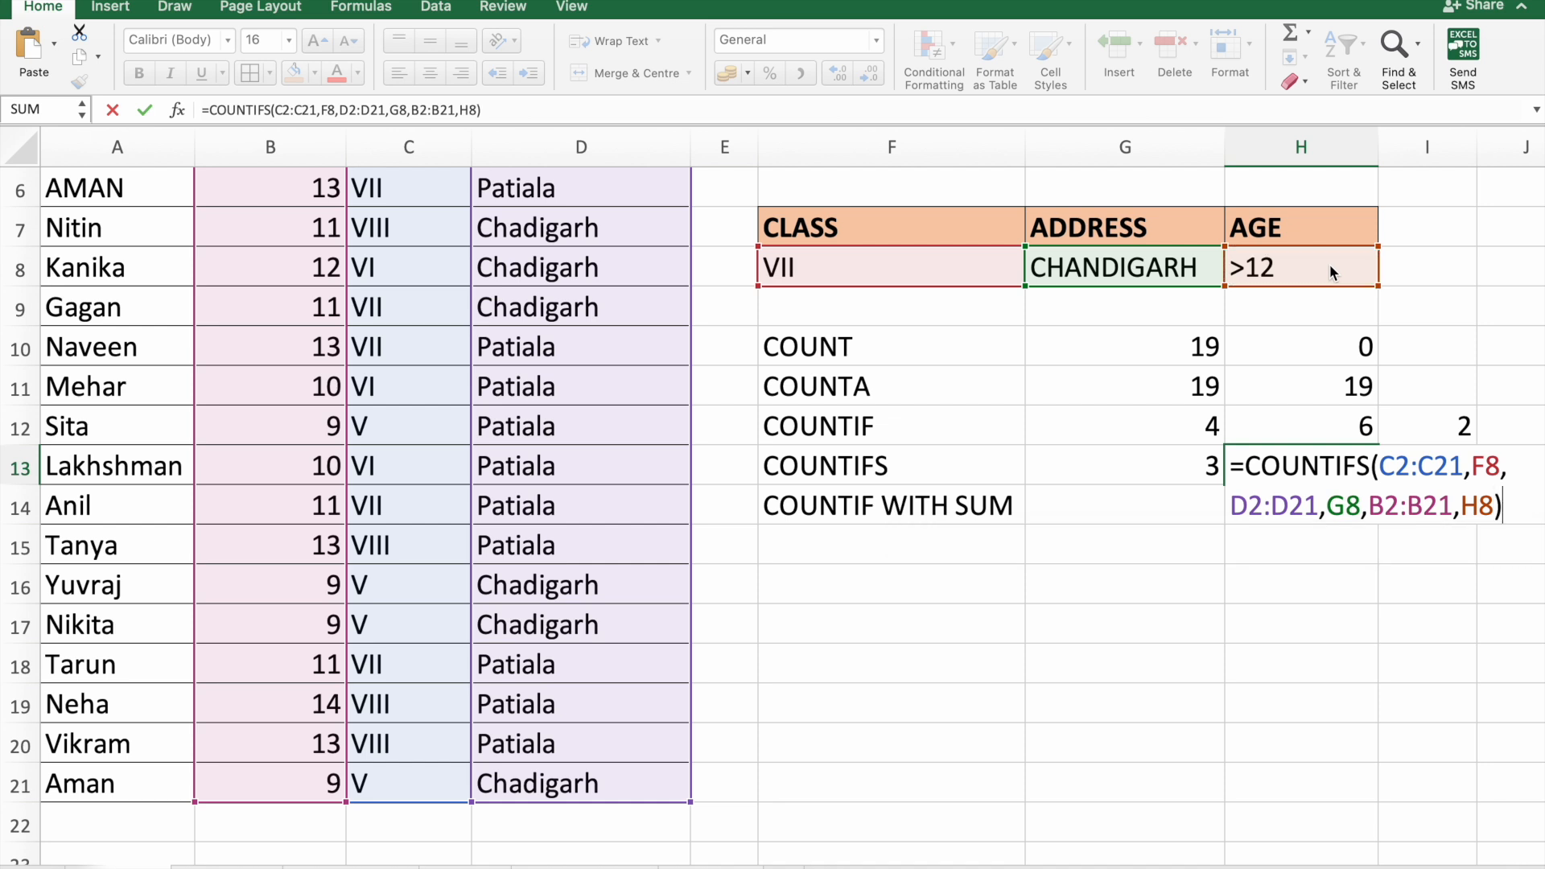
key(Return)
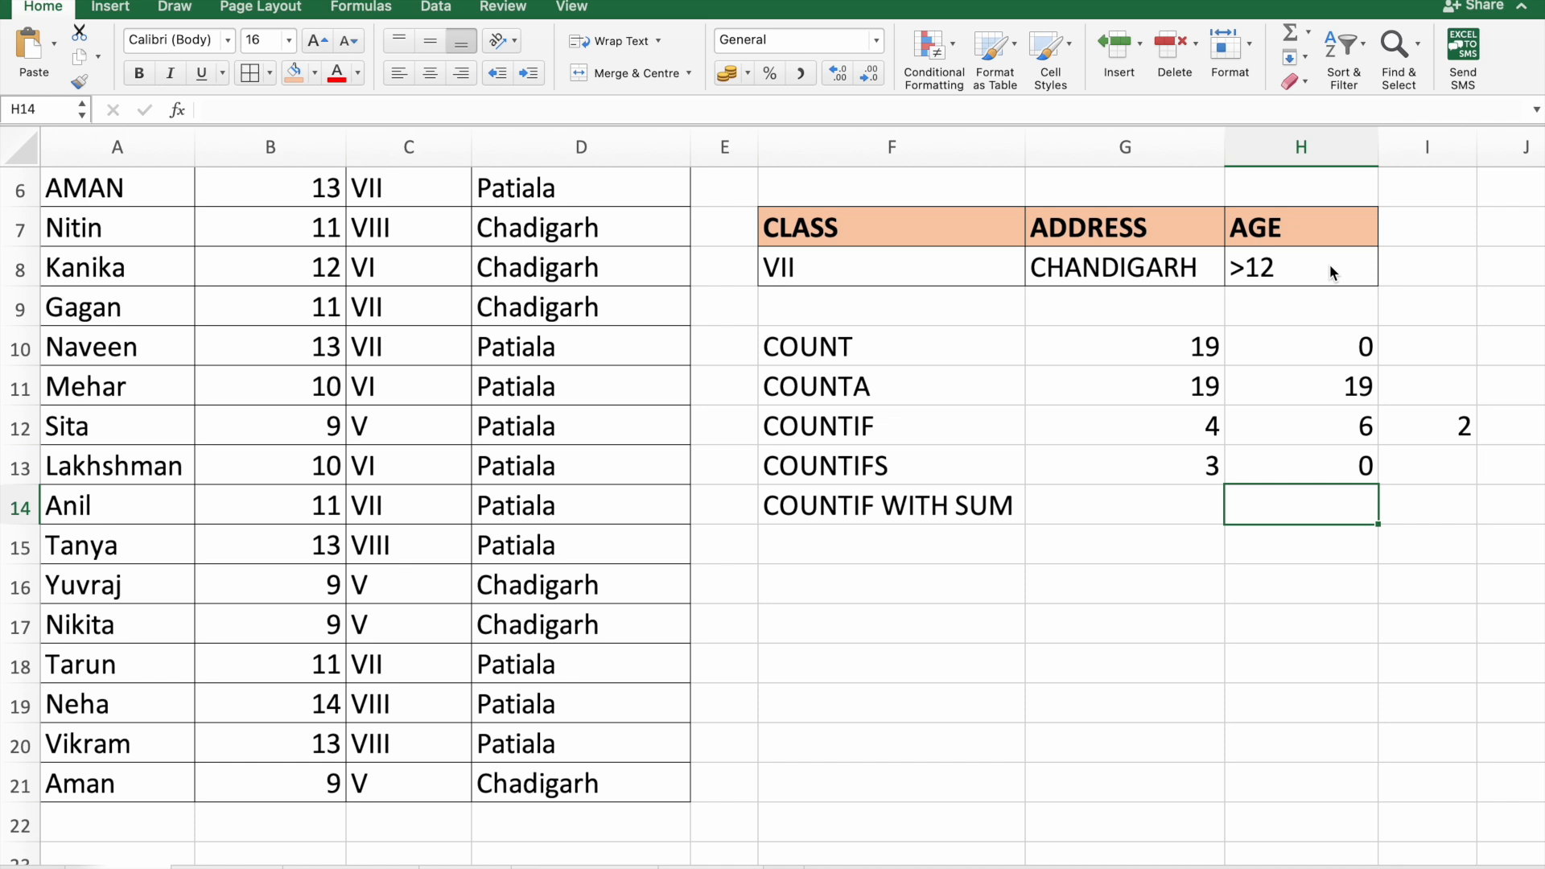
- Correct the misspelled addresses in D4, D5 and D7 to CHANDIGARH and recheck the COUNTIFS result in H13
scroll(1330, 264, up, 5)
key(Up)
click(1204, 478)
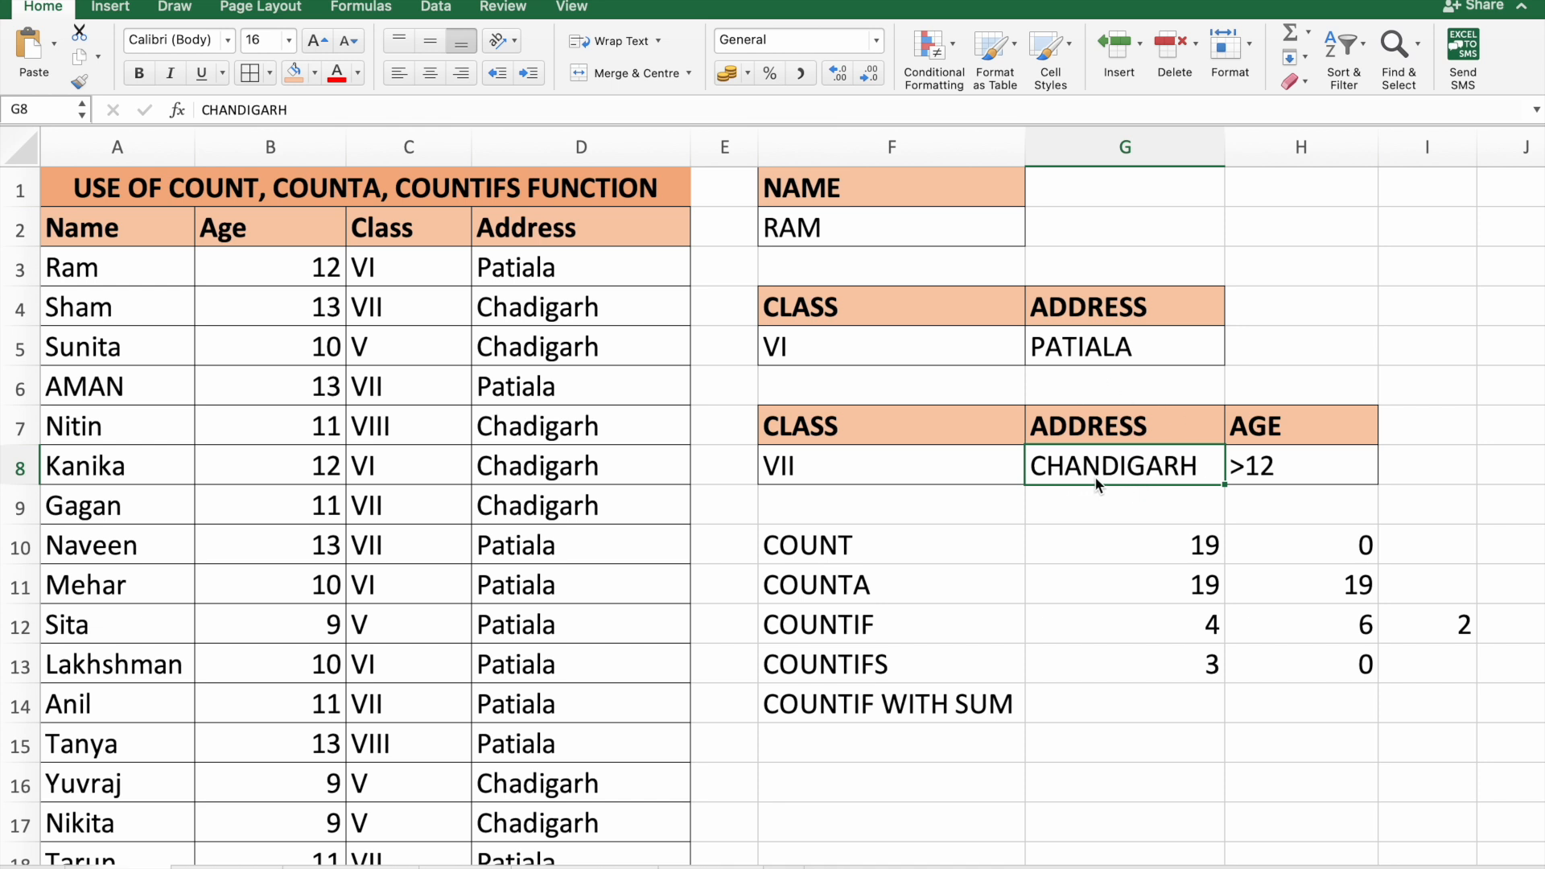
click(571, 320)
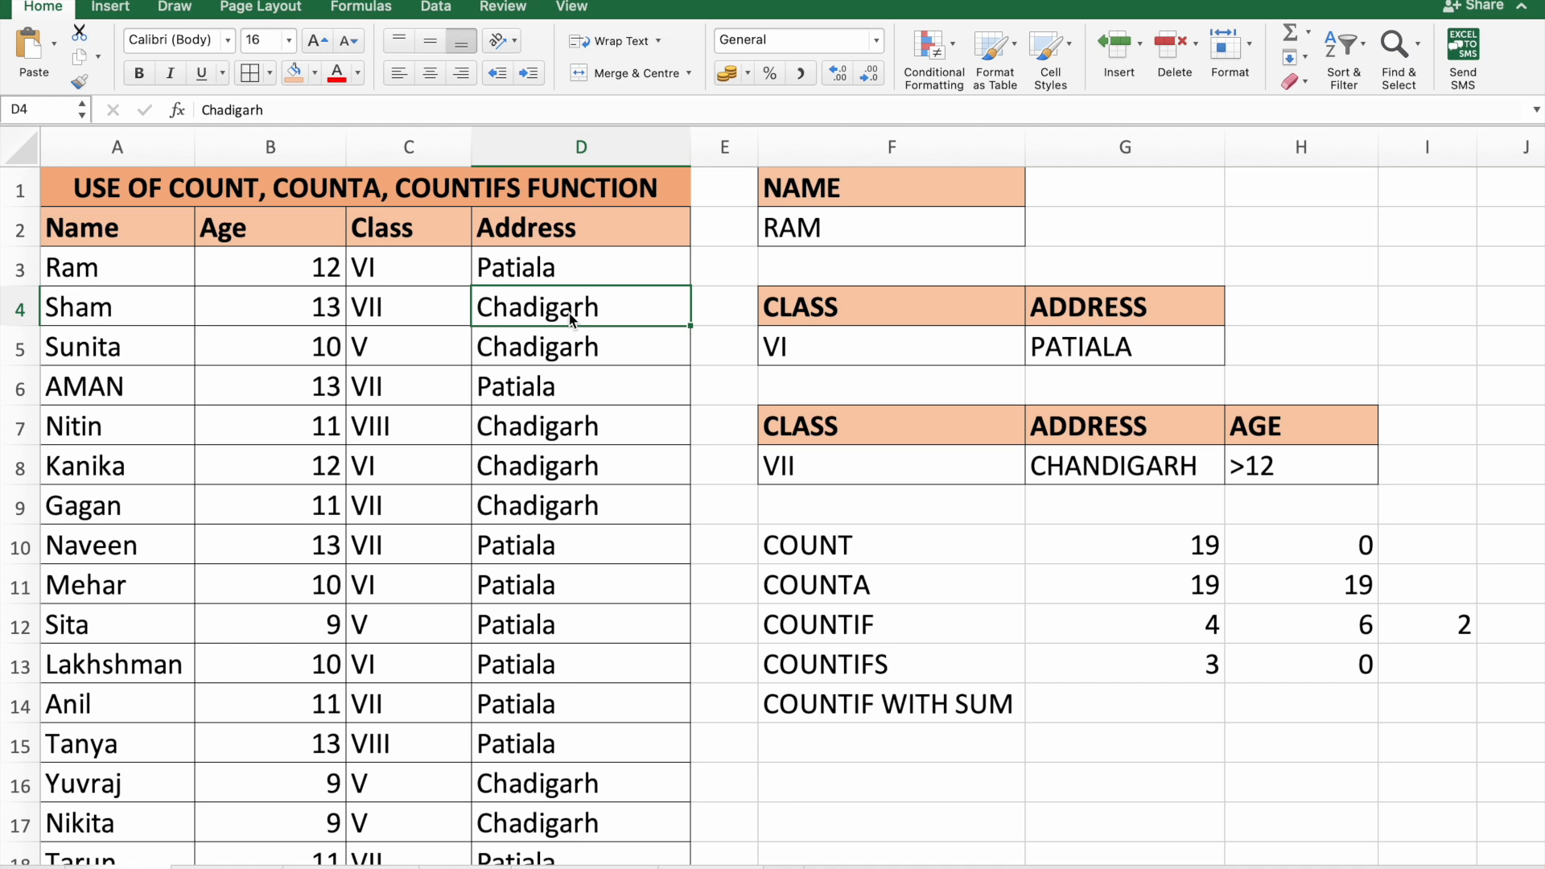
text(CH)
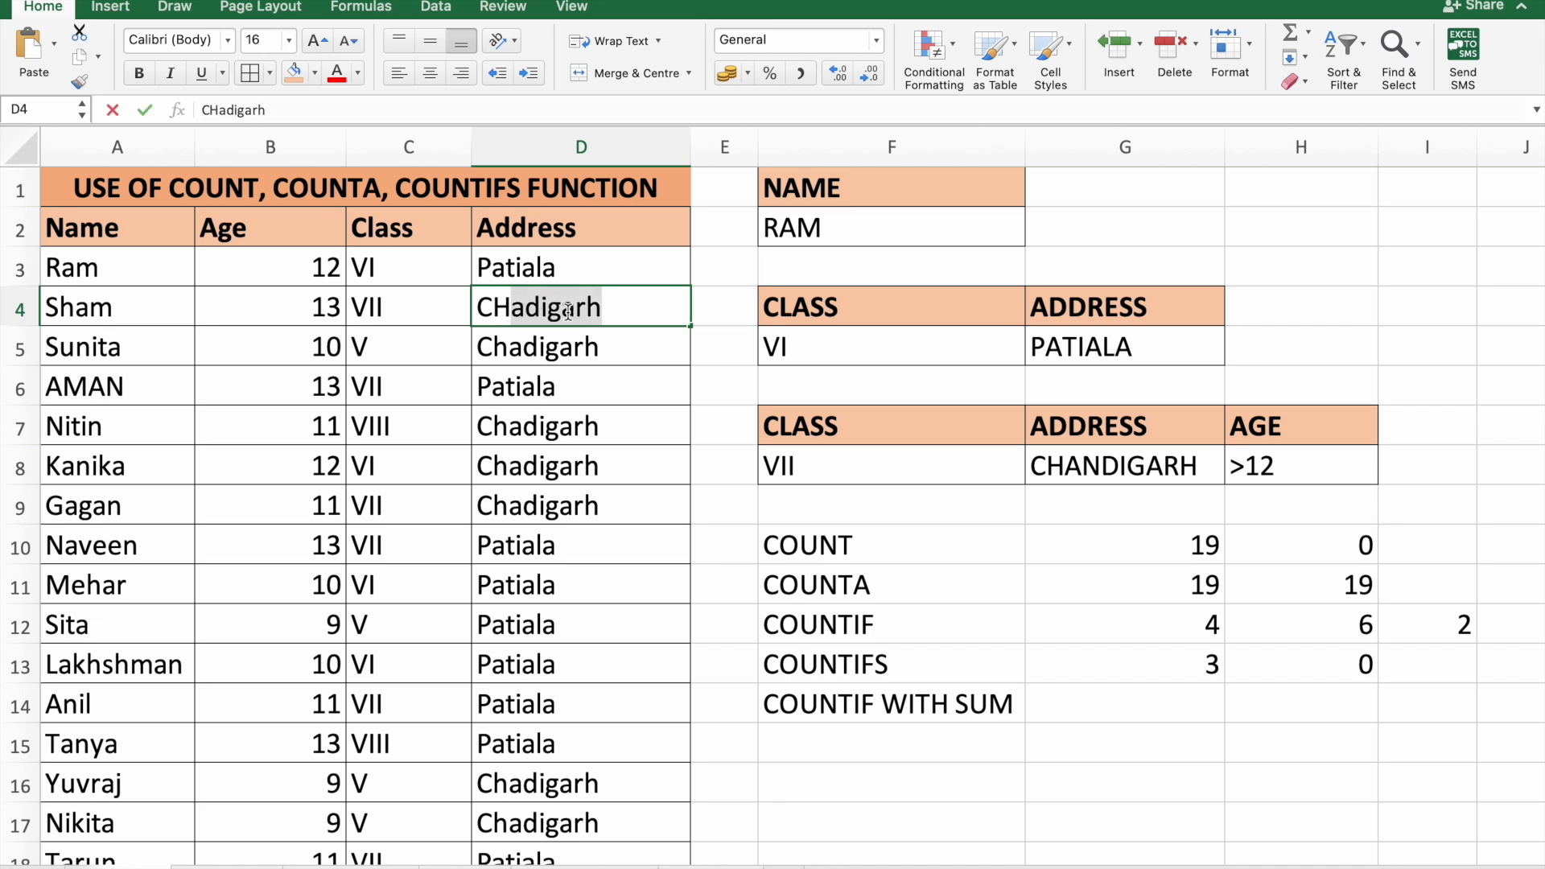
text(AND)
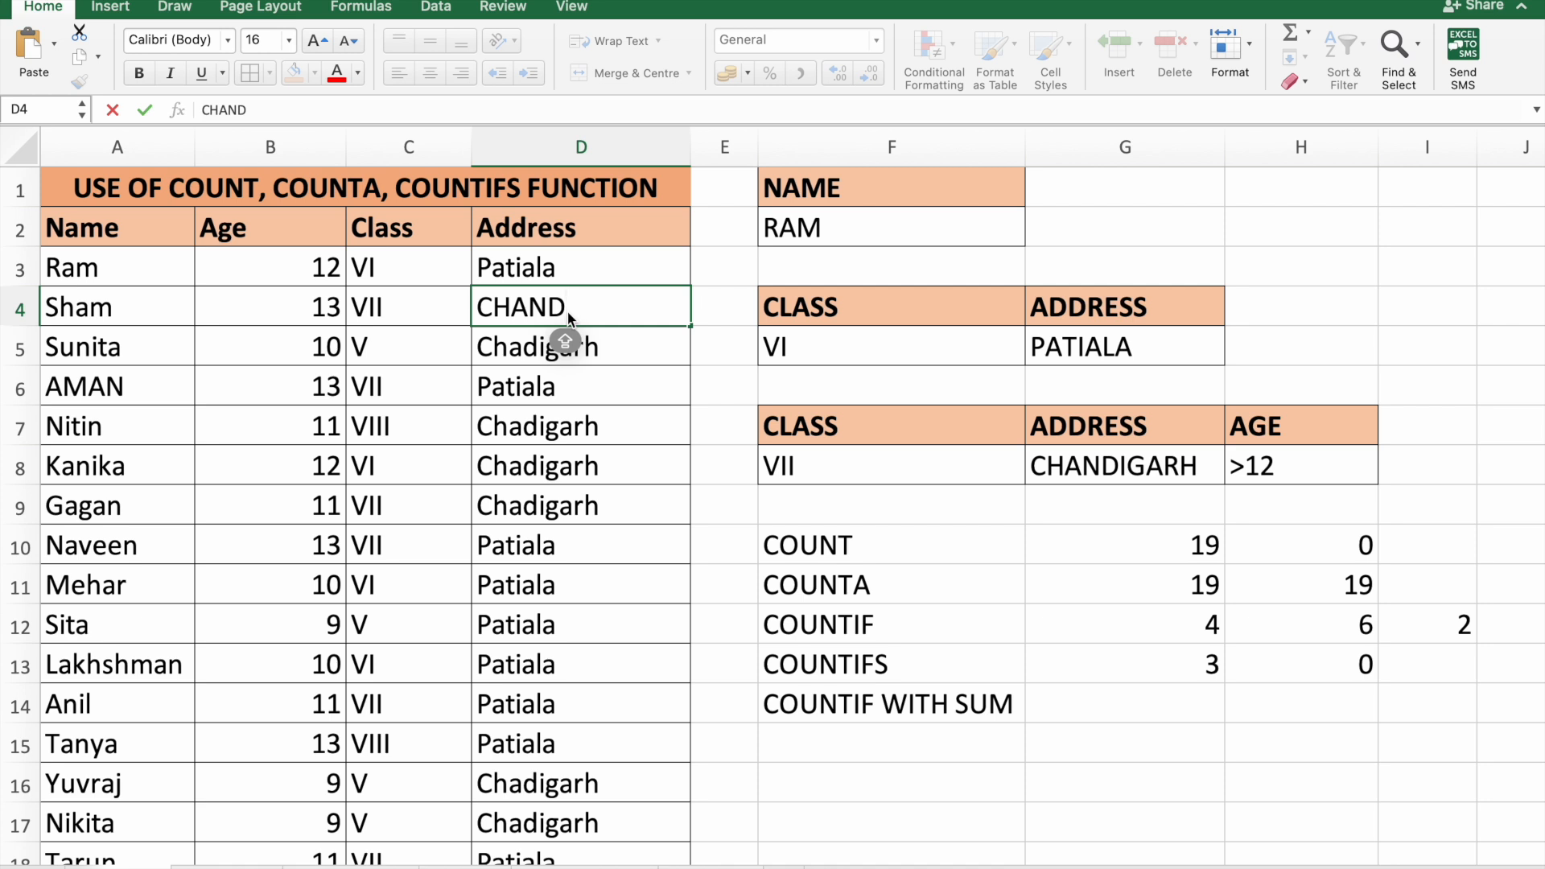
text(IGARH)
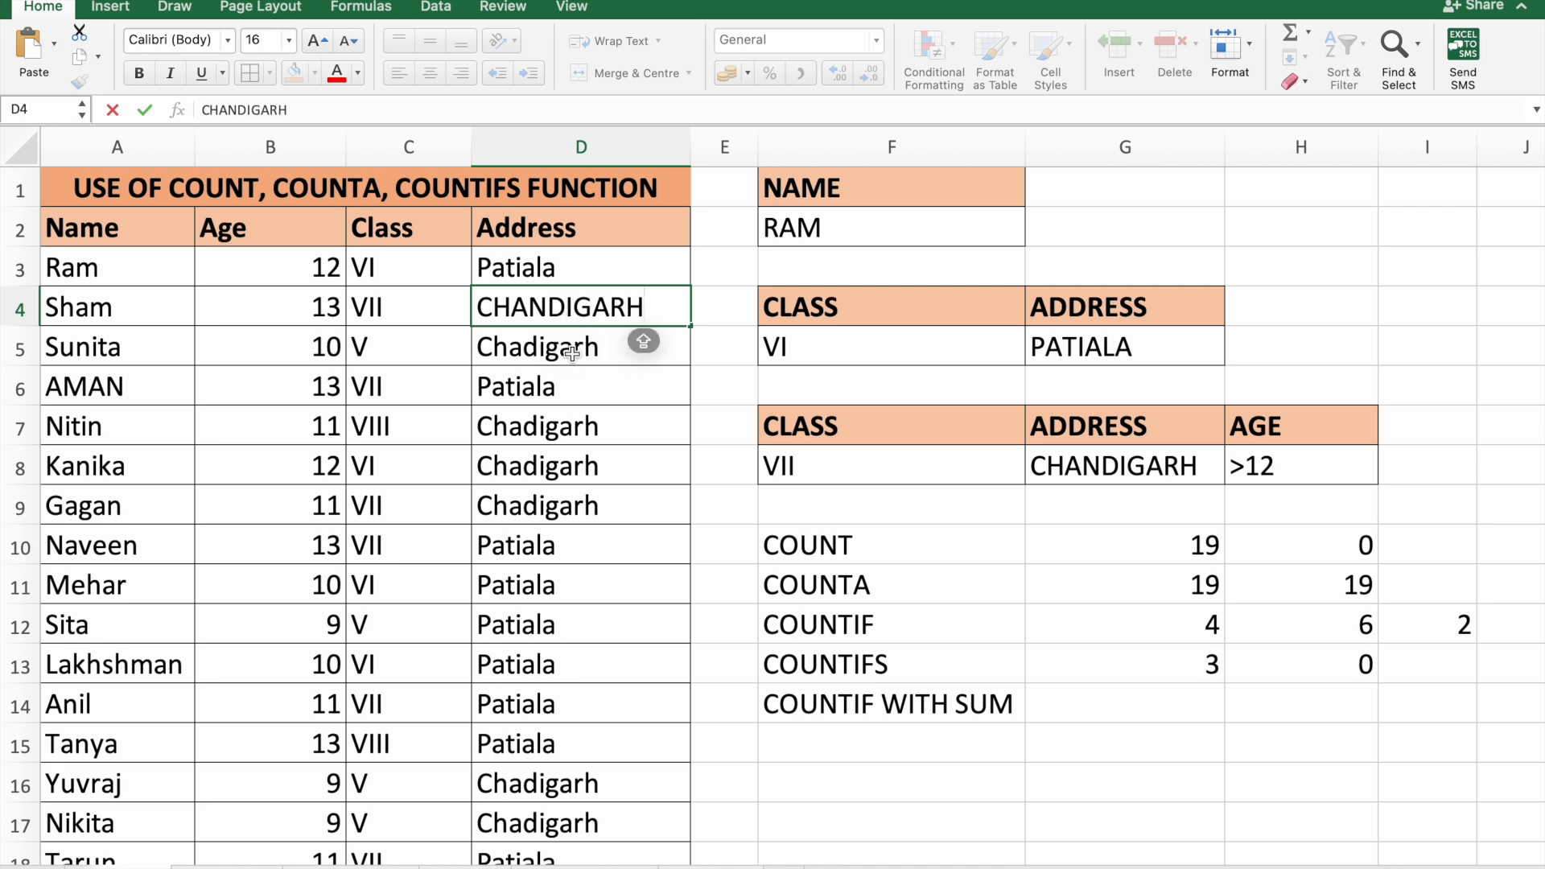
click(572, 352)
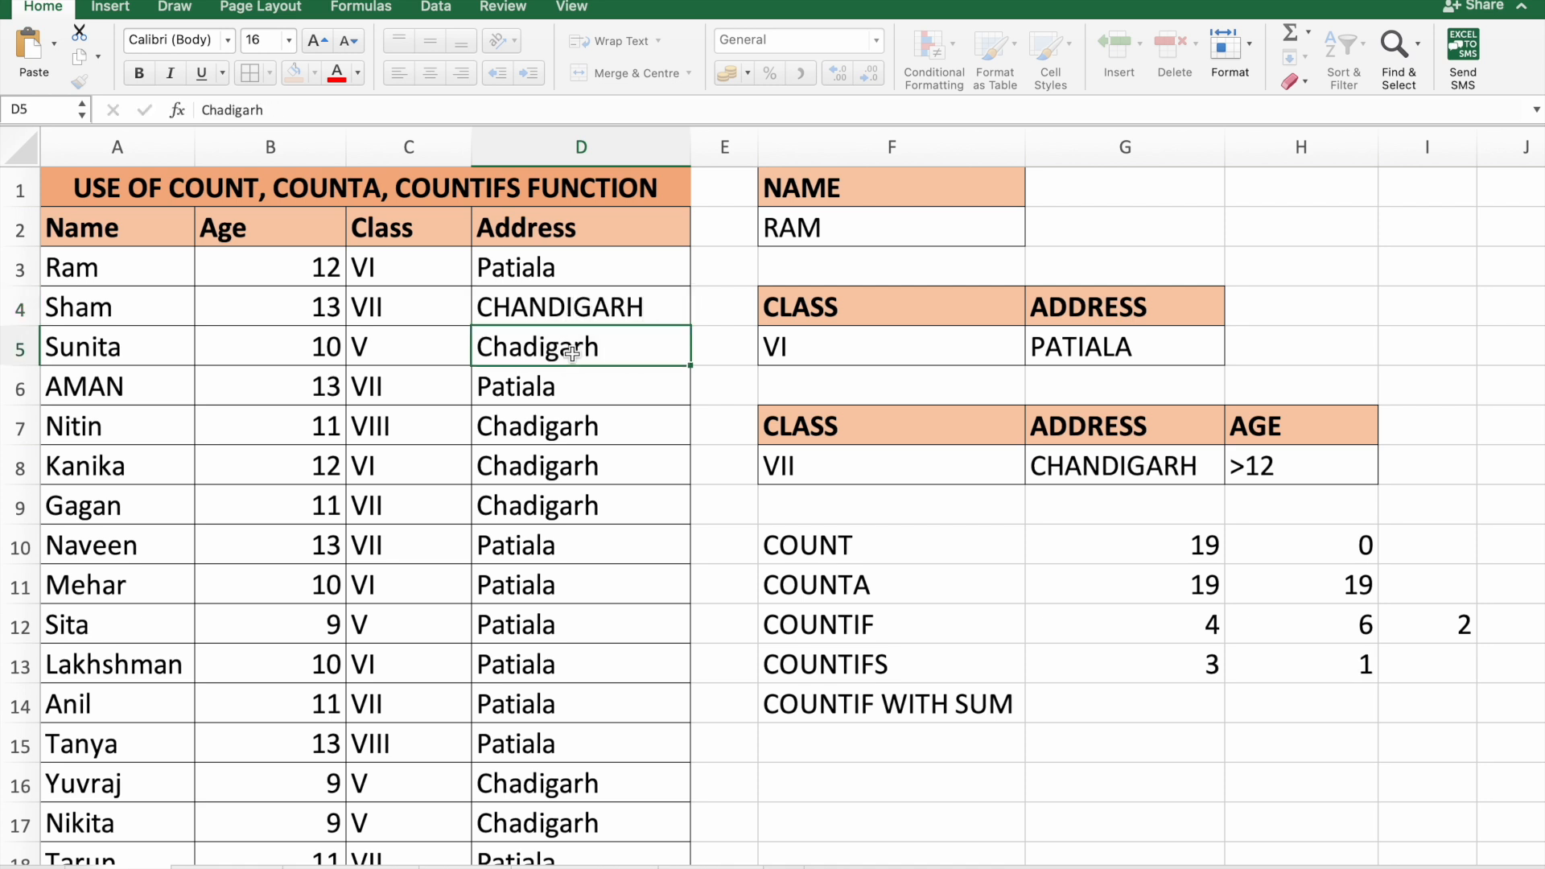
click(1366, 660)
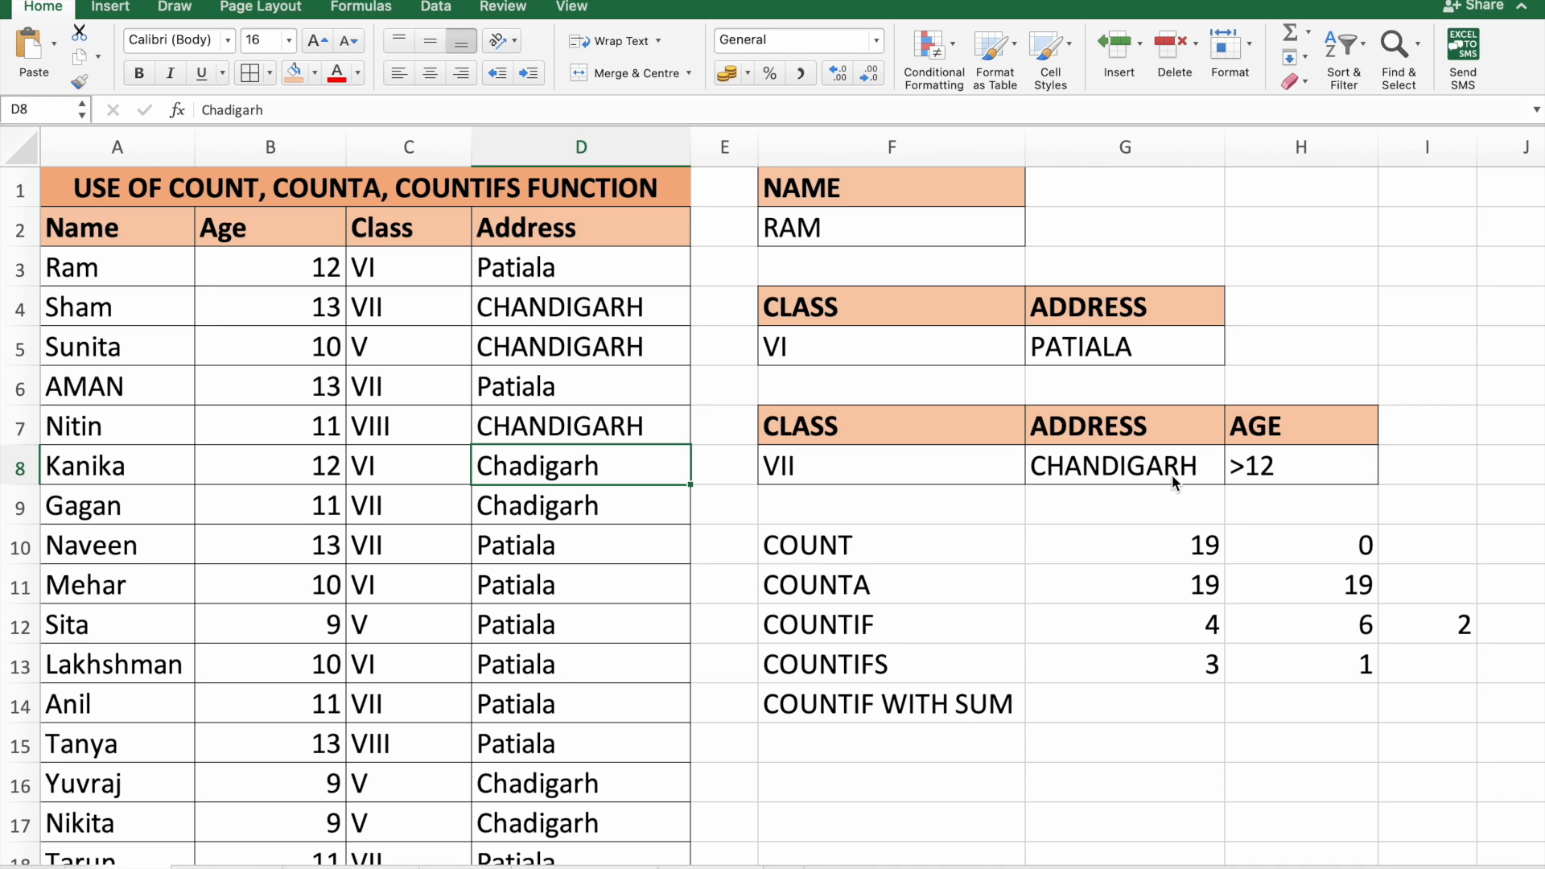
- Insert blank cells at F6:G6, shifting the cells below down, and enter VII in F6 as a second class criterion
click(1197, 719)
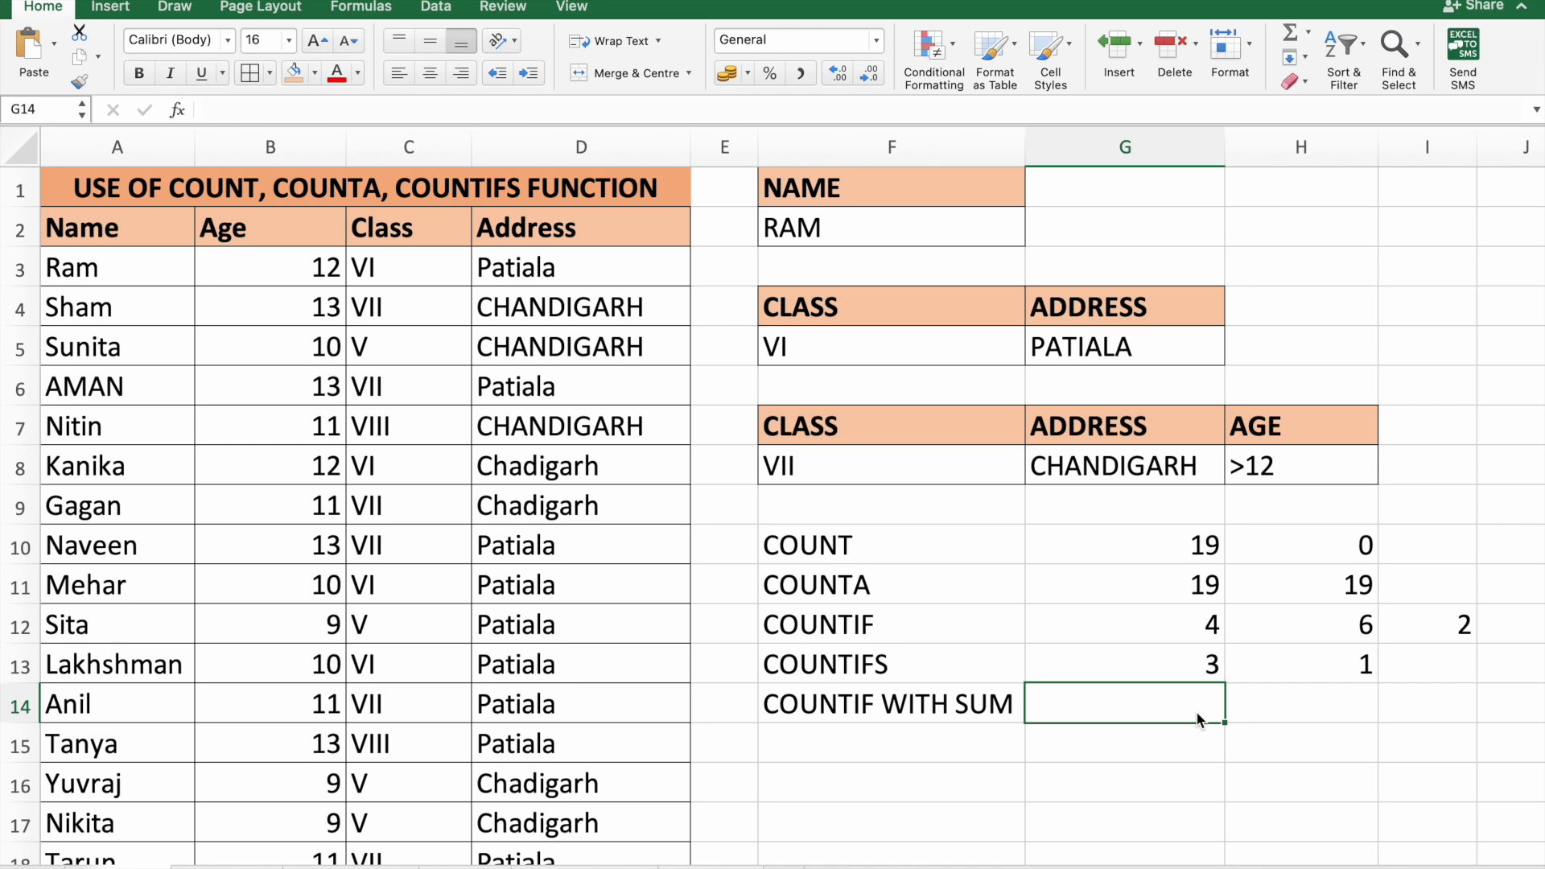
click(808, 390)
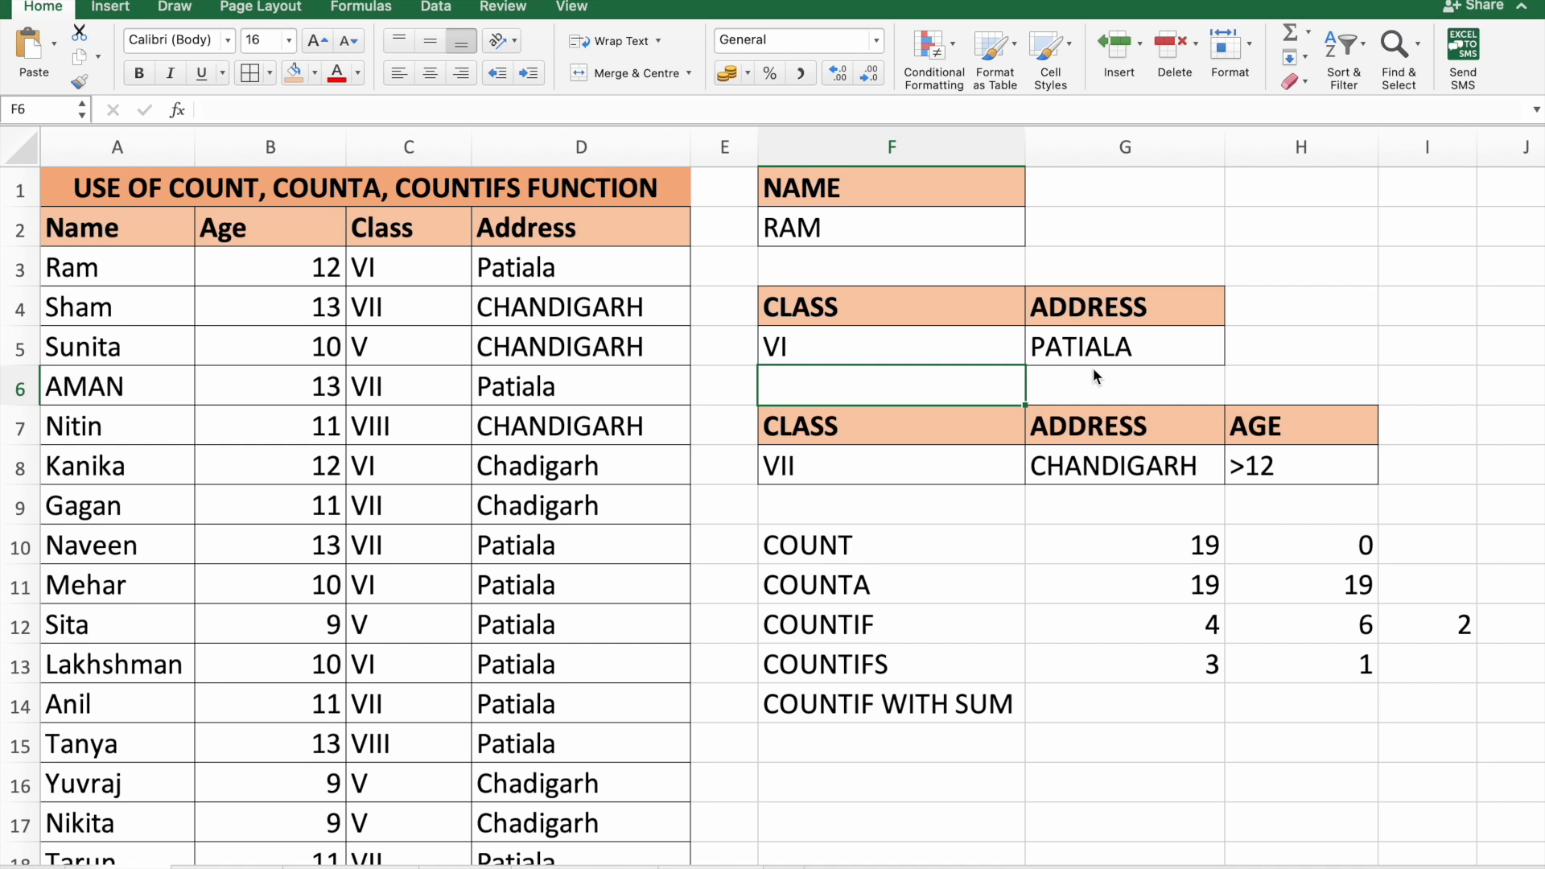
drag(1098, 369, 1022, 374)
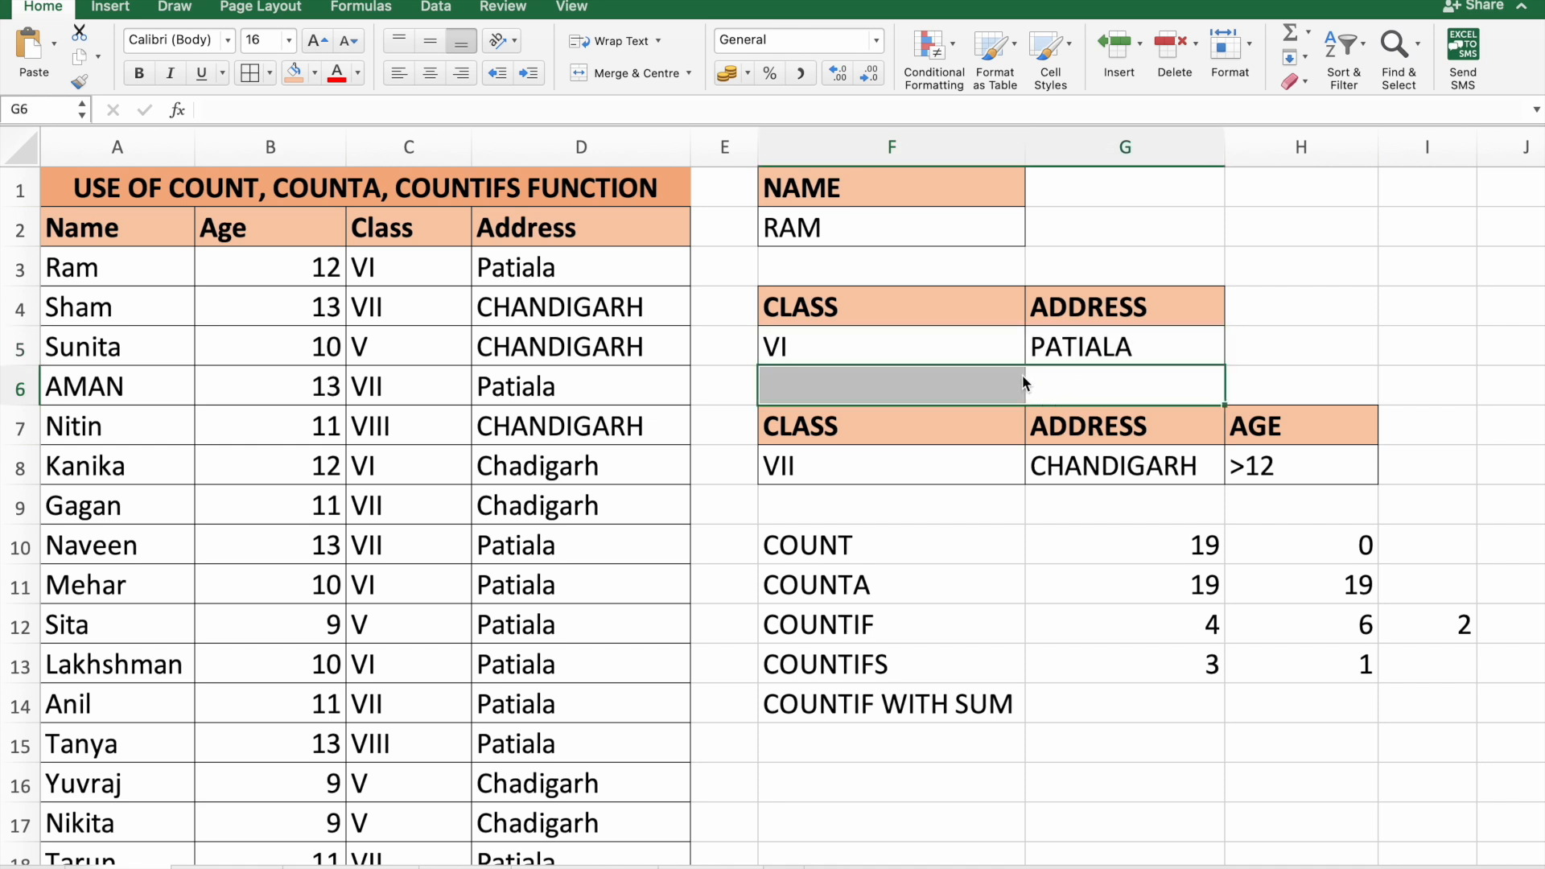
click(1118, 49)
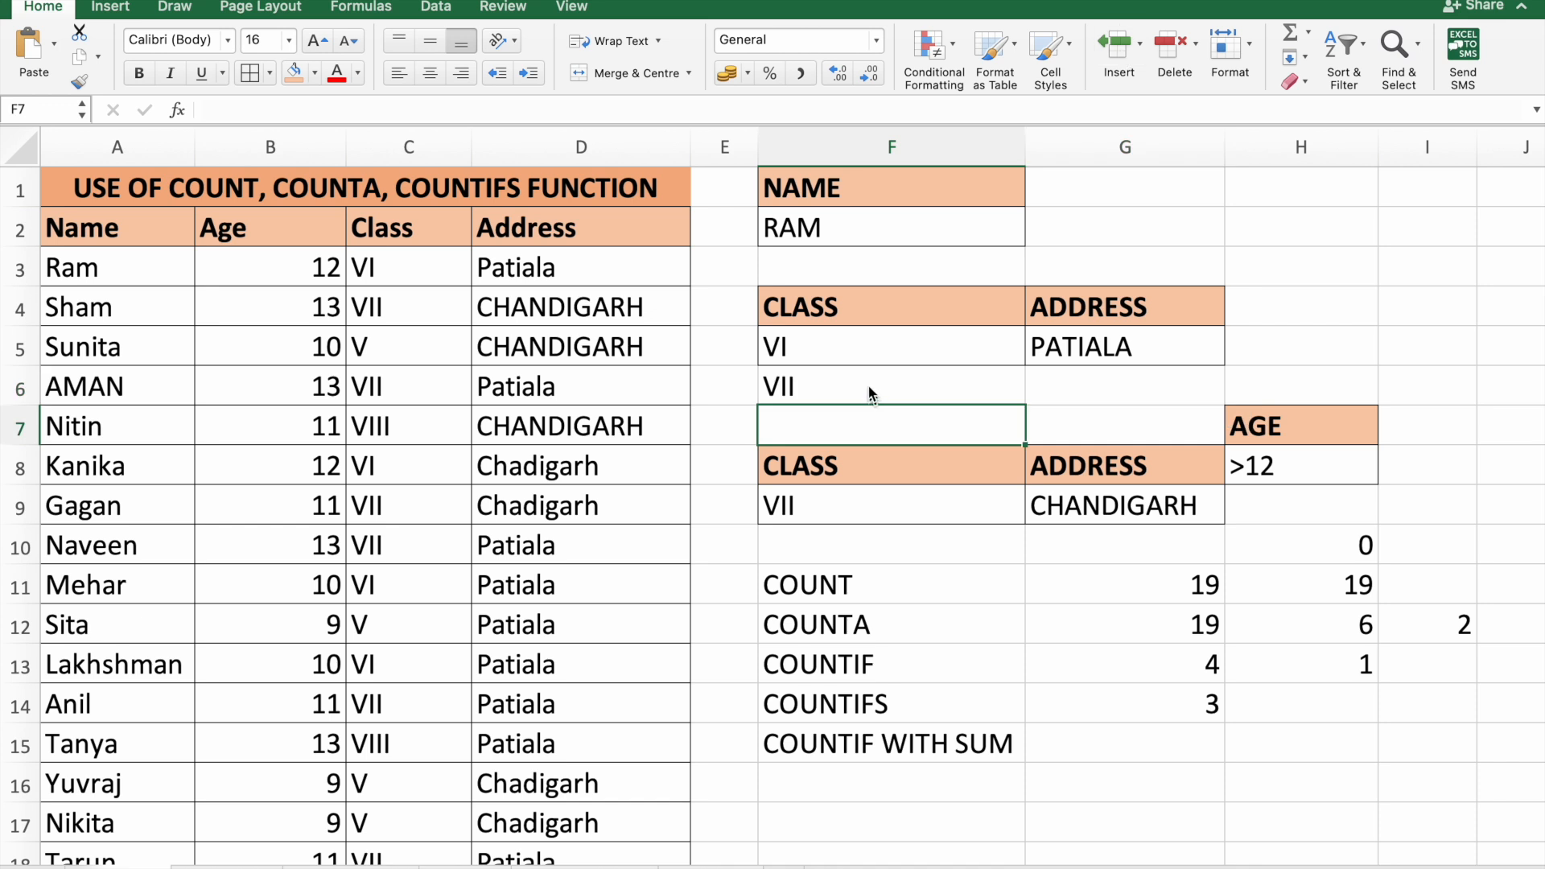
- Enter a COUNTIFS formula in G15 that checks the Class range C2:C21 against the criteria F5:F6
click(1094, 736)
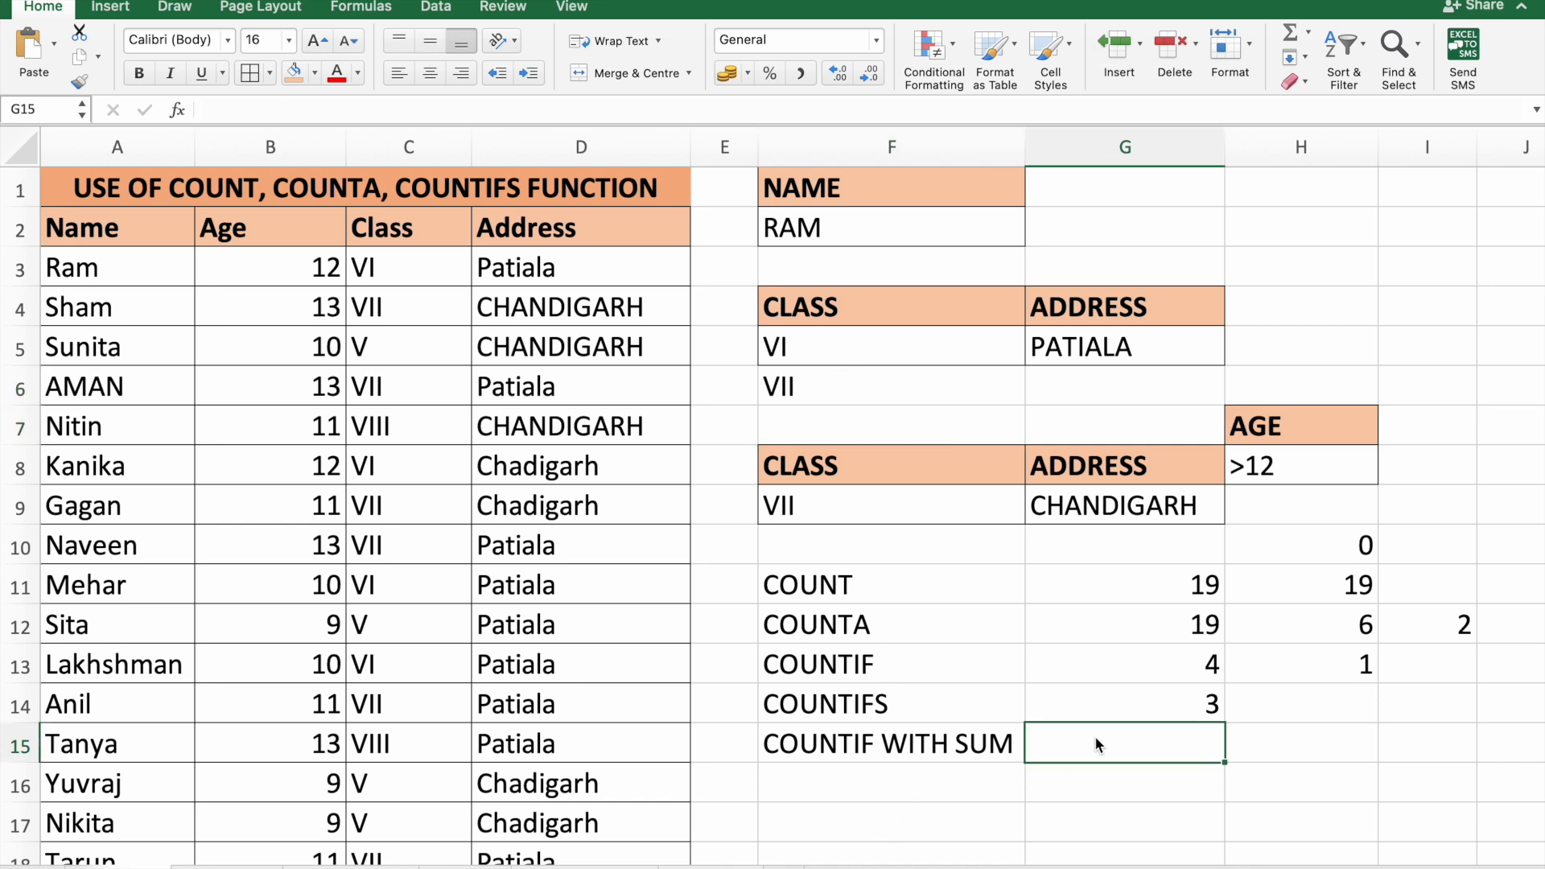
text(=COUNT)
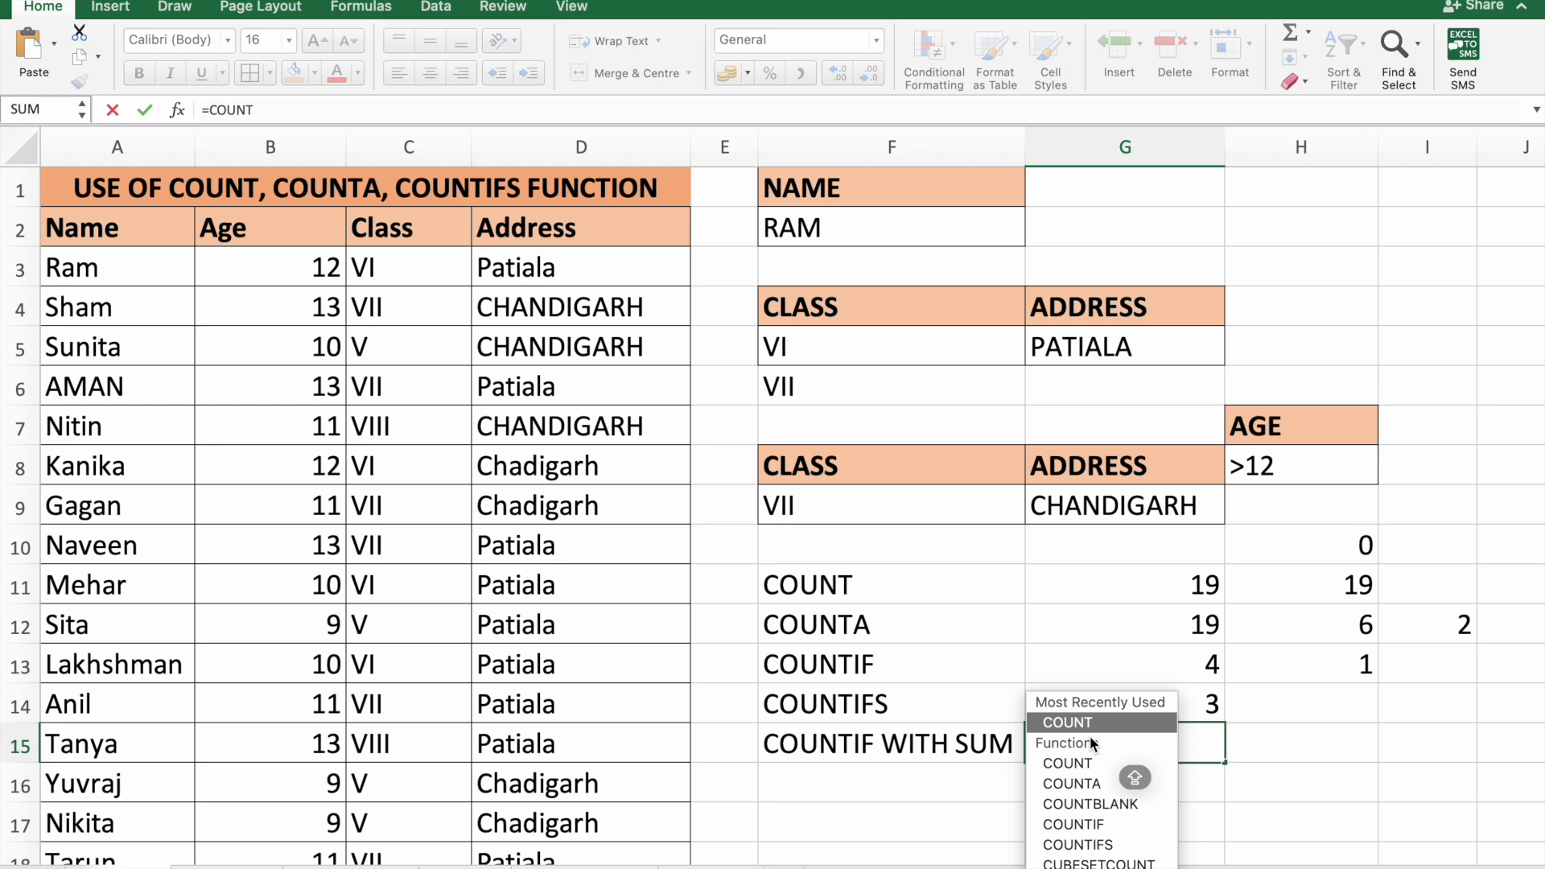
text(IFS()
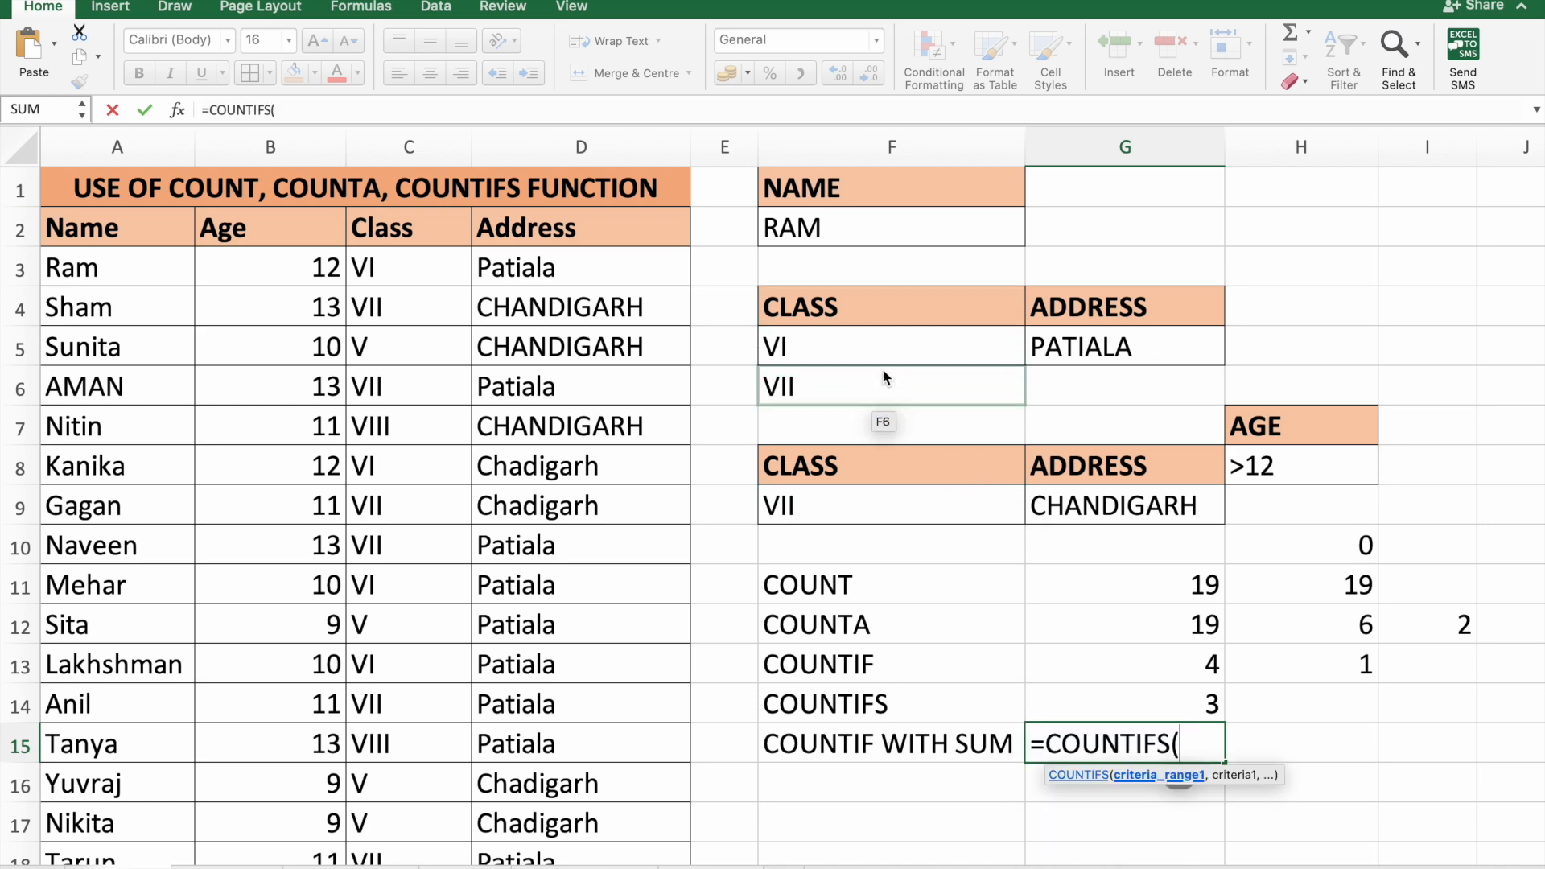
drag(371, 228, 396, 786)
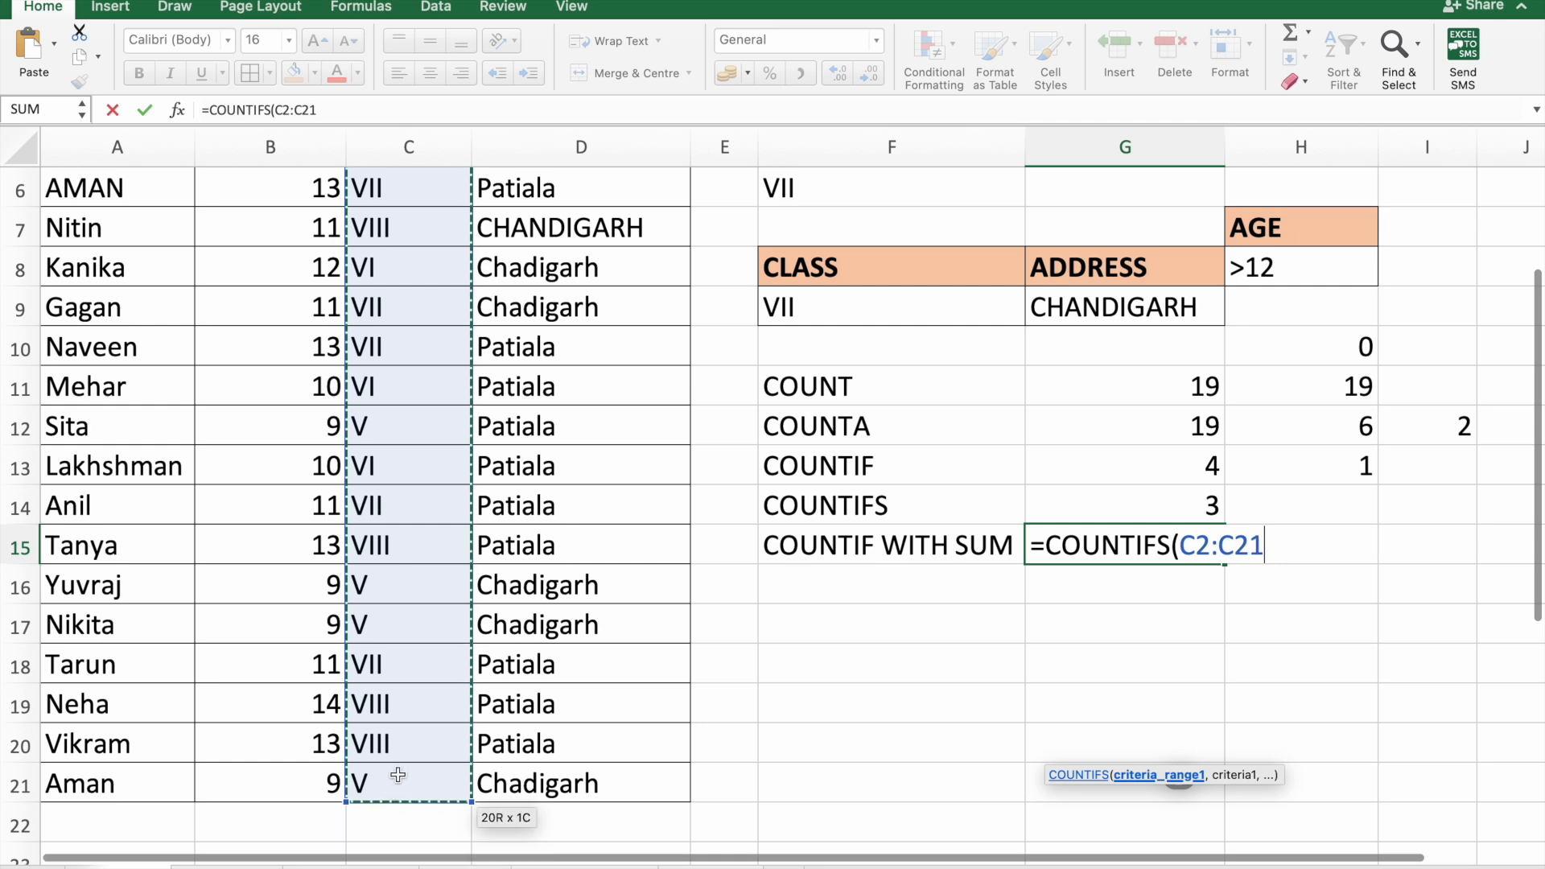
text(,)
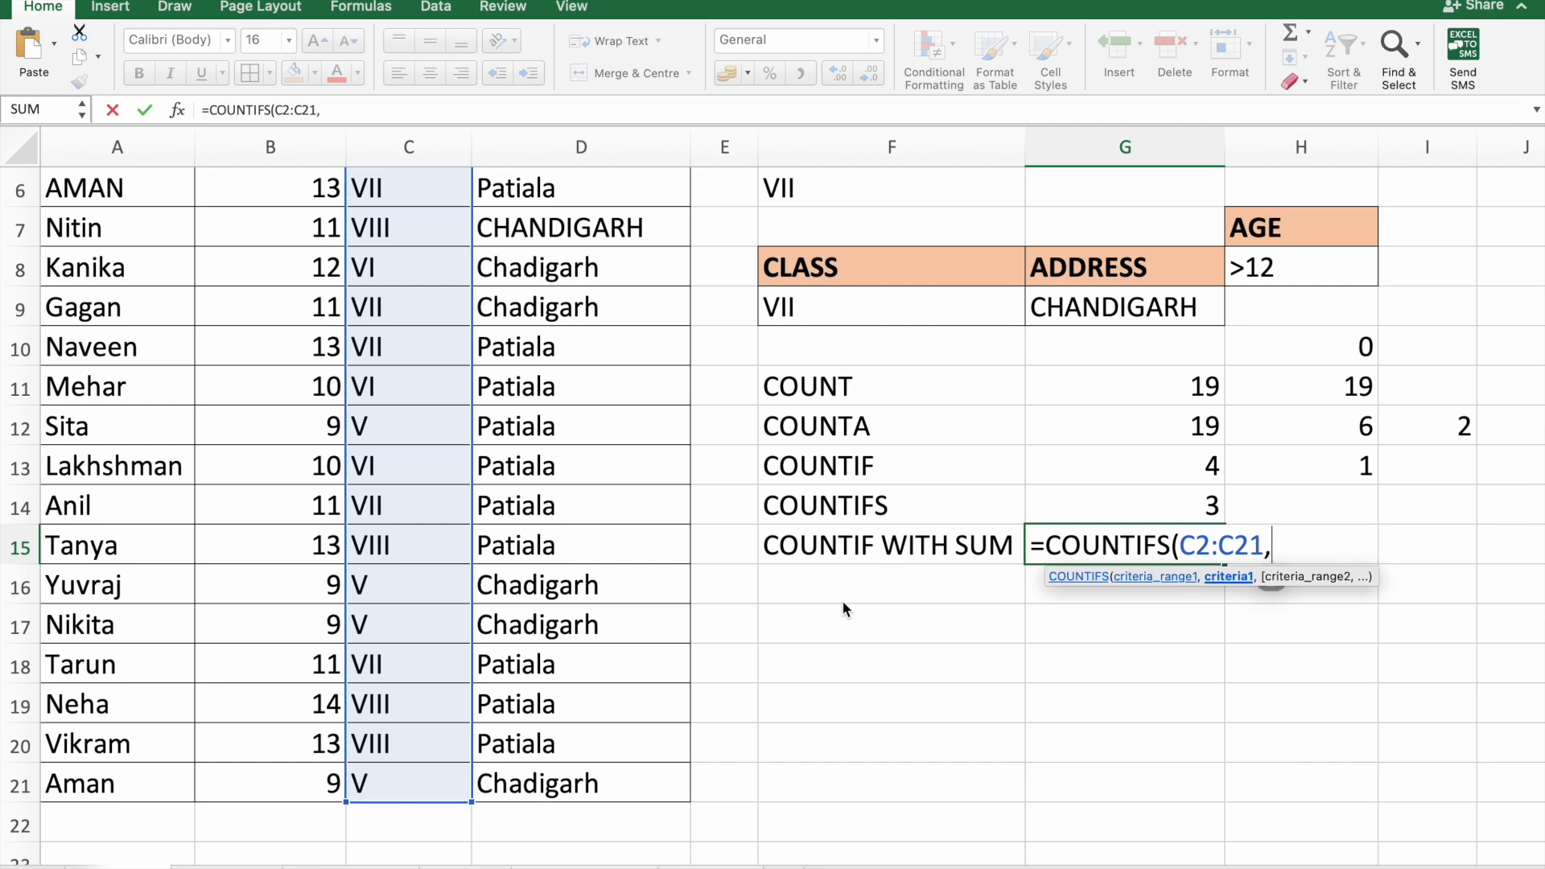
scroll(842, 600, up, 5)
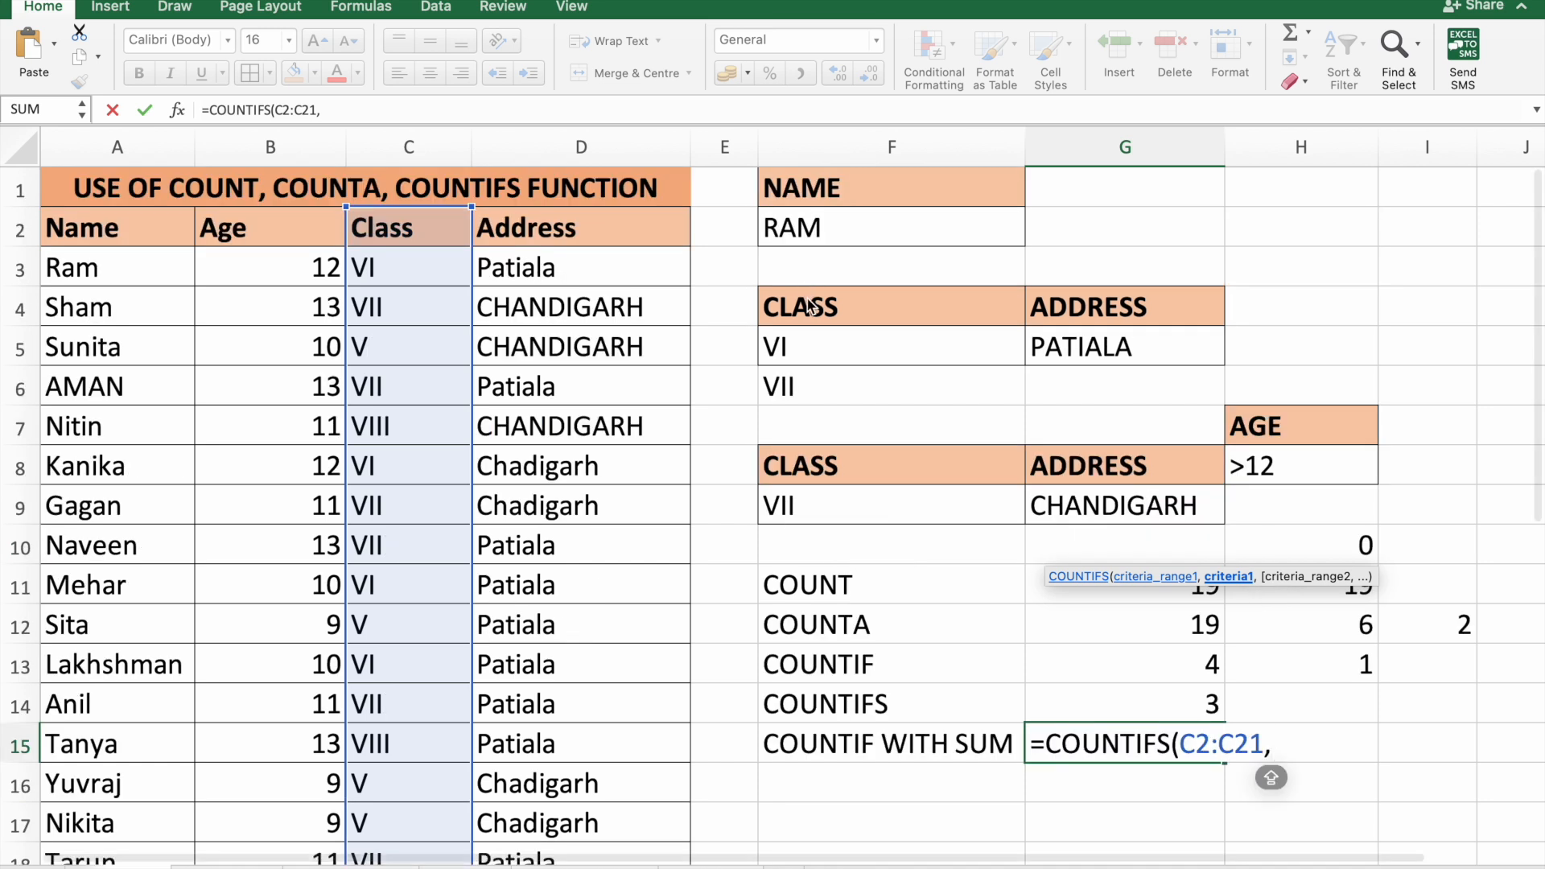
click(807, 348)
drag(806, 355, 807, 369)
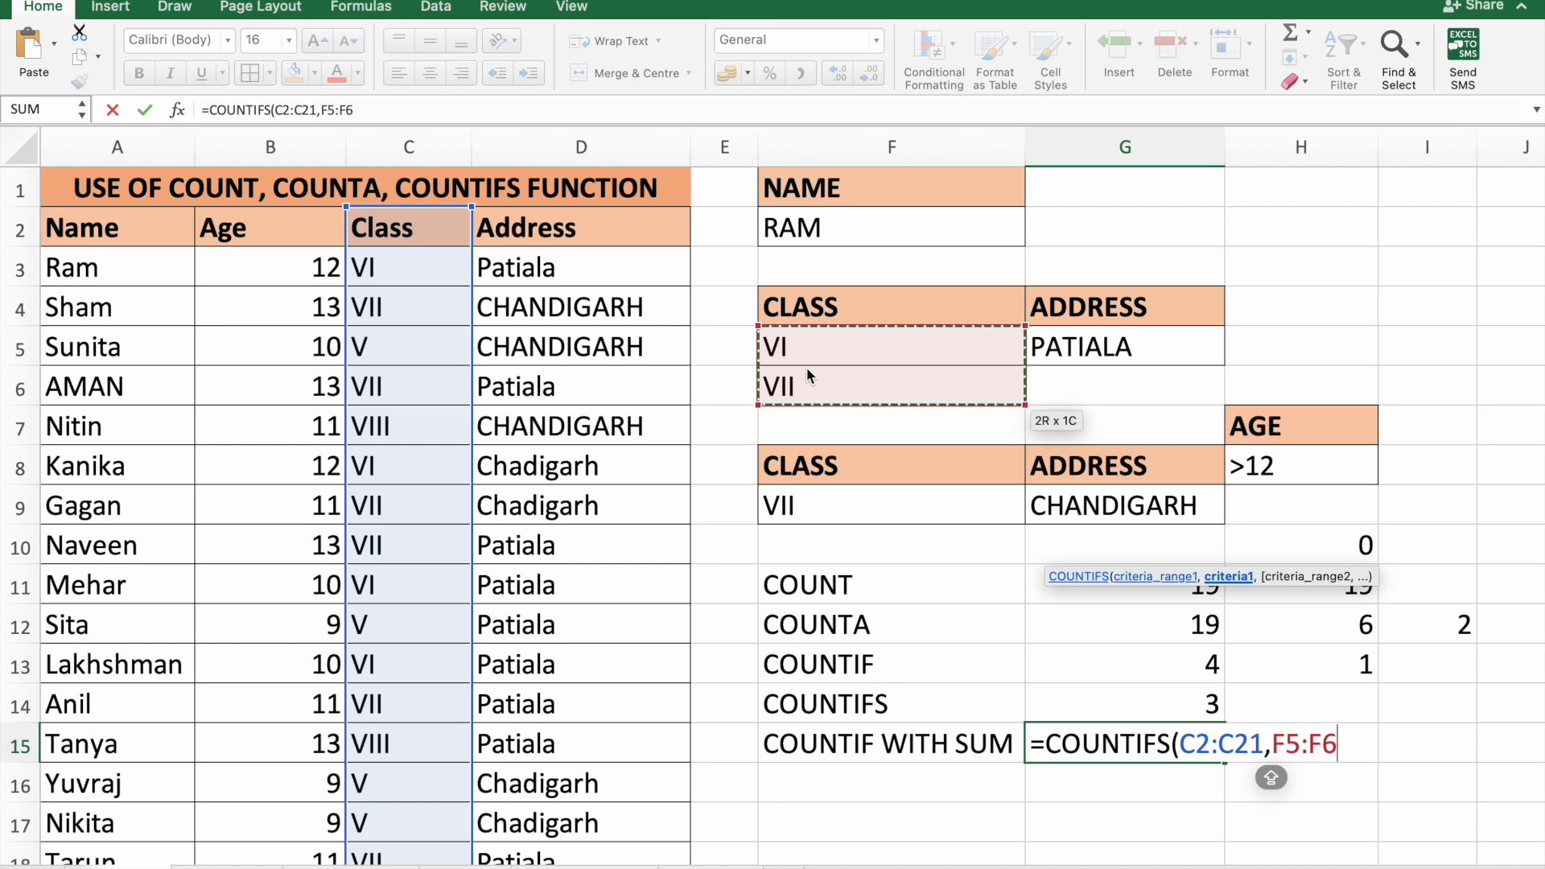
text())
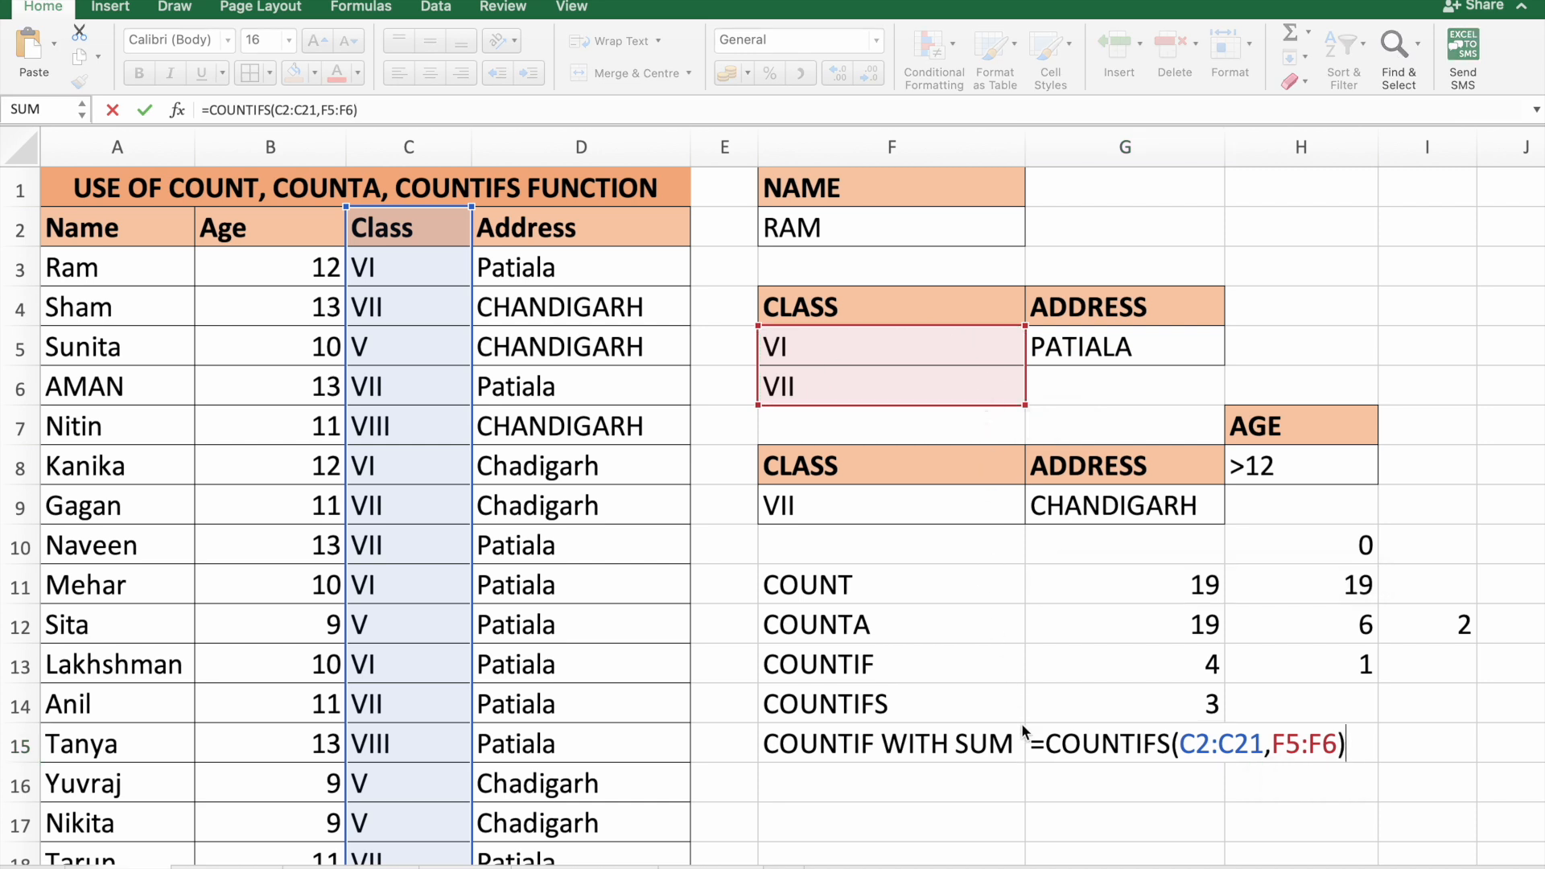
- Wrap the G15 COUNTIFS formula in SUM to get =SUM(COUNTIFS(C2:C21,F5:F6)), and review it
click(1046, 751)
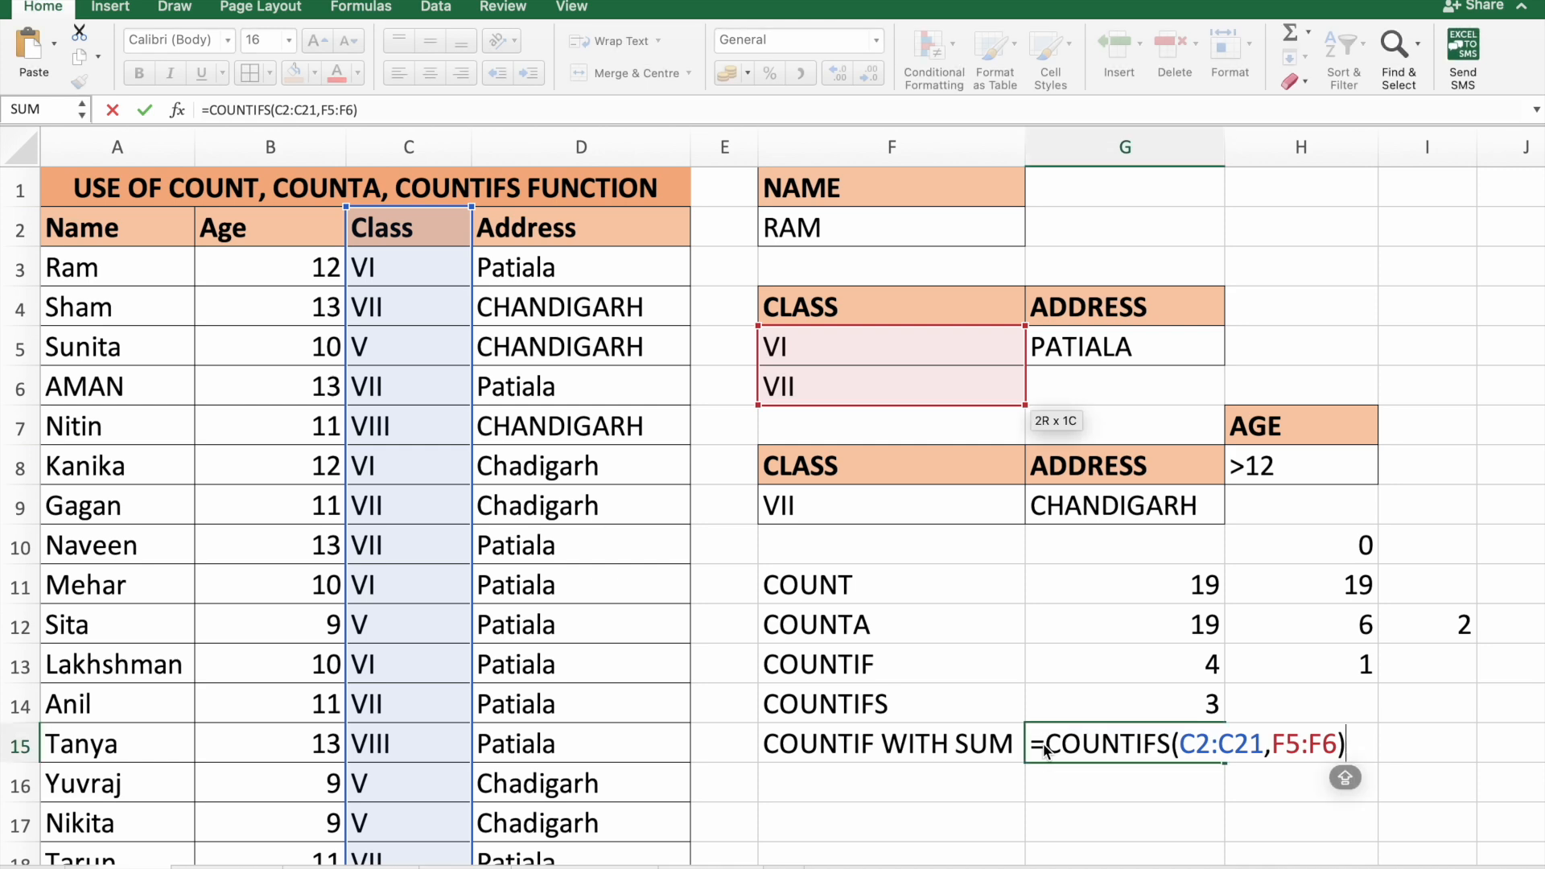
double_click(1044, 745)
click(1043, 744)
text(SUM()
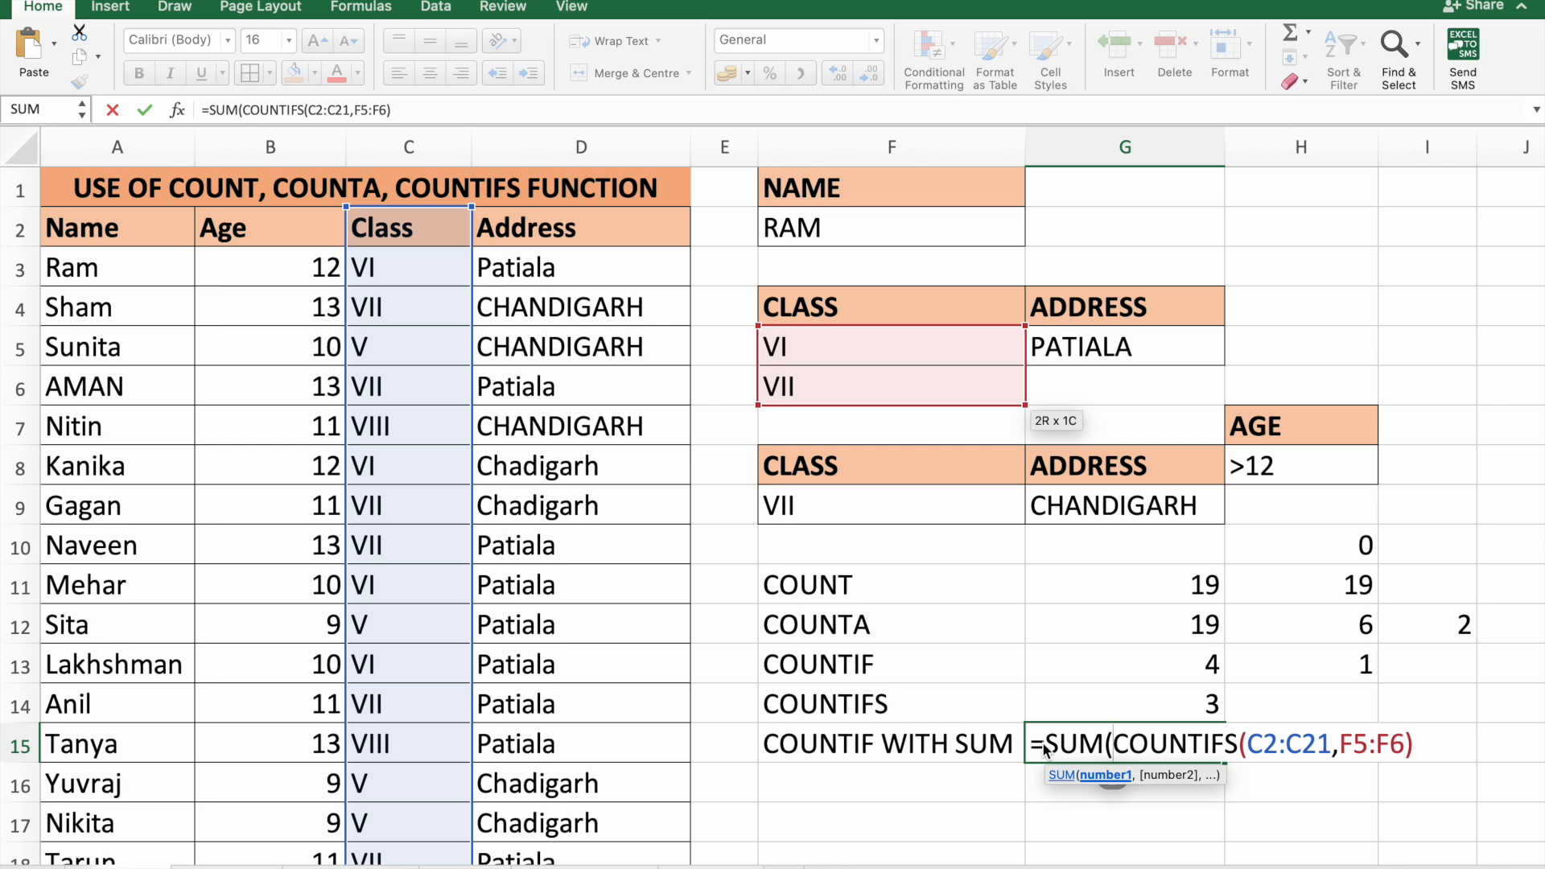
click(1414, 747)
key(ctrl+Return)
click(1146, 732)
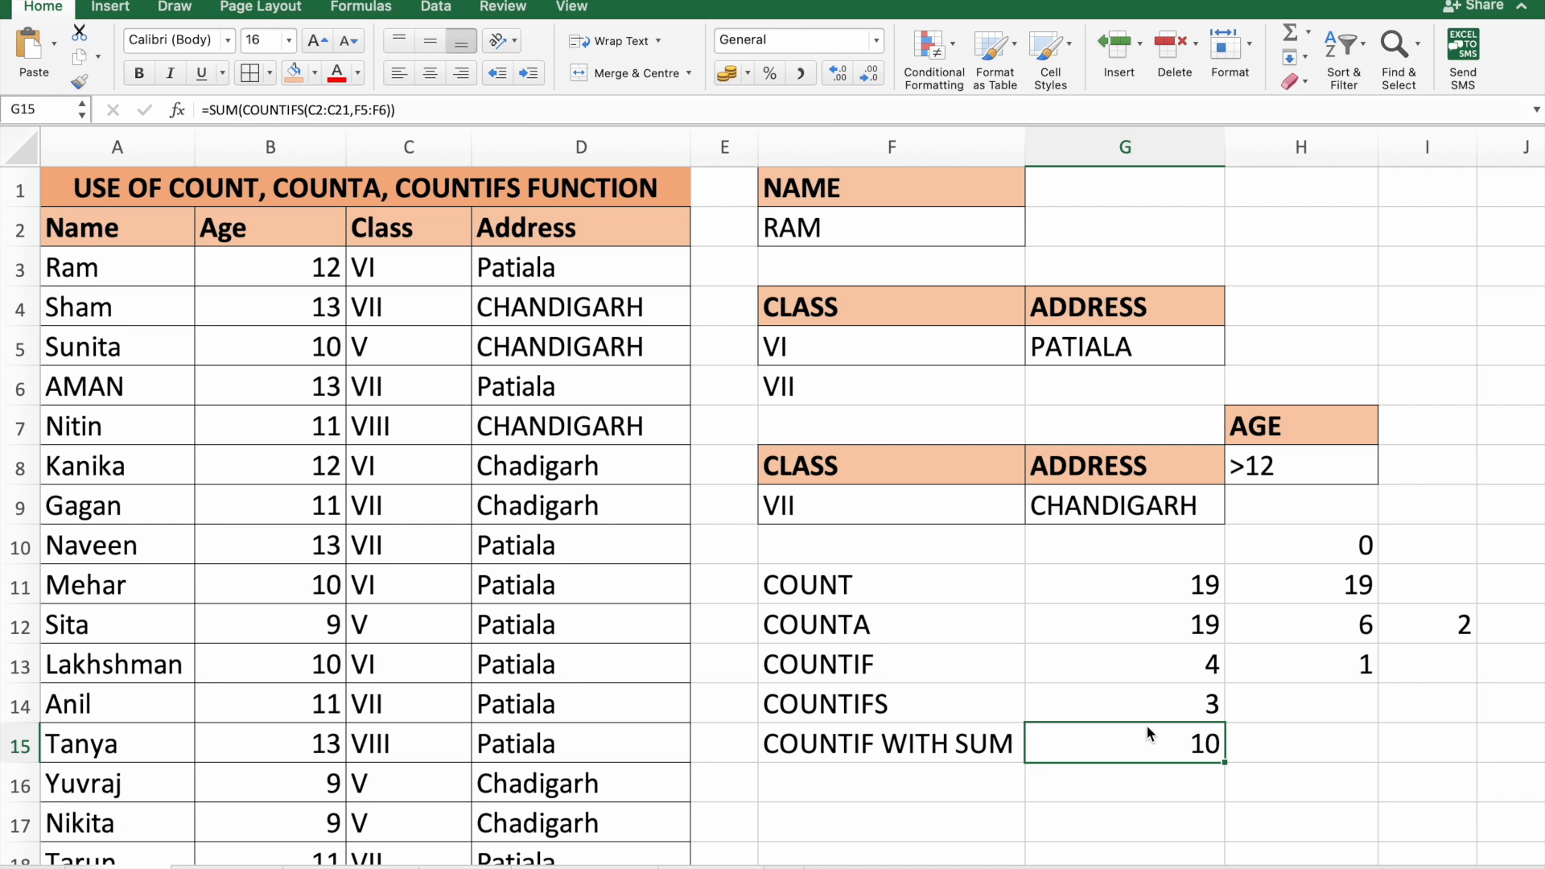
double_click(1146, 725)
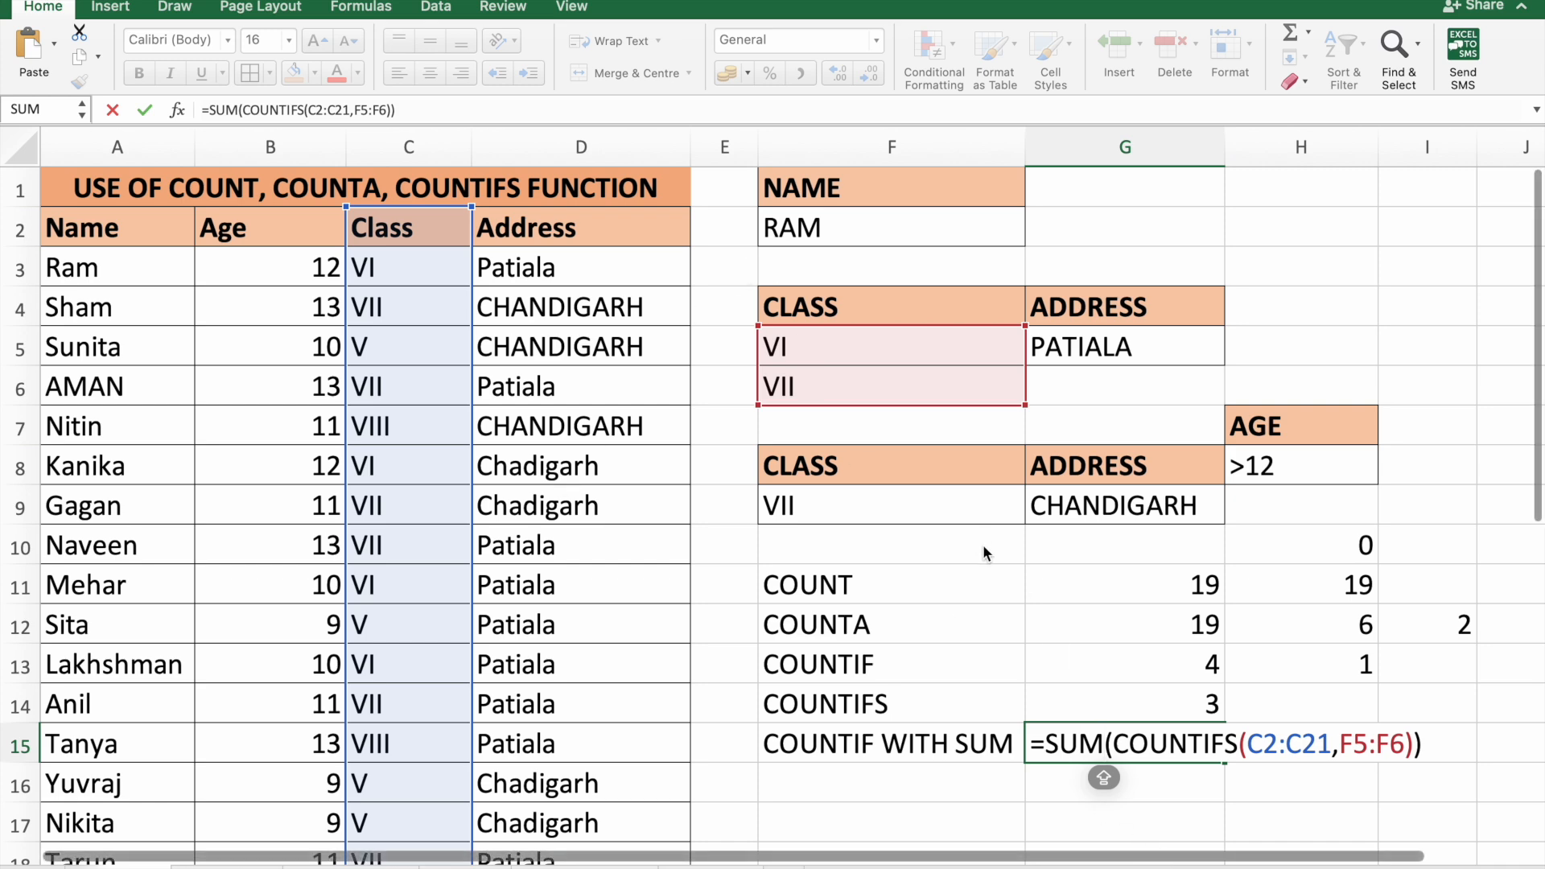
key(Return)
- Change the address criterion in G9 to PATIALA and recheck the three-criteria COUNTIFS formula in H14
scroll(940, 404, down, 2)
click(932, 417)
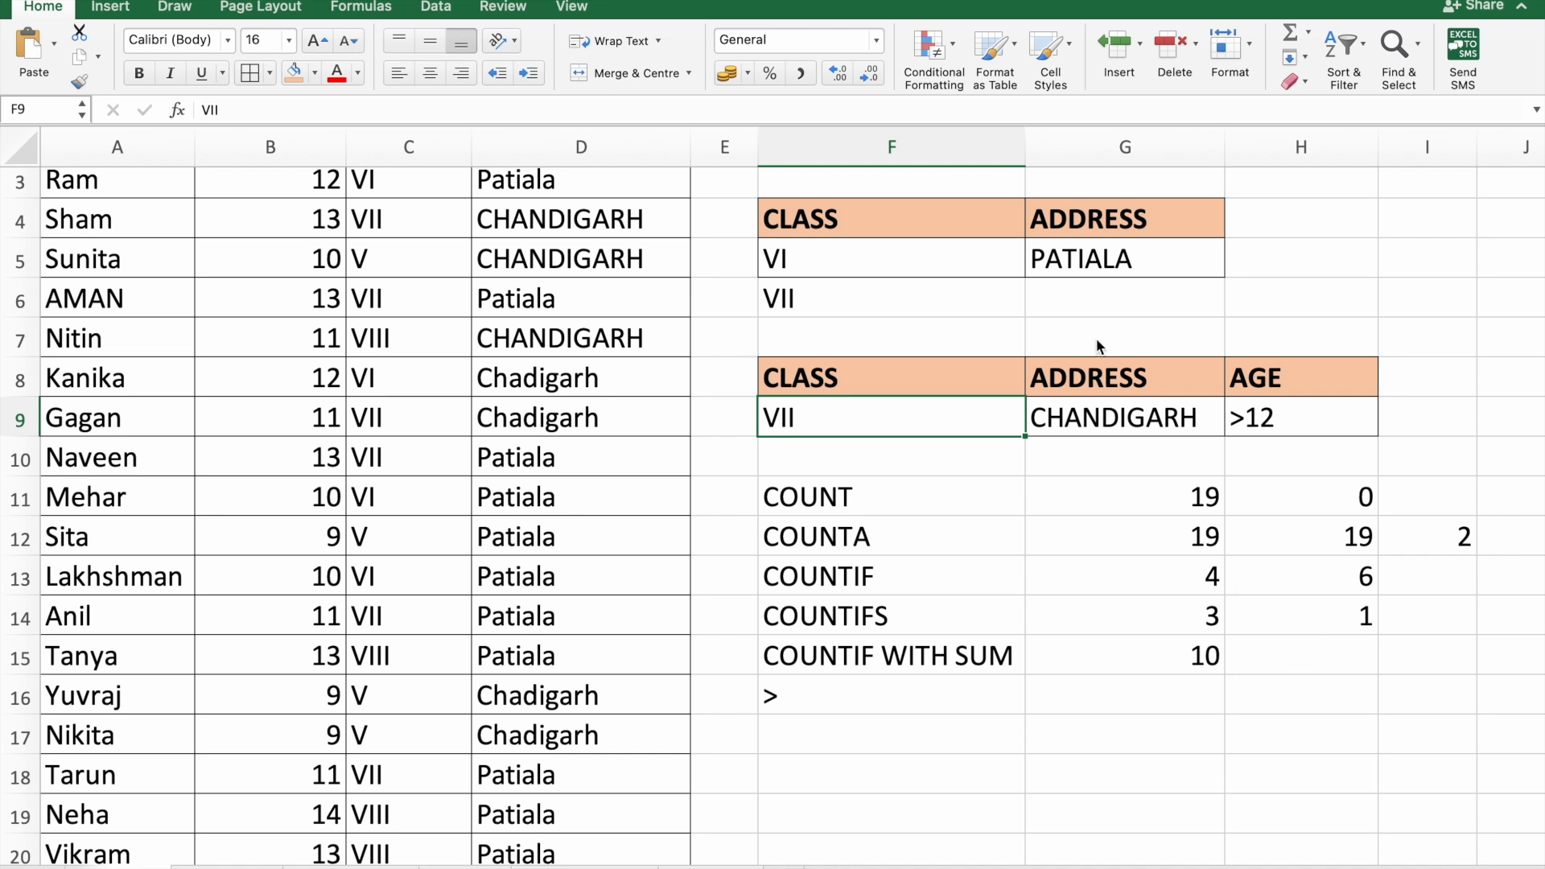
click(1117, 419)
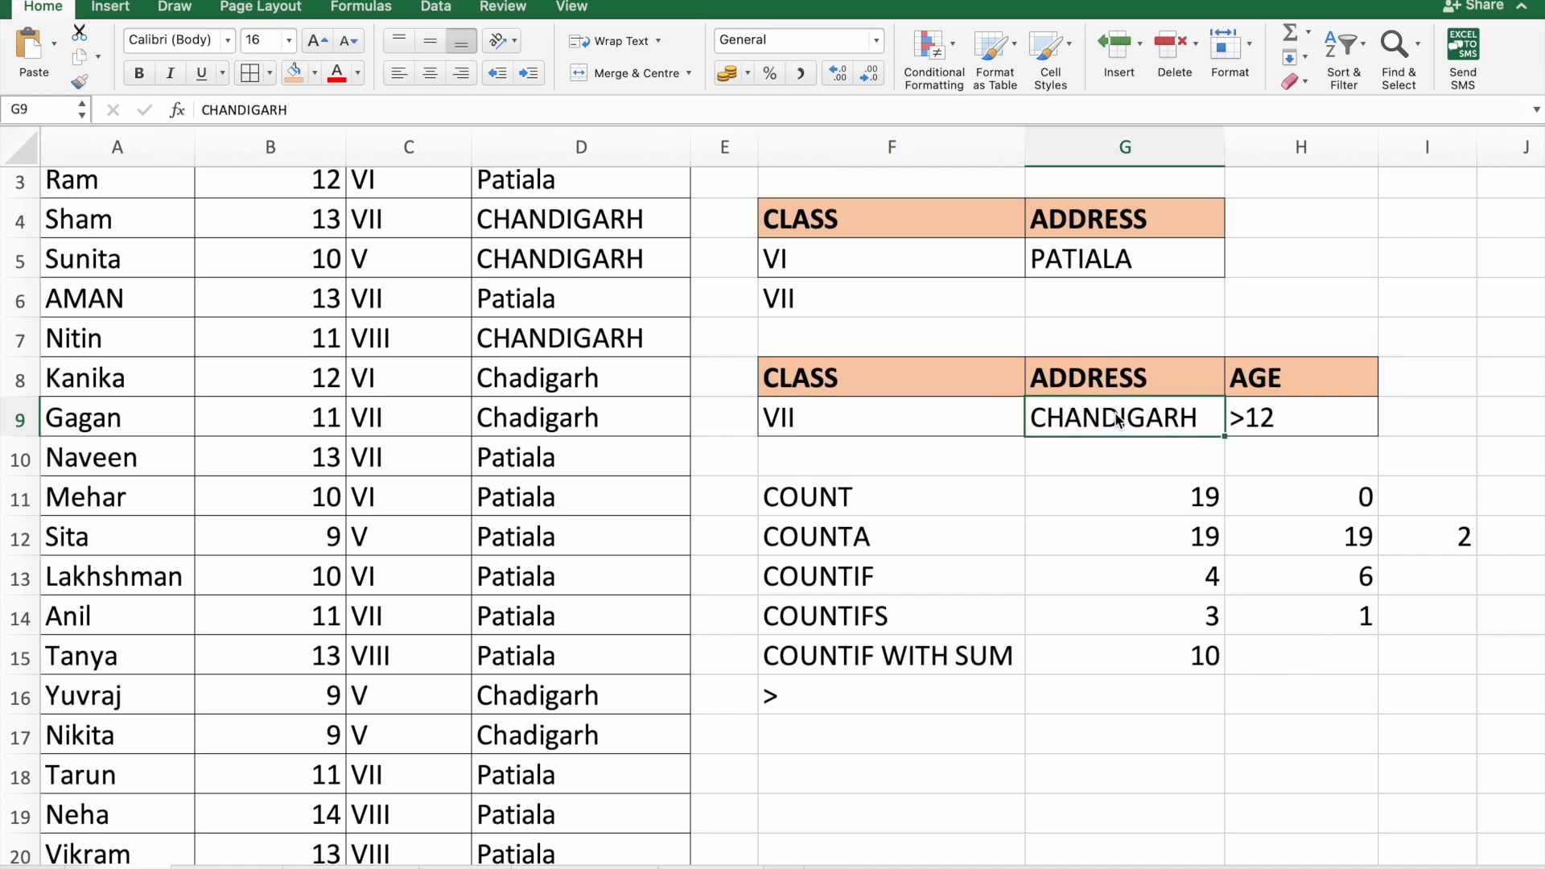
text(PATIALA)
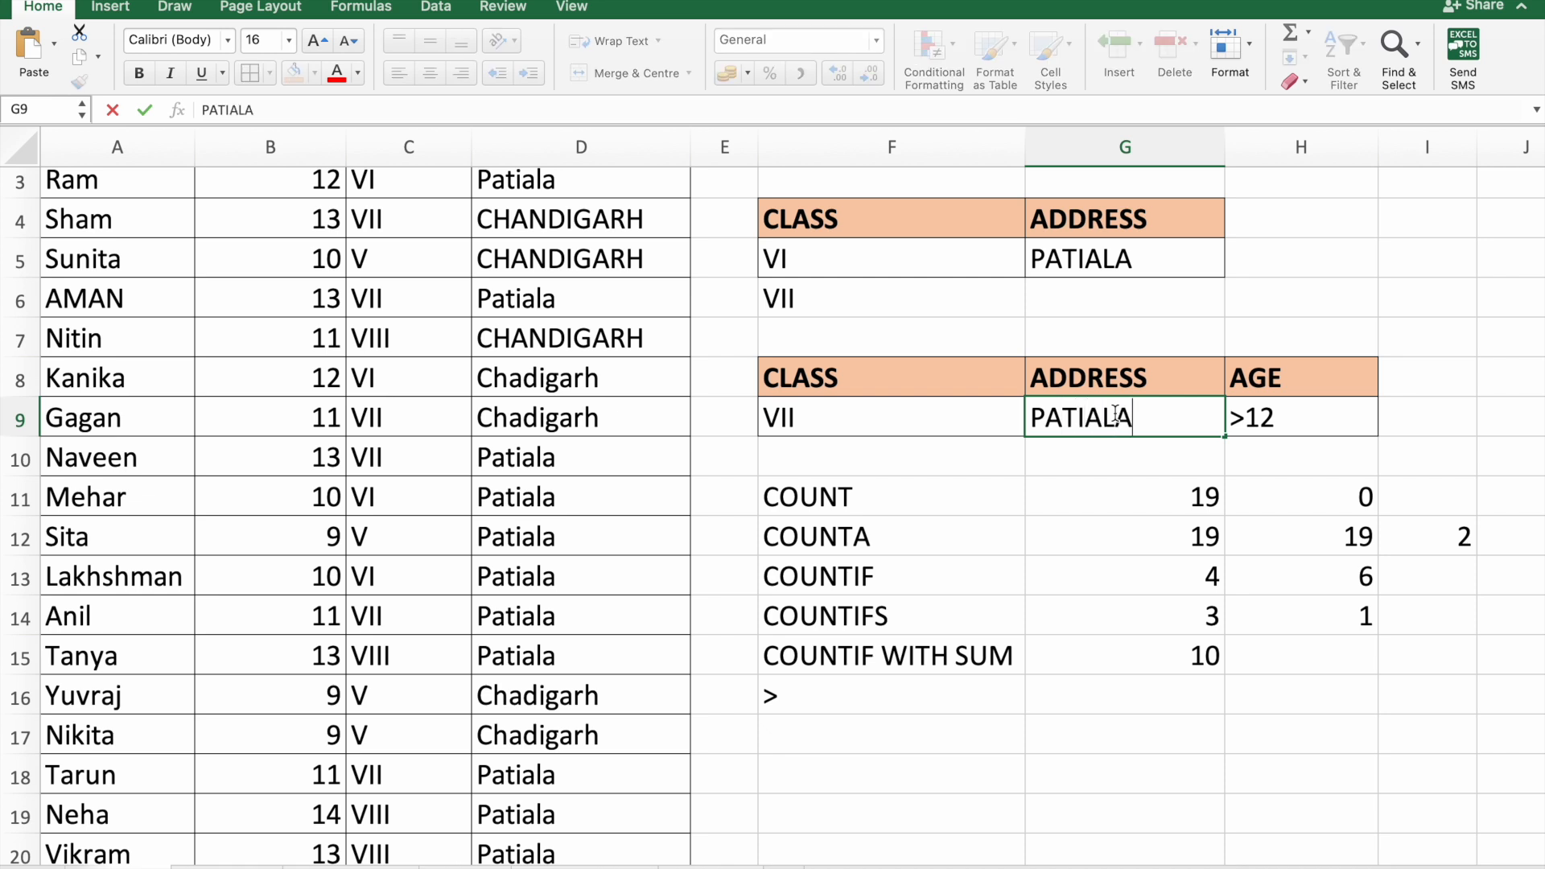
key(Return)
click(1304, 653)
click(1318, 608)
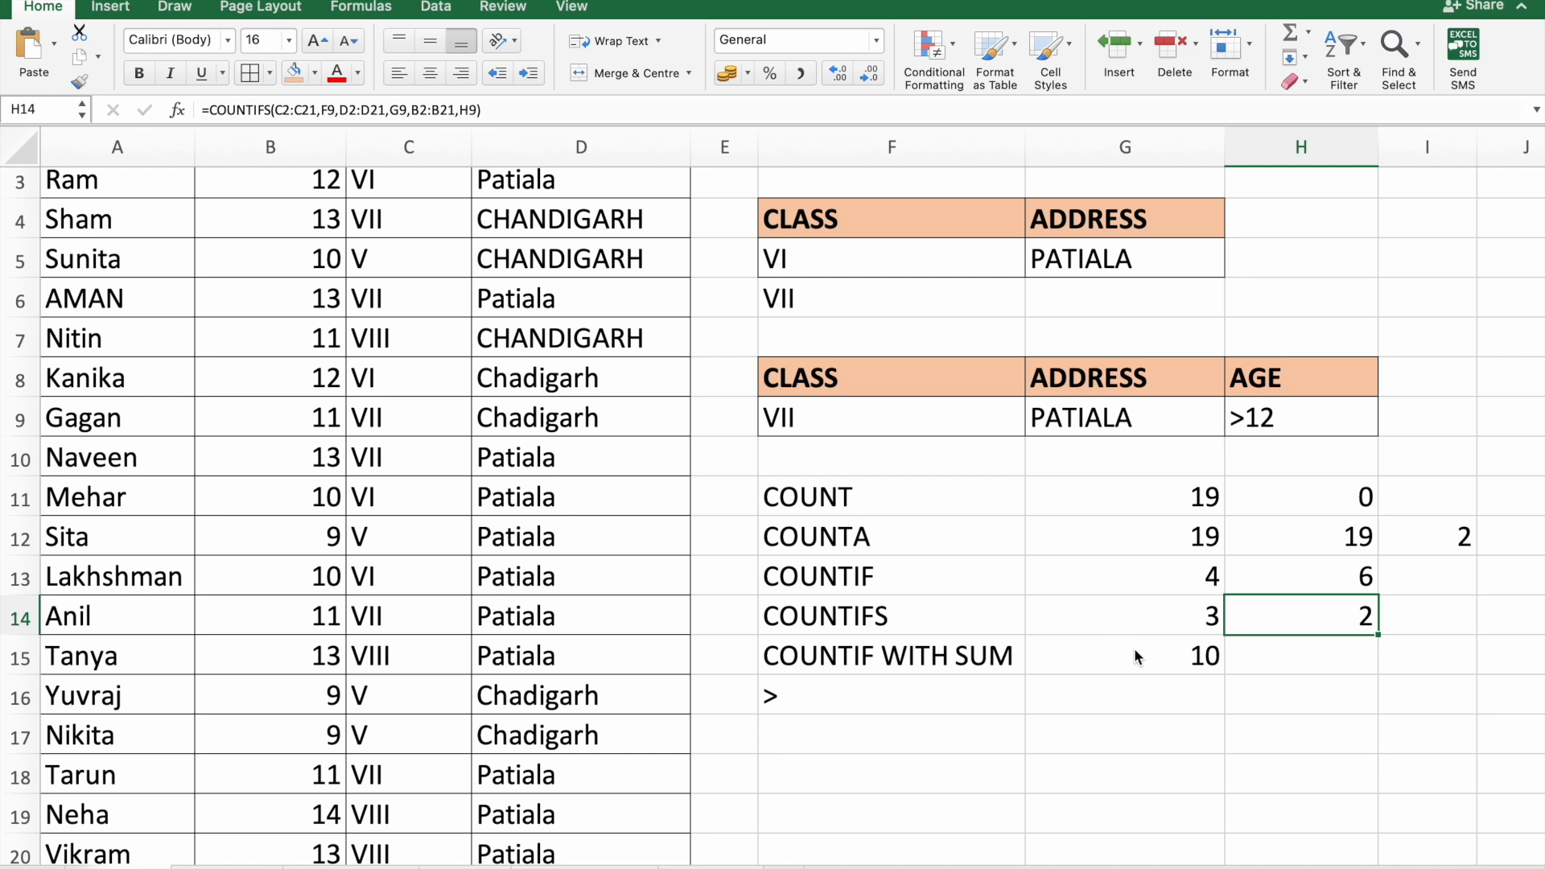
- Enter a COUNTIFS formula in G16 with the Age range B2:B21 and H9 as its criterion
scroll(1046, 724, up, 2)
click(977, 793)
click(977, 784)
click(1090, 765)
text(=COUNTIFS()
drag(270, 218, 269, 845)
text(,)
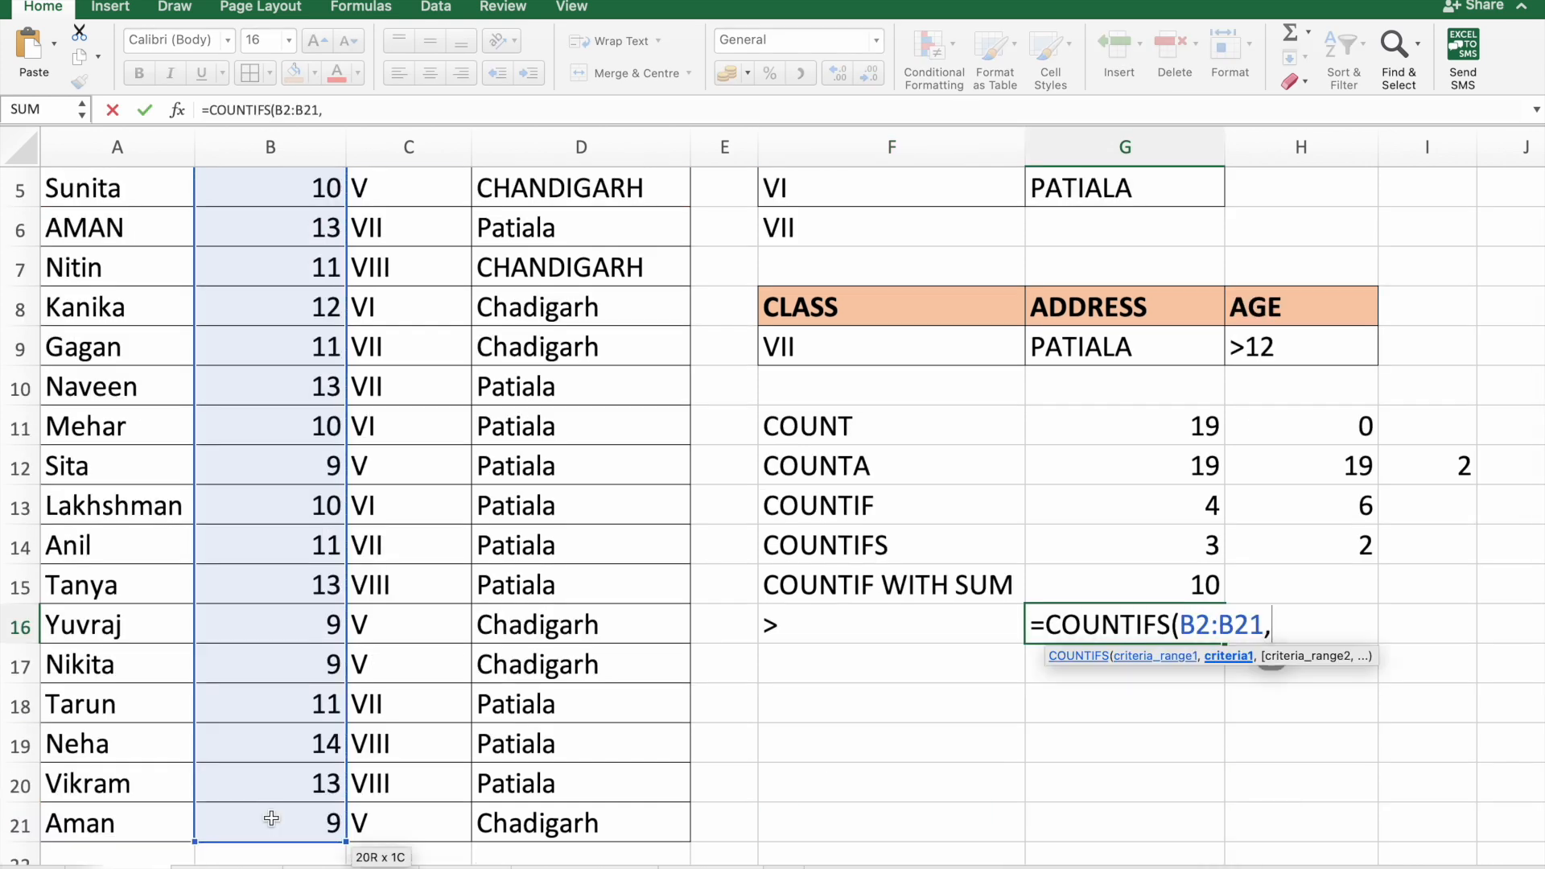
click(1316, 355)
key(Return)
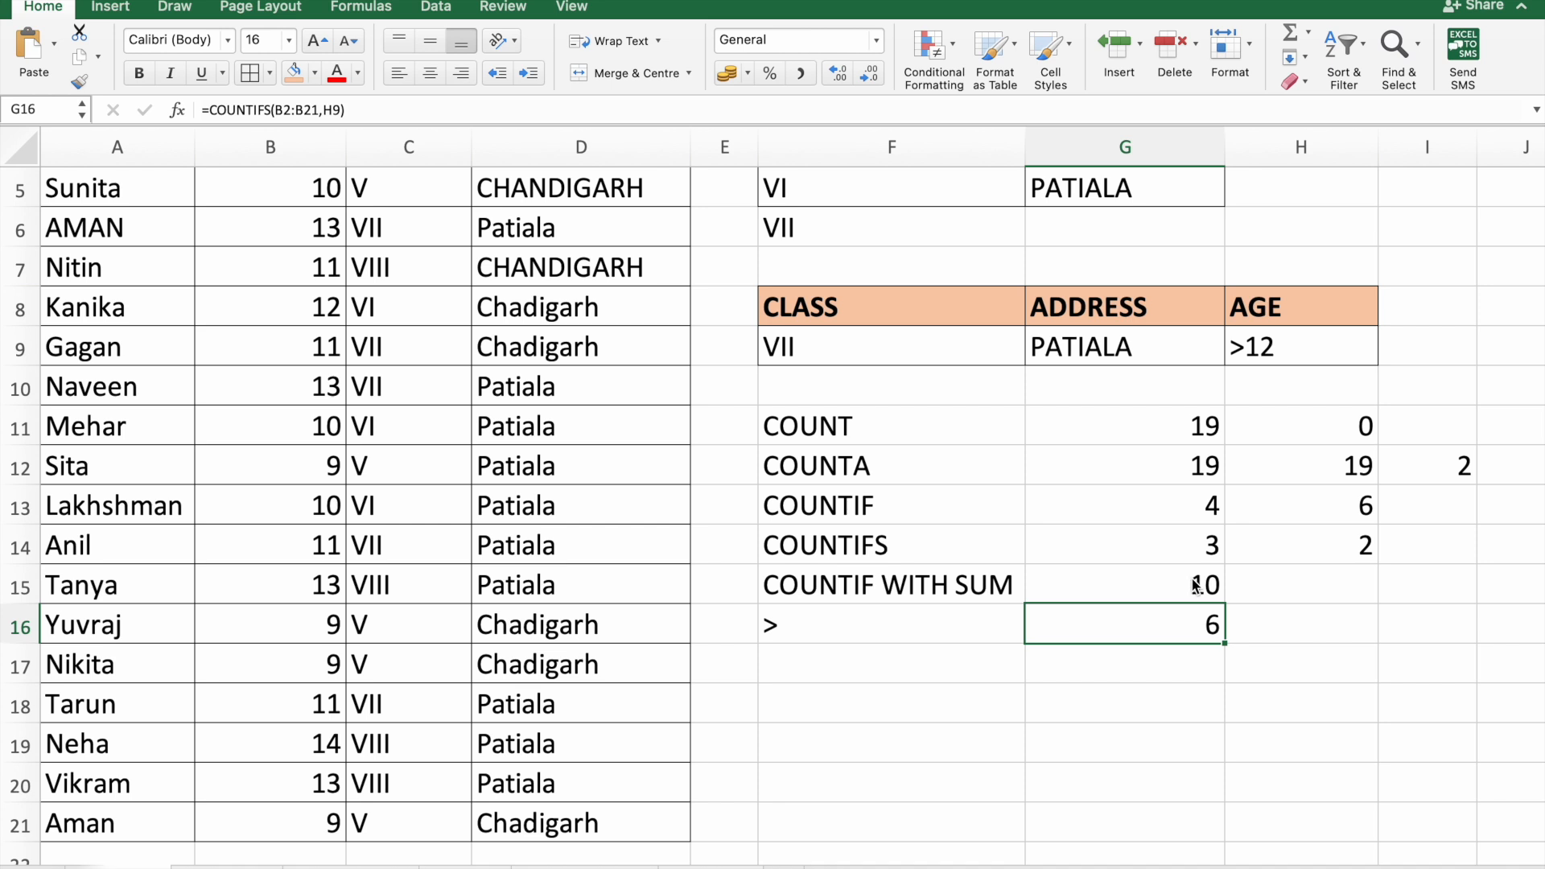
- Remove the greater-than sign from the age criterion in H9 so that it reads 12
click(1244, 353)
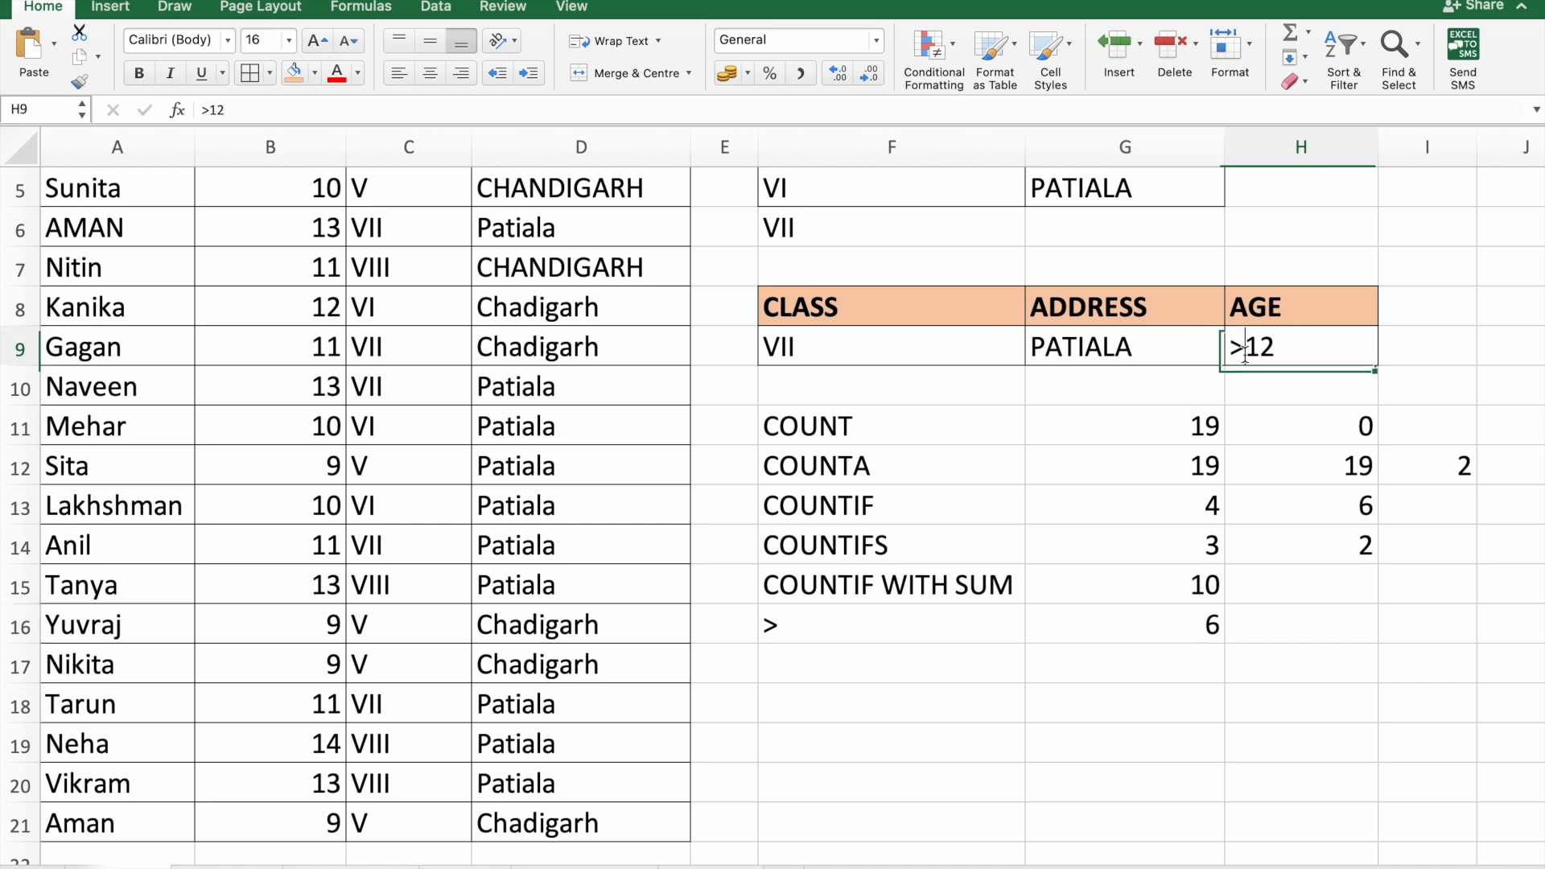
double_click(1244, 355)
key(BackSpace)
key(Return)
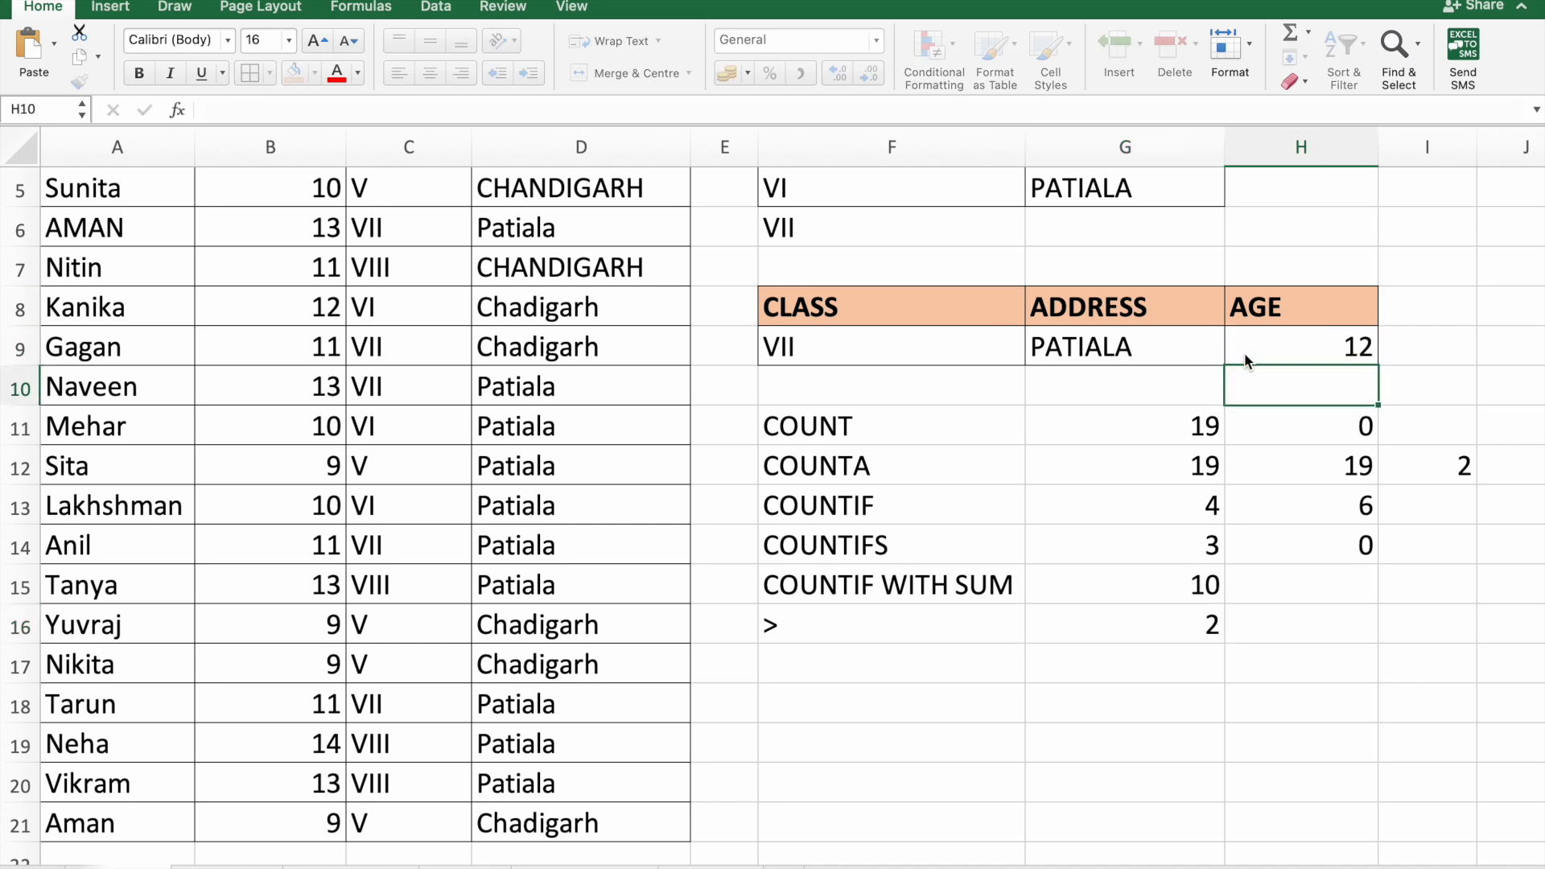
- Change the G16 formula to =COUNTIFS(B2:B21,">"&H9) so the greater-than sign is joined to the age criterion, and review it
click(1174, 641)
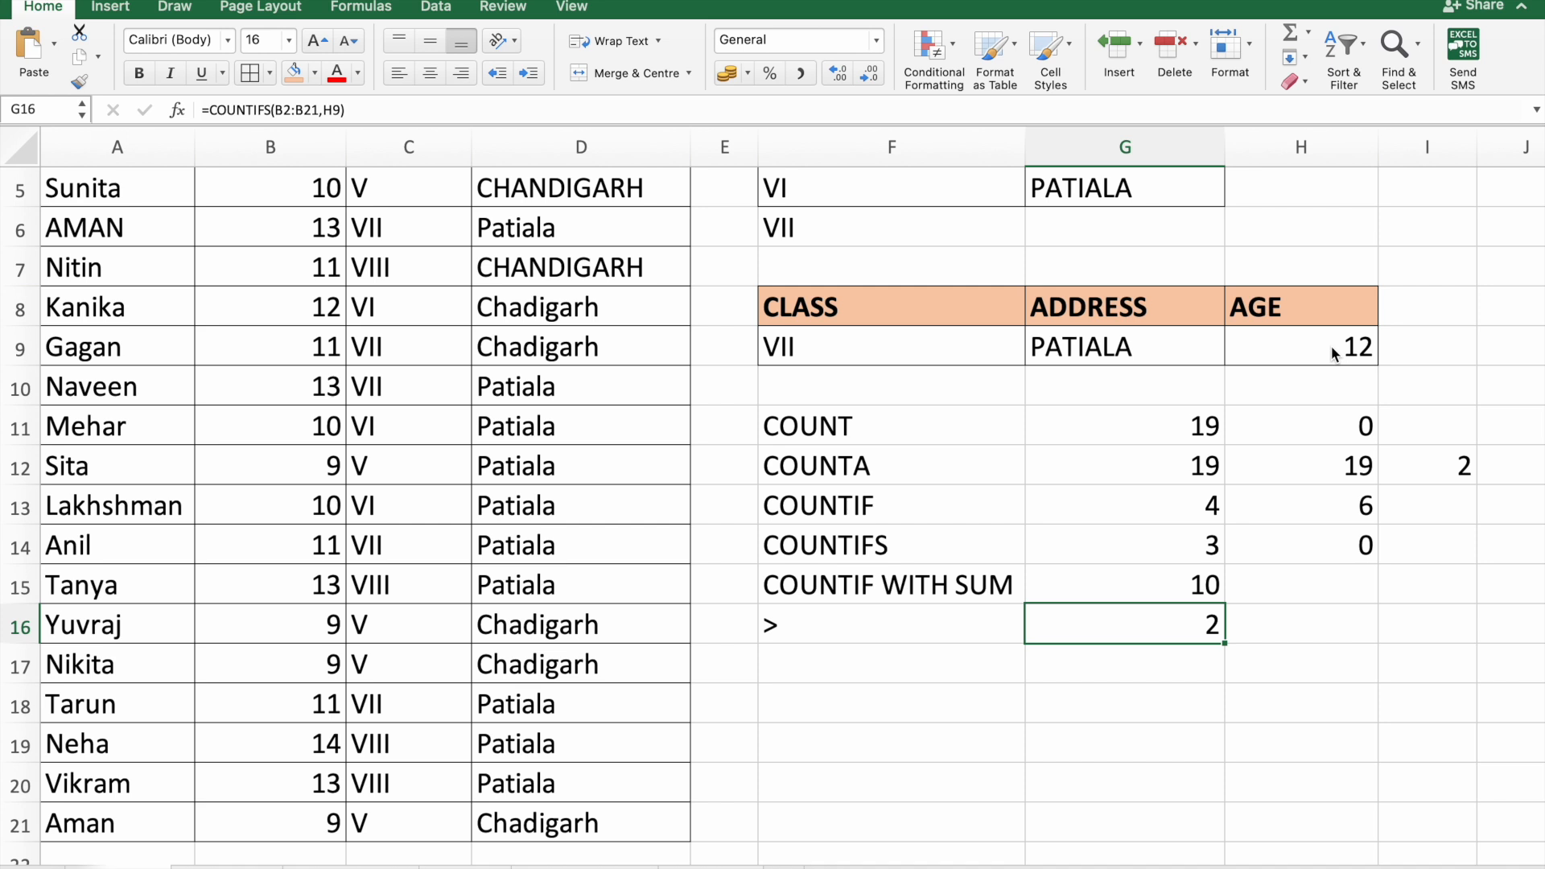
double_click(1184, 634)
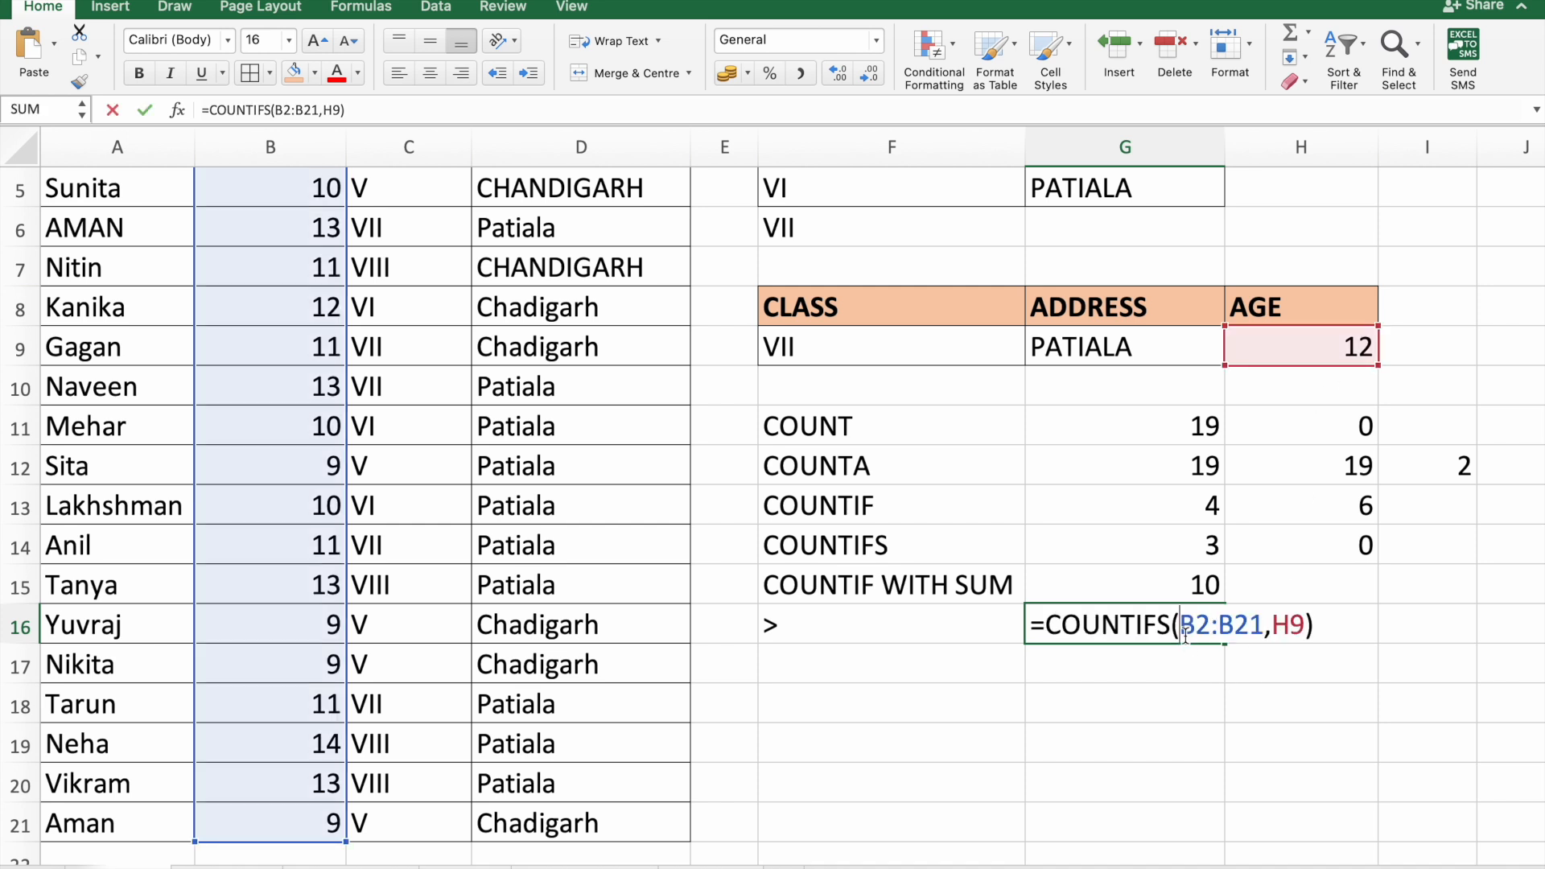
click(1278, 632)
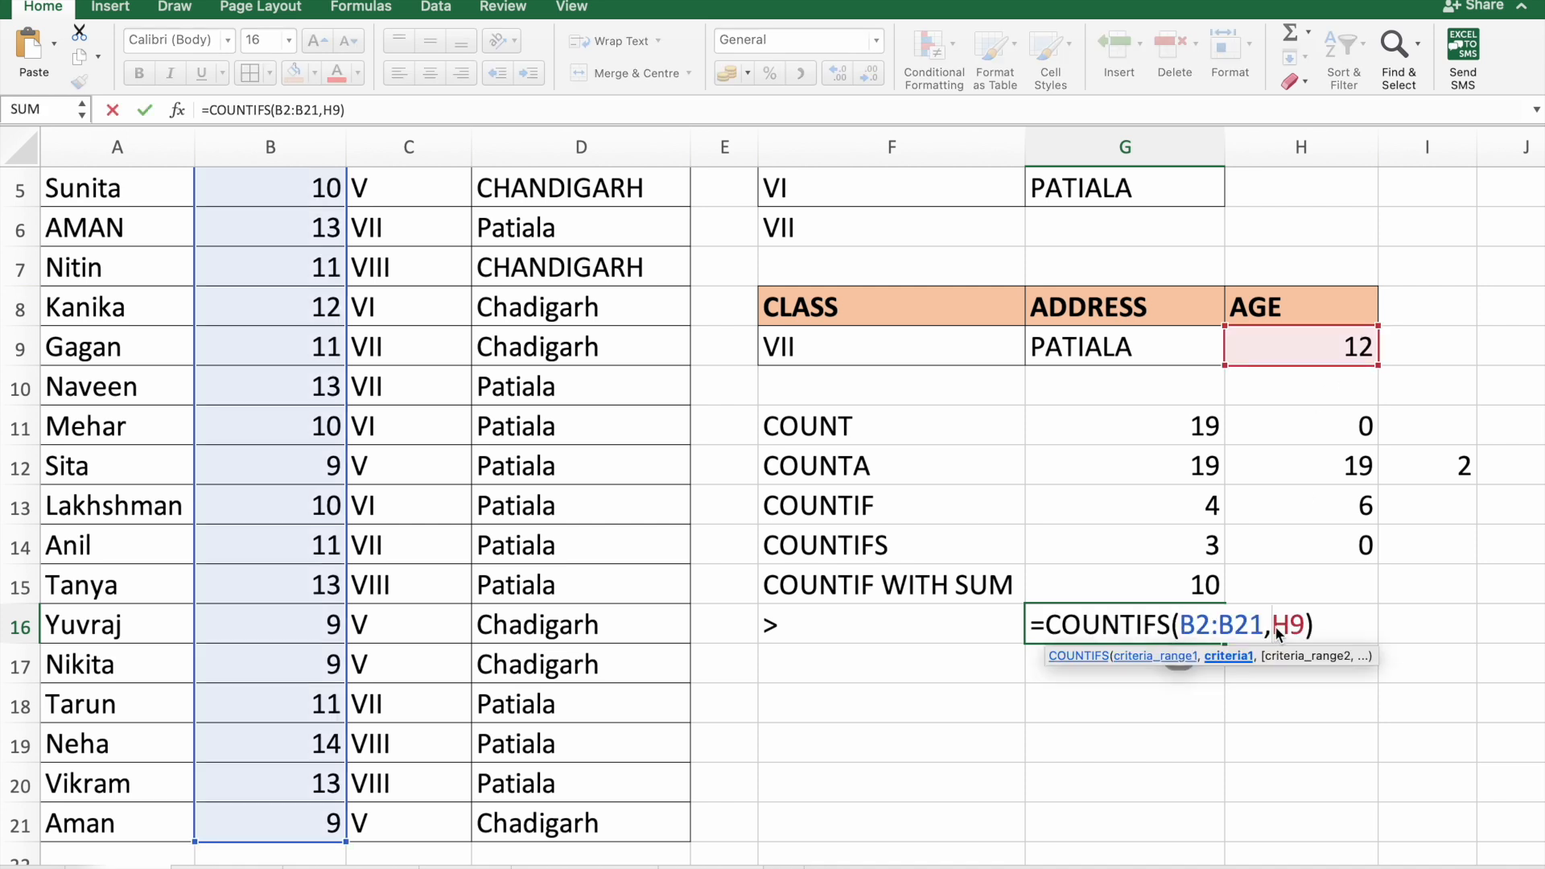
text(">)
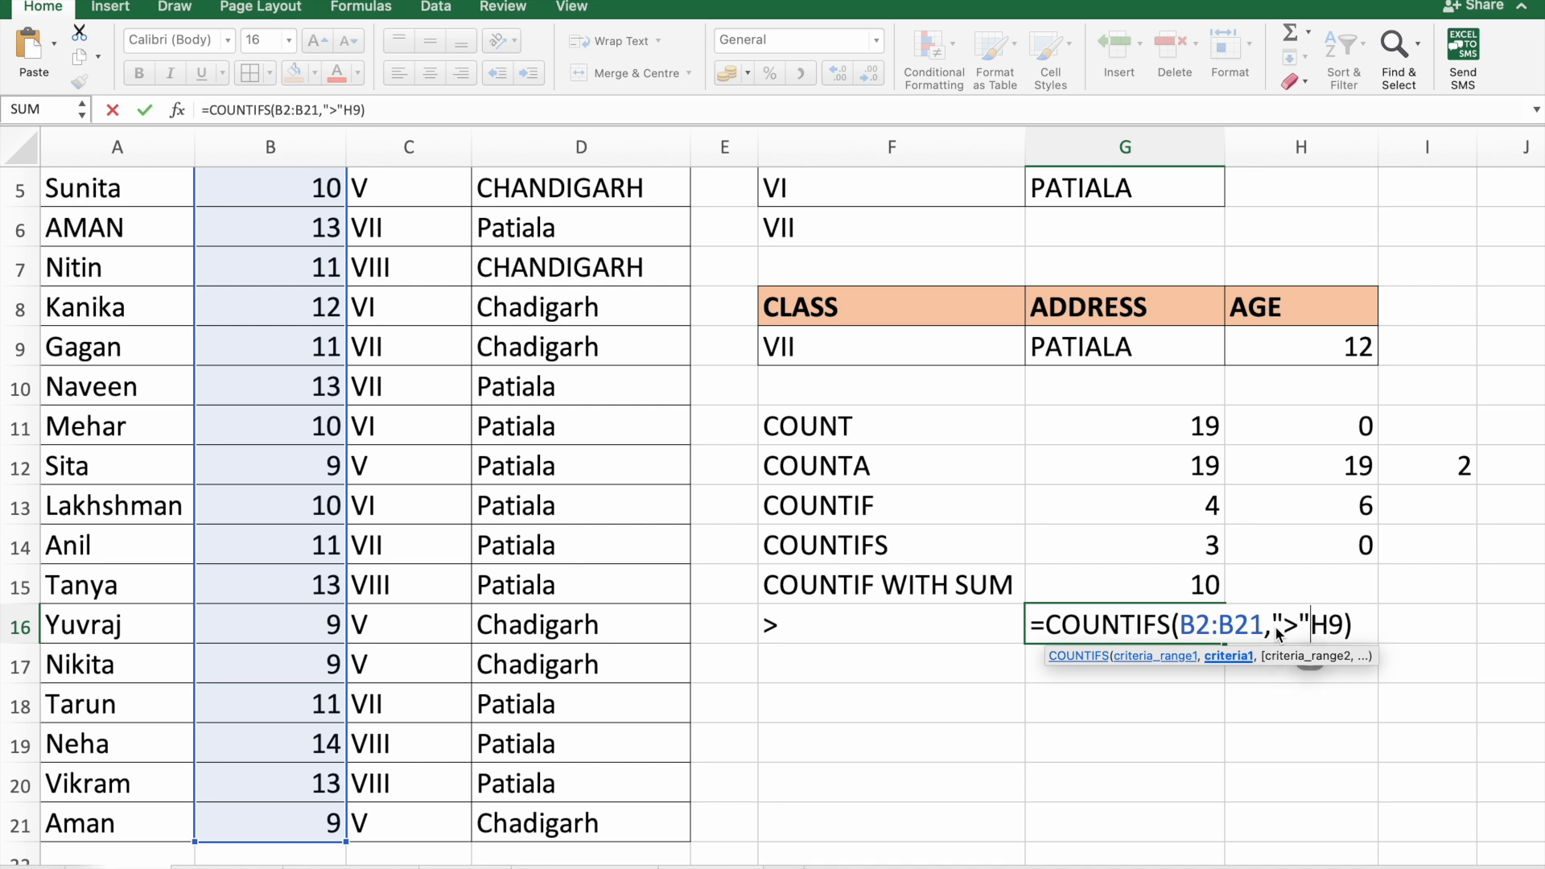
text("&)
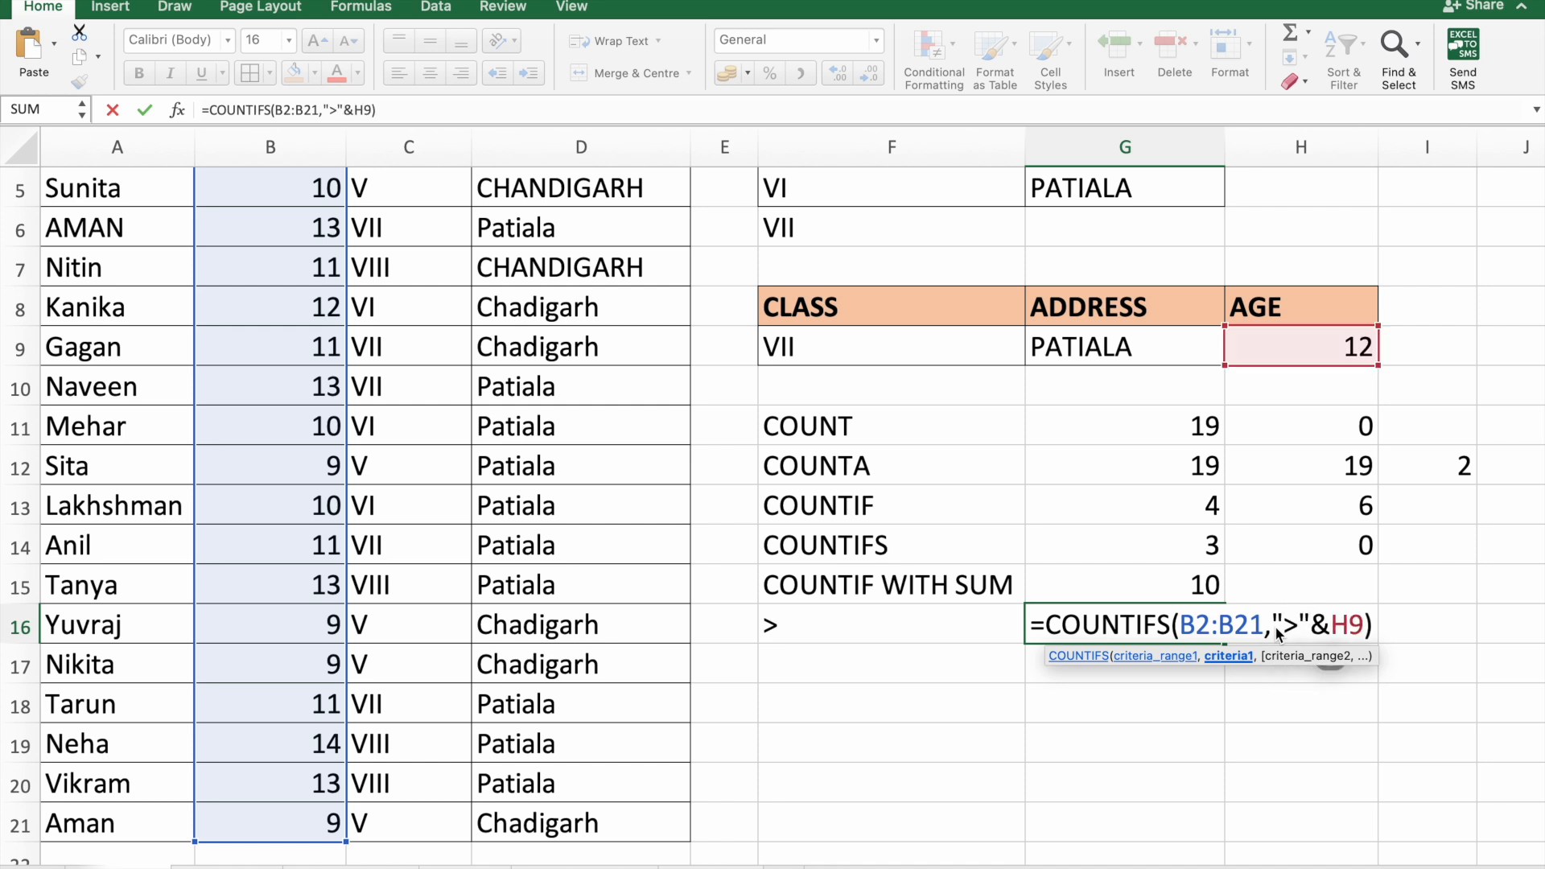
key(Return)
click(1165, 634)
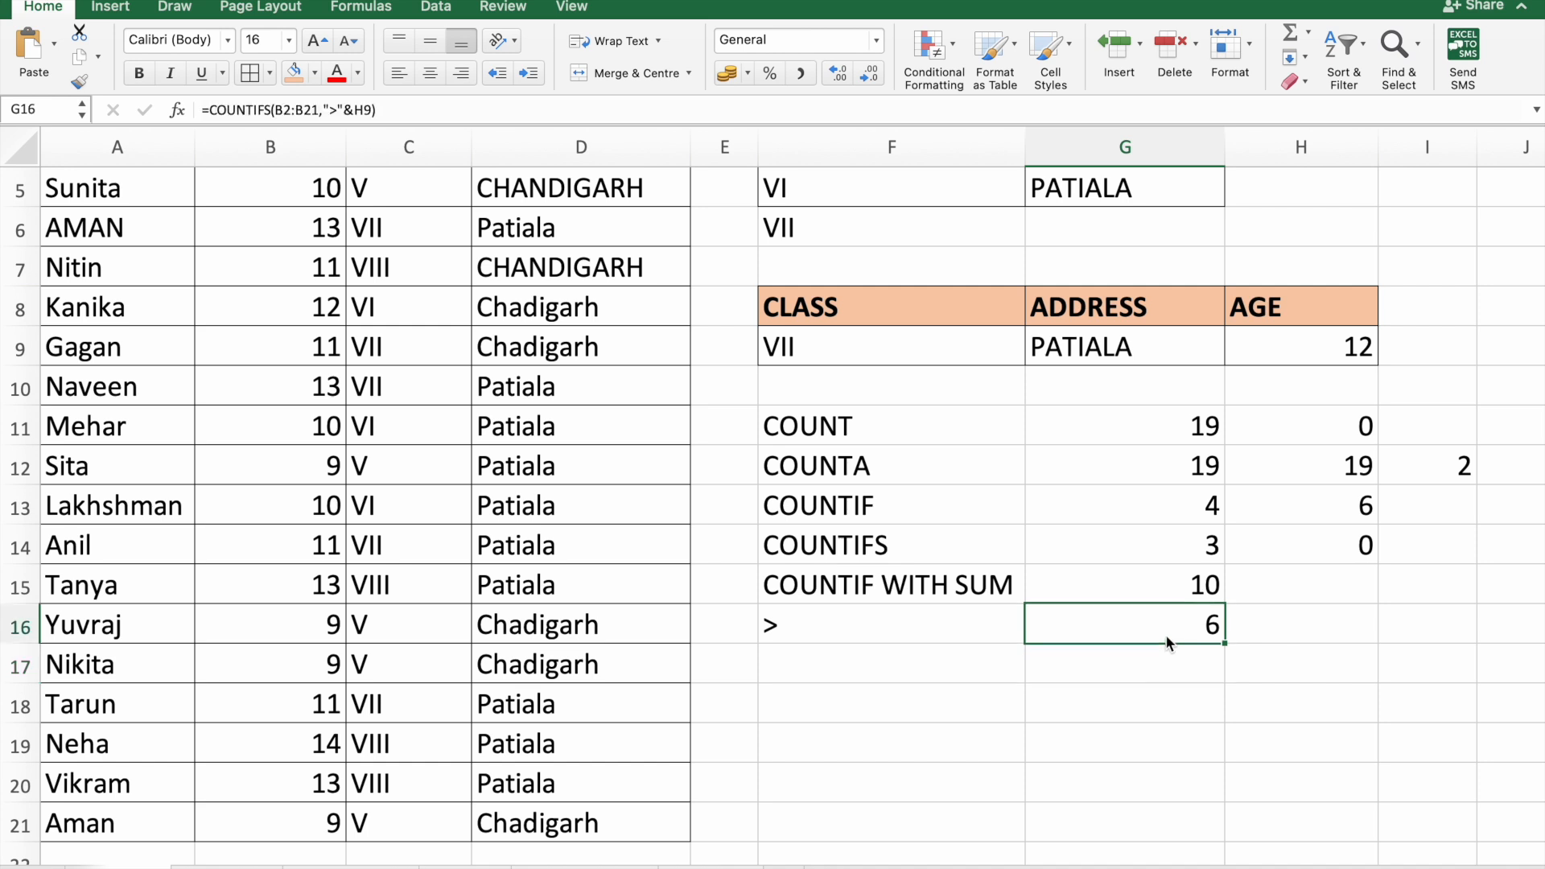
double_click(1165, 634)
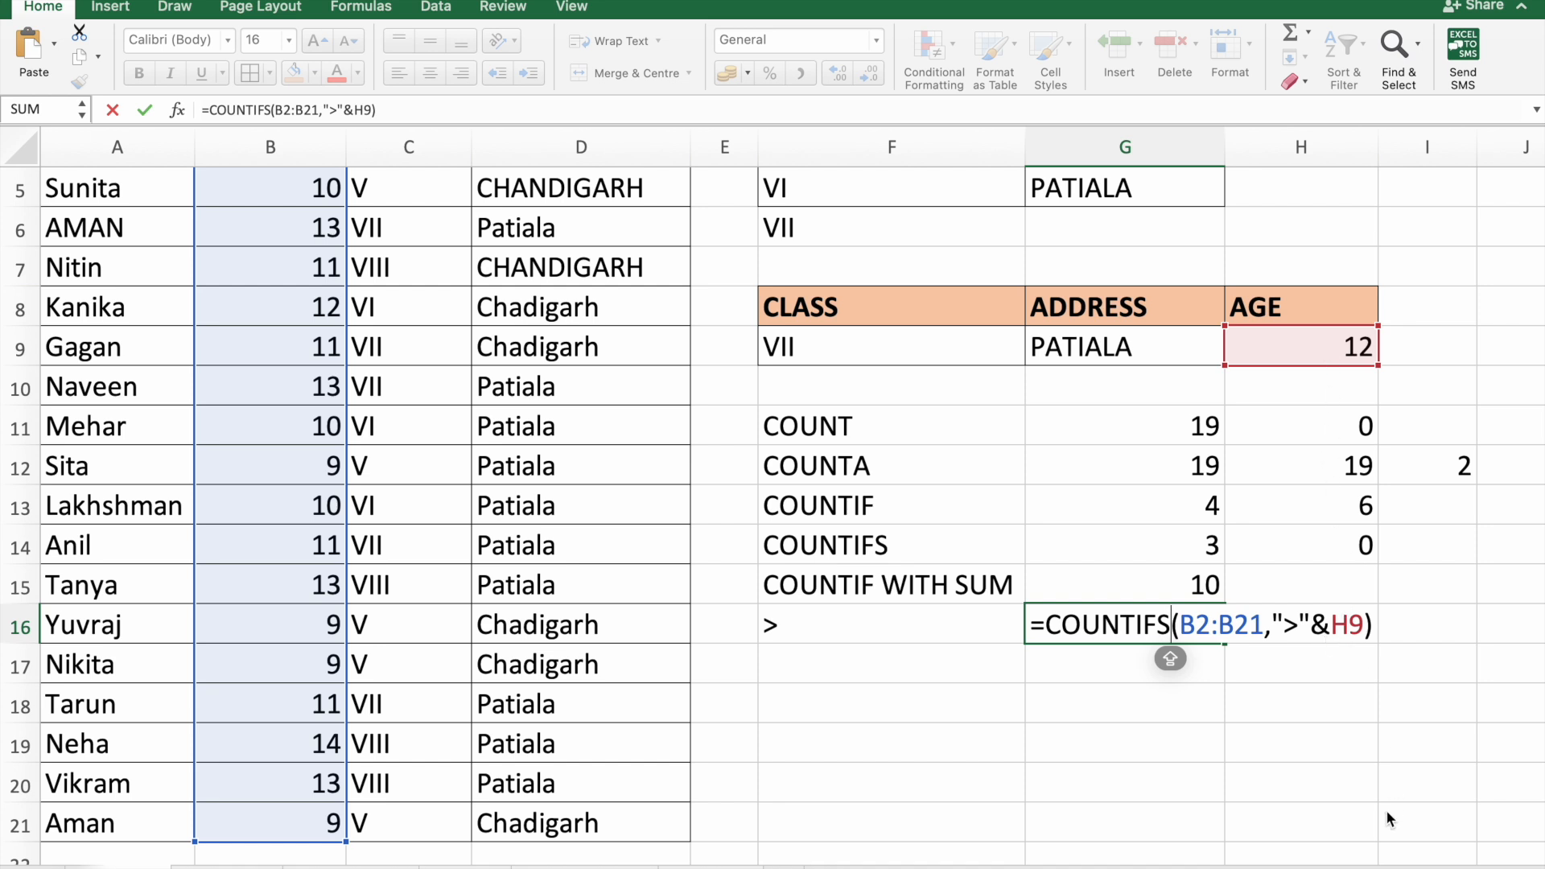
key(Return)
- Add the label COUNTBLANK in F17 below the greater-than row
click(948, 657)
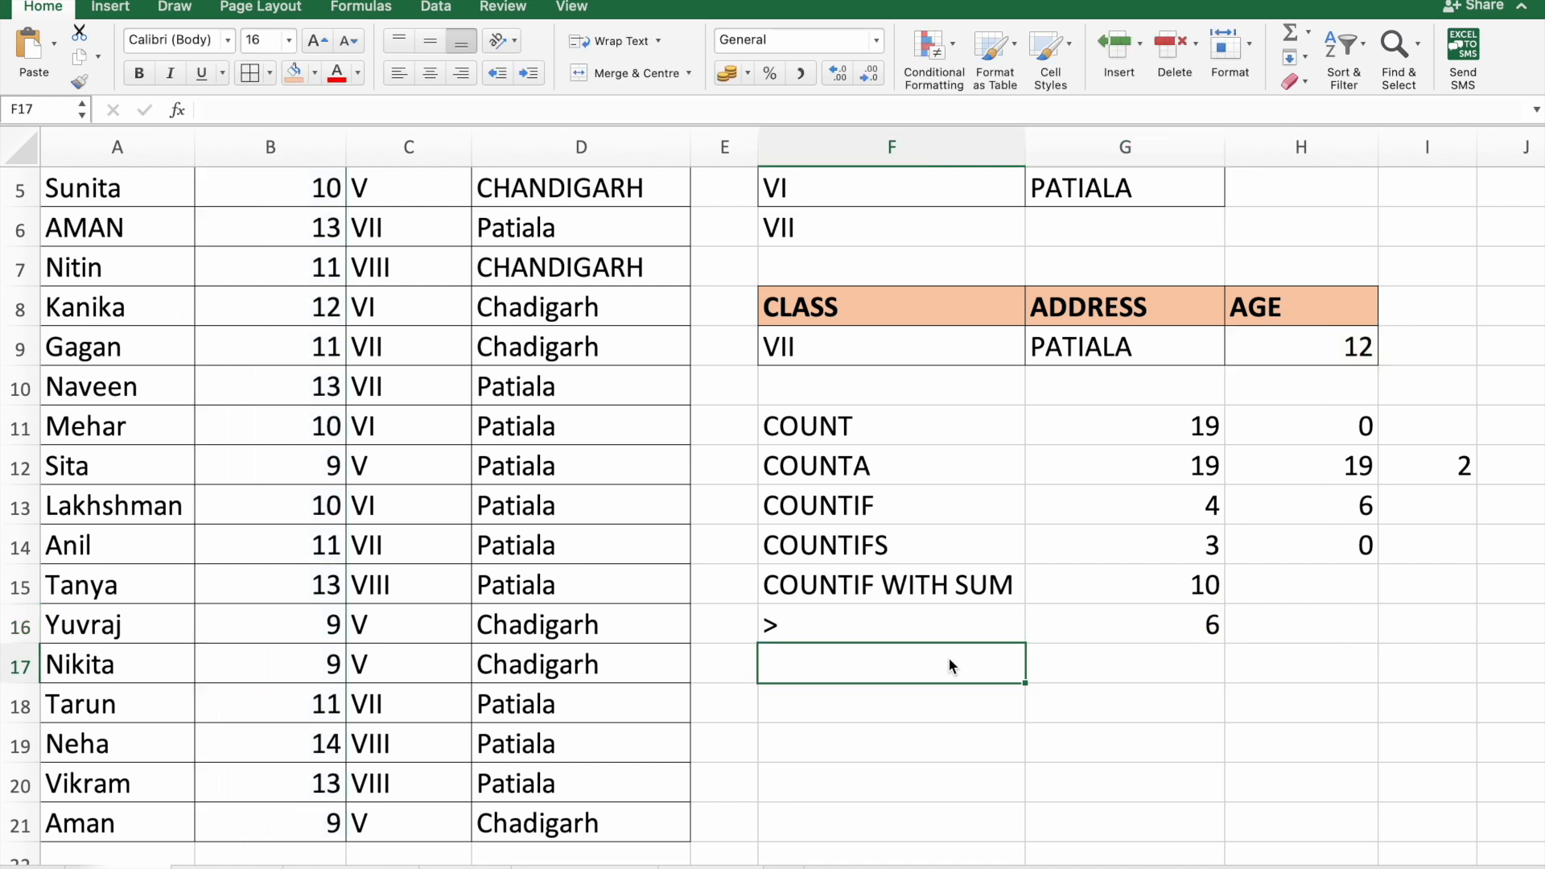
text(COUNI)
key(Caps_Lock)
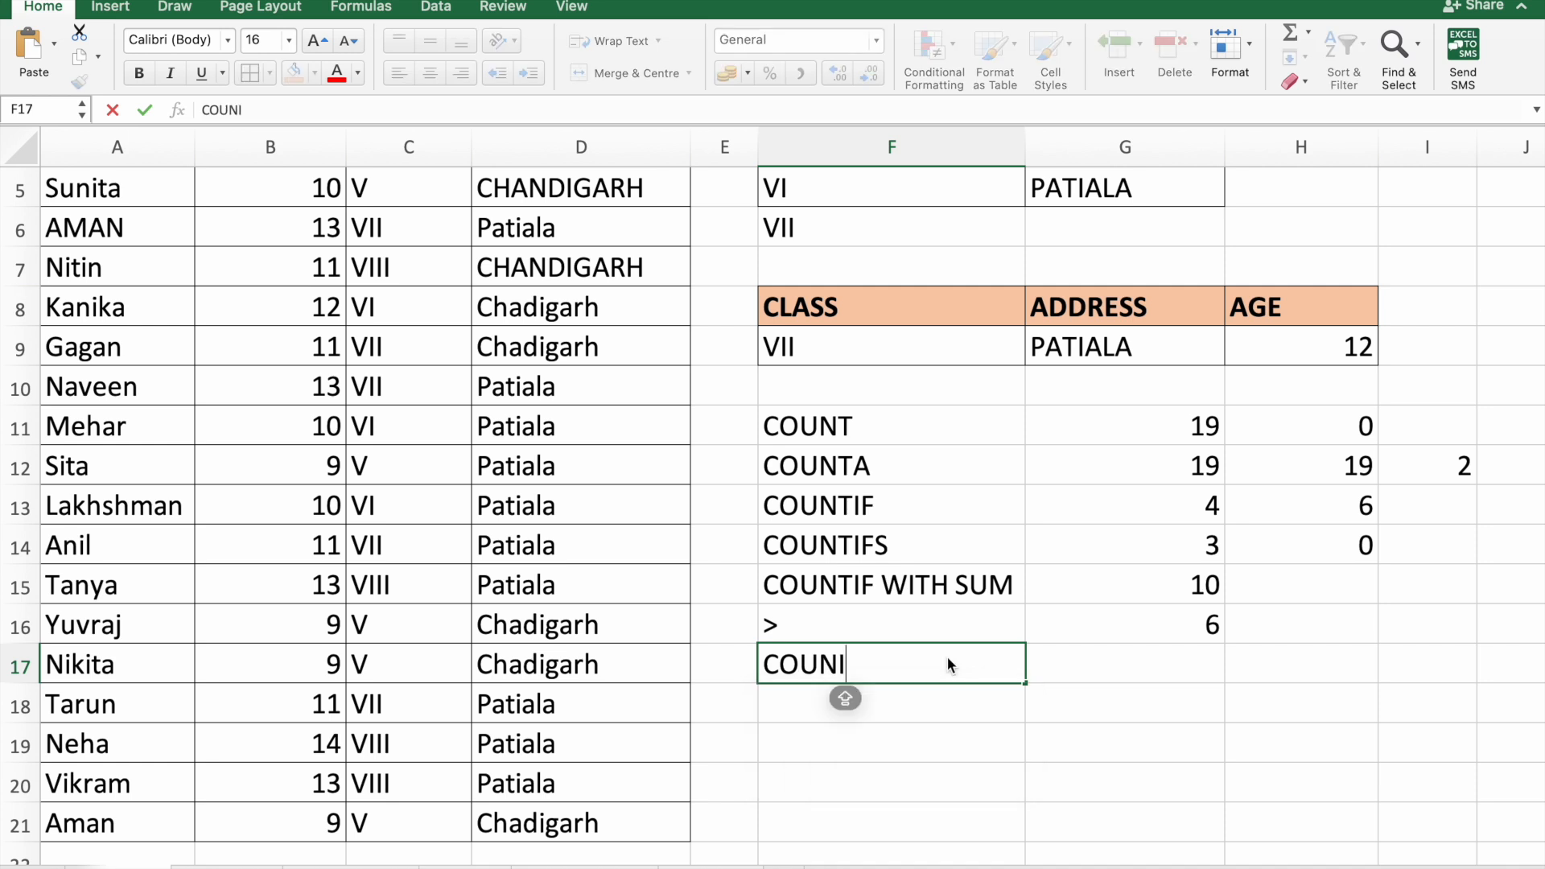
key(BackSpace)
text(TBLANK)
key(Tab)
- Enter a COUNTBLANK formula in G17 for the Address range D3:D21
text(=COU)
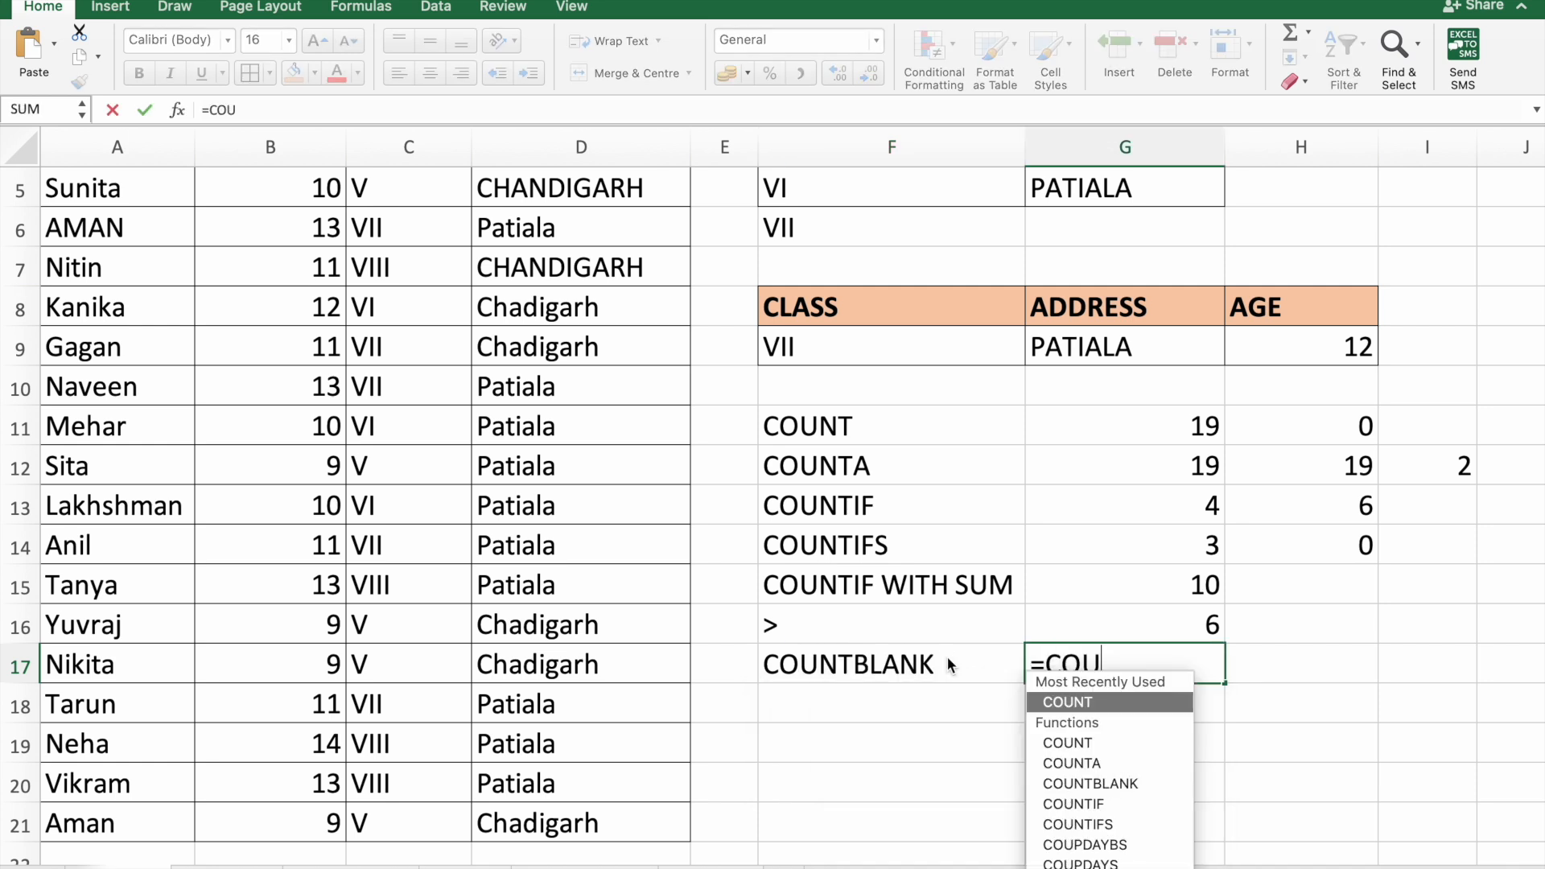
text(NTBLANK)
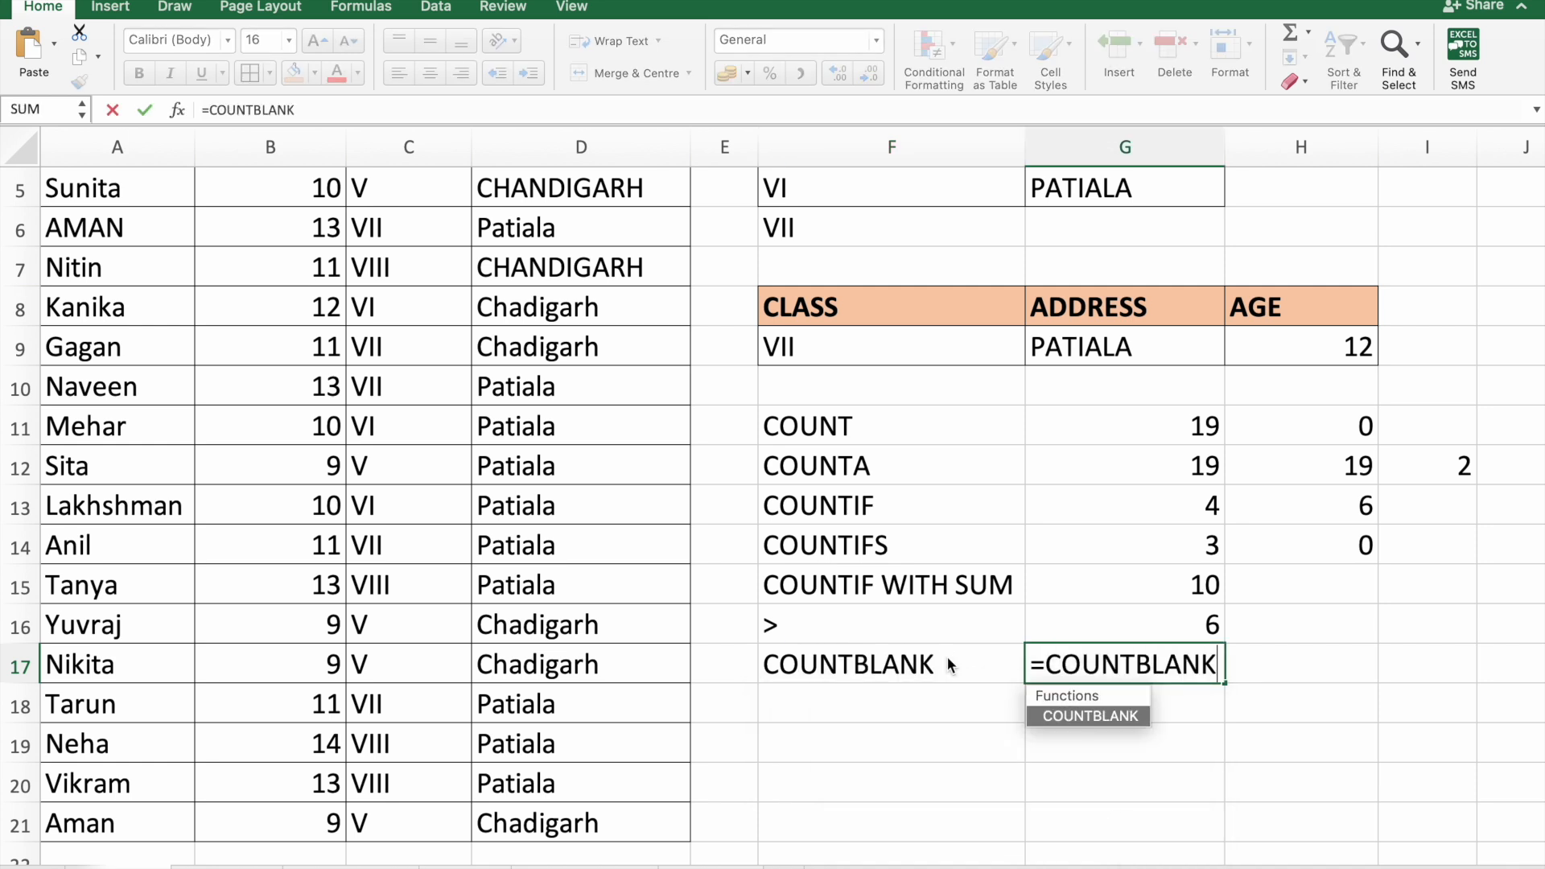
text(()
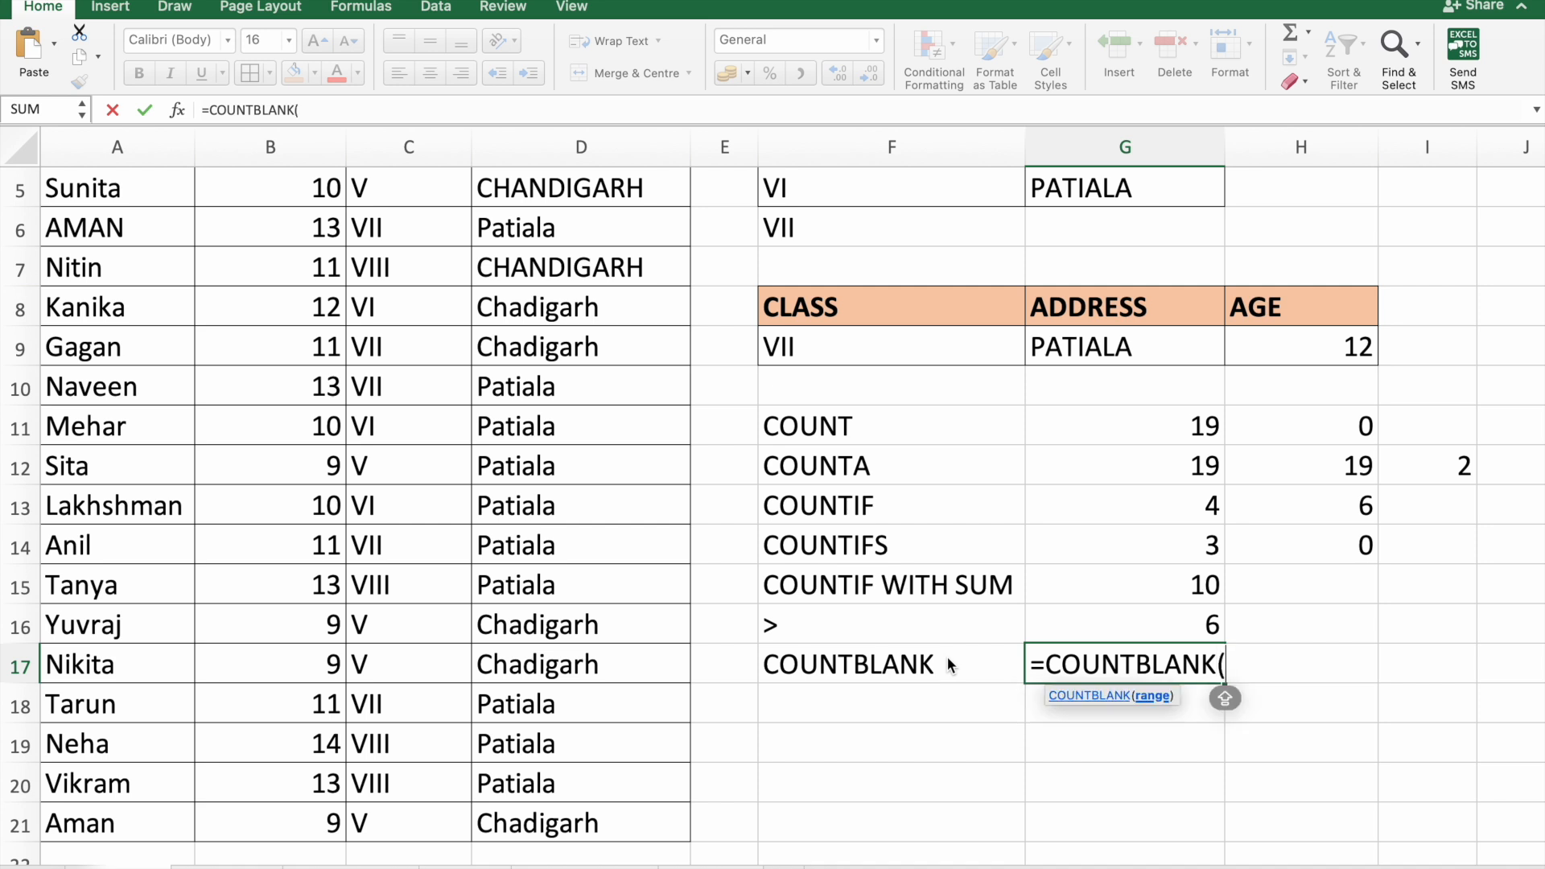
scroll(193, 496, up, 3)
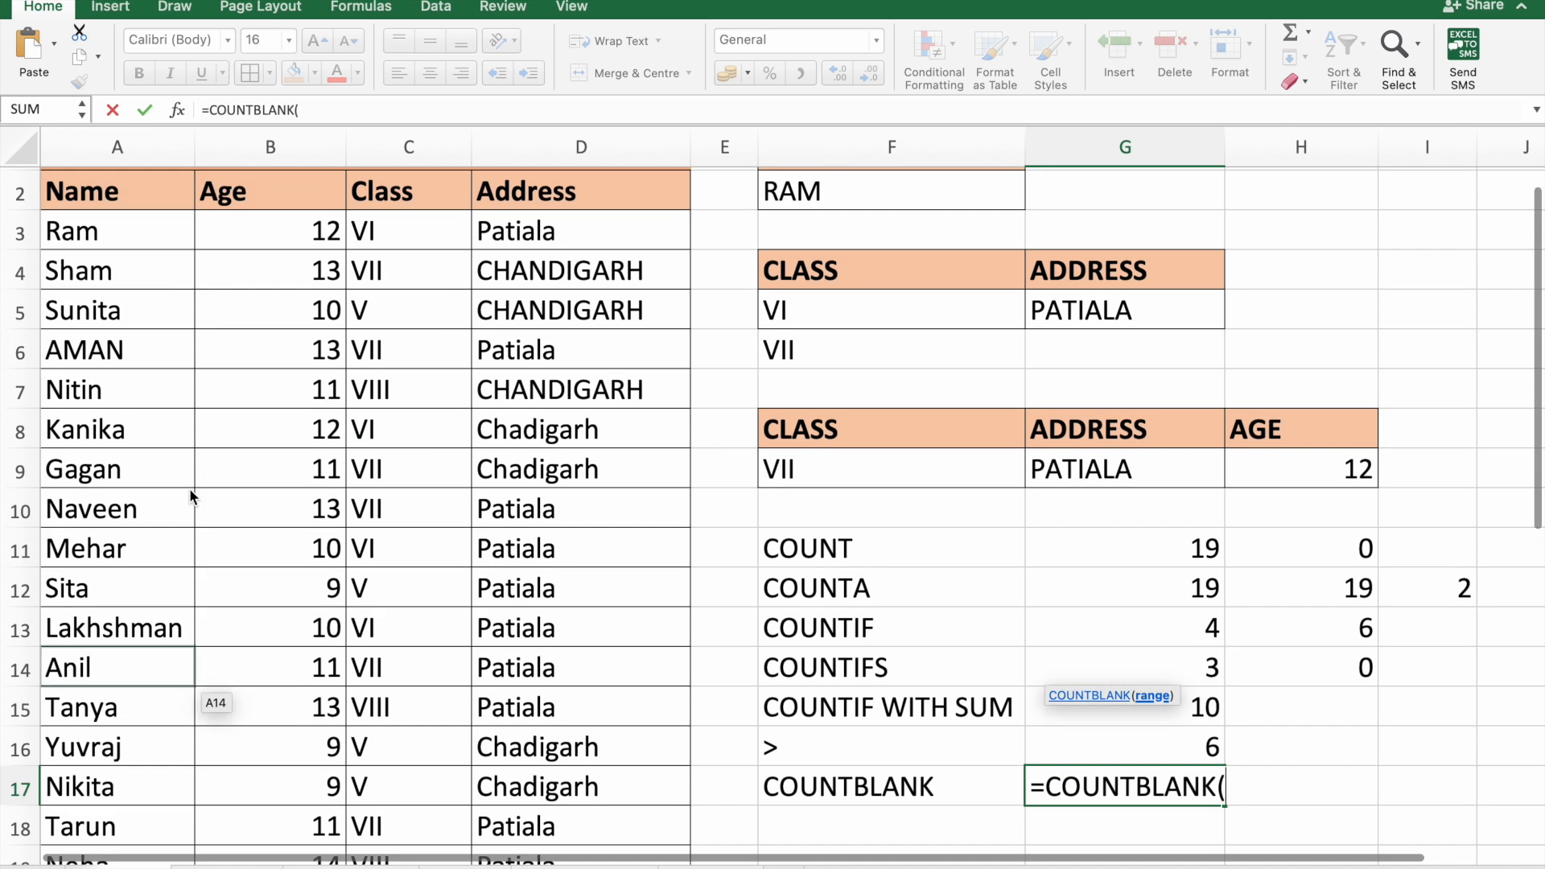
drag(576, 234, 535, 784)
key(Return)
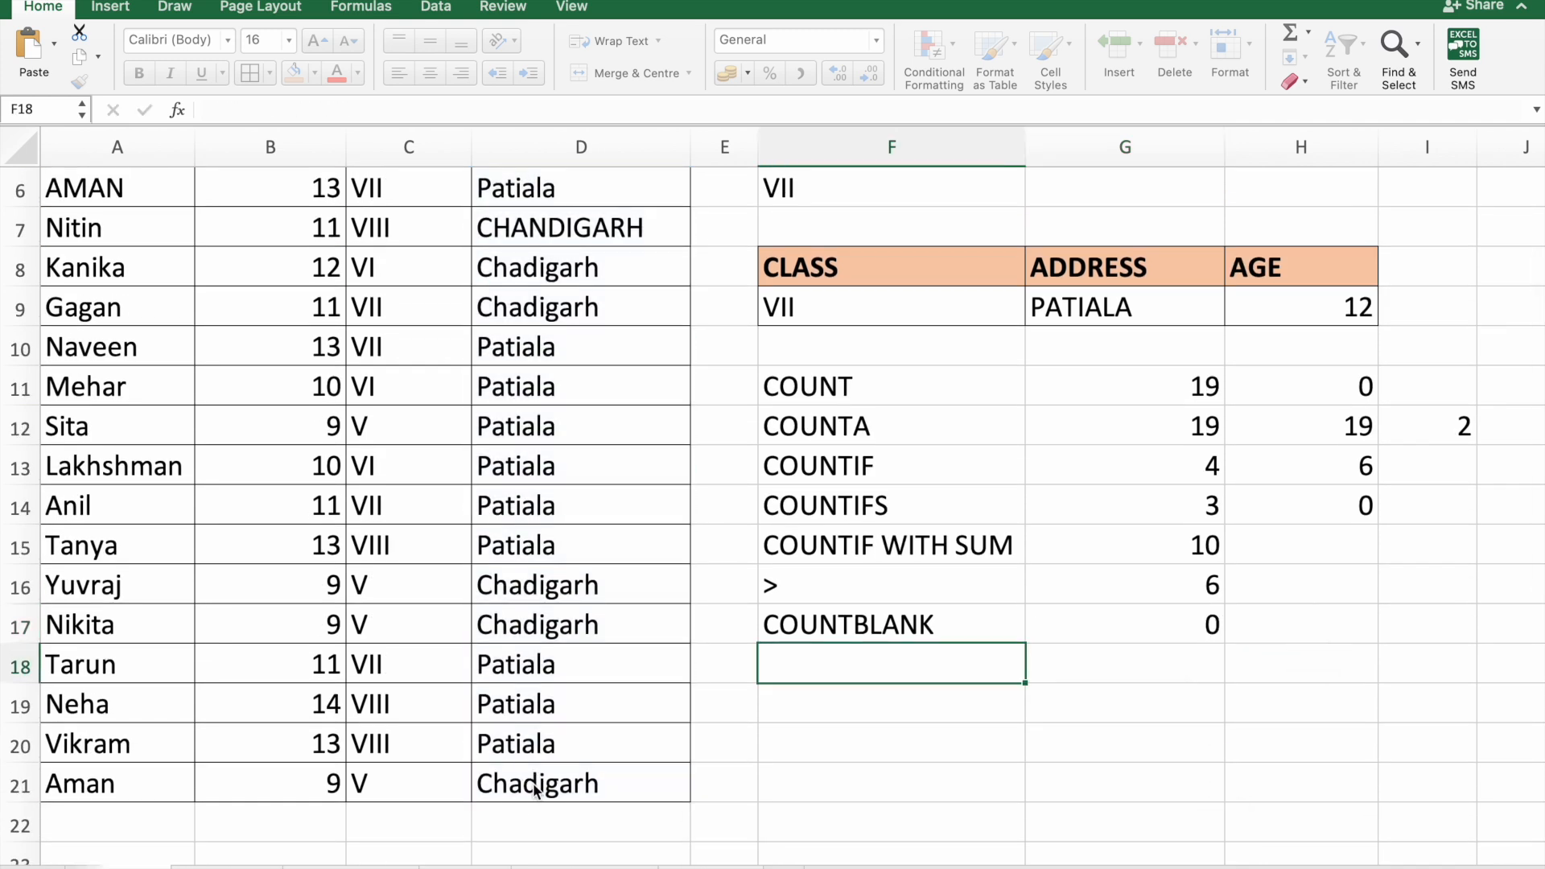
- Clear the addresses in D11, D15 and D18, and recheck the COUNTBLANK formula in G17
click(549, 399)
key(Delete)
key(Down)
key(Down)
key(Down)
key(Down)
key(Delete)
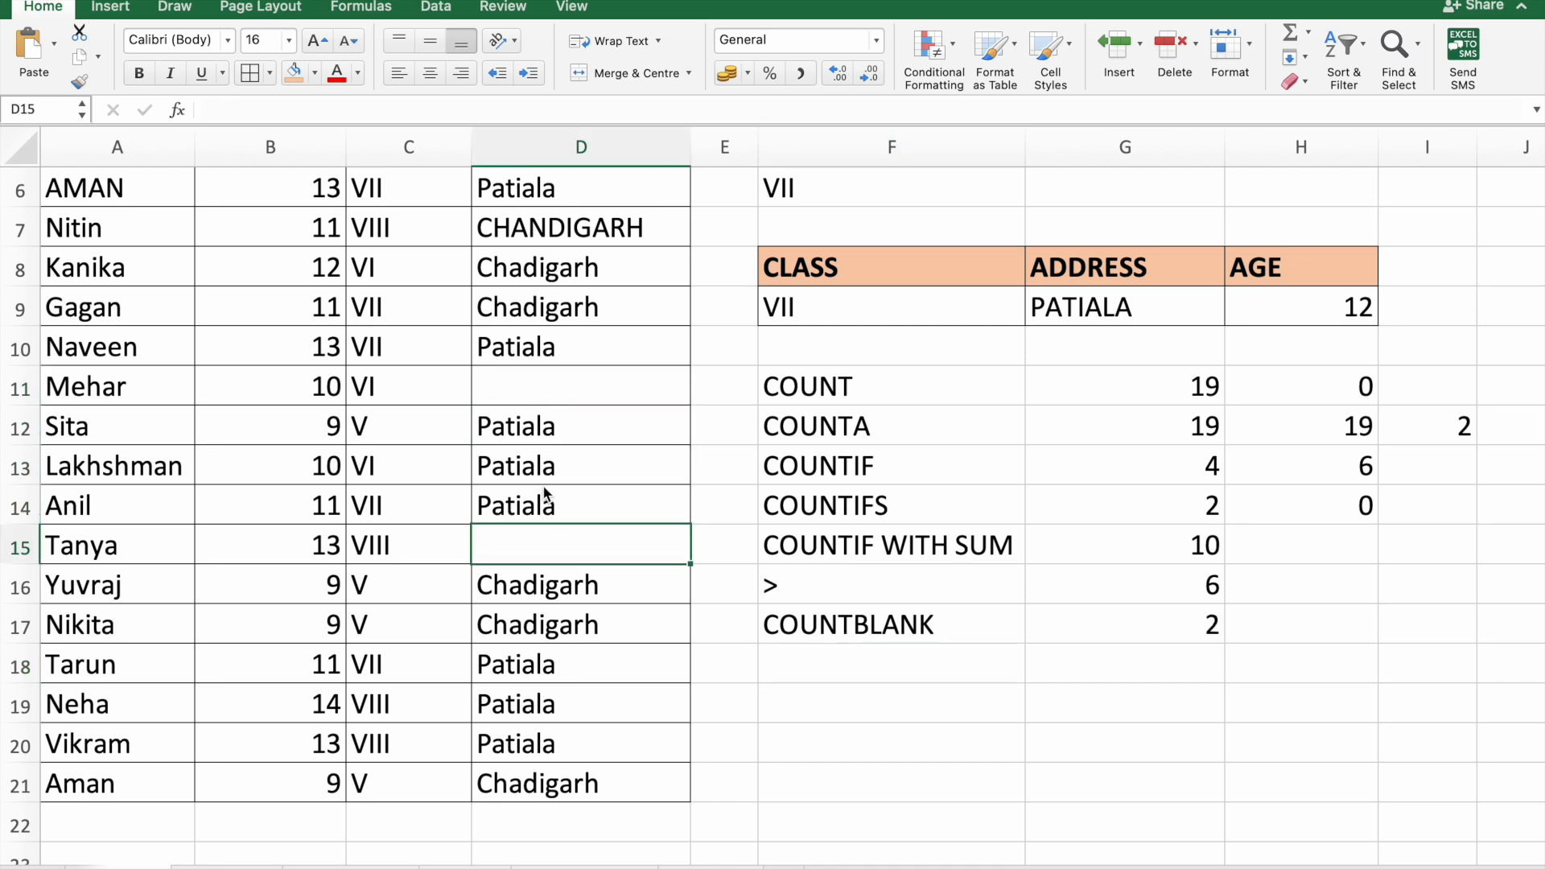
click(550, 666)
key(Delete)
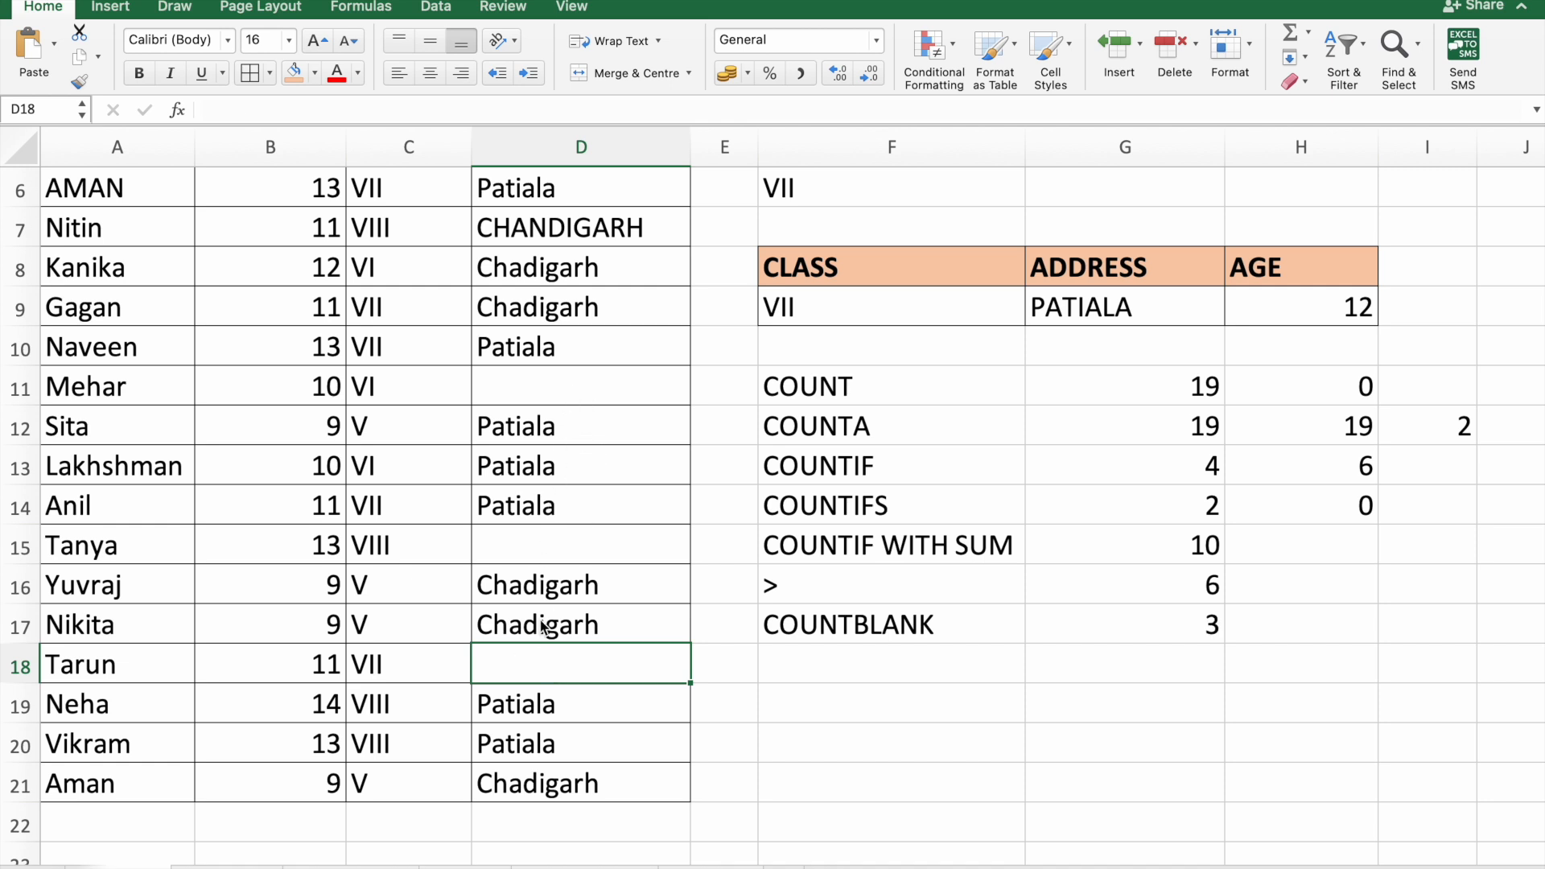
click(1194, 637)
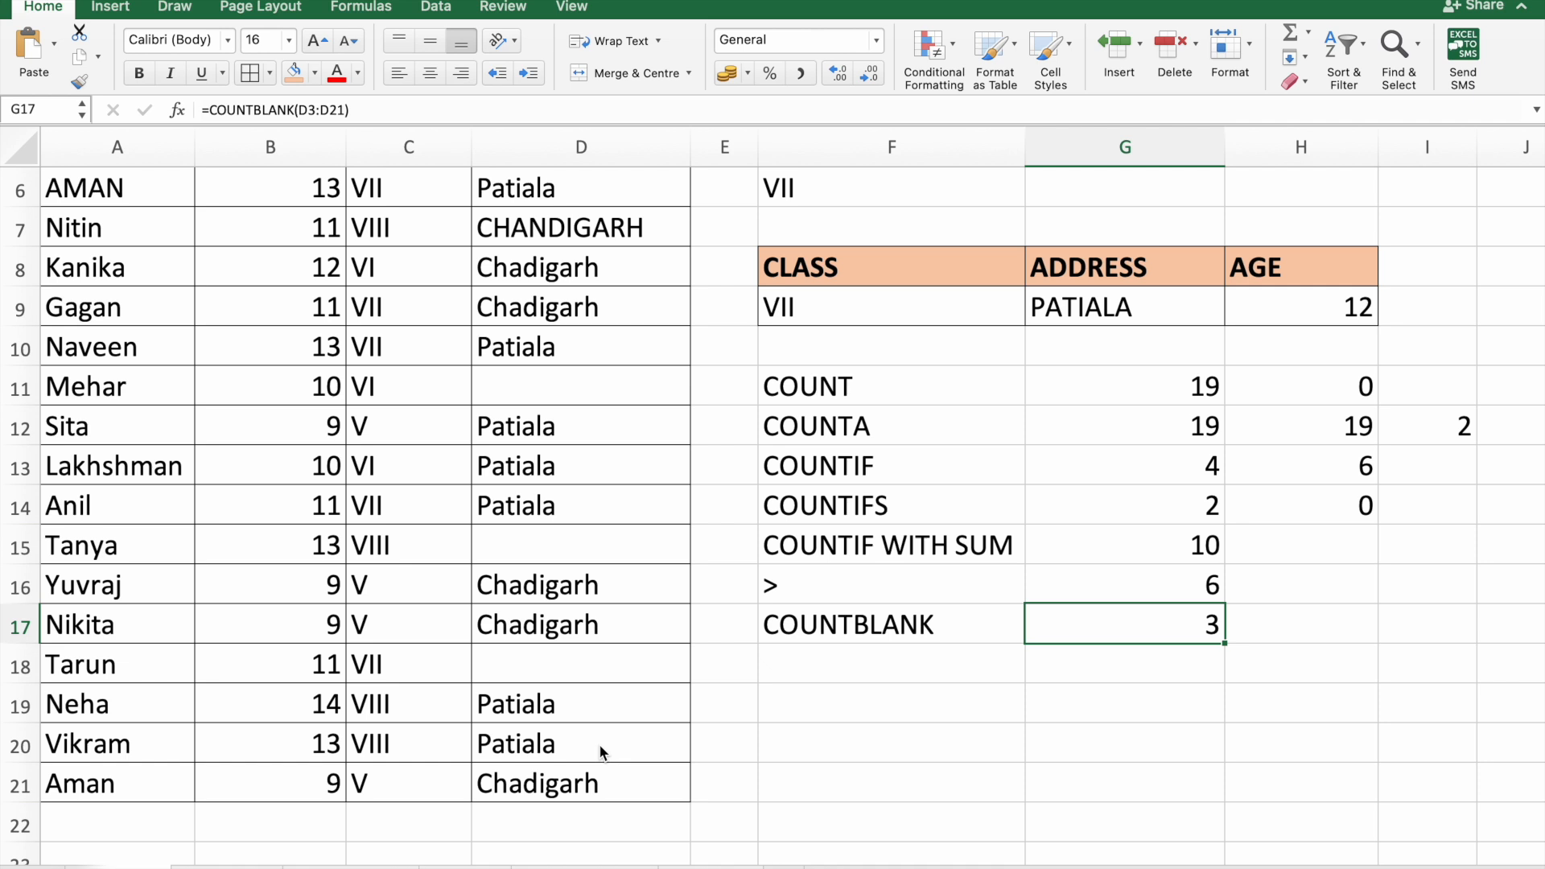
- Enter =COUNTIFS(D2:D21,"") in G18 to count the blank addresses with an empty-text criterion
click(1055, 671)
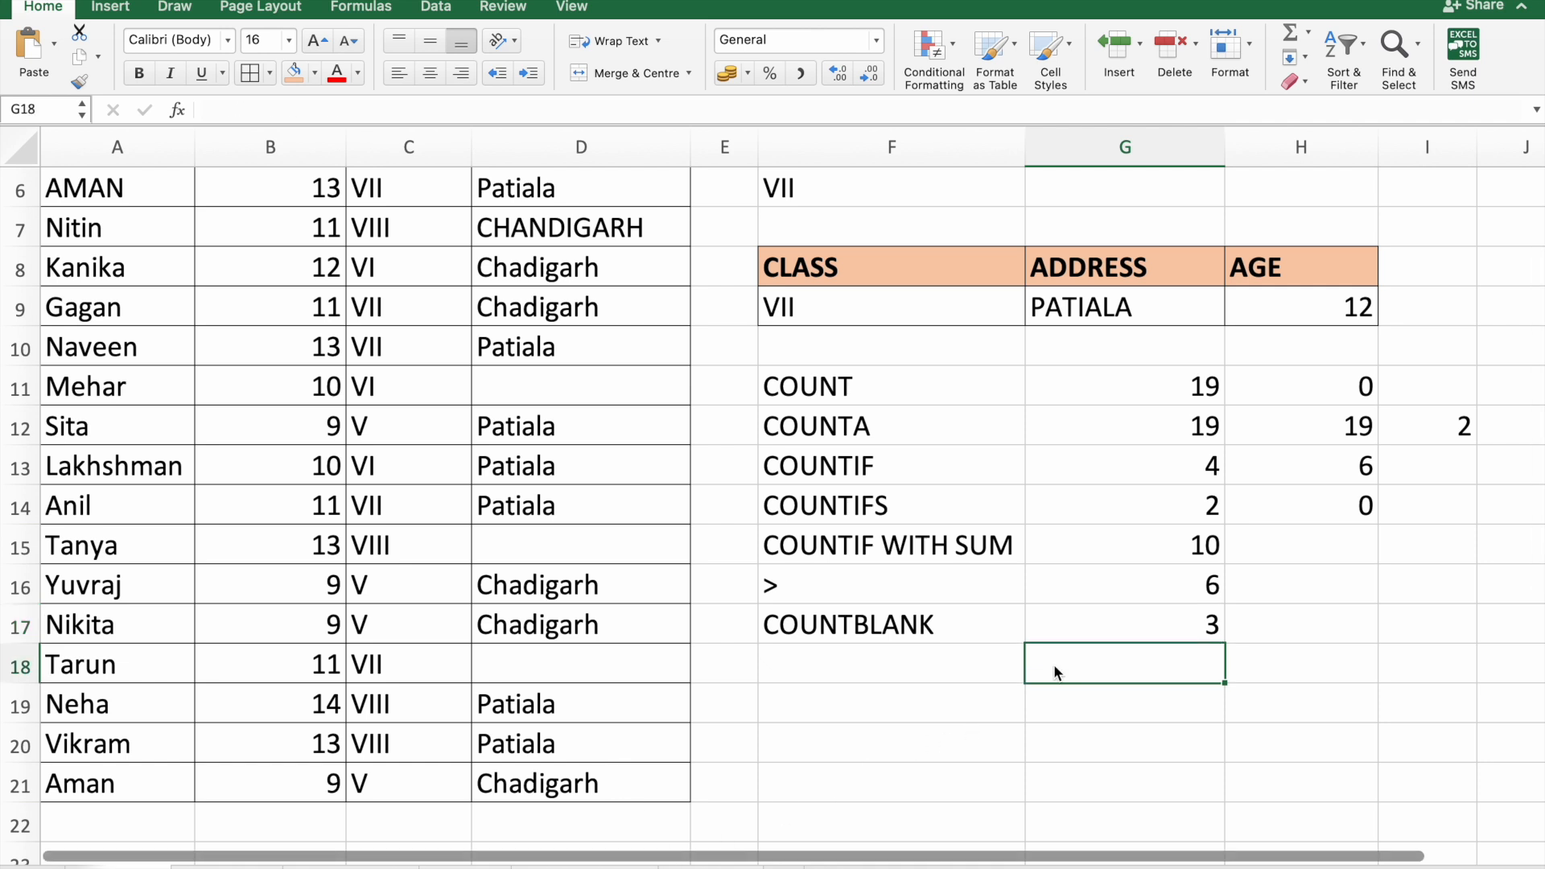
text(=COUN)
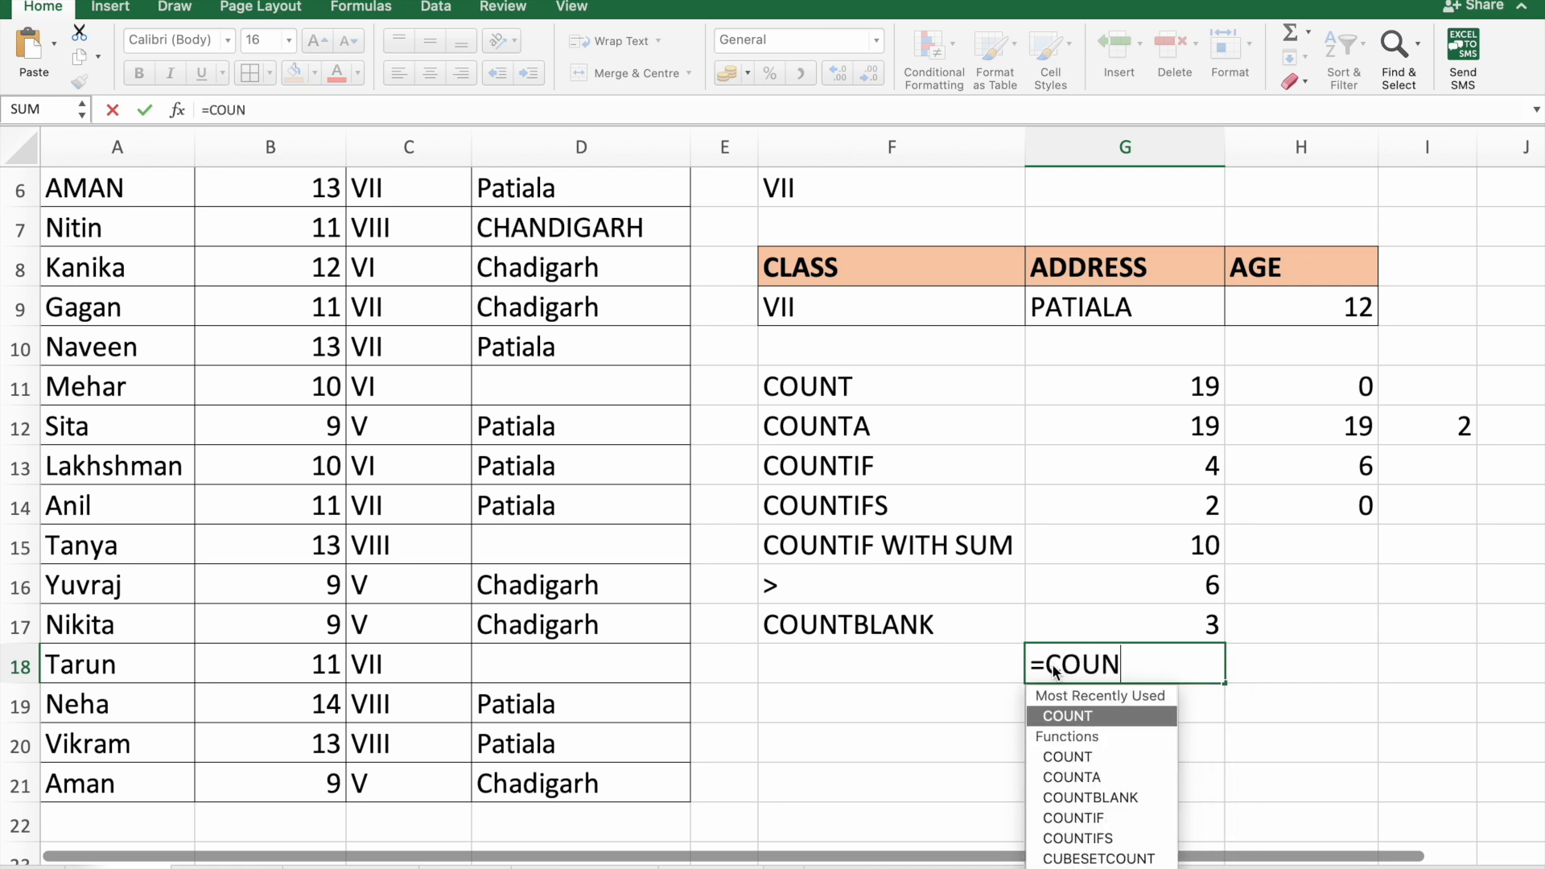
text(TIFS9)
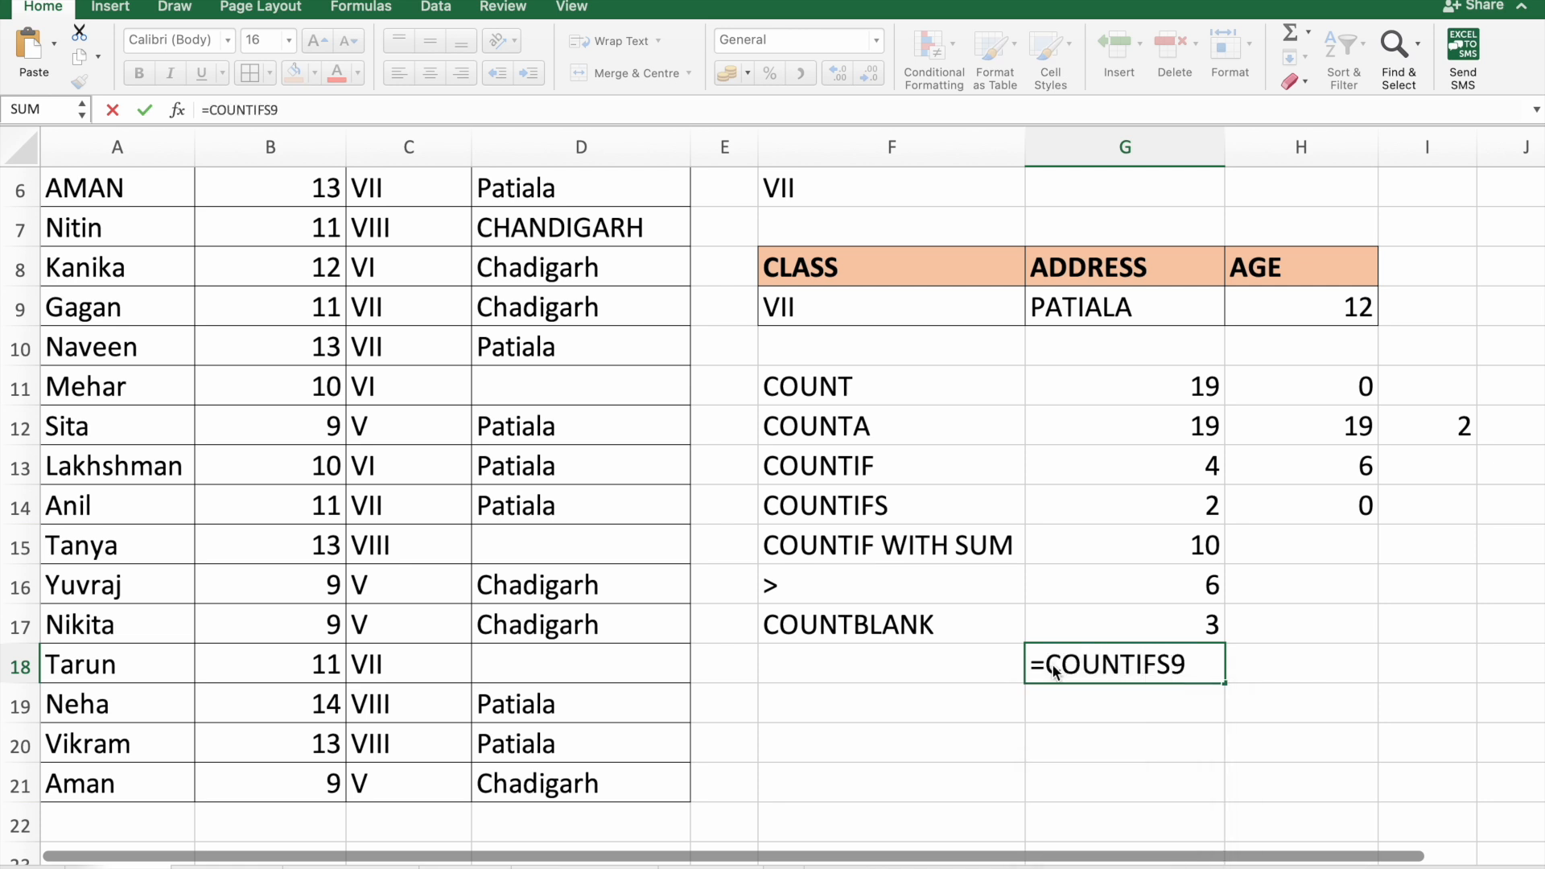
key(BackSpace)
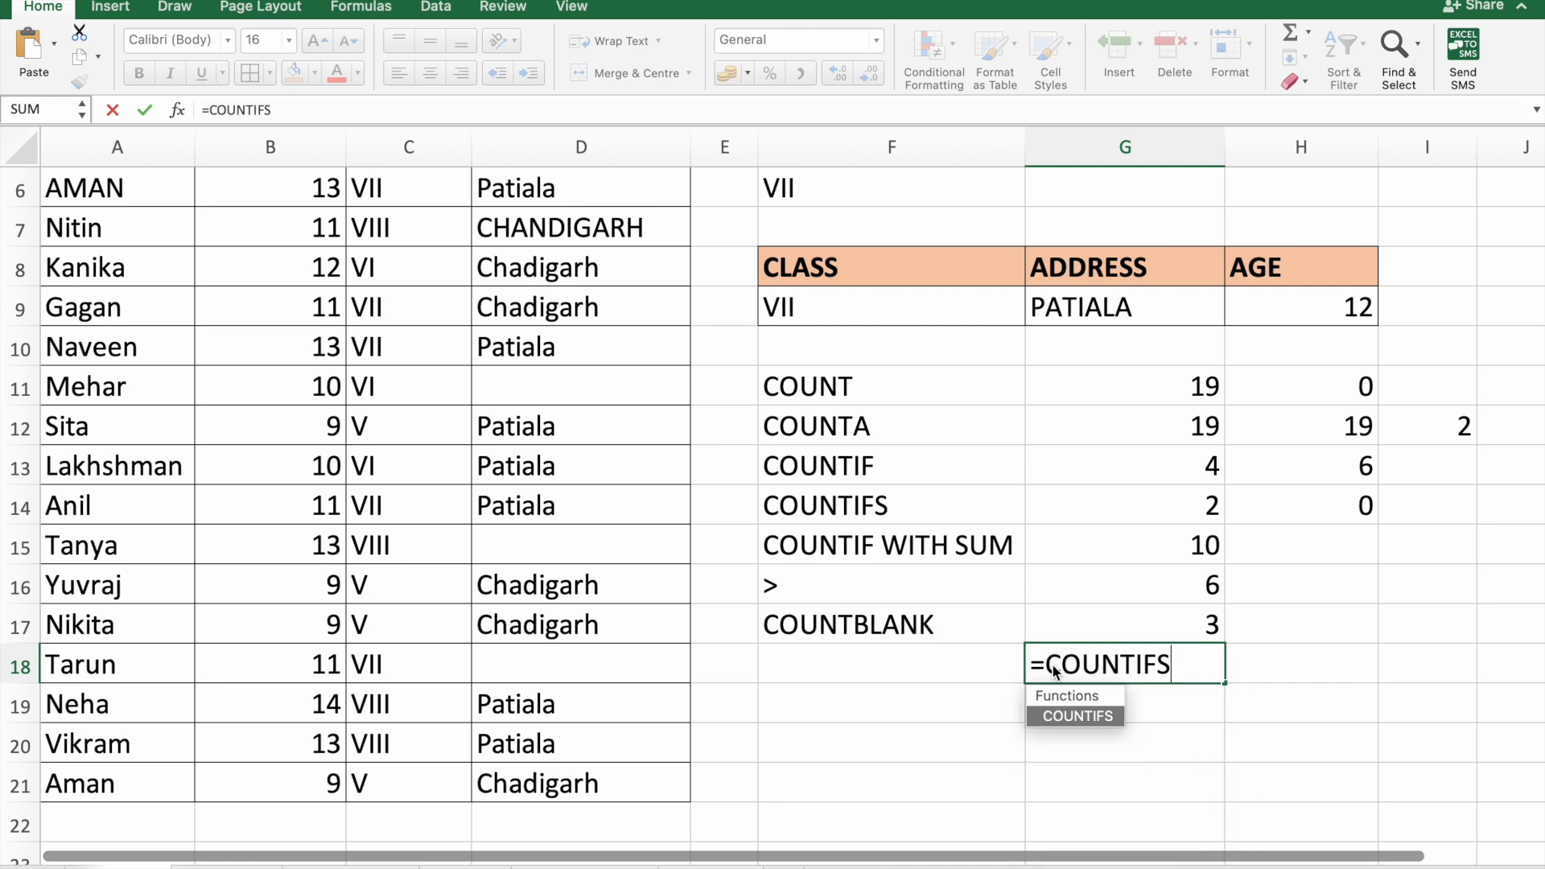
text(()
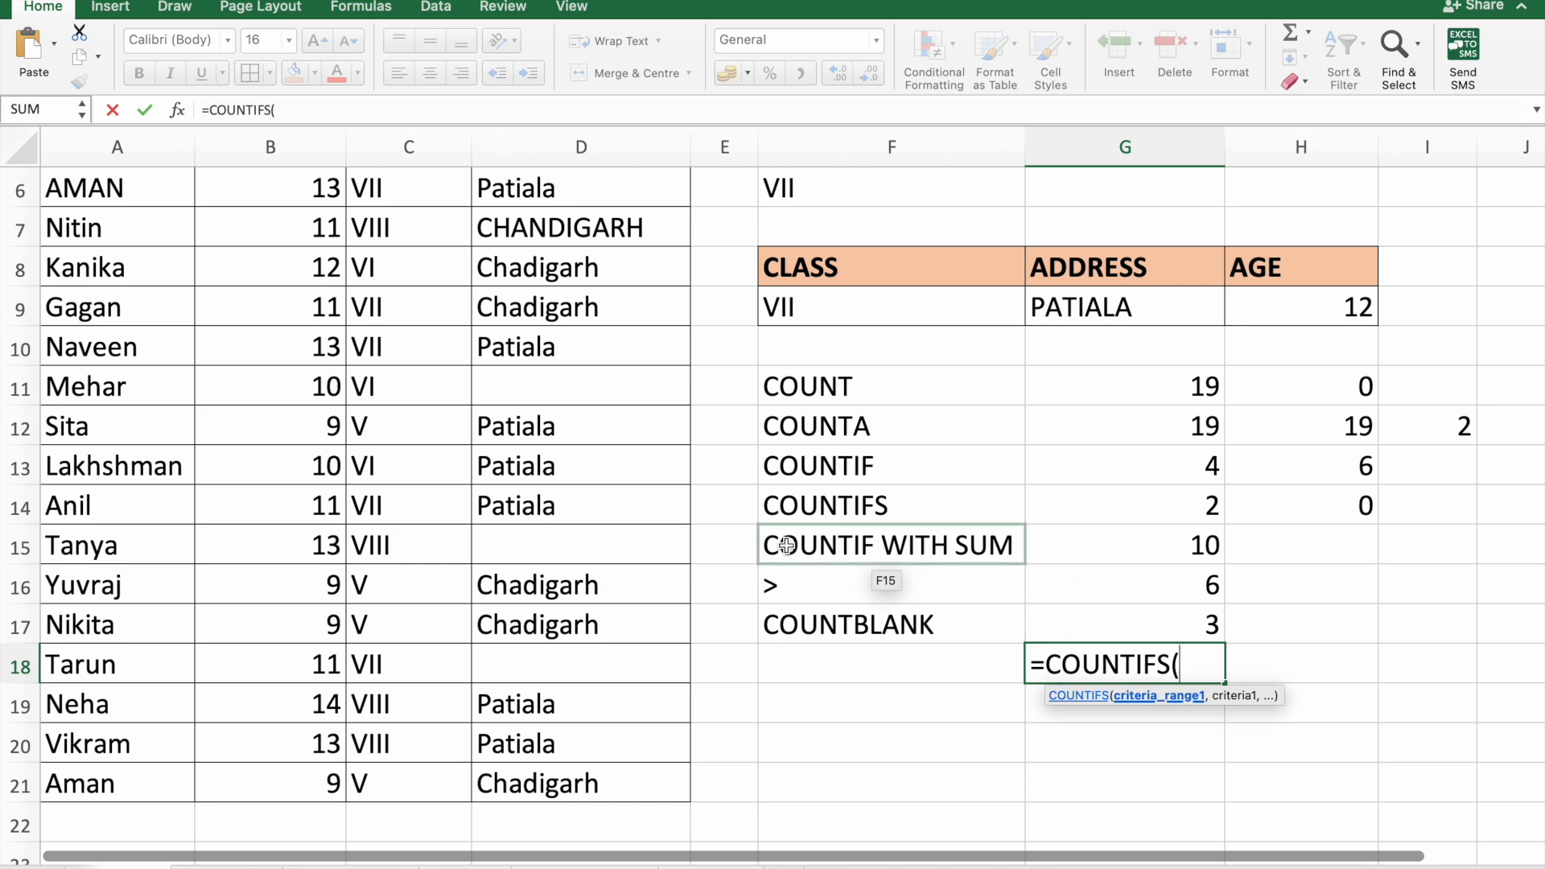
scroll(587, 298, up, 5)
click(580, 216)
key(shift+Down)
key(shift+Down)
key(shift+Down)
key(shift+Down)
key(shift+Down)
key(shift+Down)
key(shift+Down)
key(shift+Down)
key(shift+Down)
key(shift+Down)
key(shift+Down)
key(shift+Down)
key(shift+Down)
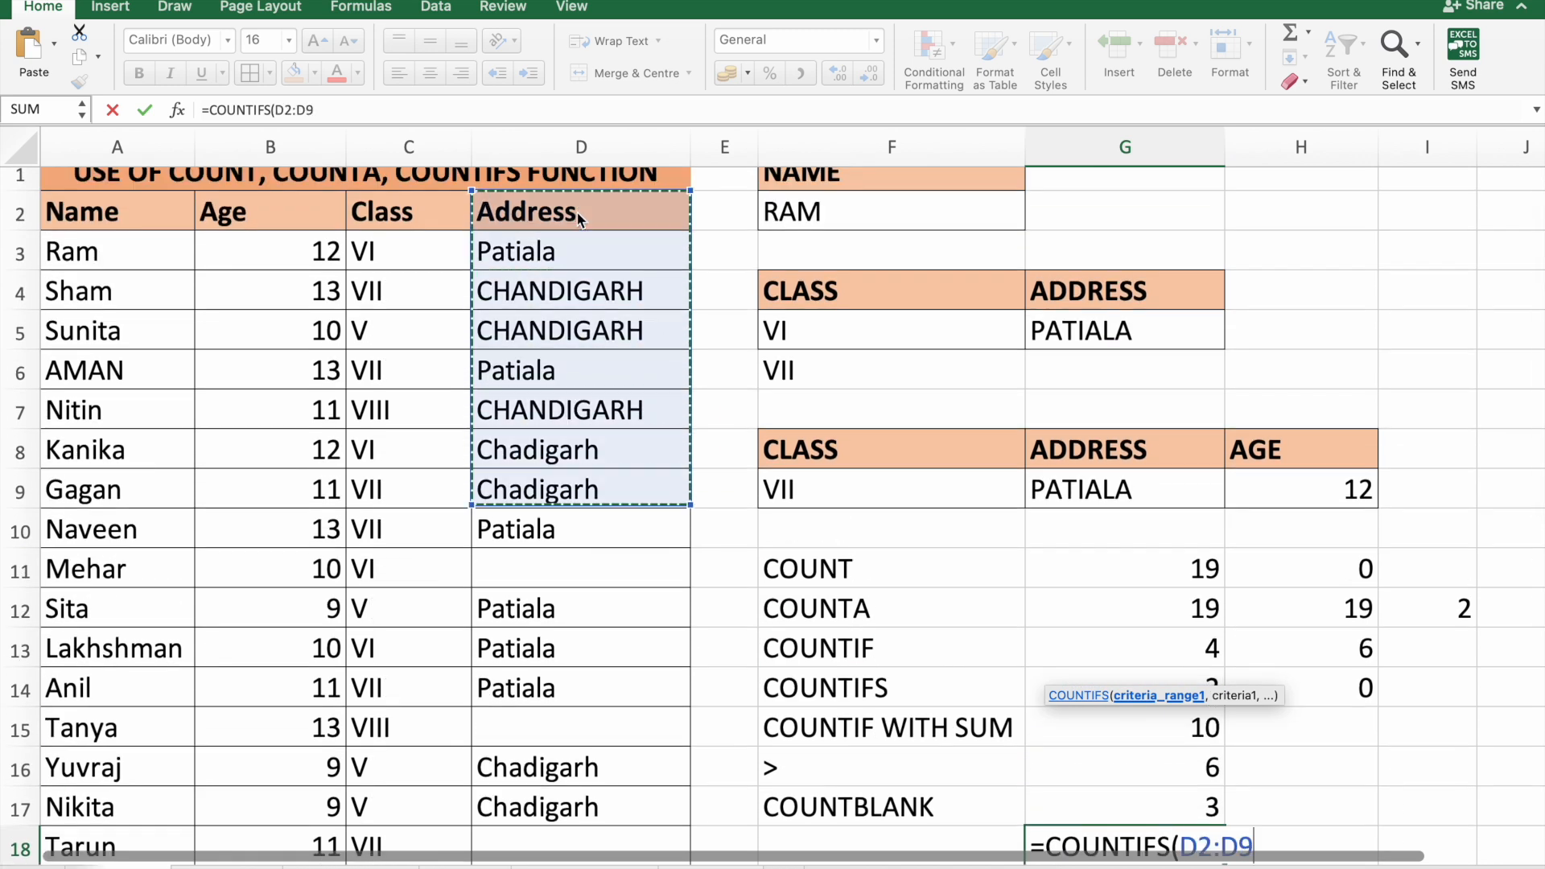
key(shift+Down)
key(shift+Down)
key(shift+Down)
key(shift+Down)
key(shift+Down)
key(shift+Down)
text(,"")
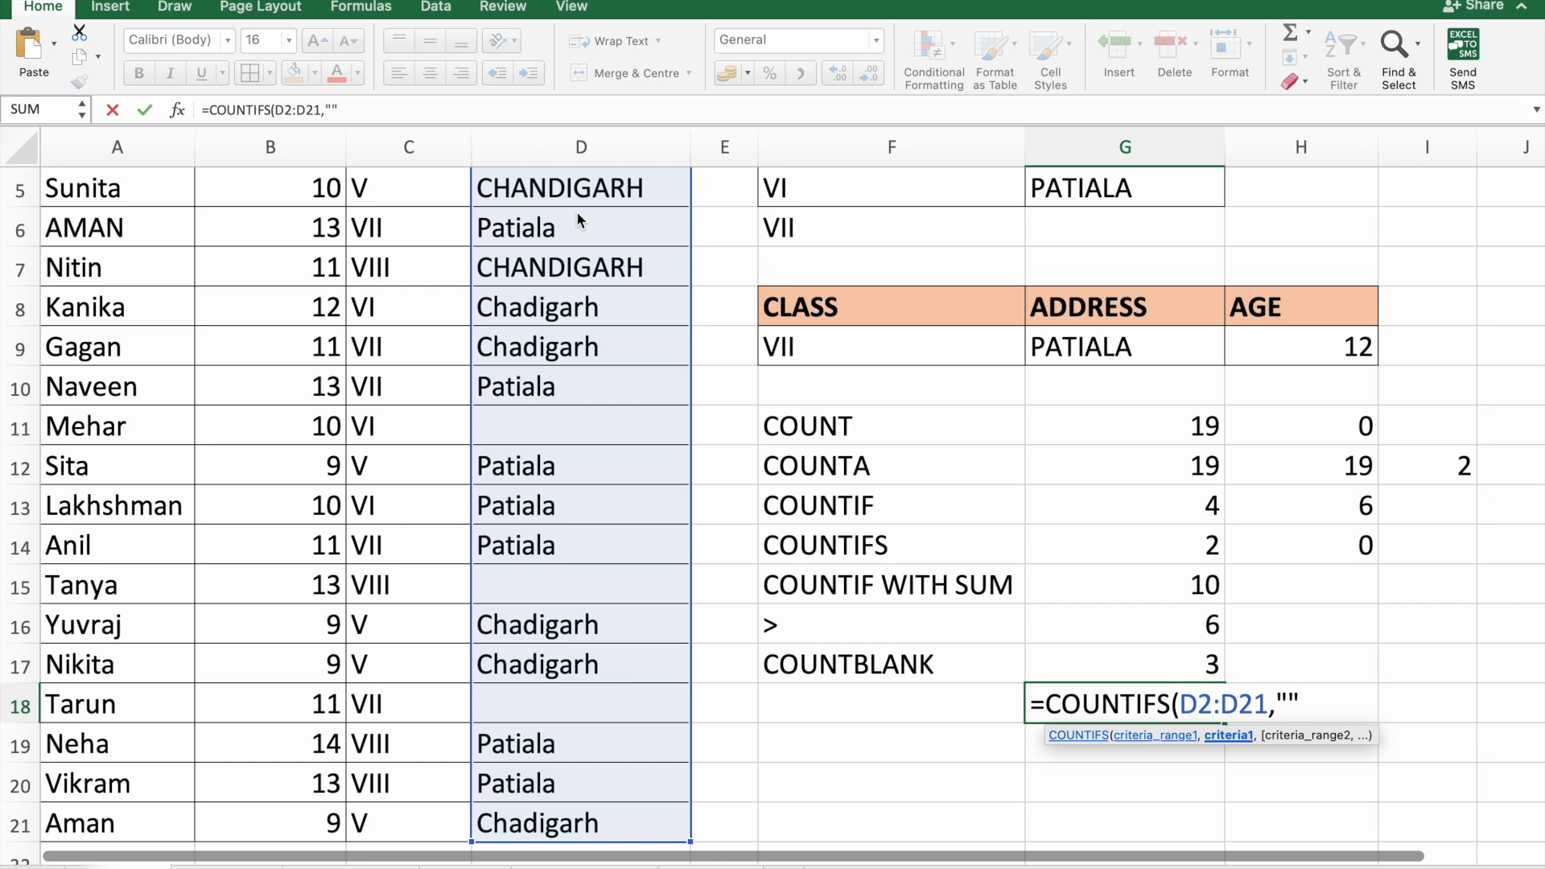
text())
key(Return)
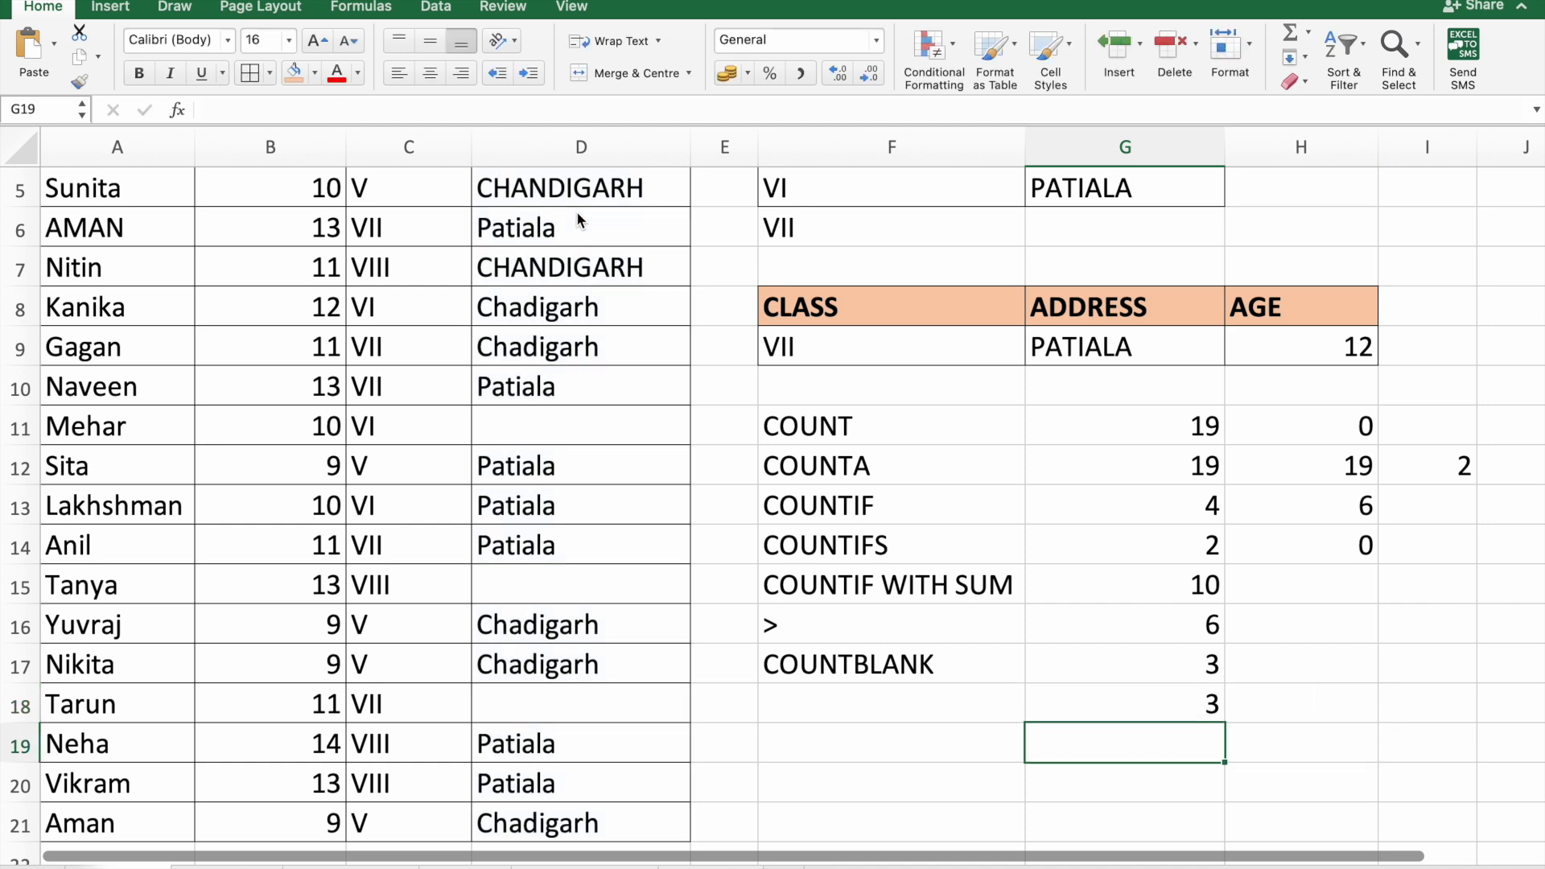
- Compare the COUNTBLANK formula in G17 with the empty-text COUNTIFS formula in G18
key(Up)
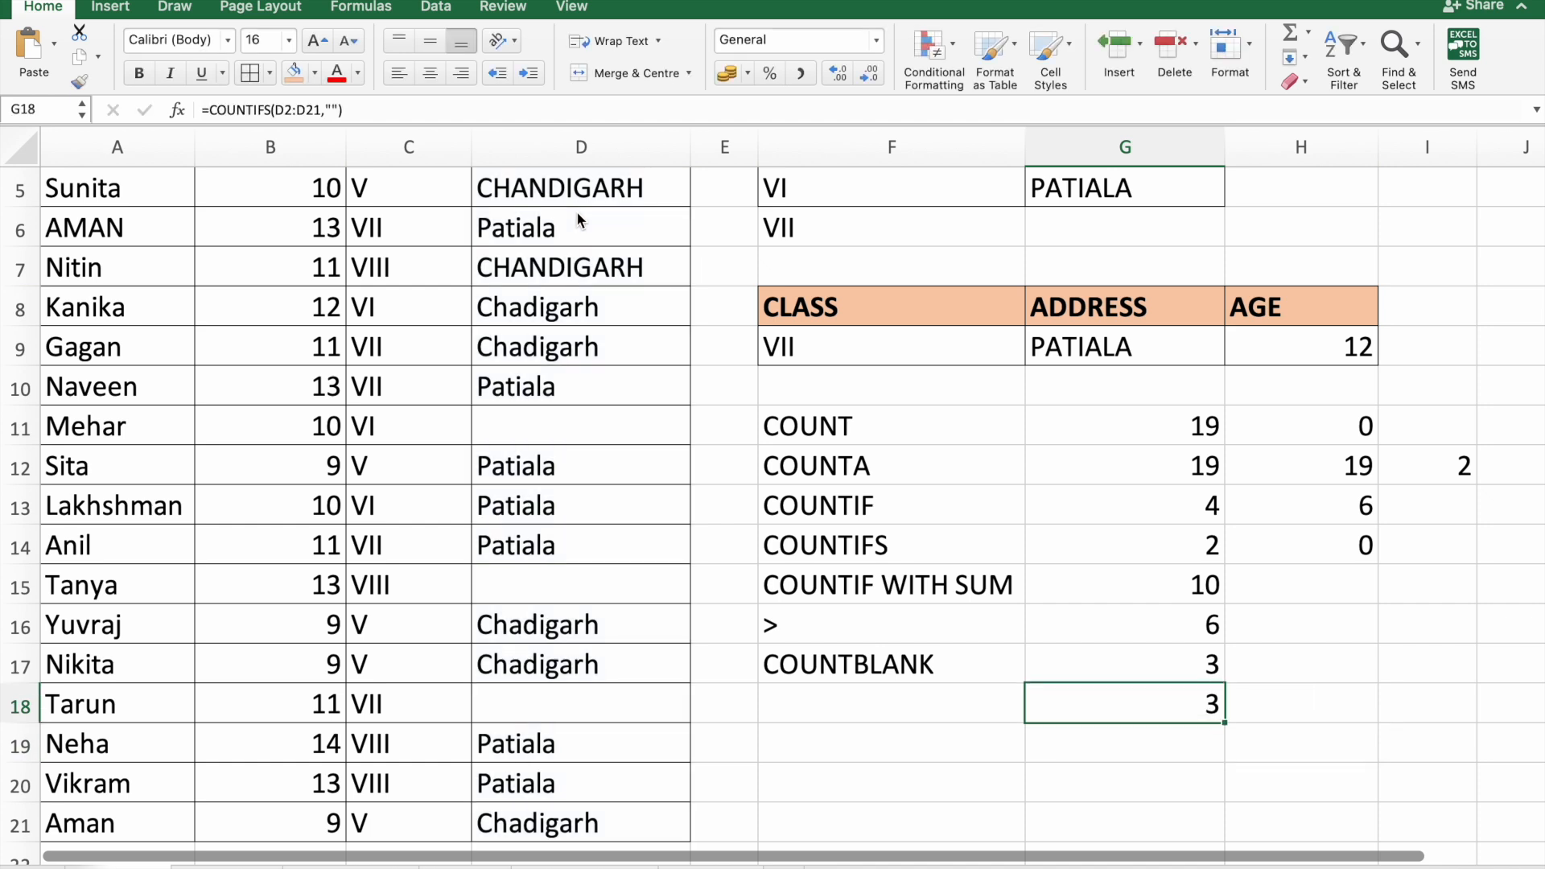
click(999, 665)
click(1118, 668)
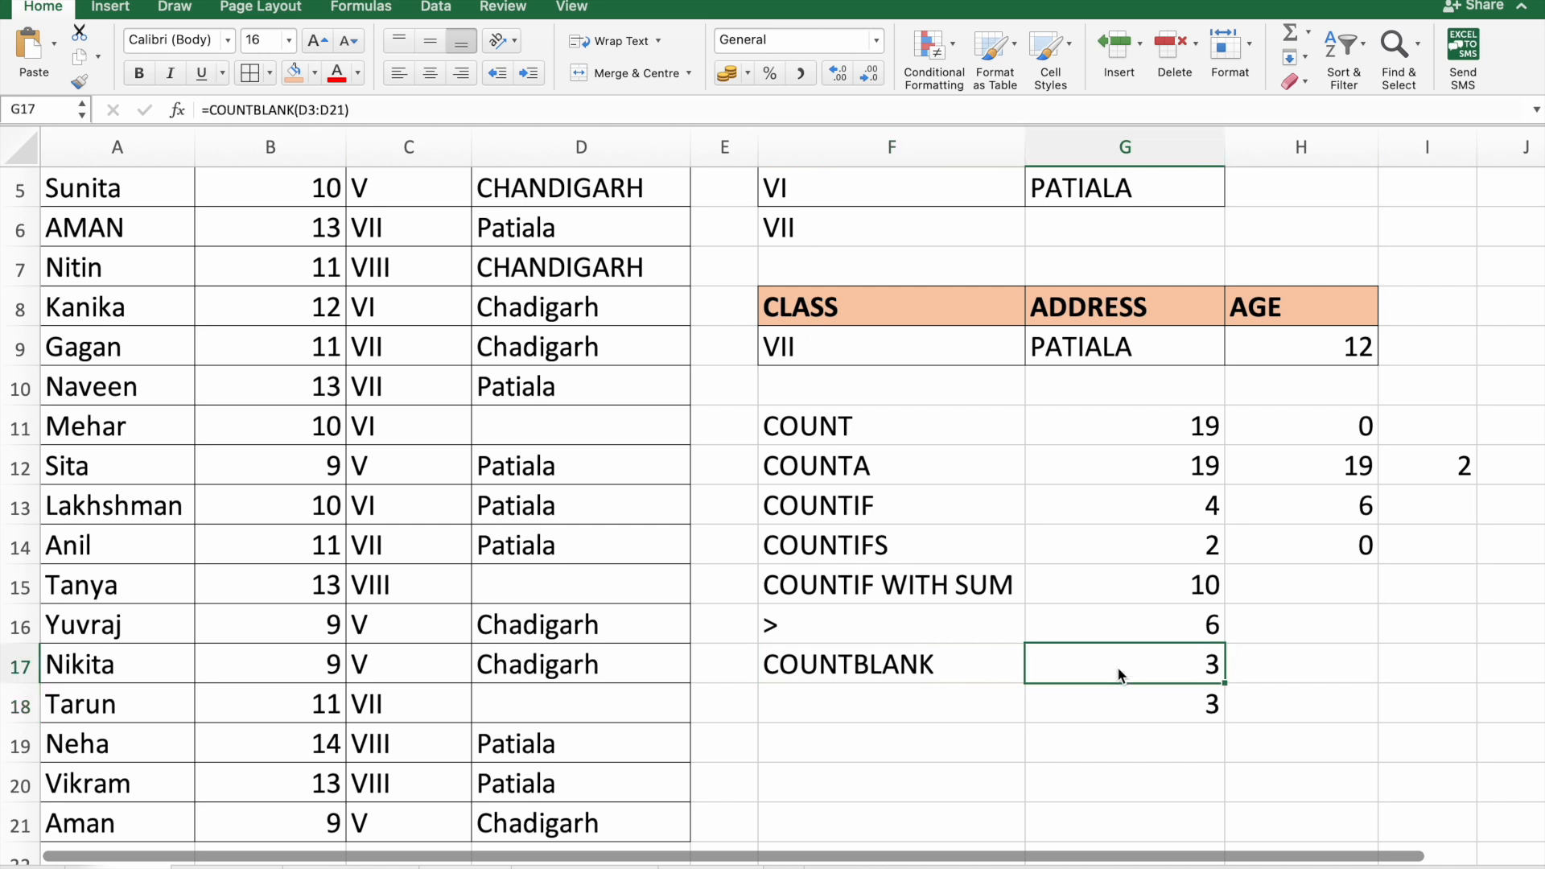
click(1124, 705)
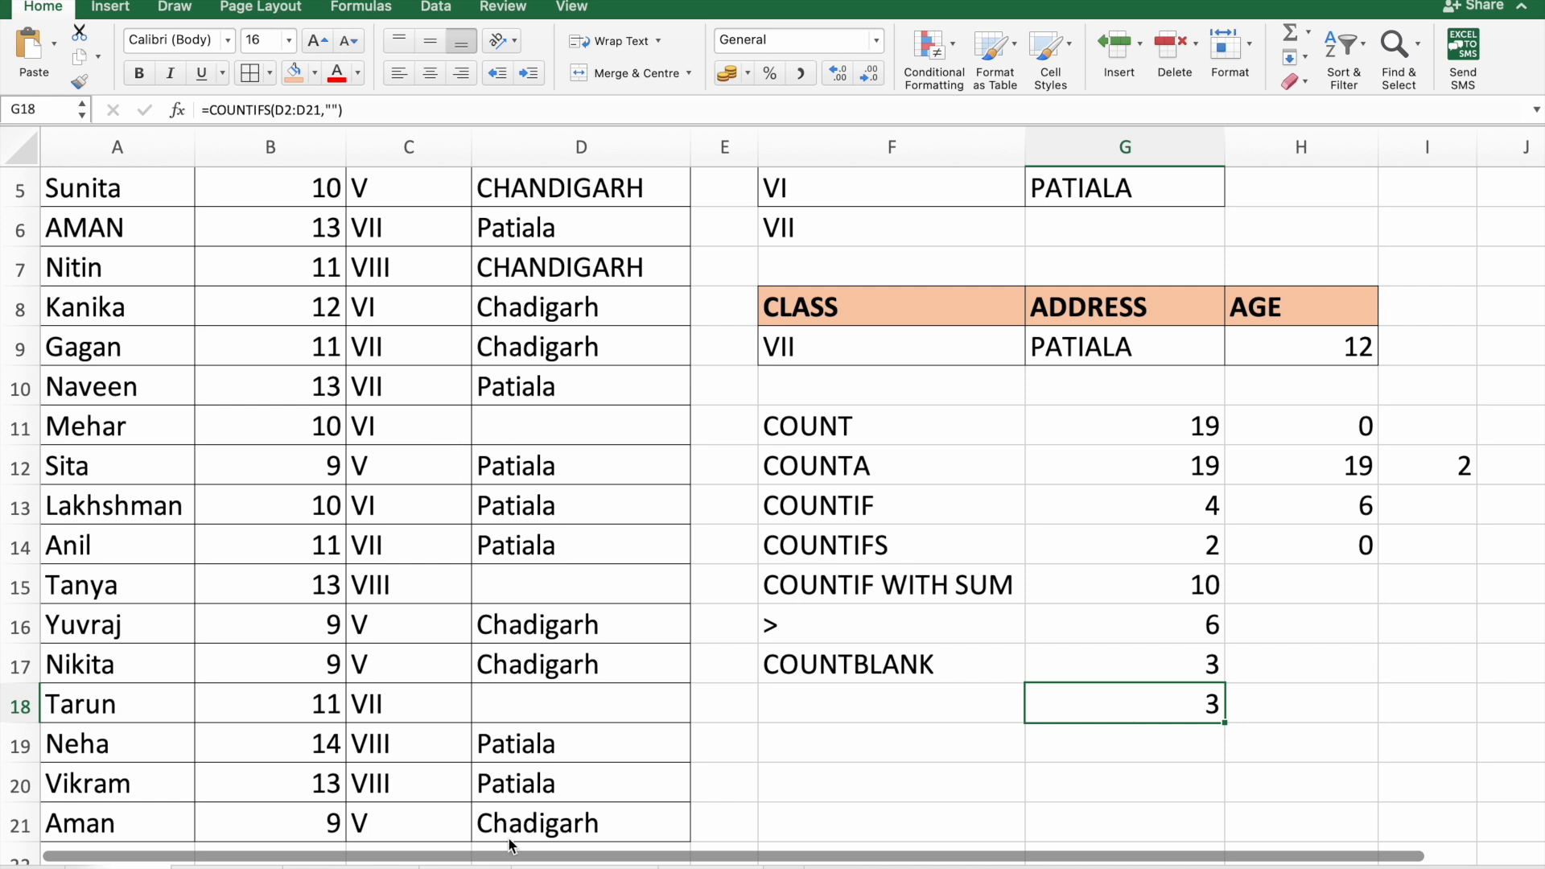
double_click(1205, 712)
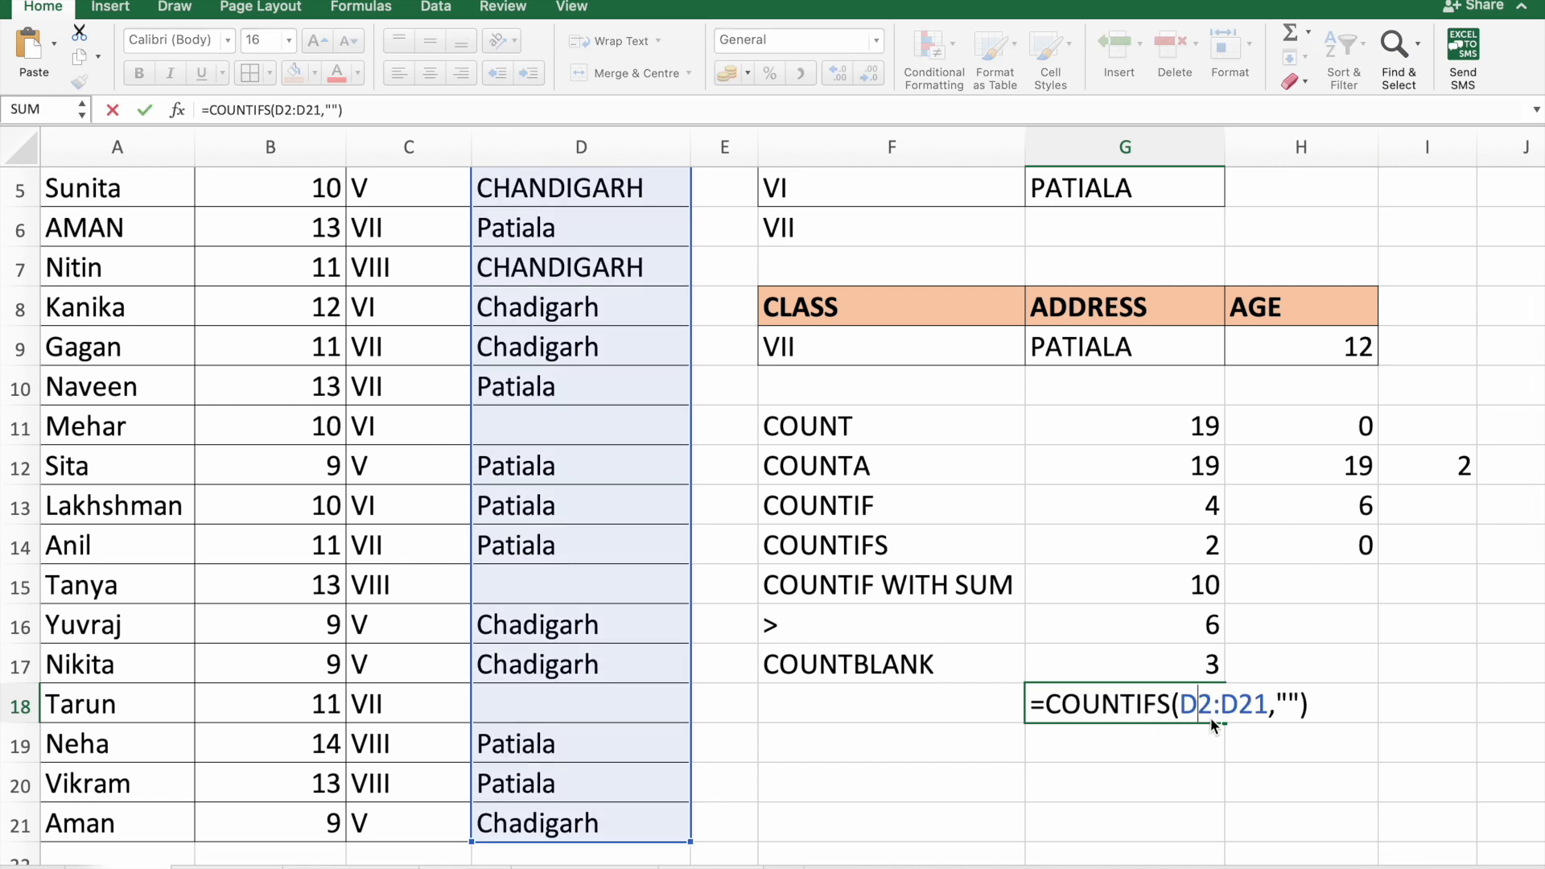
key(Return)
- Enter =COUNTIFS(D2:D21,"<>") in G19 to count the non-blank cells in the Address range
text(=co)
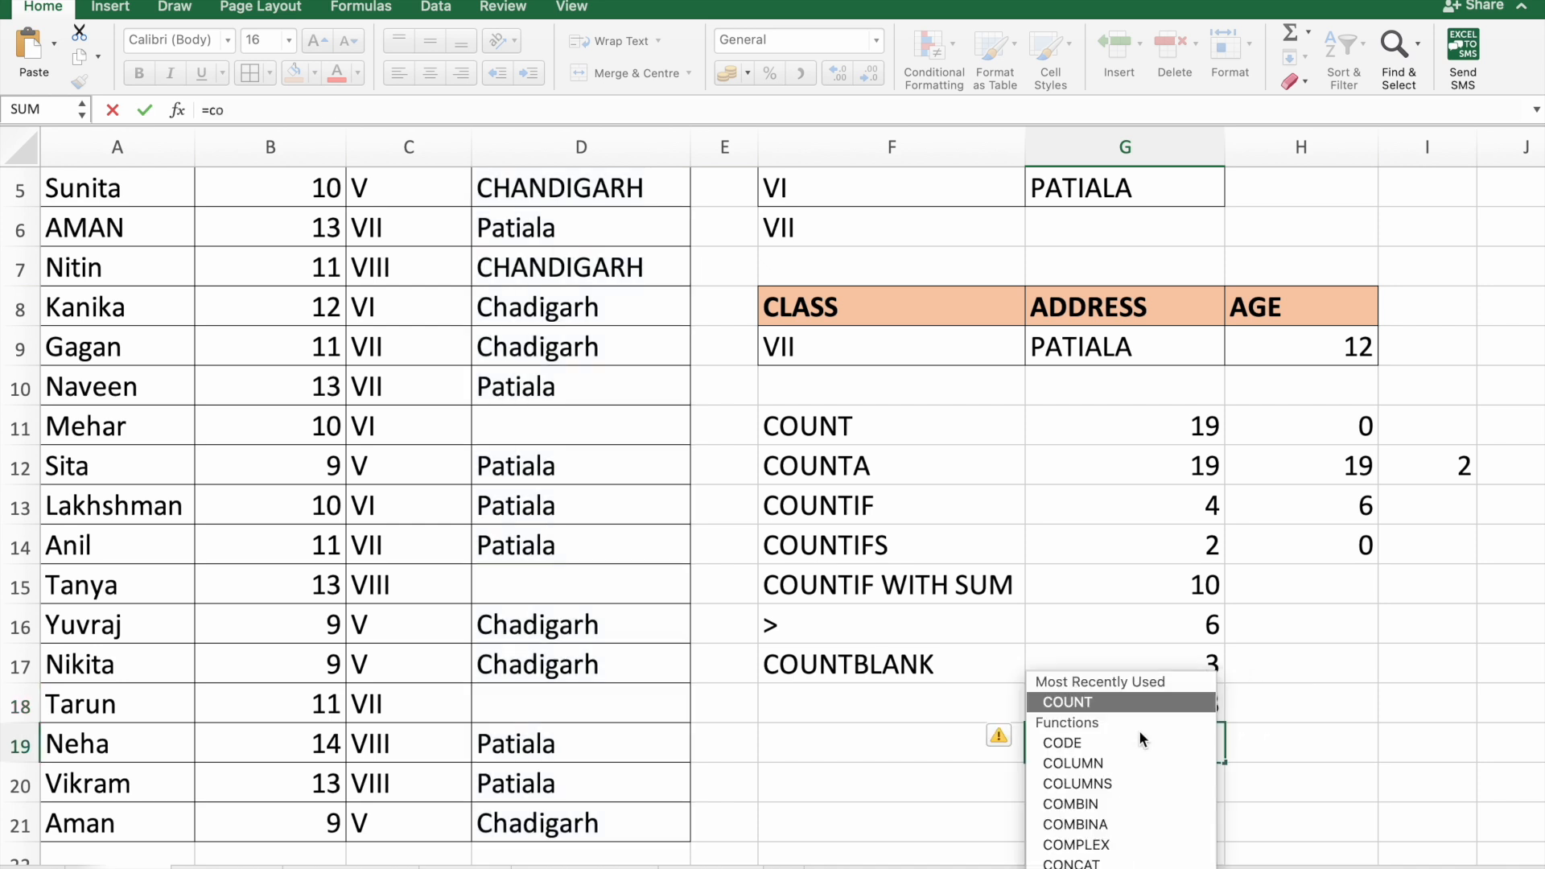
text(unt)
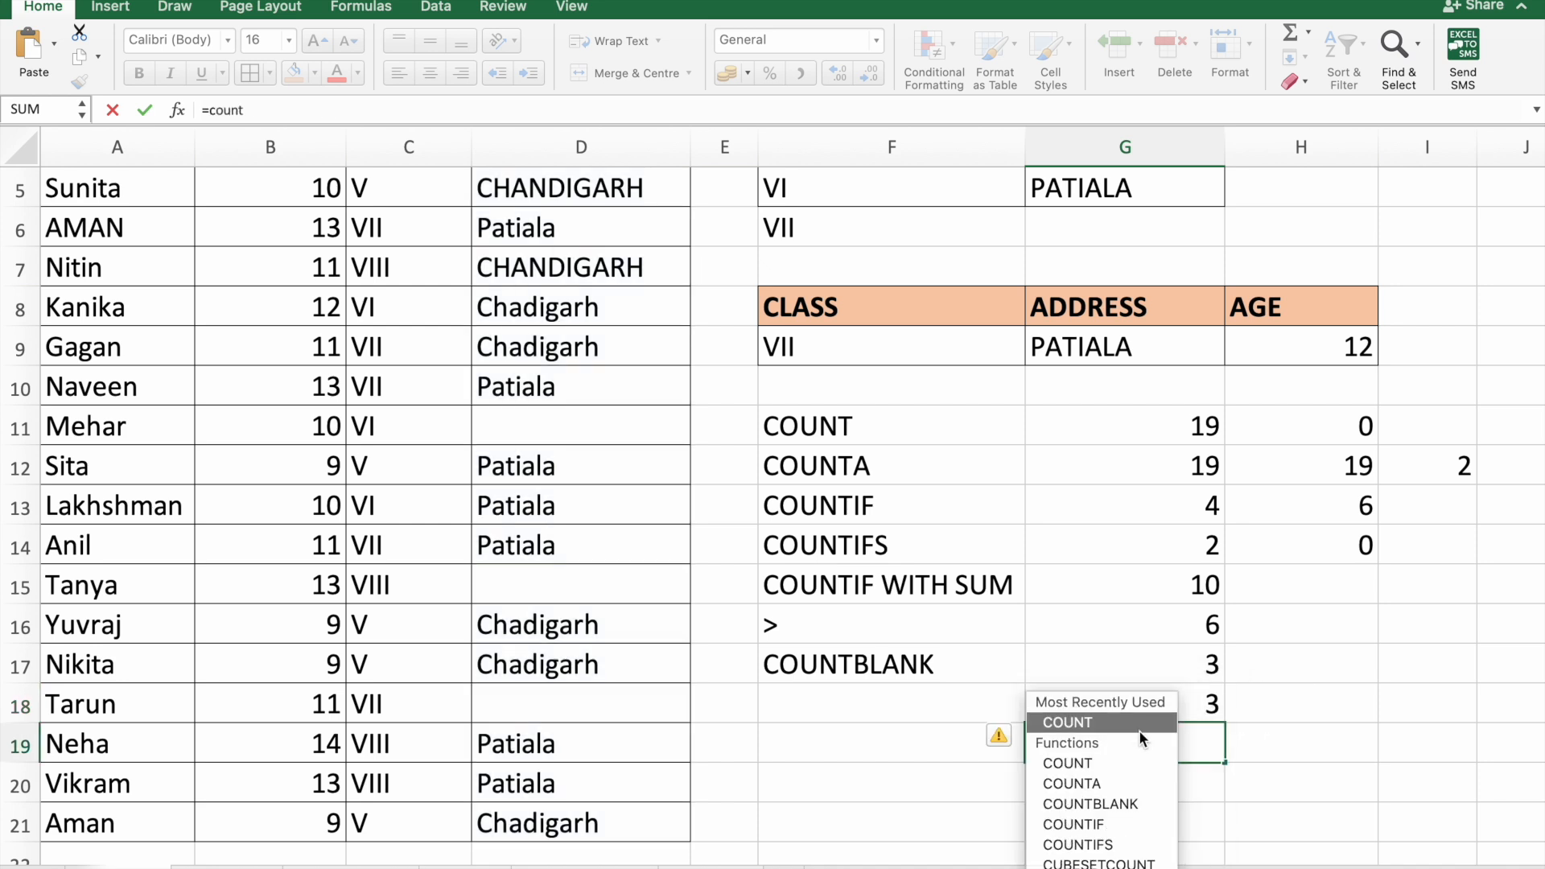
text(ifs()
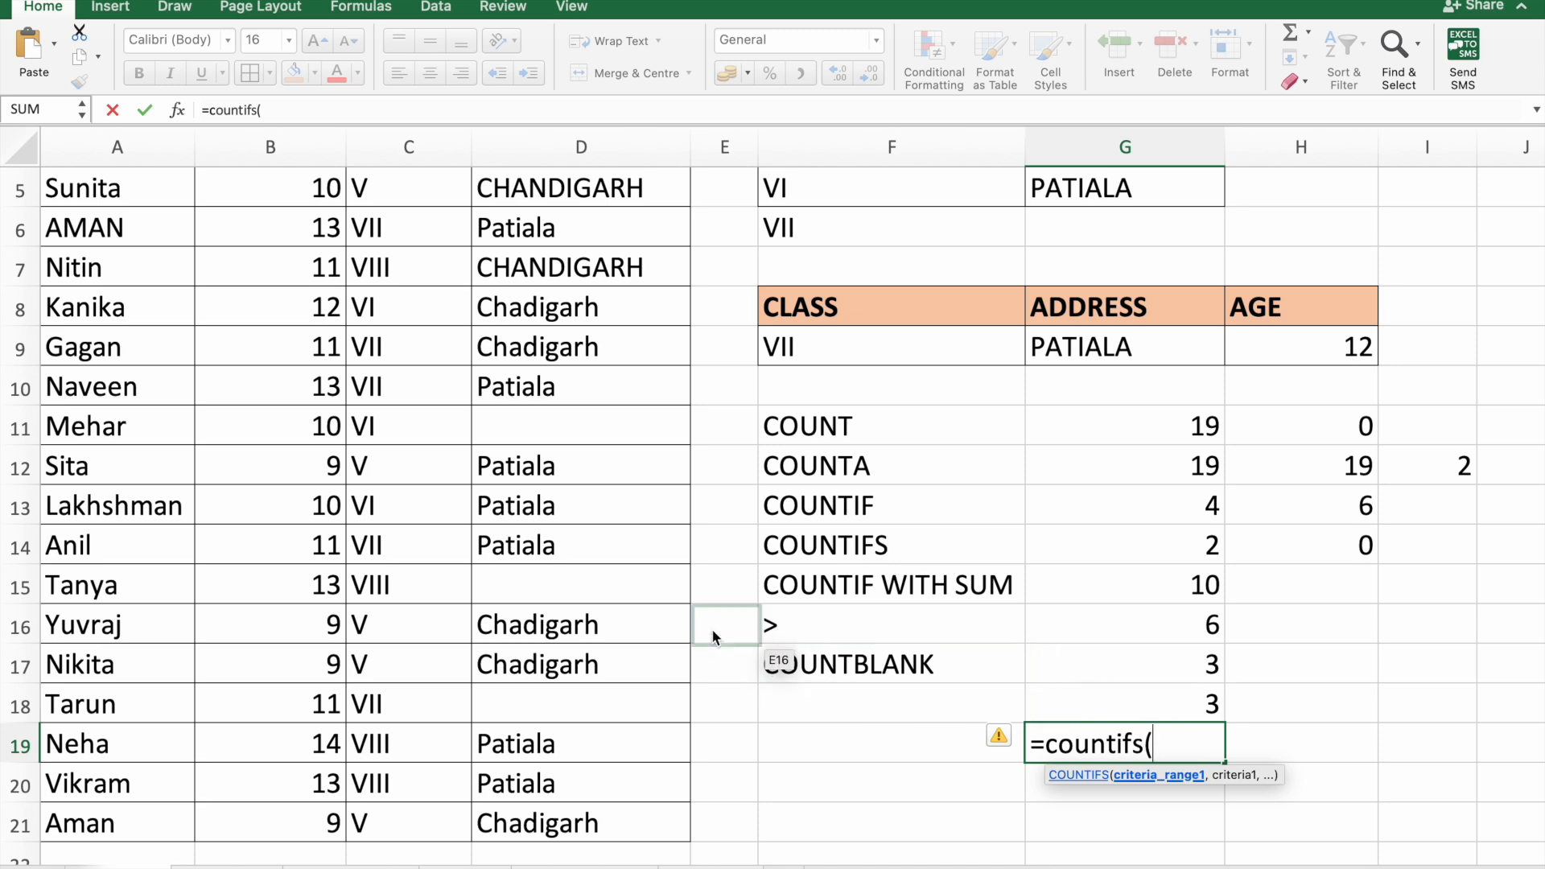
scroll(712, 629, up, 4)
drag(581, 214, 581, 783)
text(,"<>G19)
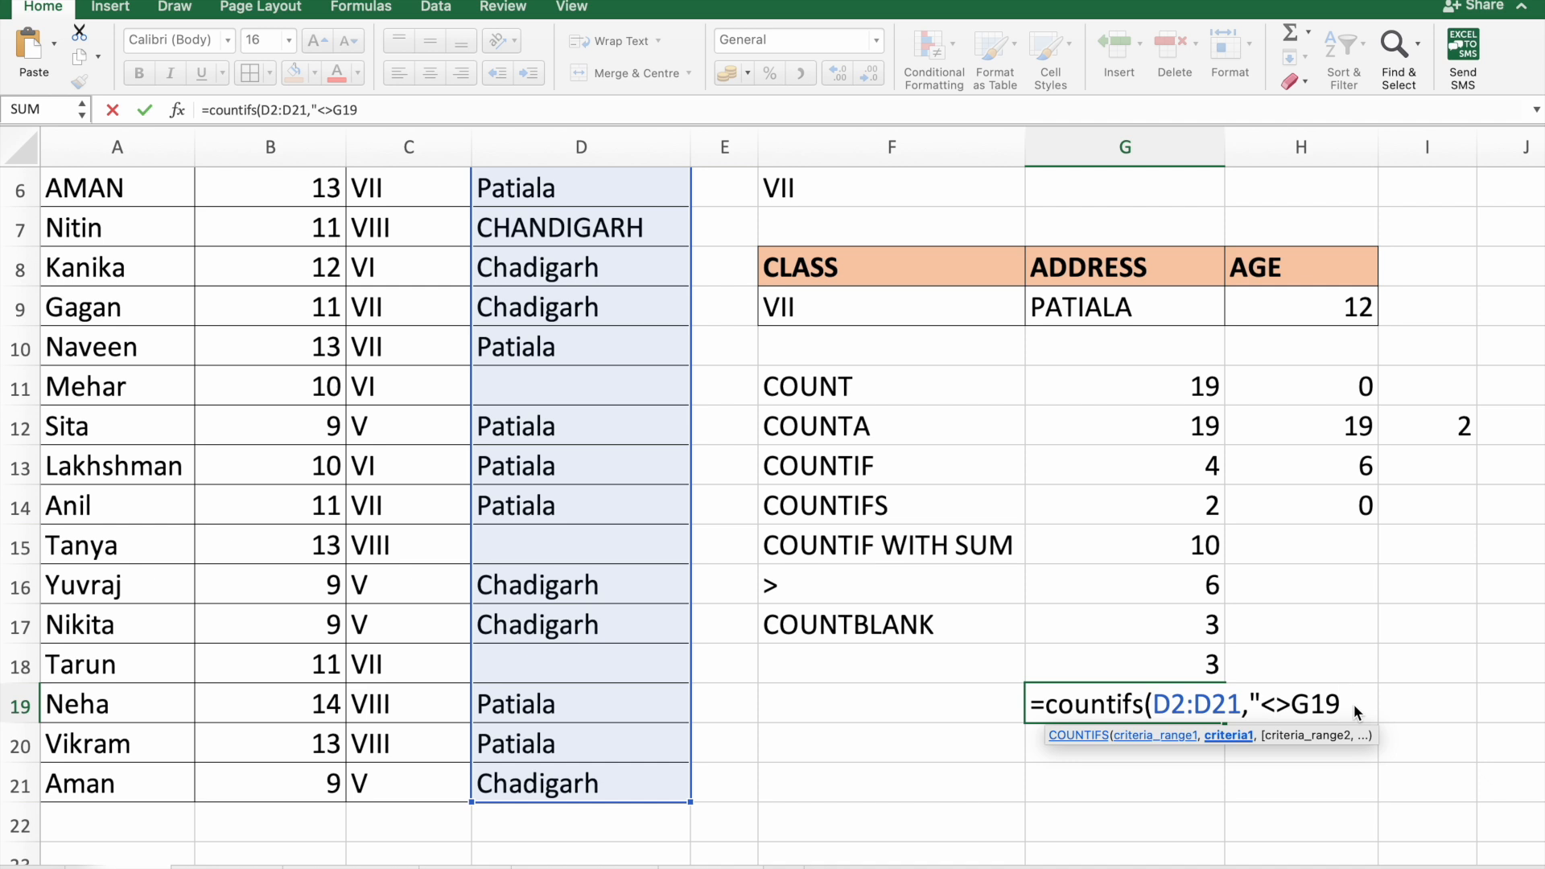
key(BackSpace)
key(BackSpace)
key(BackSpace)
text("))
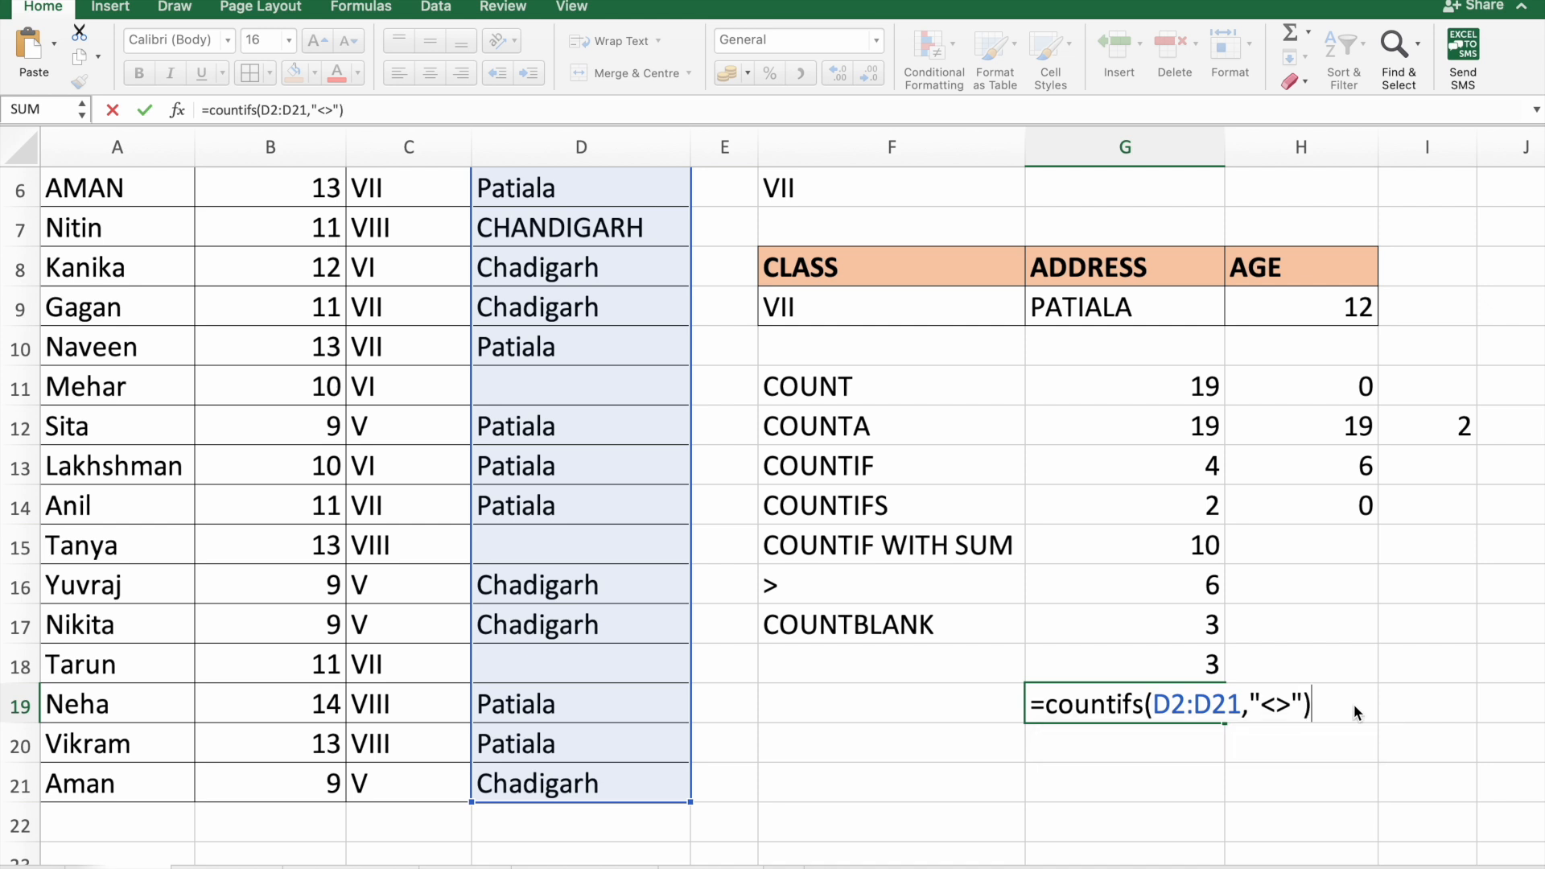
key(Return)
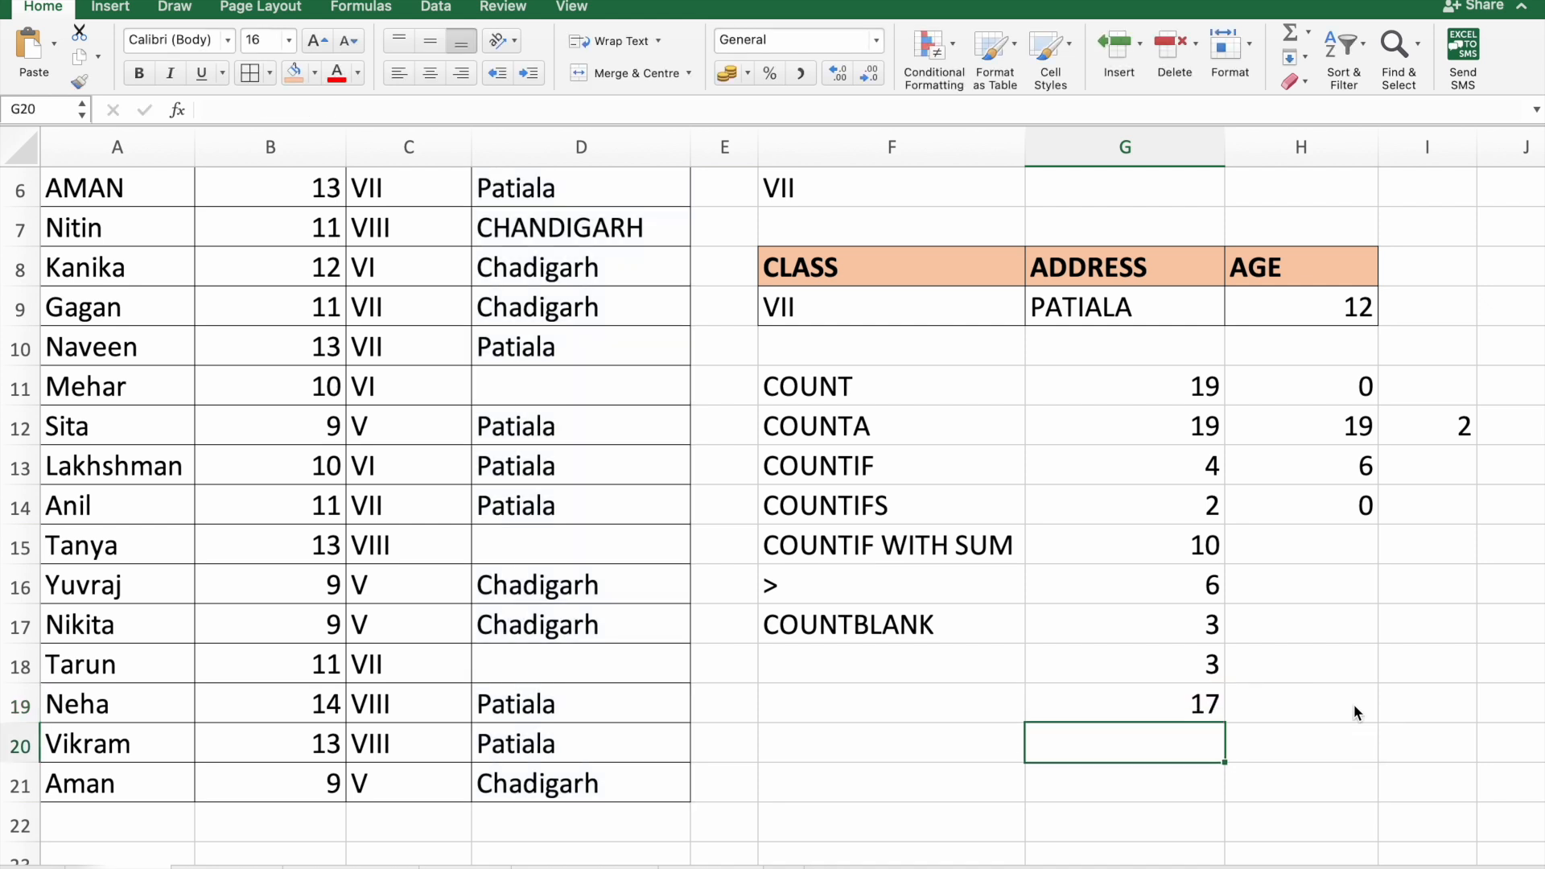
- Review the non-blank COUNTIFS formula in G19 against the entries in the Address column
click(1171, 713)
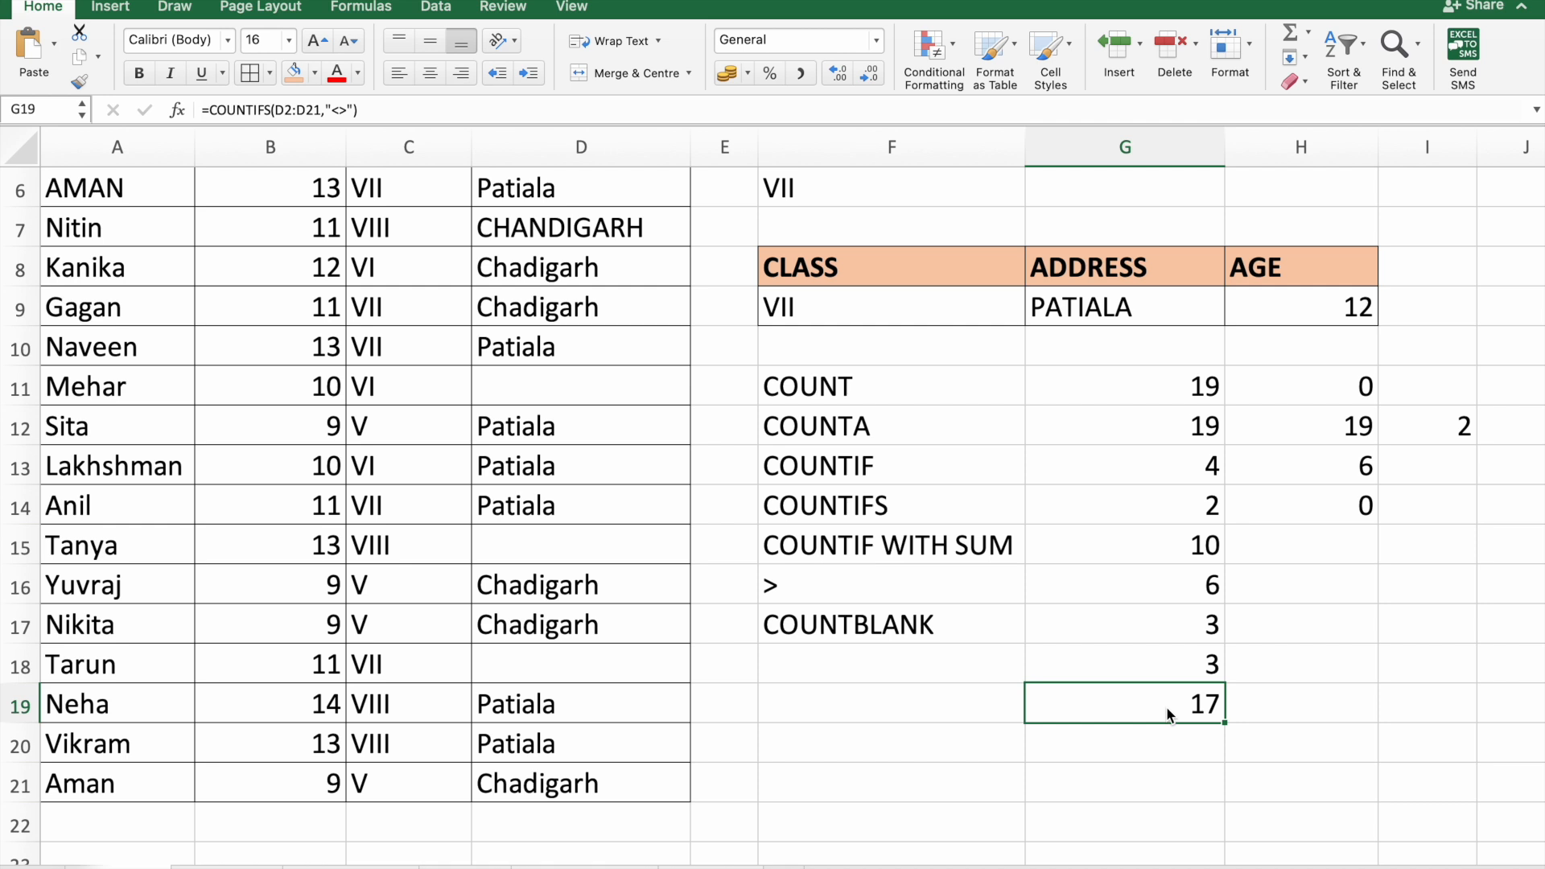
scroll(602, 662, up, 5)
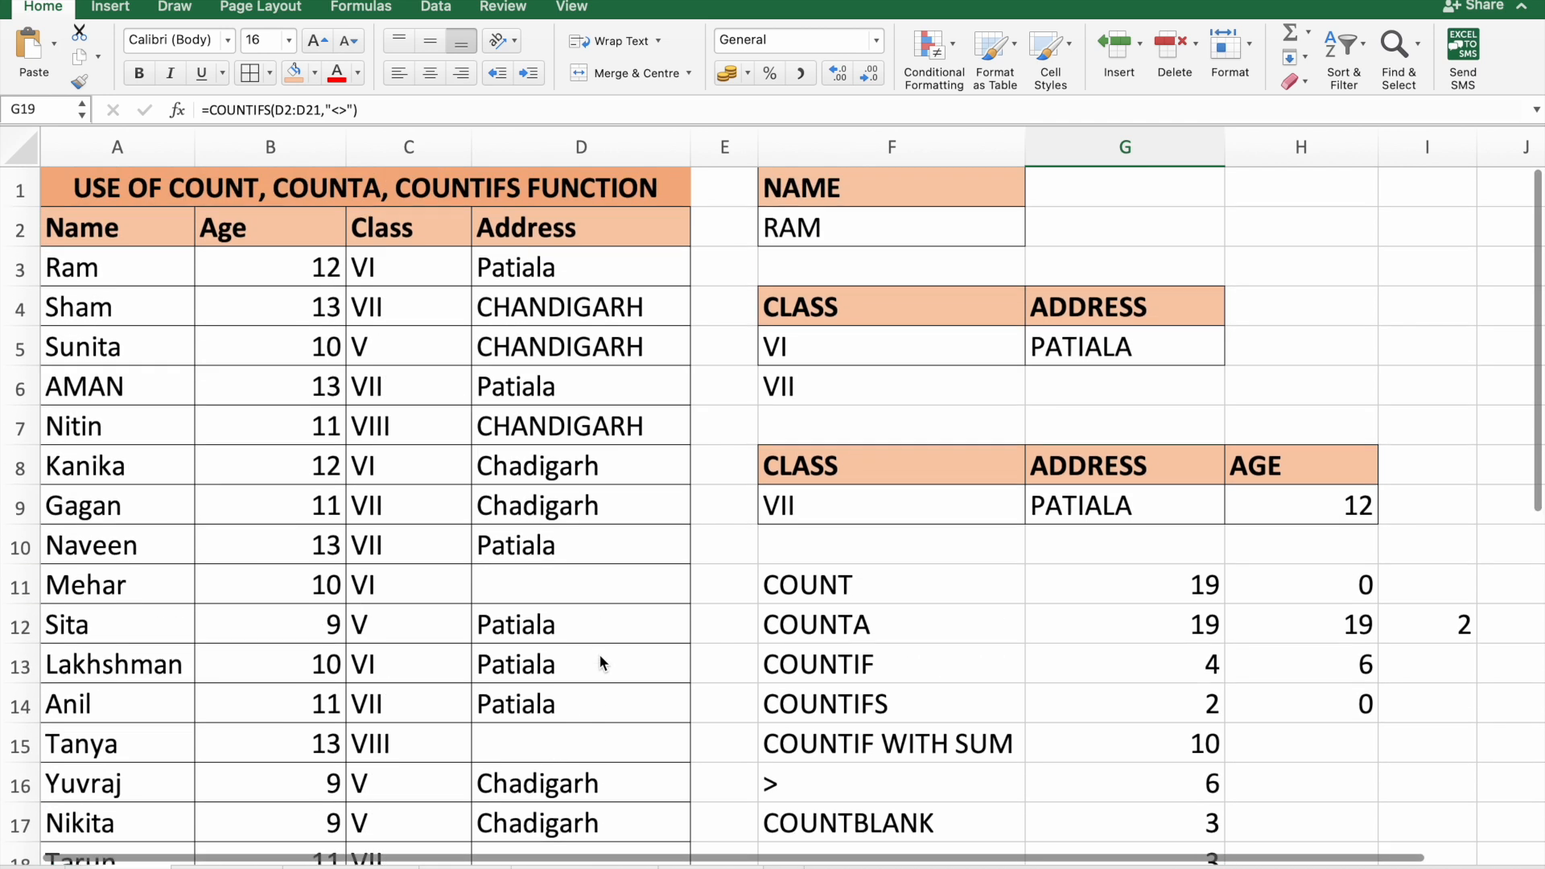
click(586, 208)
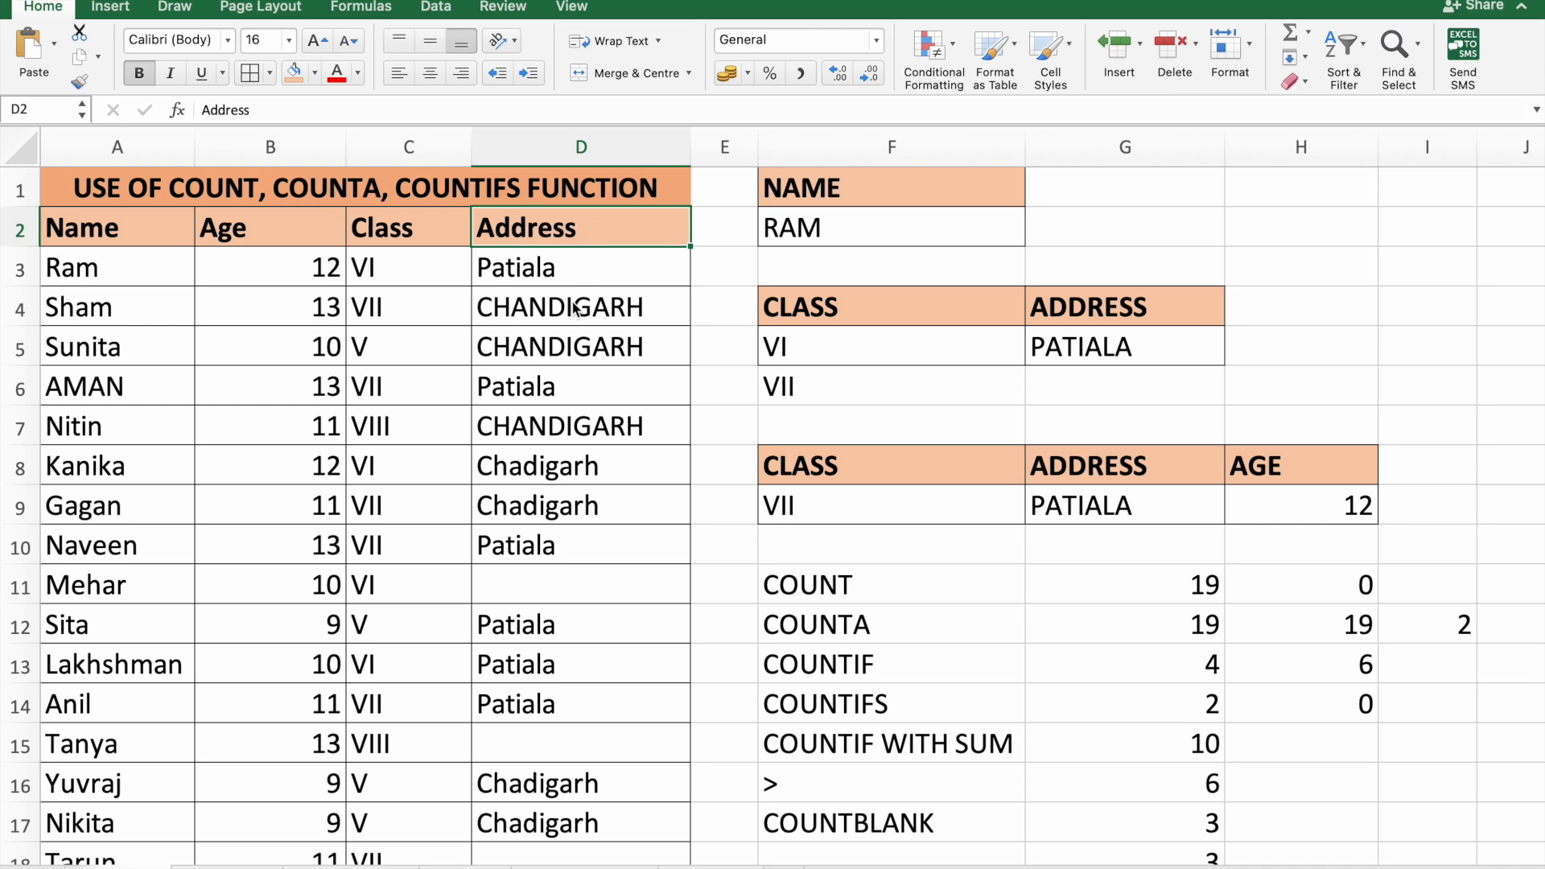
scroll(560, 555, down, 5)
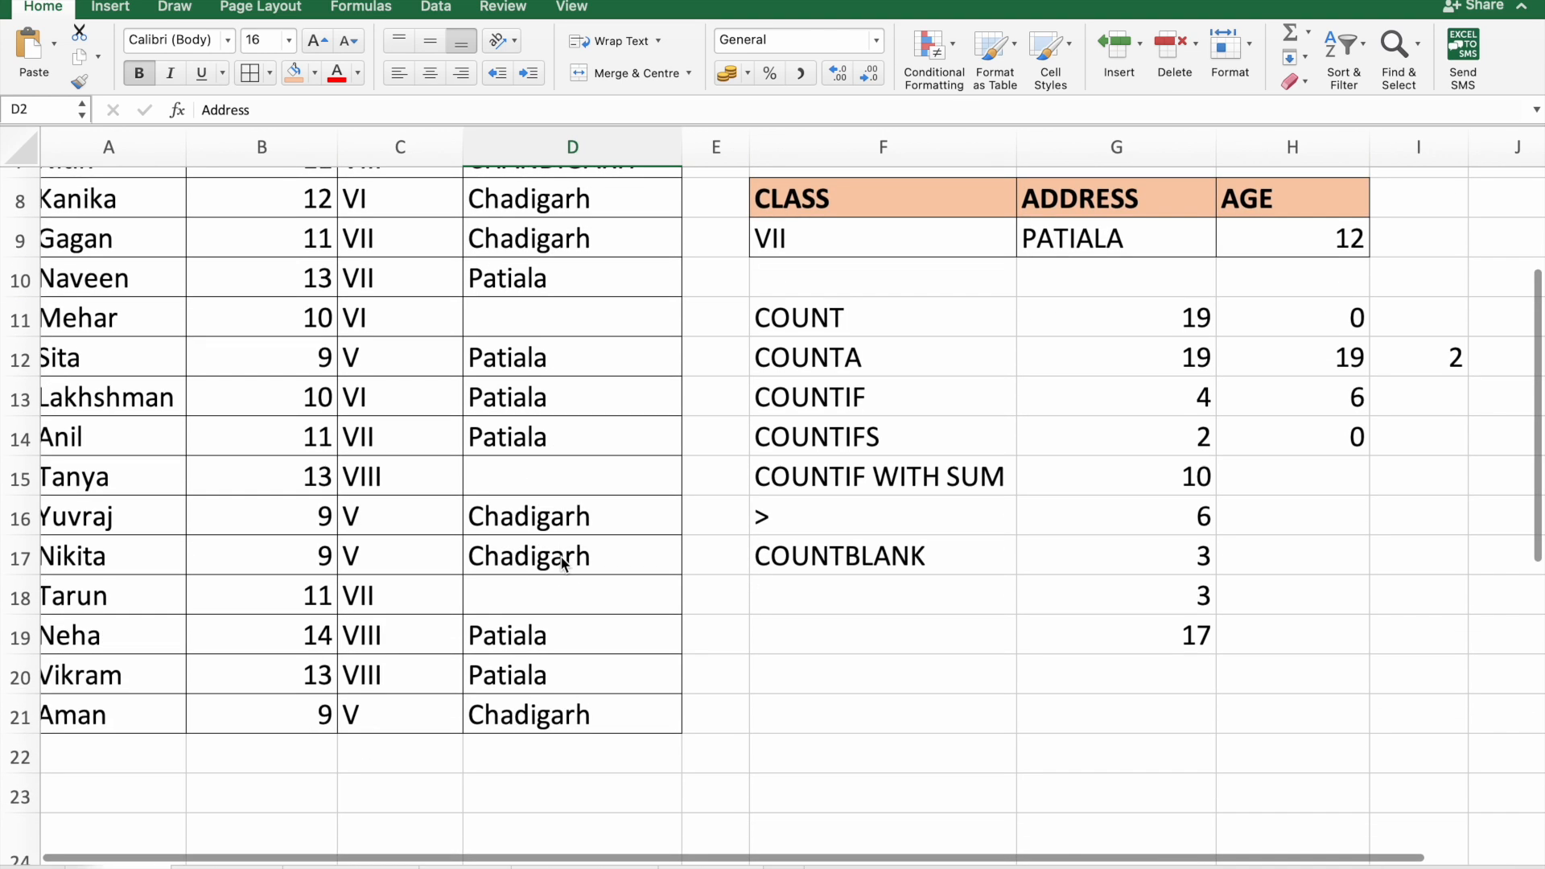
click(1159, 578)
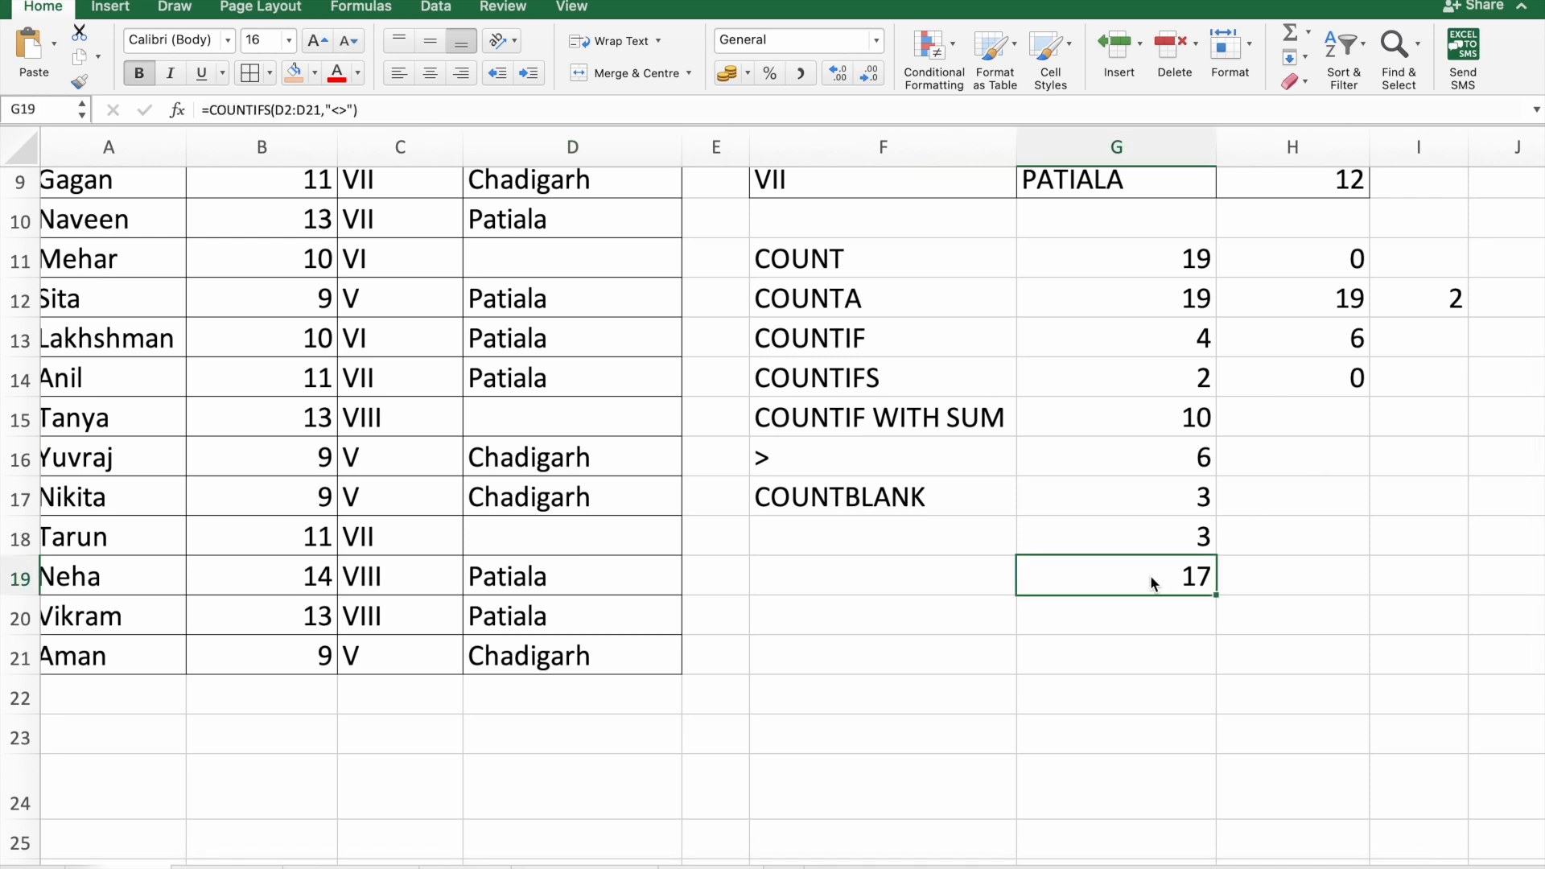
- Label cell F20 "countifs with *"
click(923, 617)
text(count)
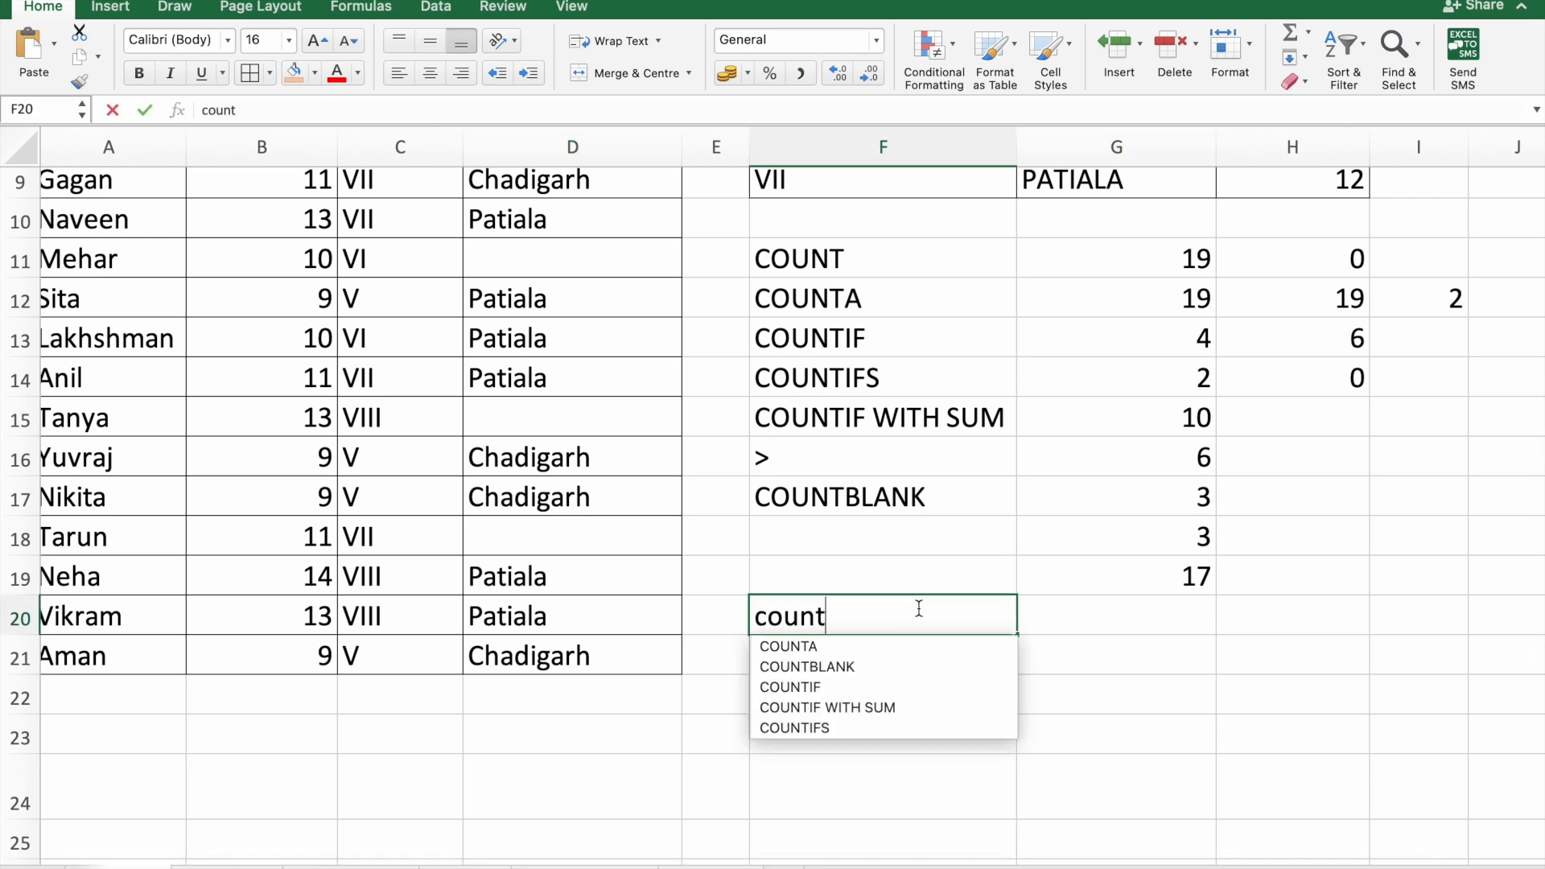
text(ifs with *)
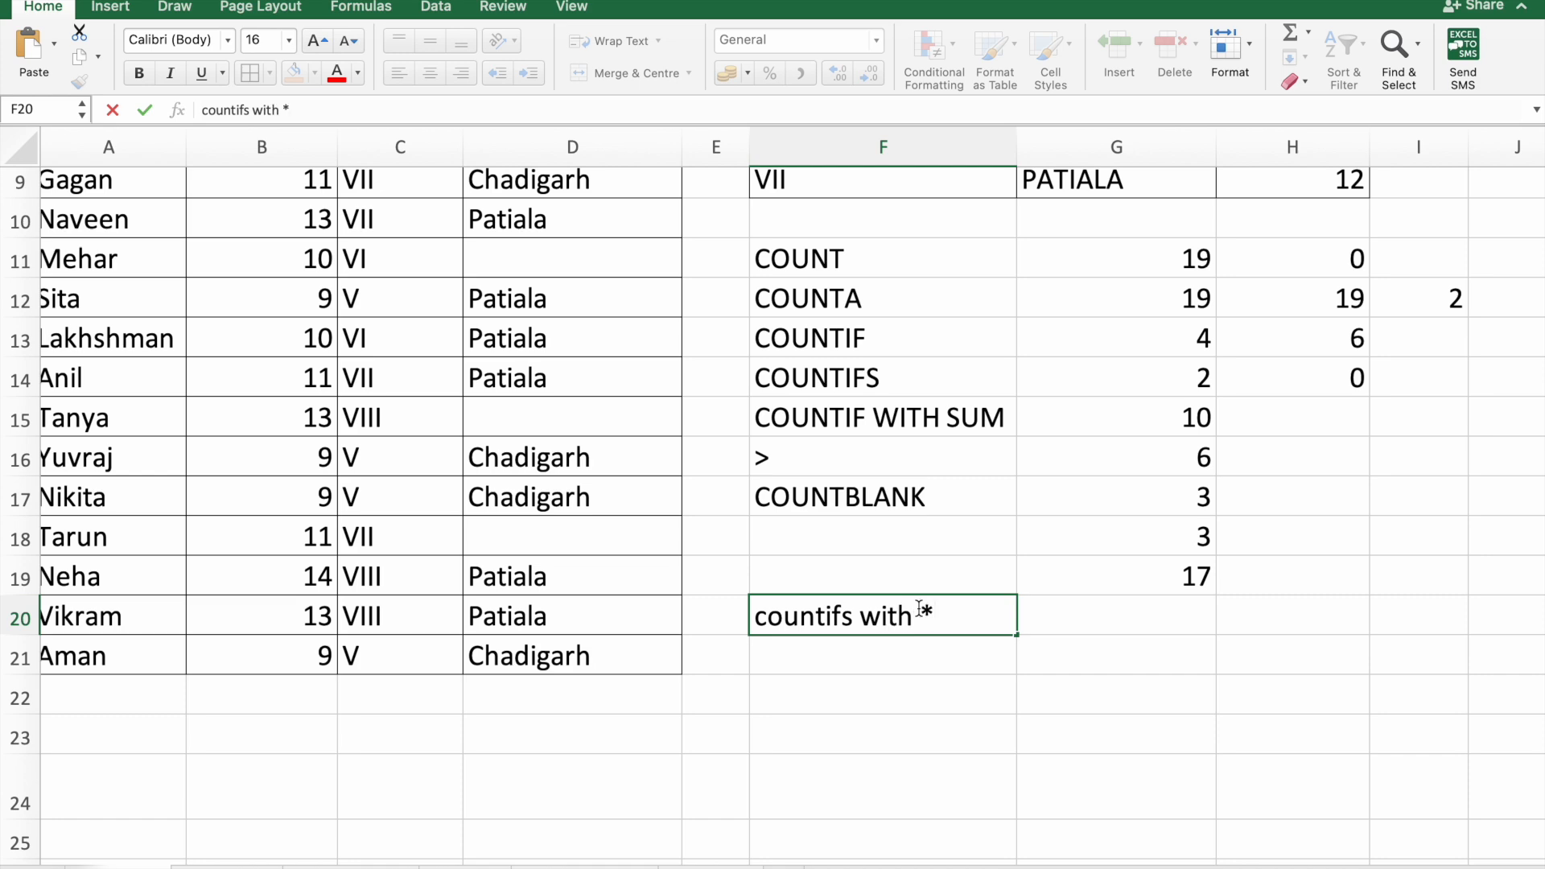
click(1055, 624)
- Enter =COUNTIFS(D2:D21,"patiala*") in G20 to count the addresses that start with Patiala
scroll(609, 214, up, 3)
click(582, 258)
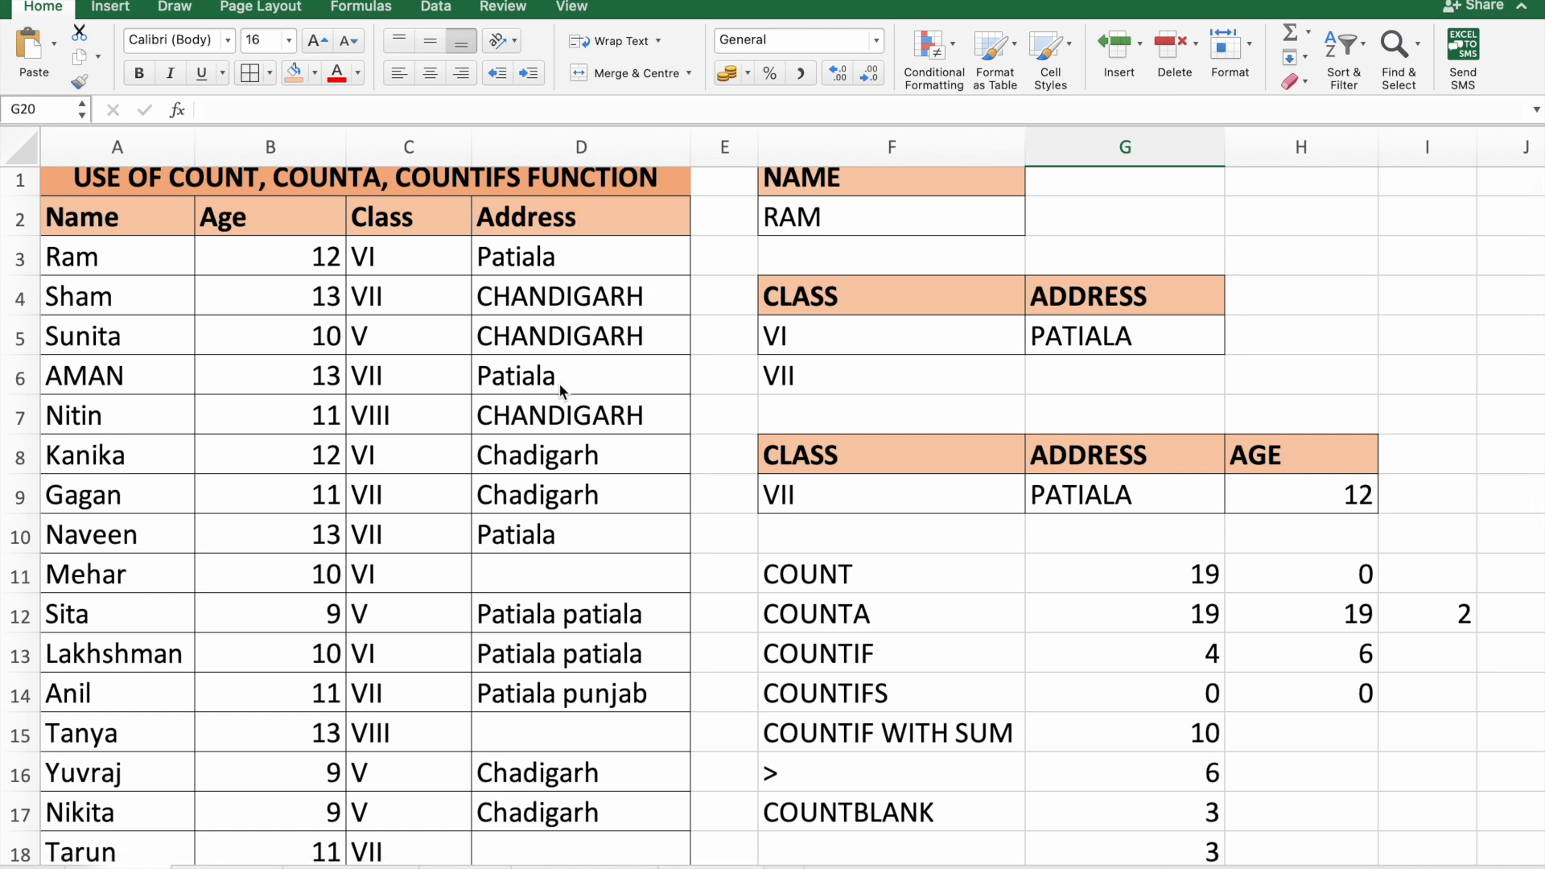
scroll(585, 586, down, 2)
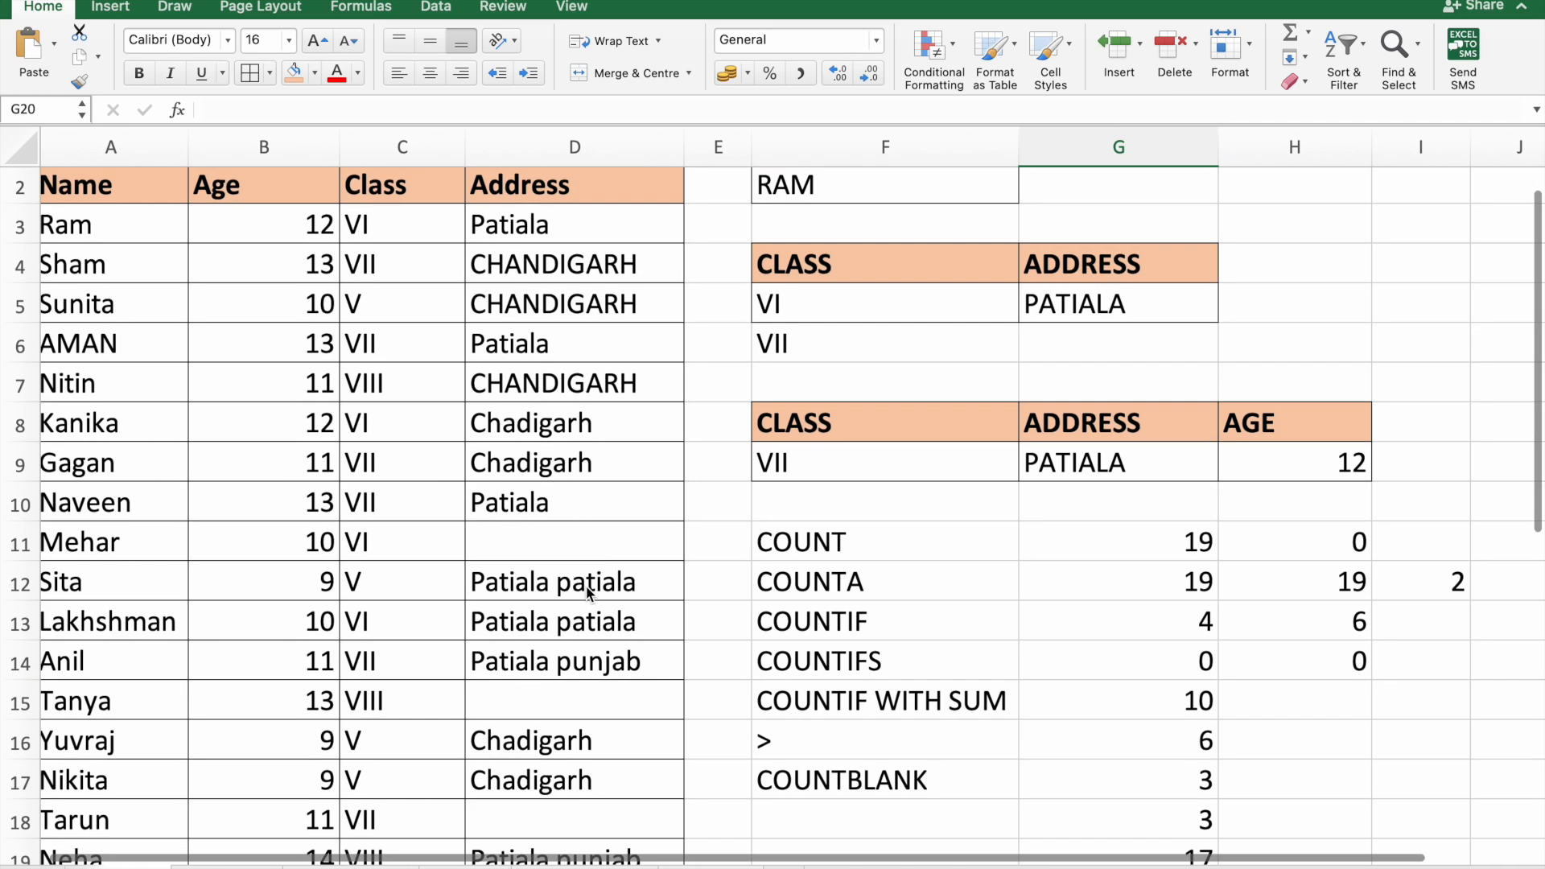
scroll(588, 594, down, 5)
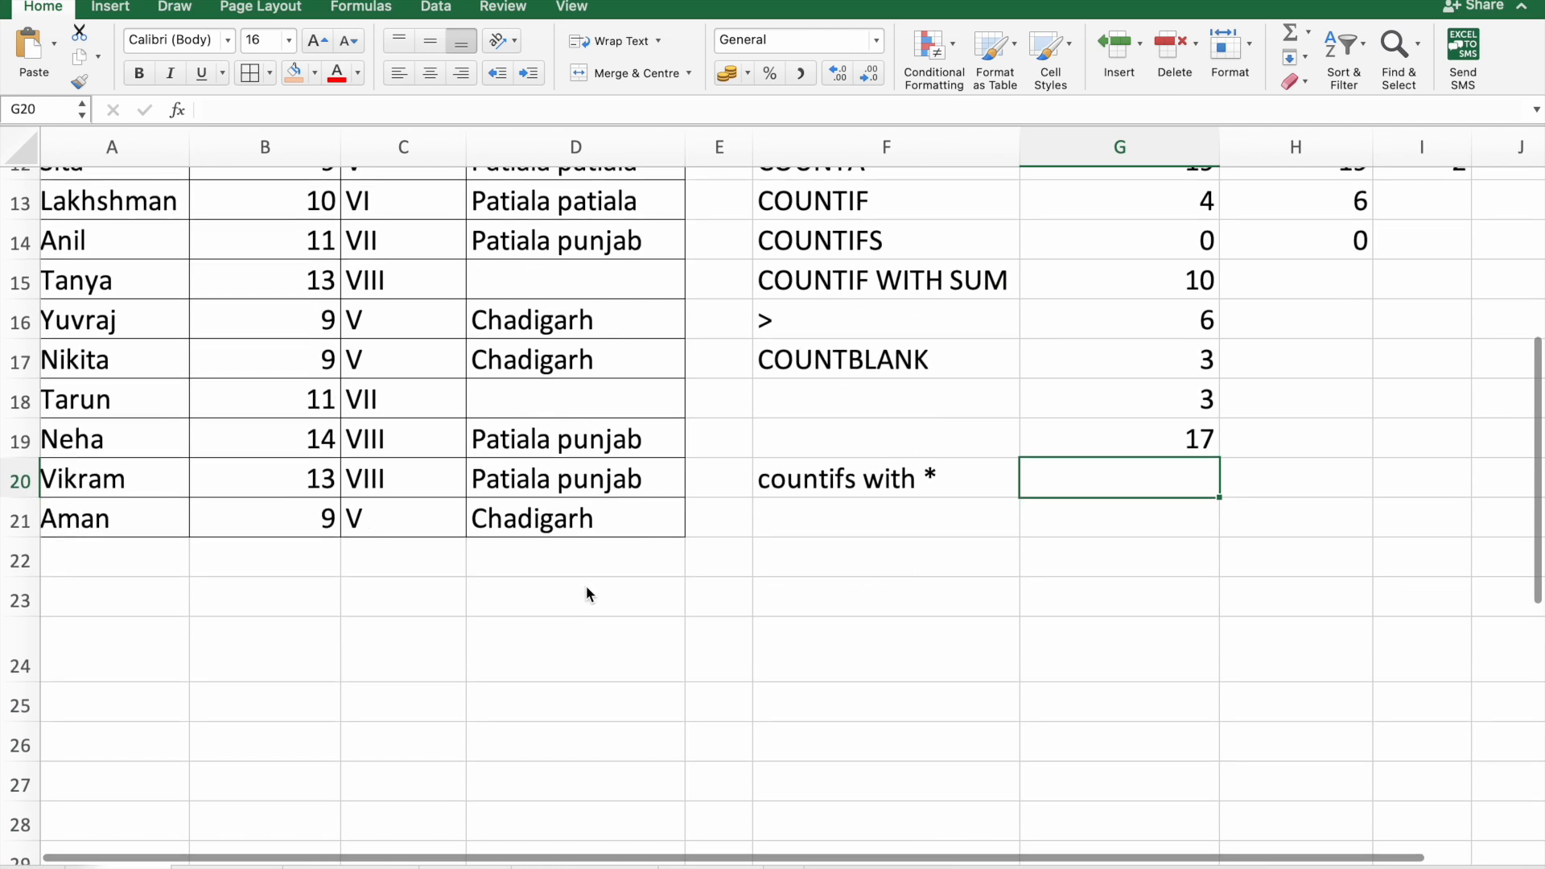
scroll(1103, 468, up, 3)
text(=)
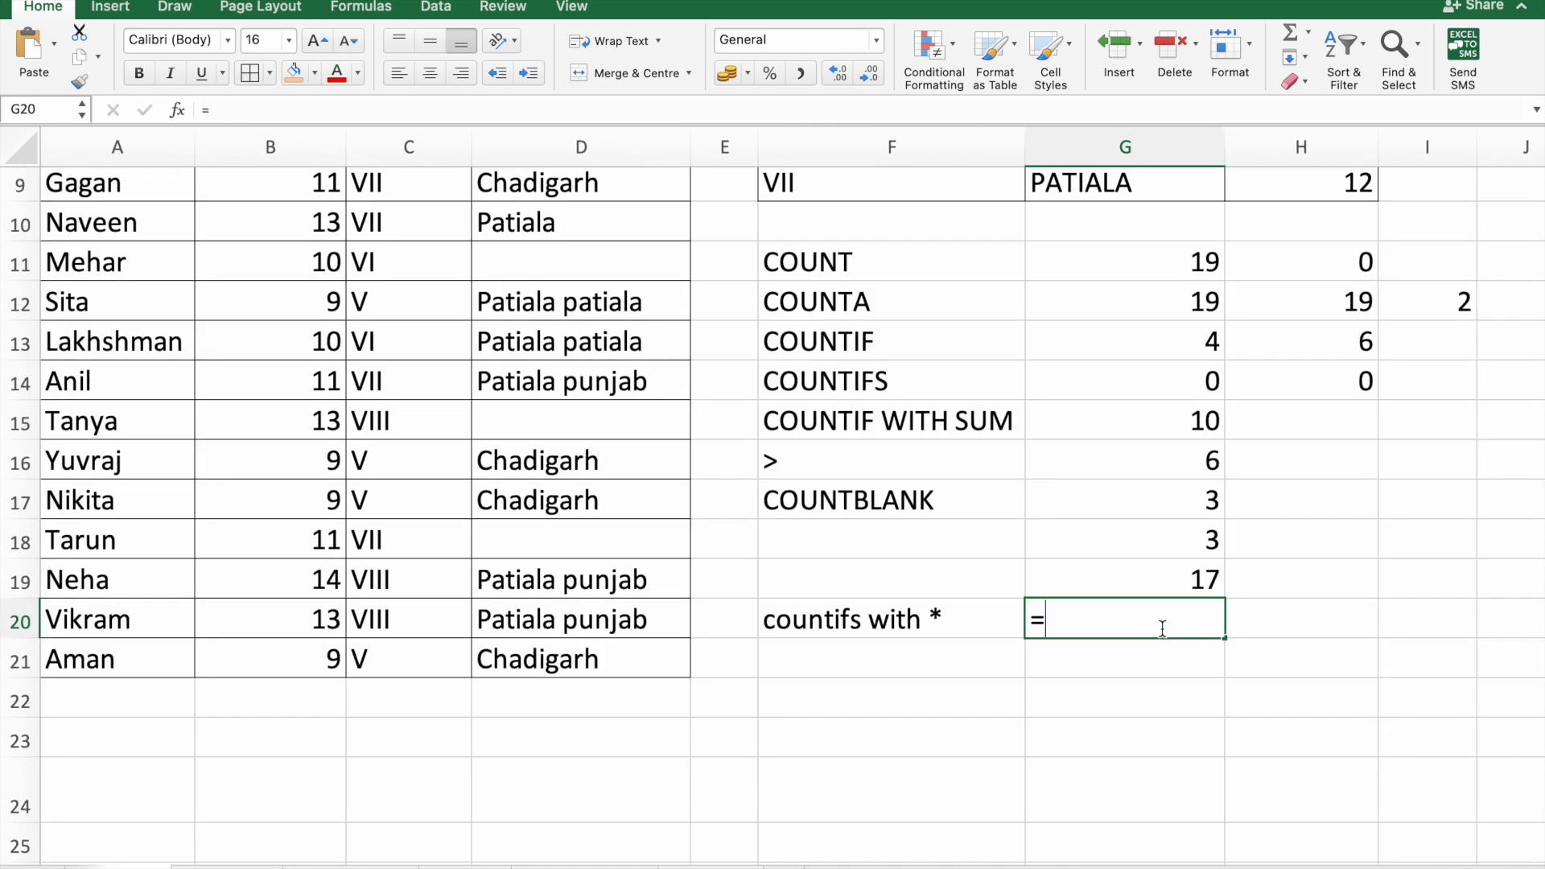
text(count)
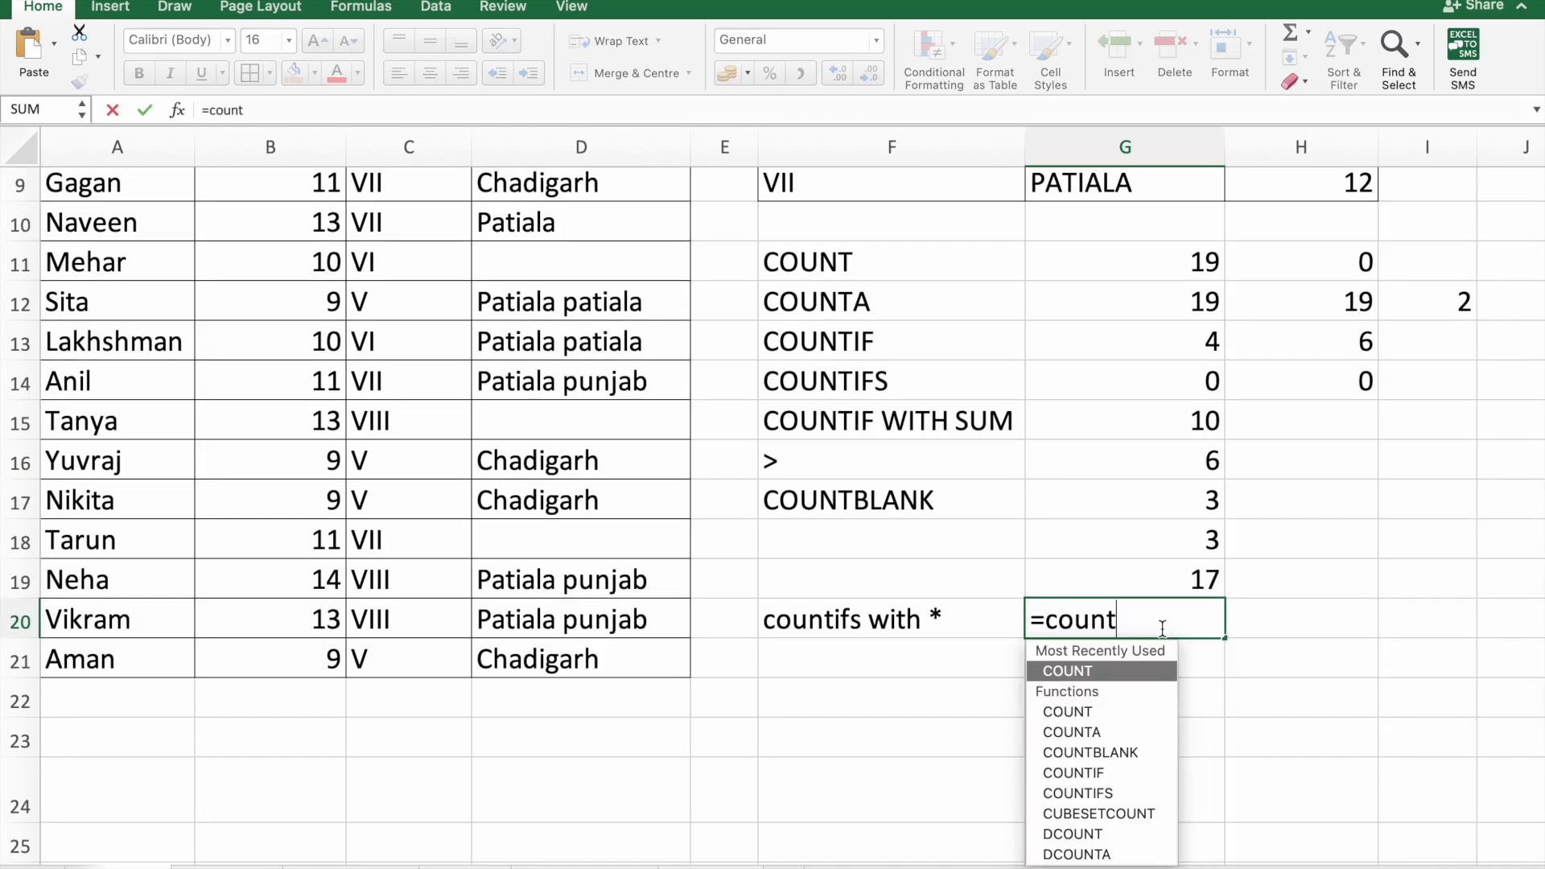
text(ifs)
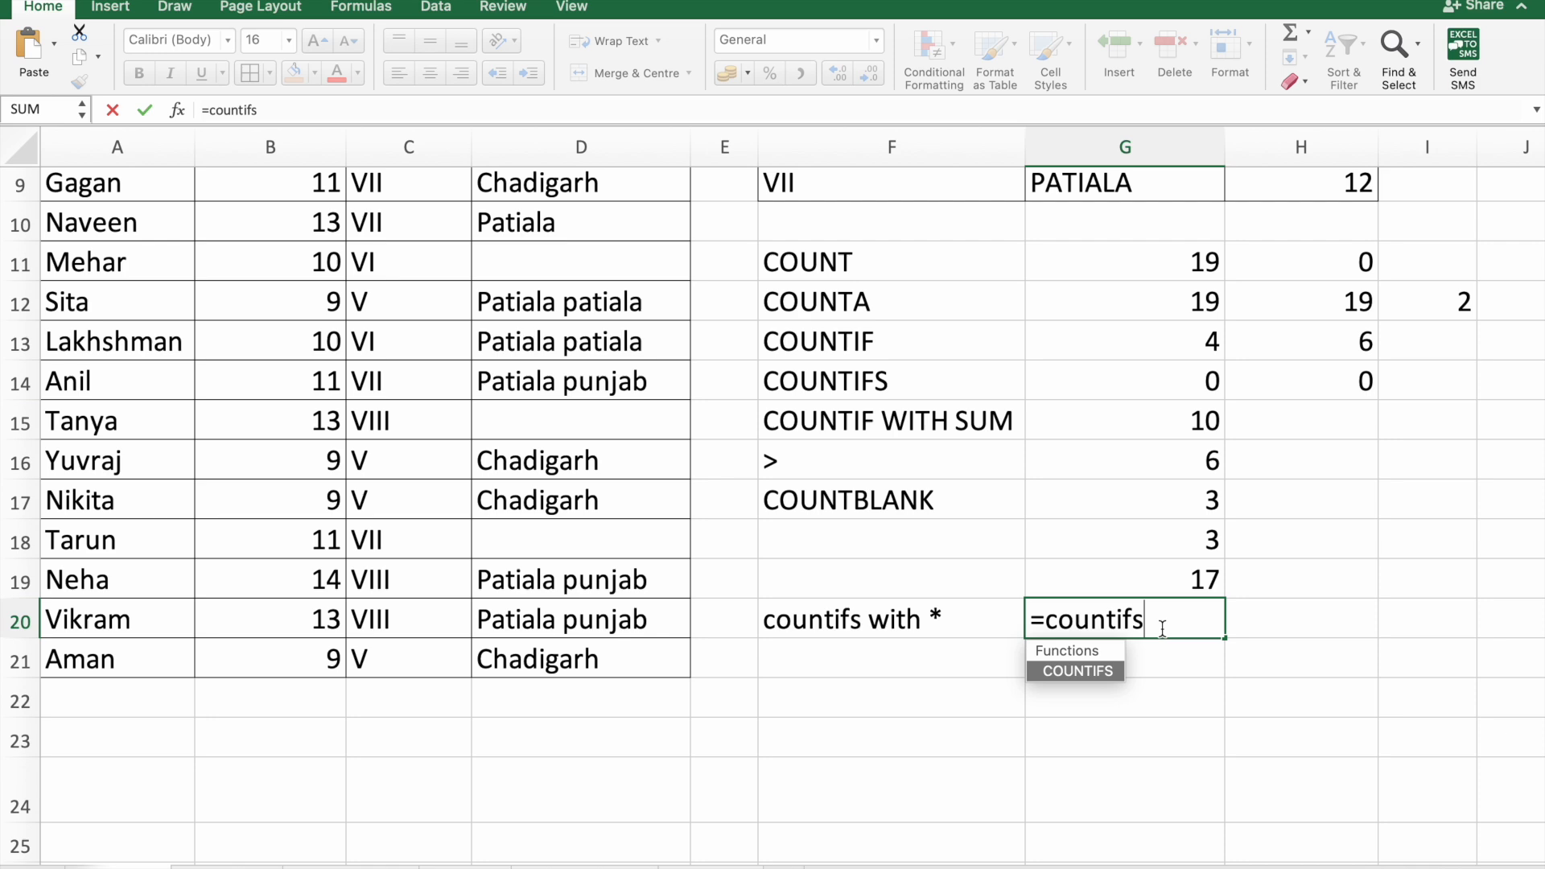
text(()
scroll(562, 480, up, 6)
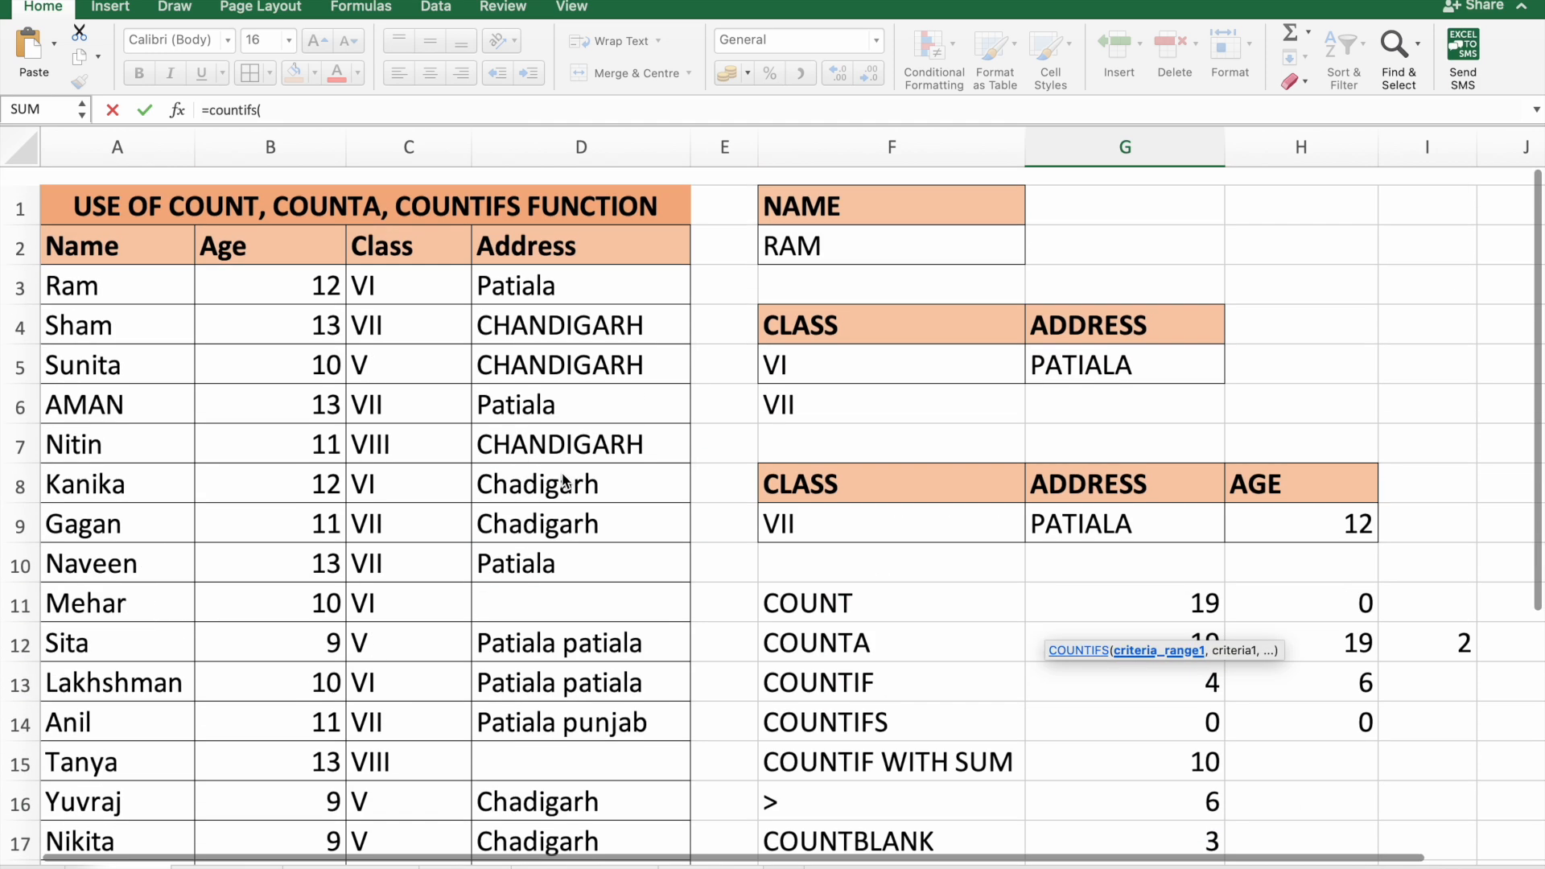
drag(564, 228, 568, 781)
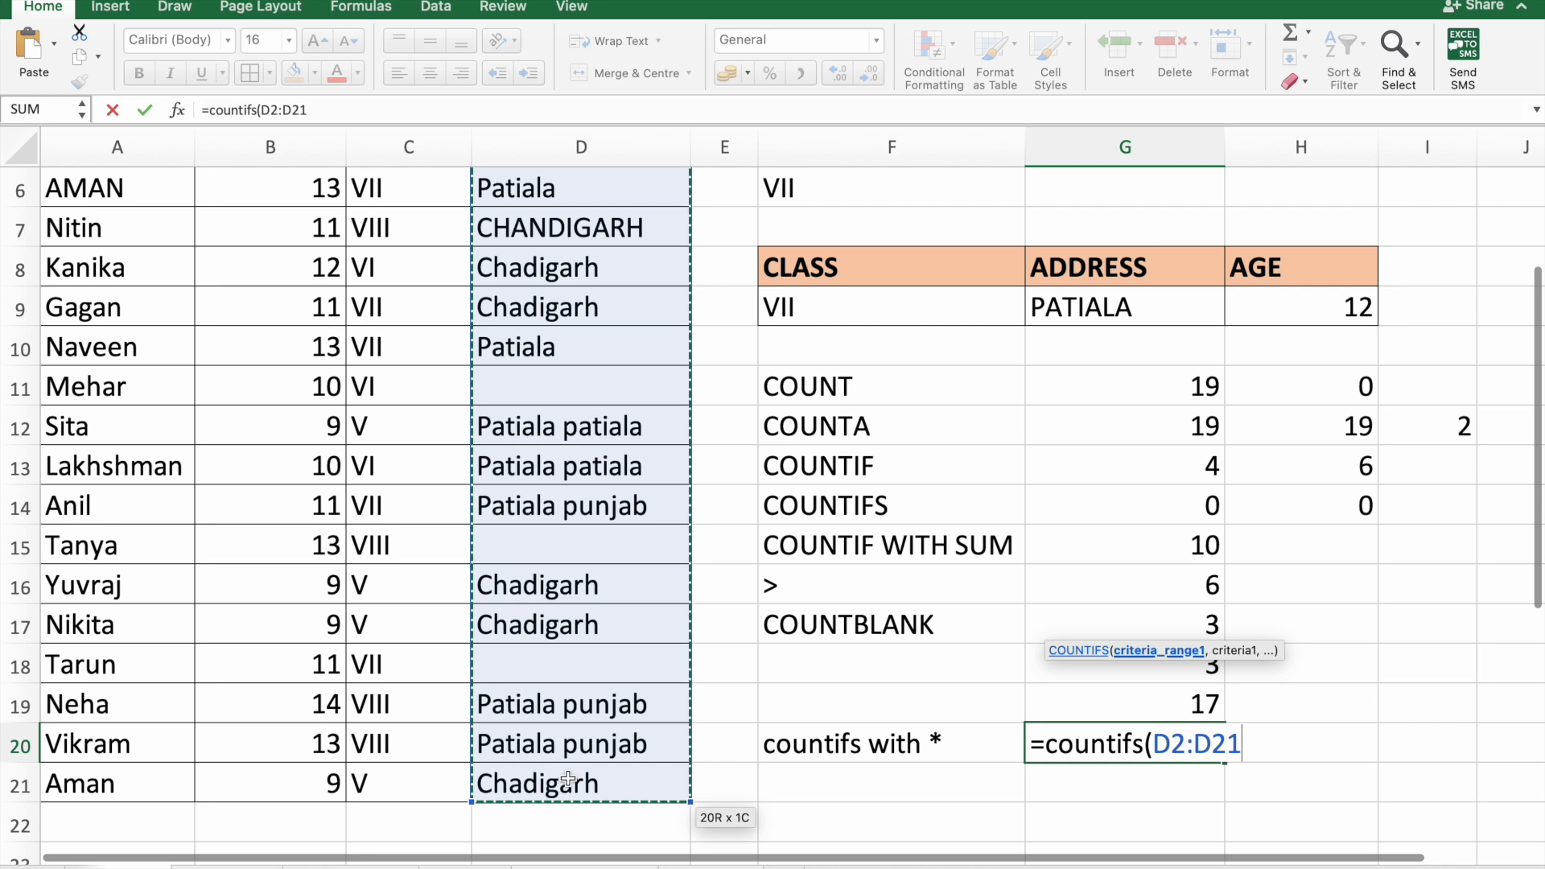
text(,"patiala))
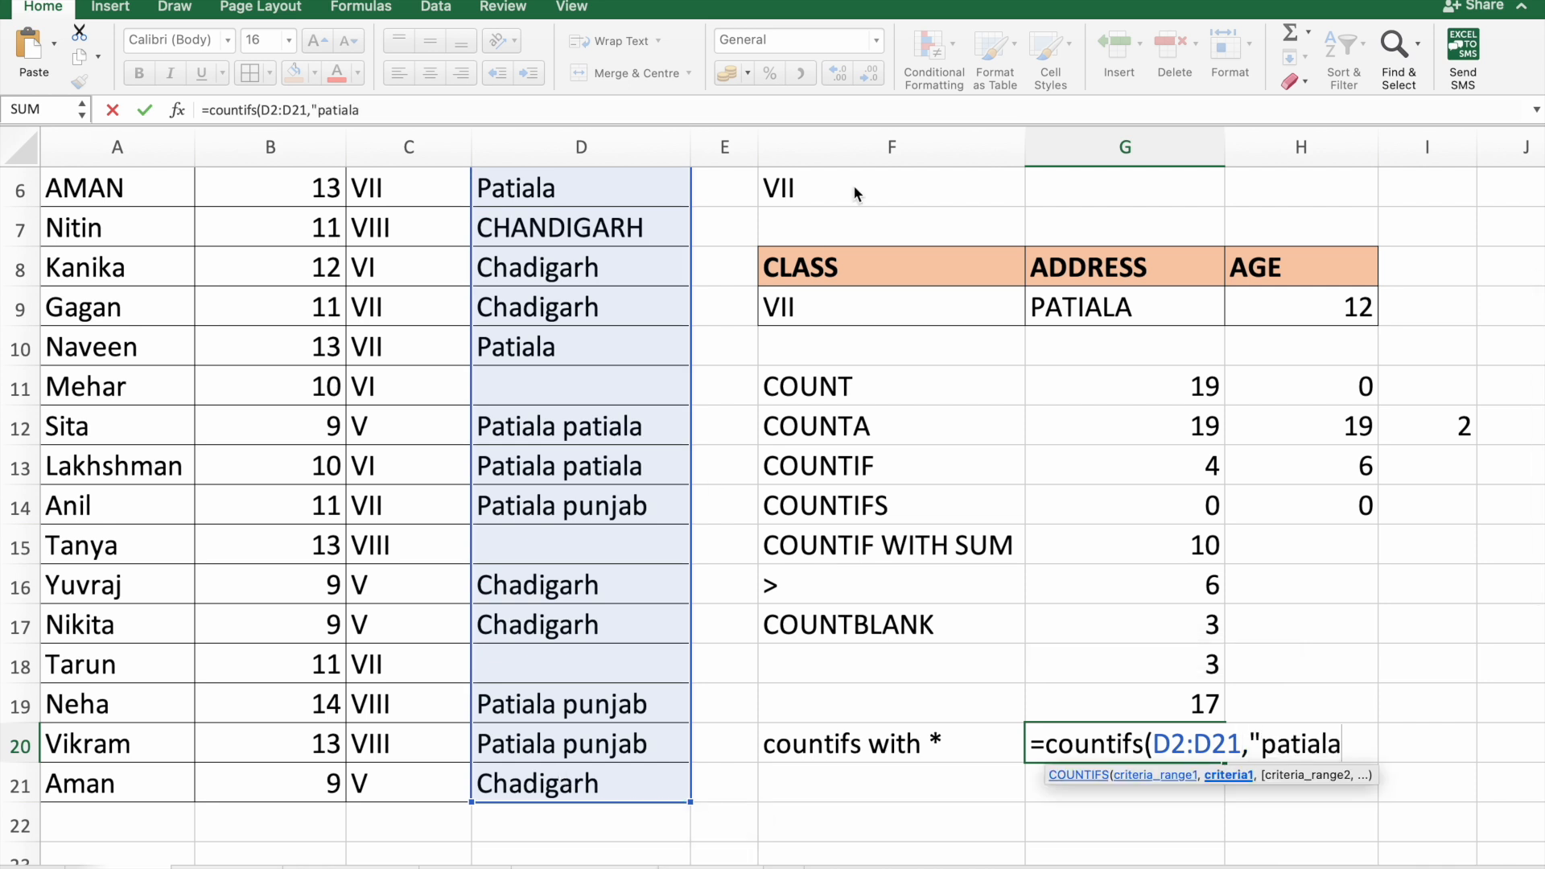
scroll(853, 185, up, 1)
text(*)
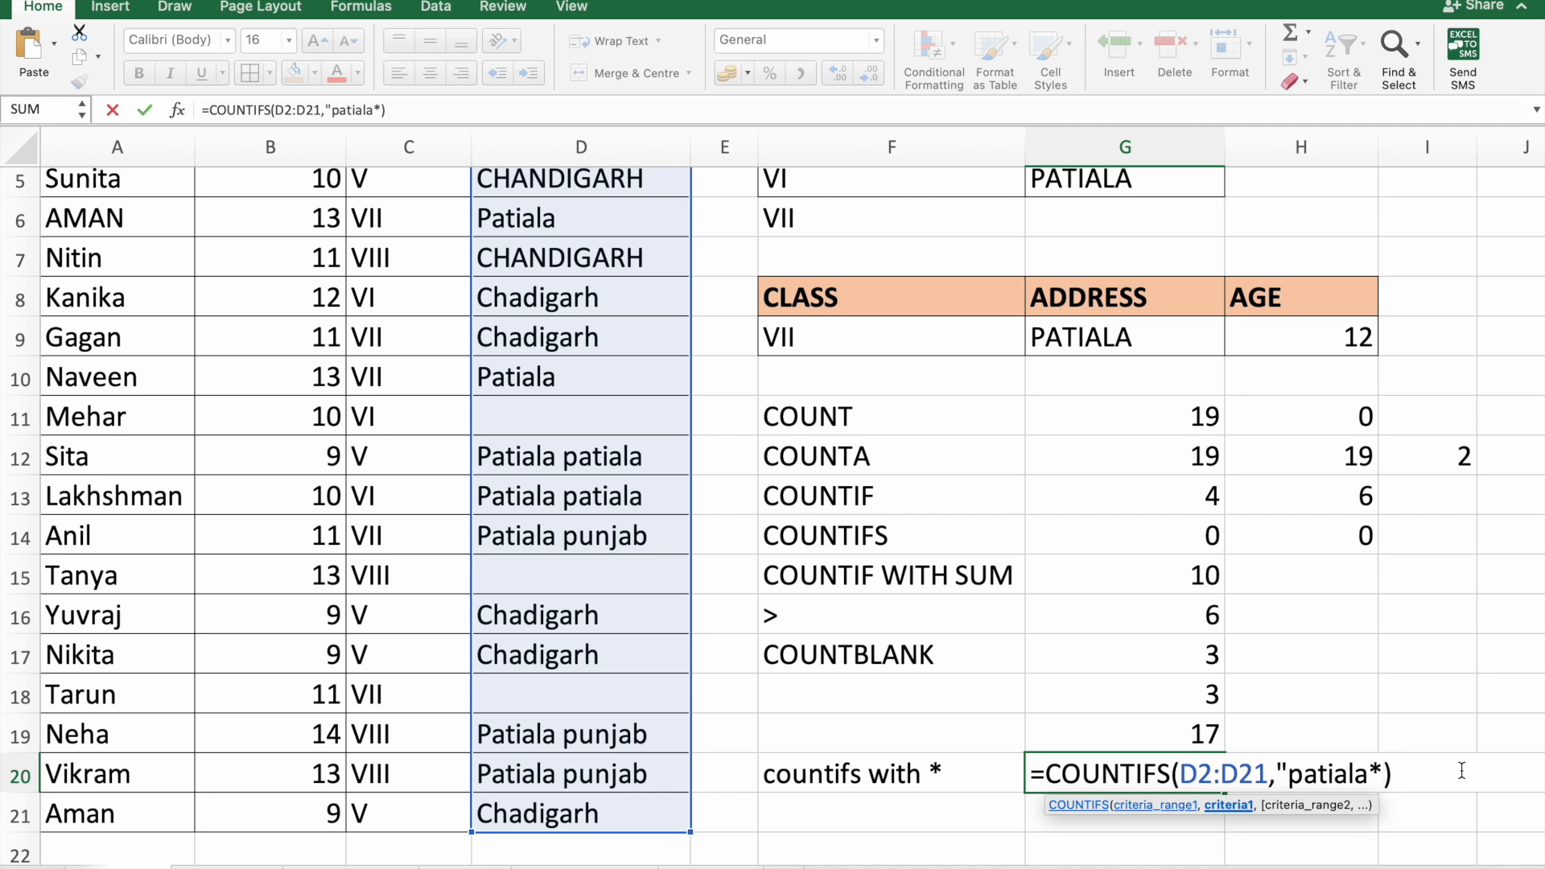
text(")
key(Return)
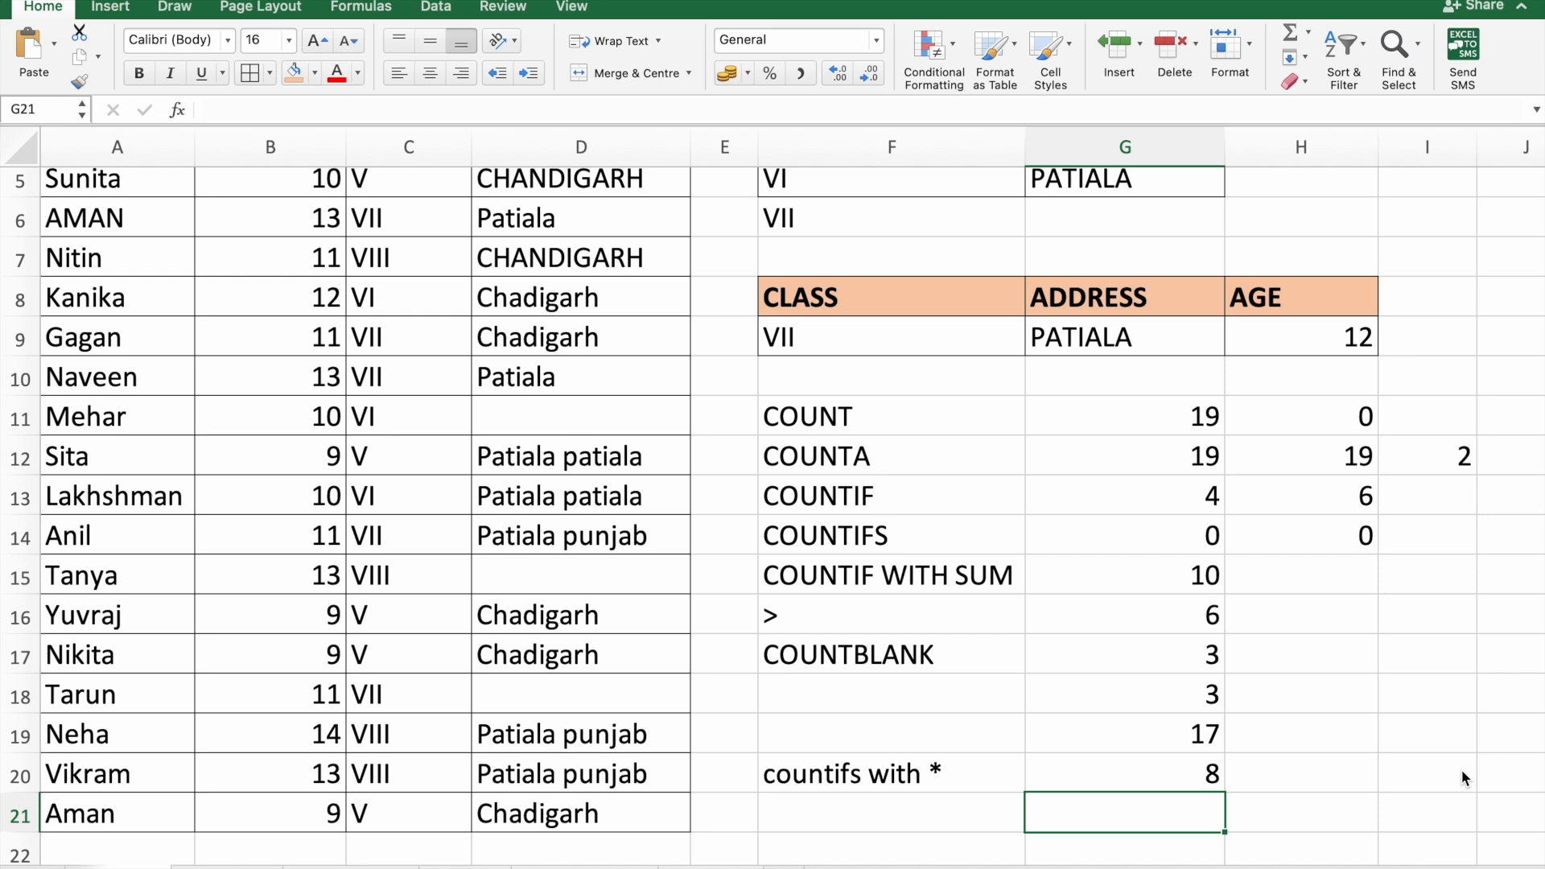
- Check the wildcard COUNTIFS formula in G20 against the Patiala entries in the Address column
click(1100, 785)
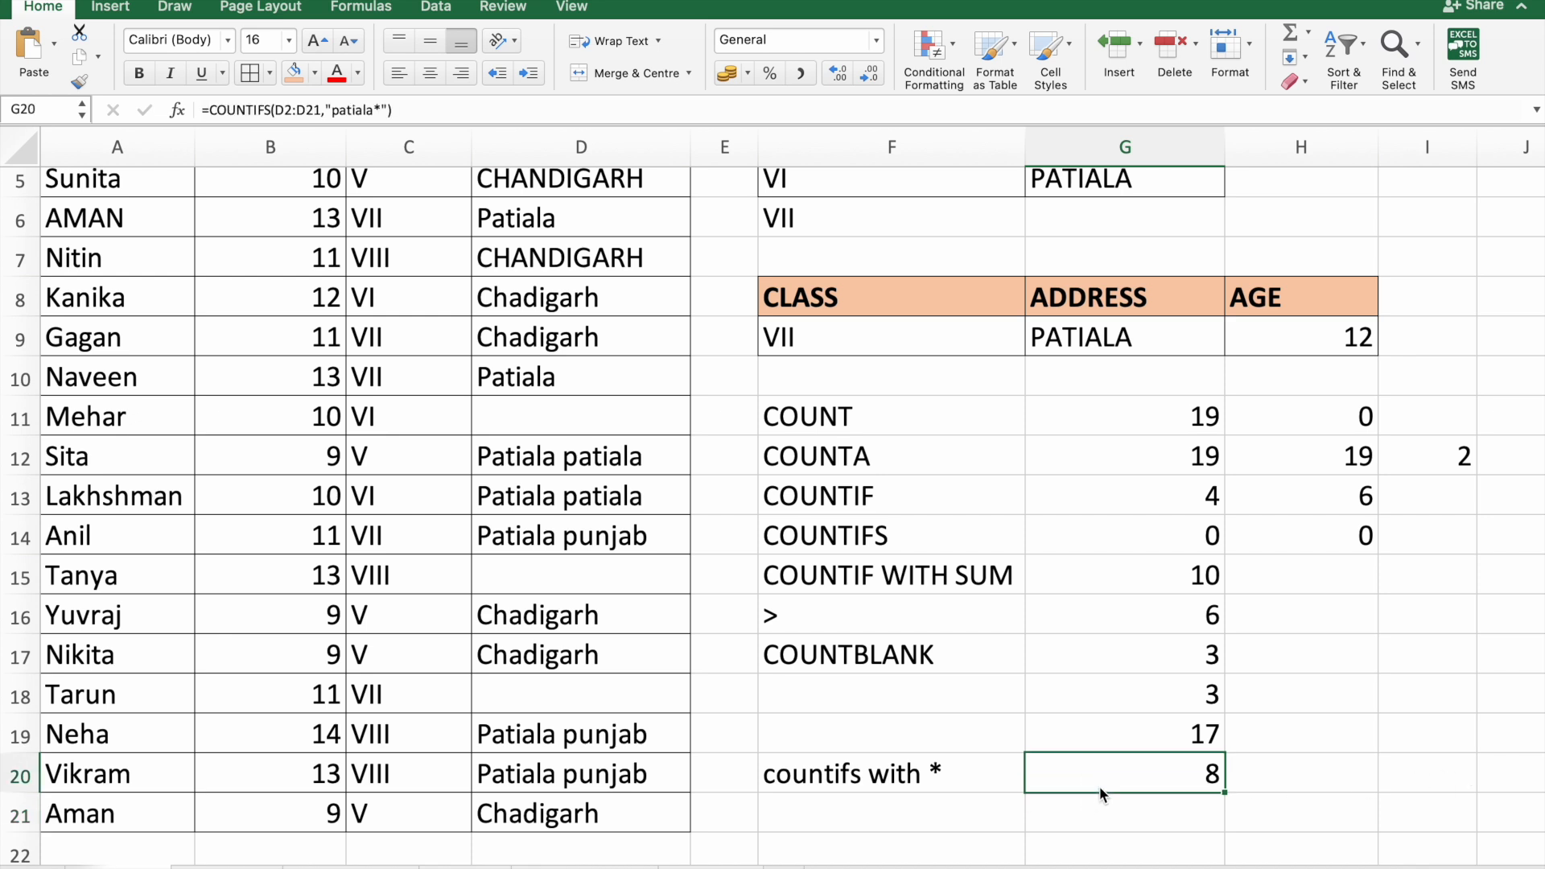
scroll(623, 451, up, 4)
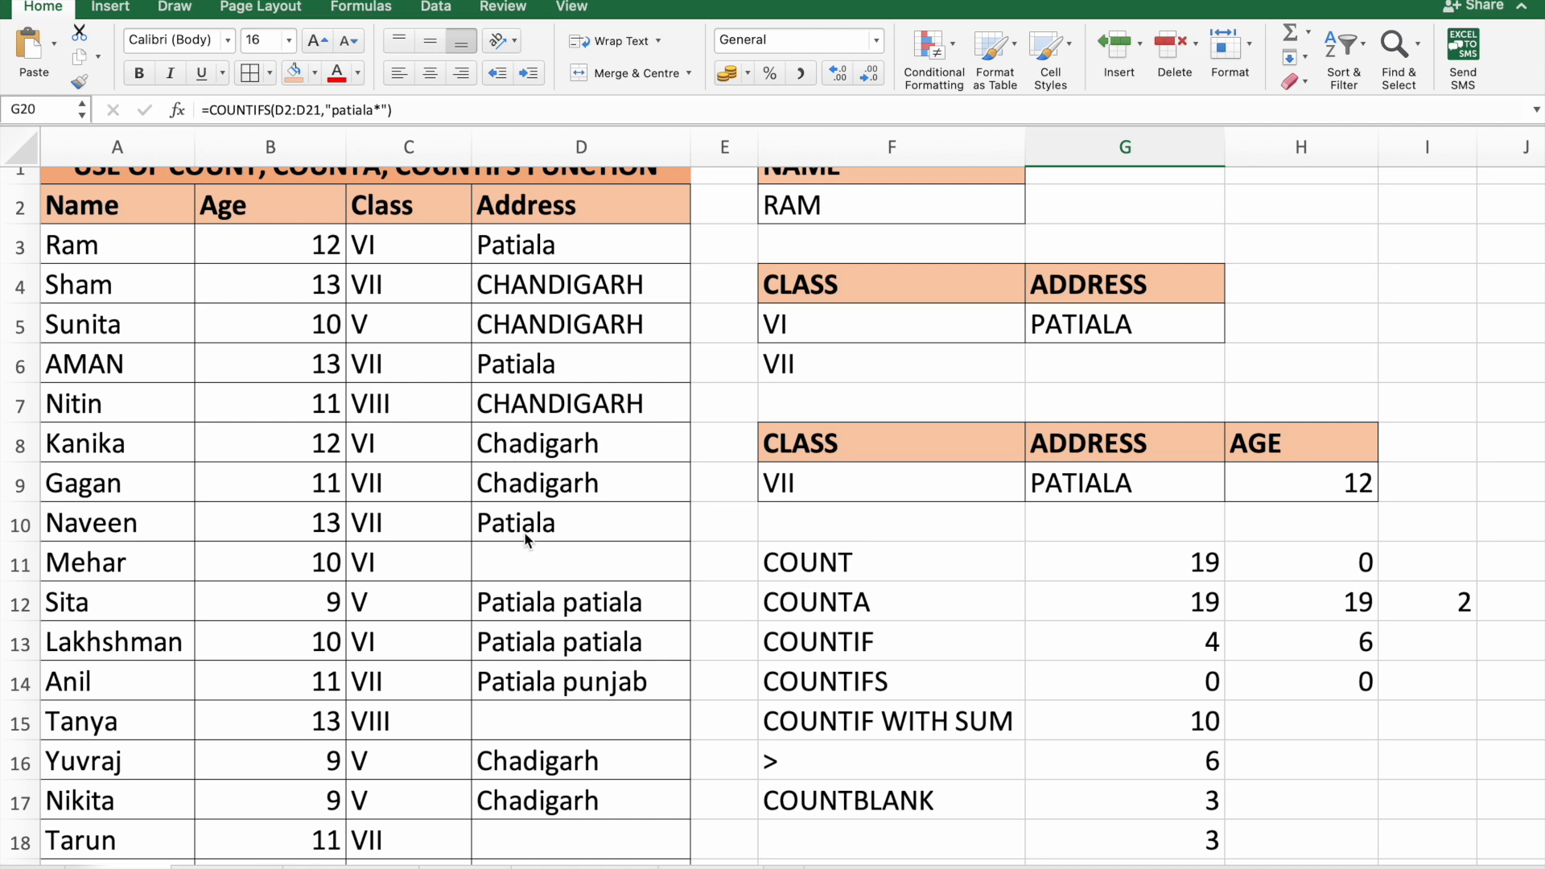
scroll(522, 609, down, 4)
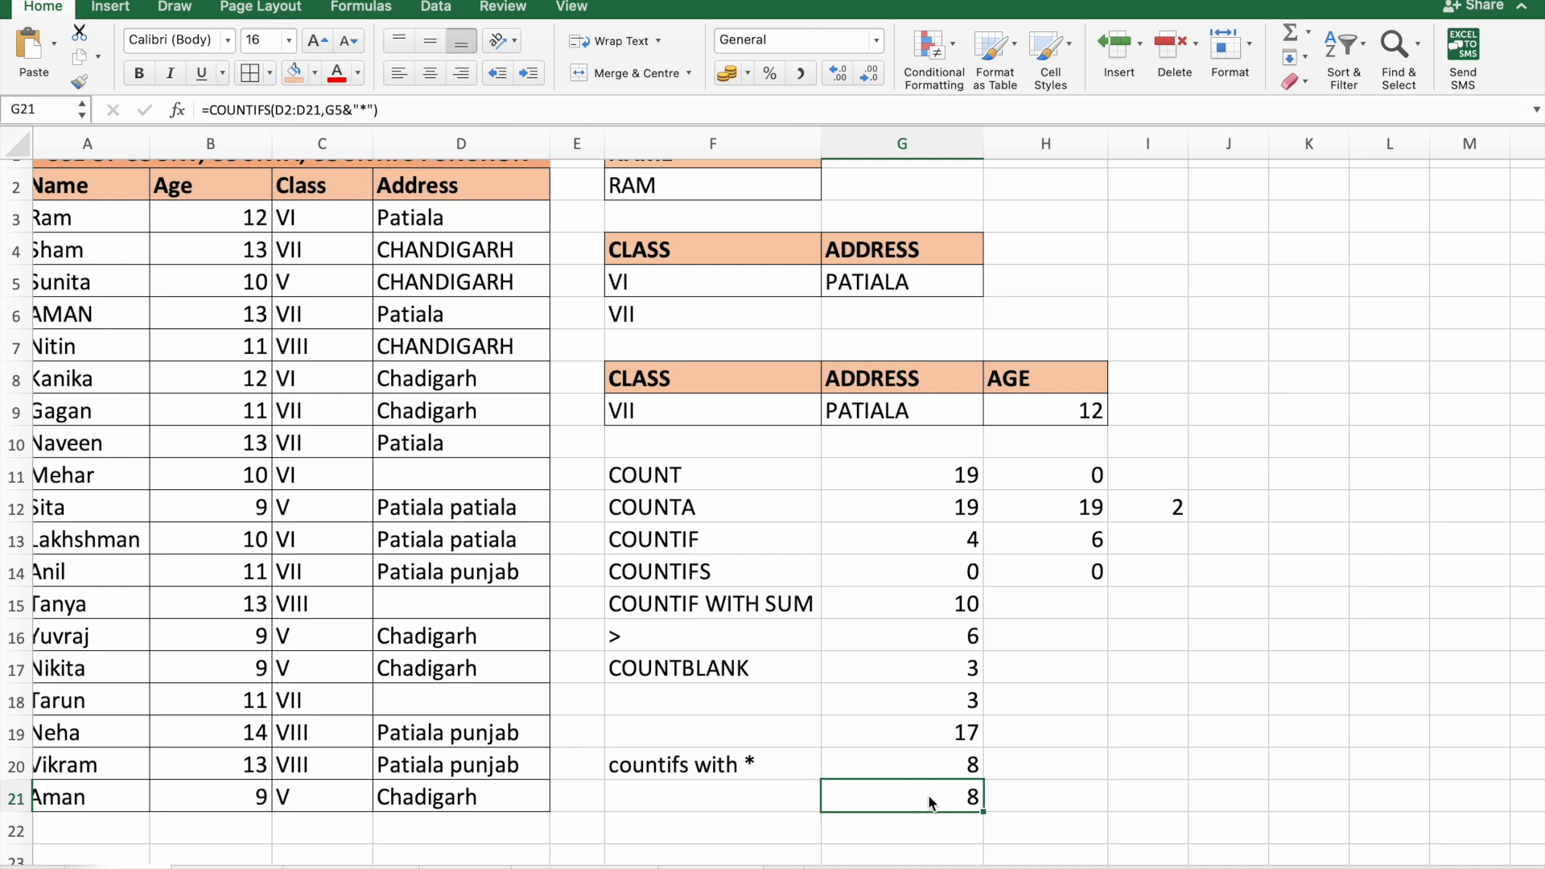
- Change the G21 formula to =COUNTIFS(D2:D21,"*"&G5&"*") so it counts addresses containing the G5 text anywhere
click(919, 288)
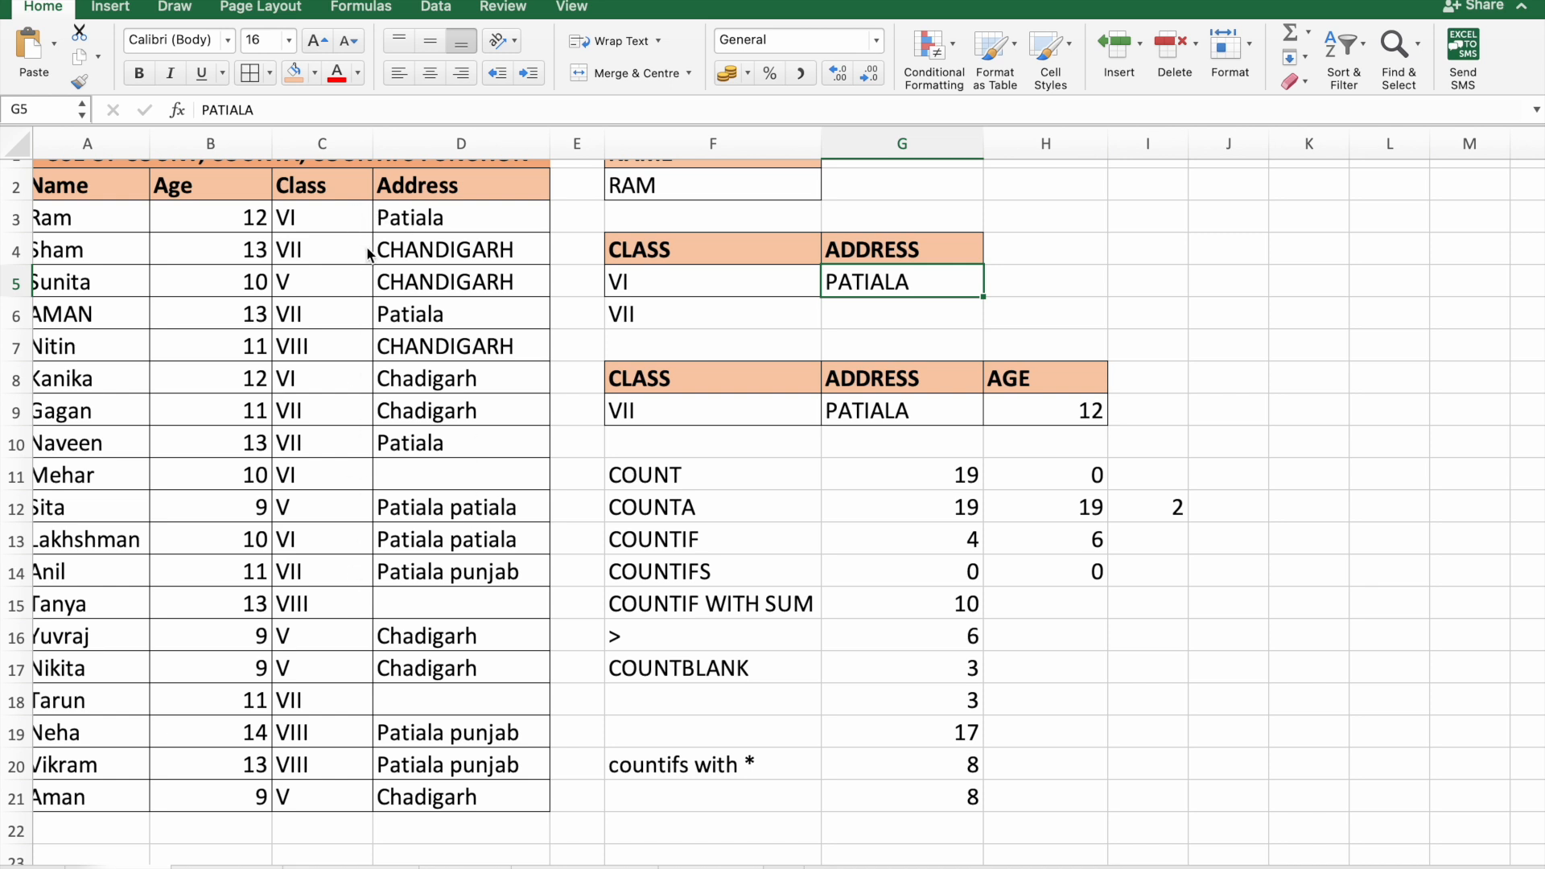
click(975, 801)
double_click(974, 801)
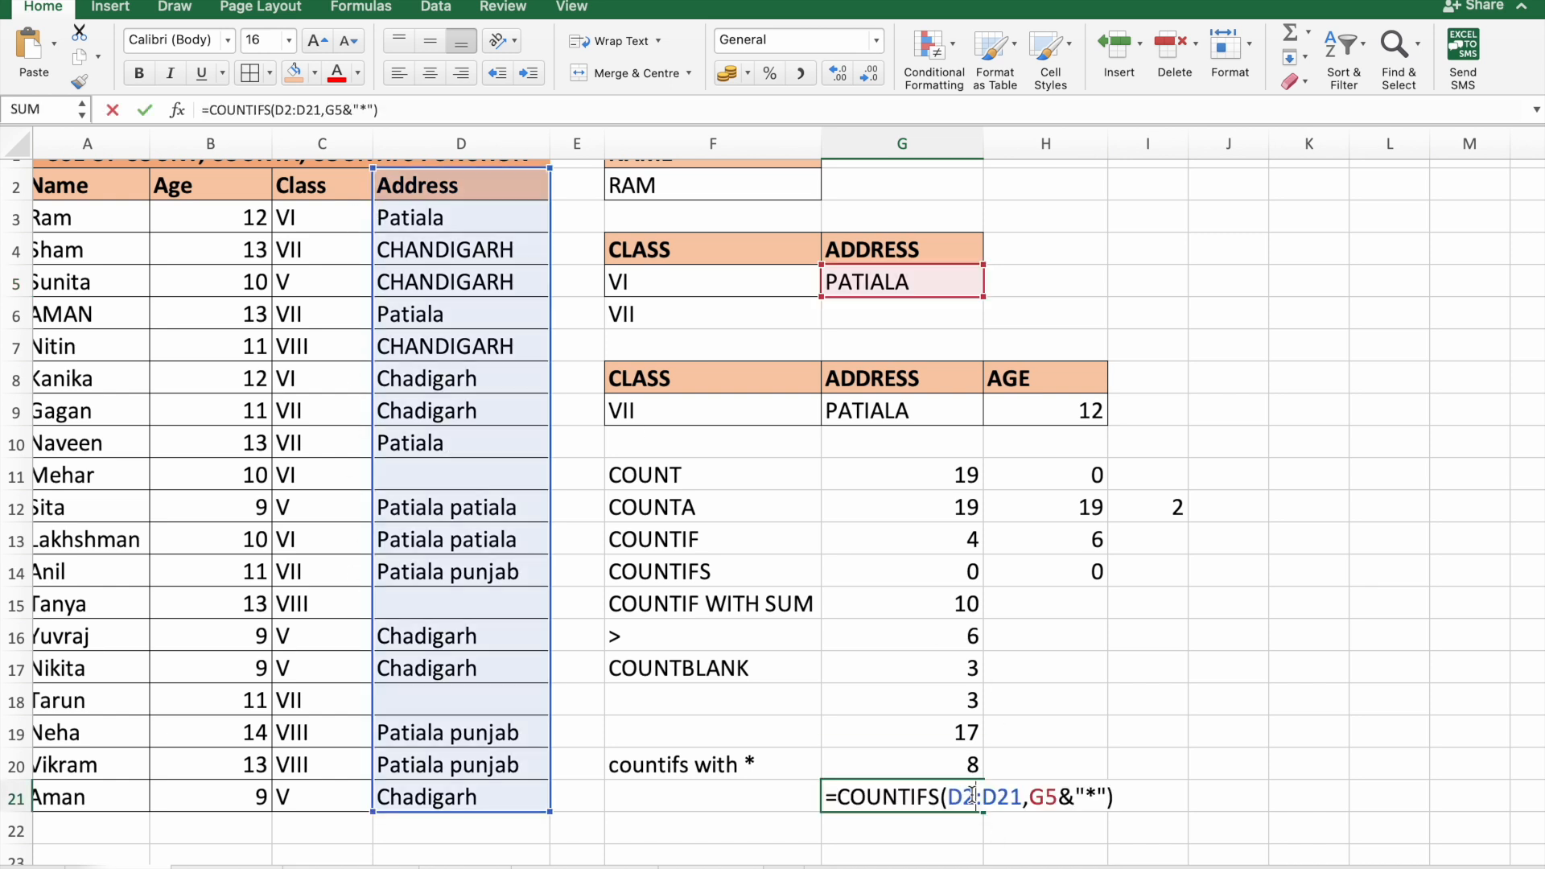
click(1032, 801)
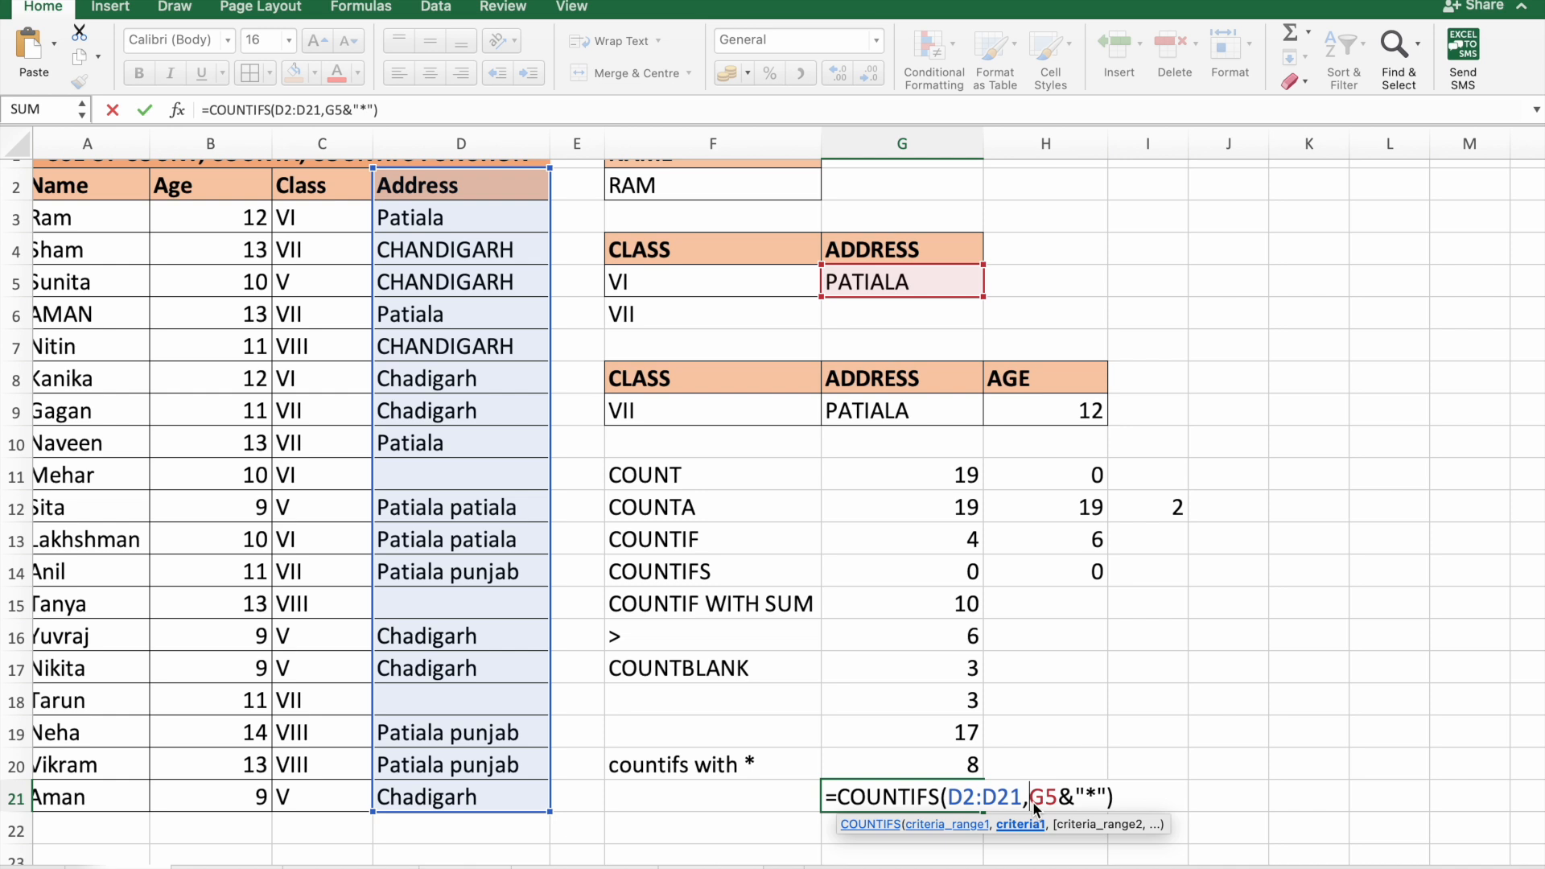
text(")
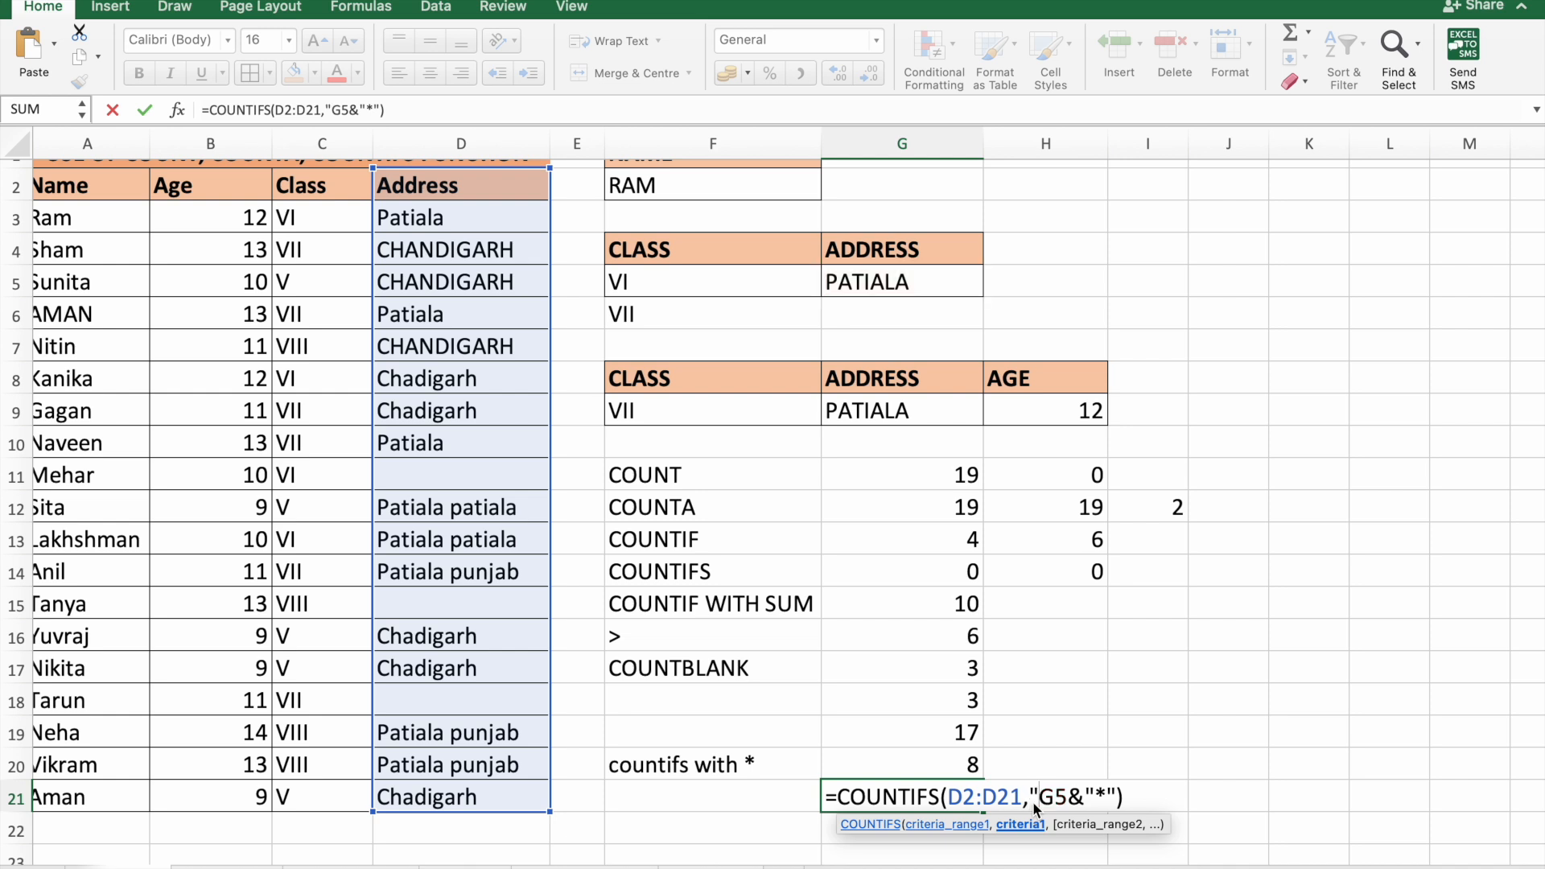
text(*")
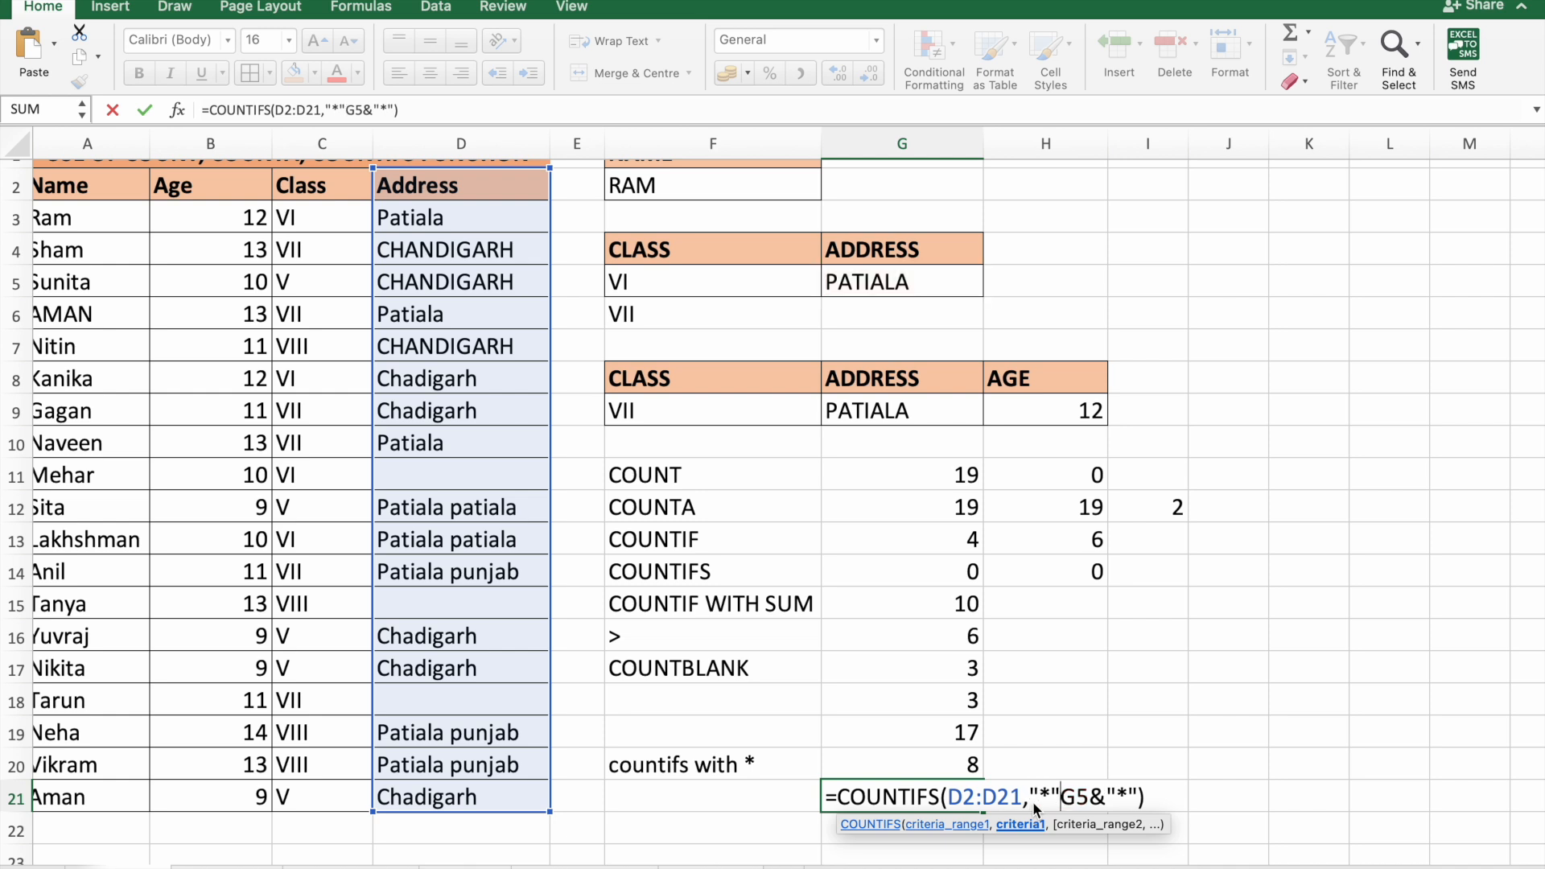
text(&)
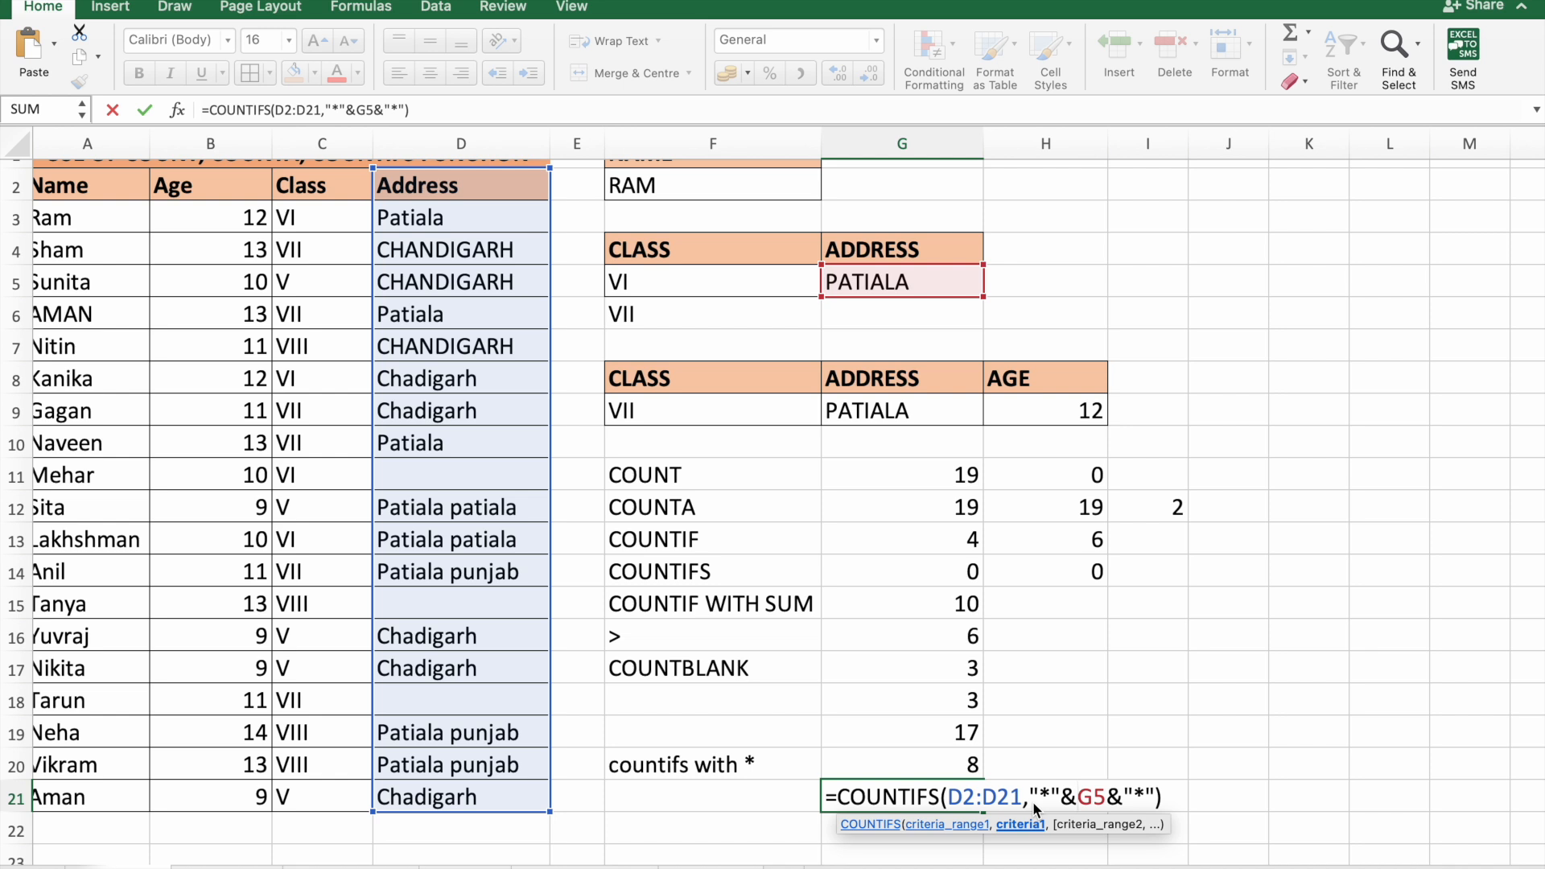
key(Return)
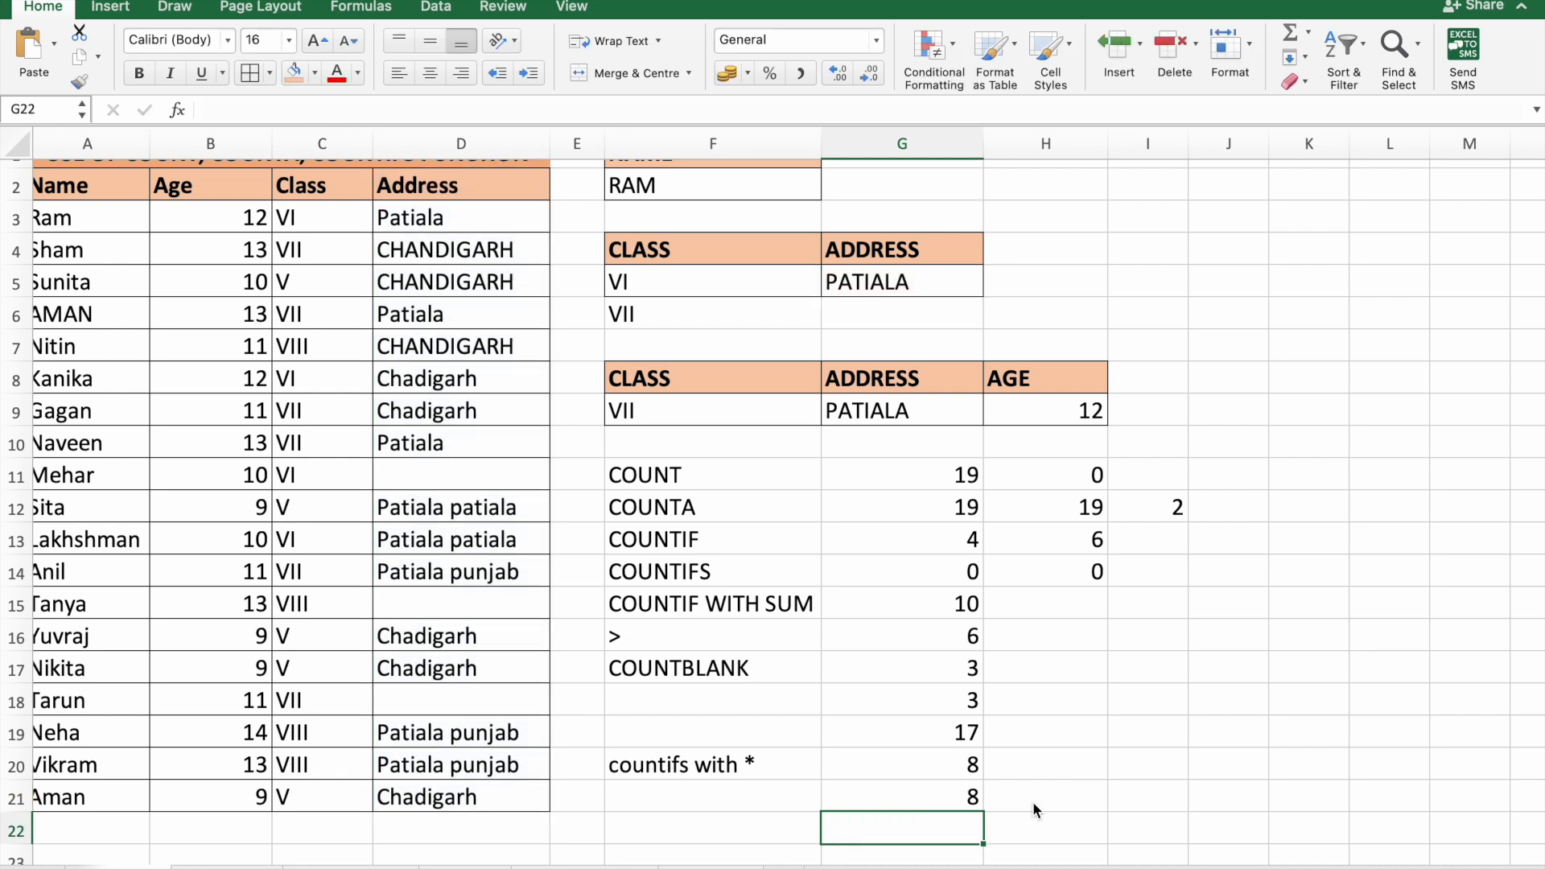
click(914, 786)
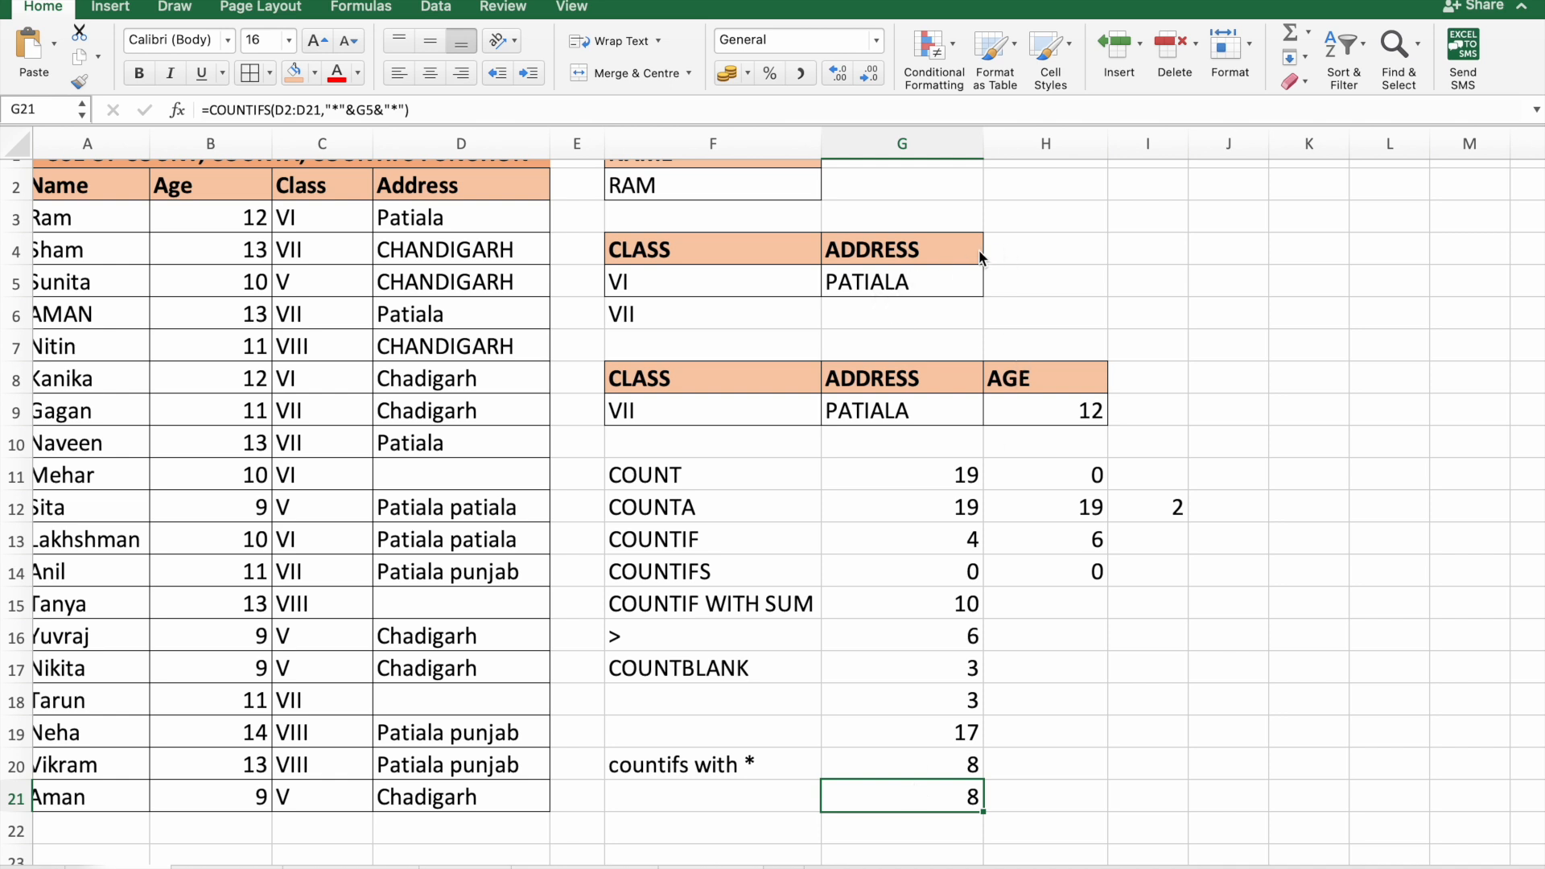
- Change the address in D3 to "punjab Patiala" to test text placed before the search word
double_click(382, 216)
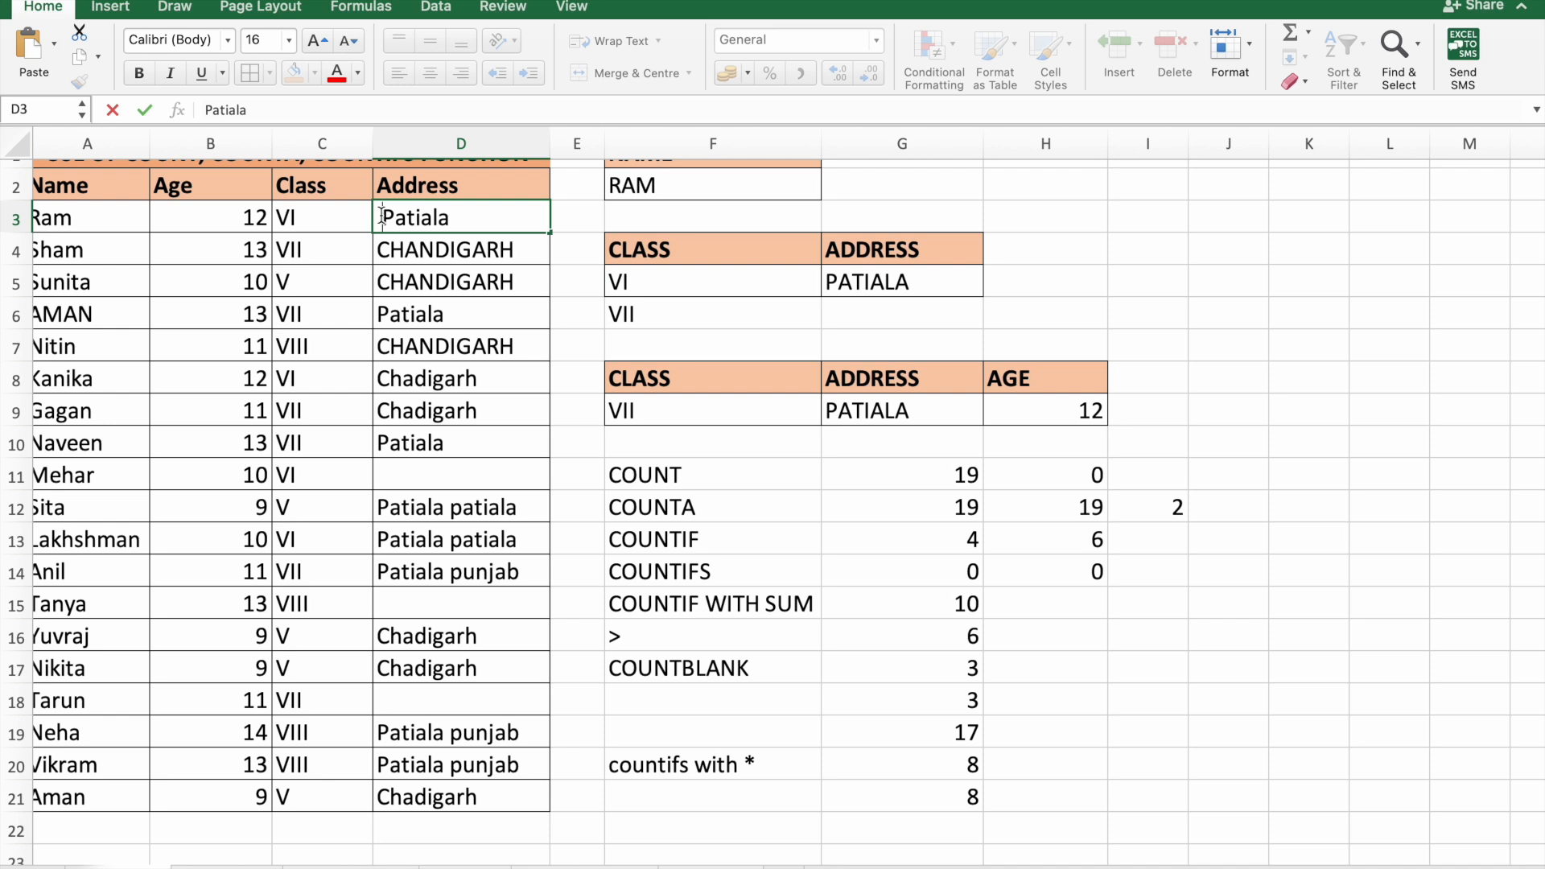
key(BackSpace)
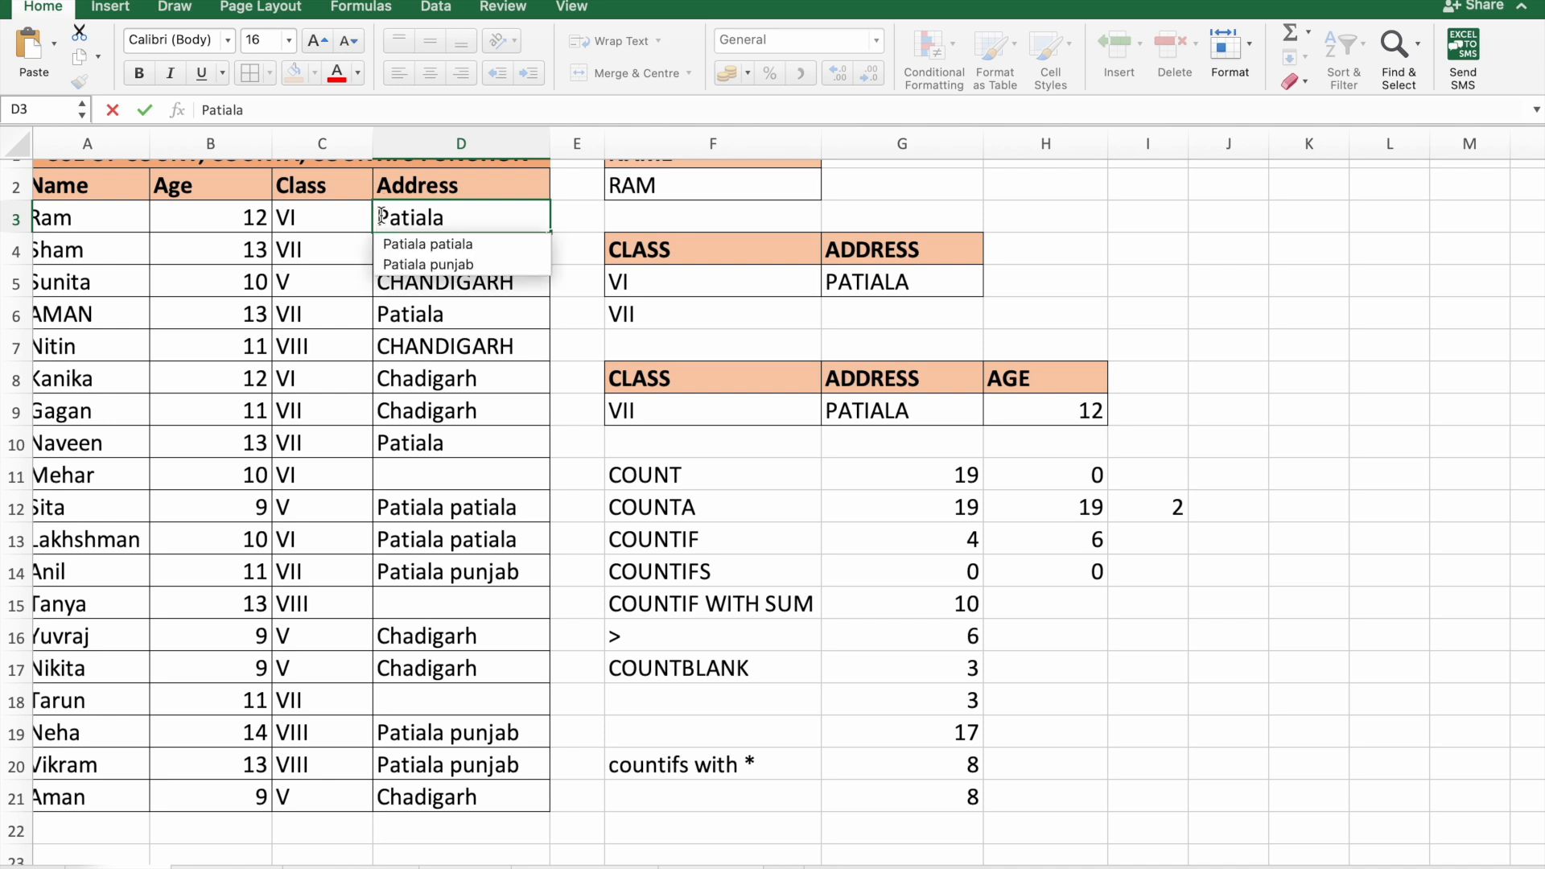
text(punja)
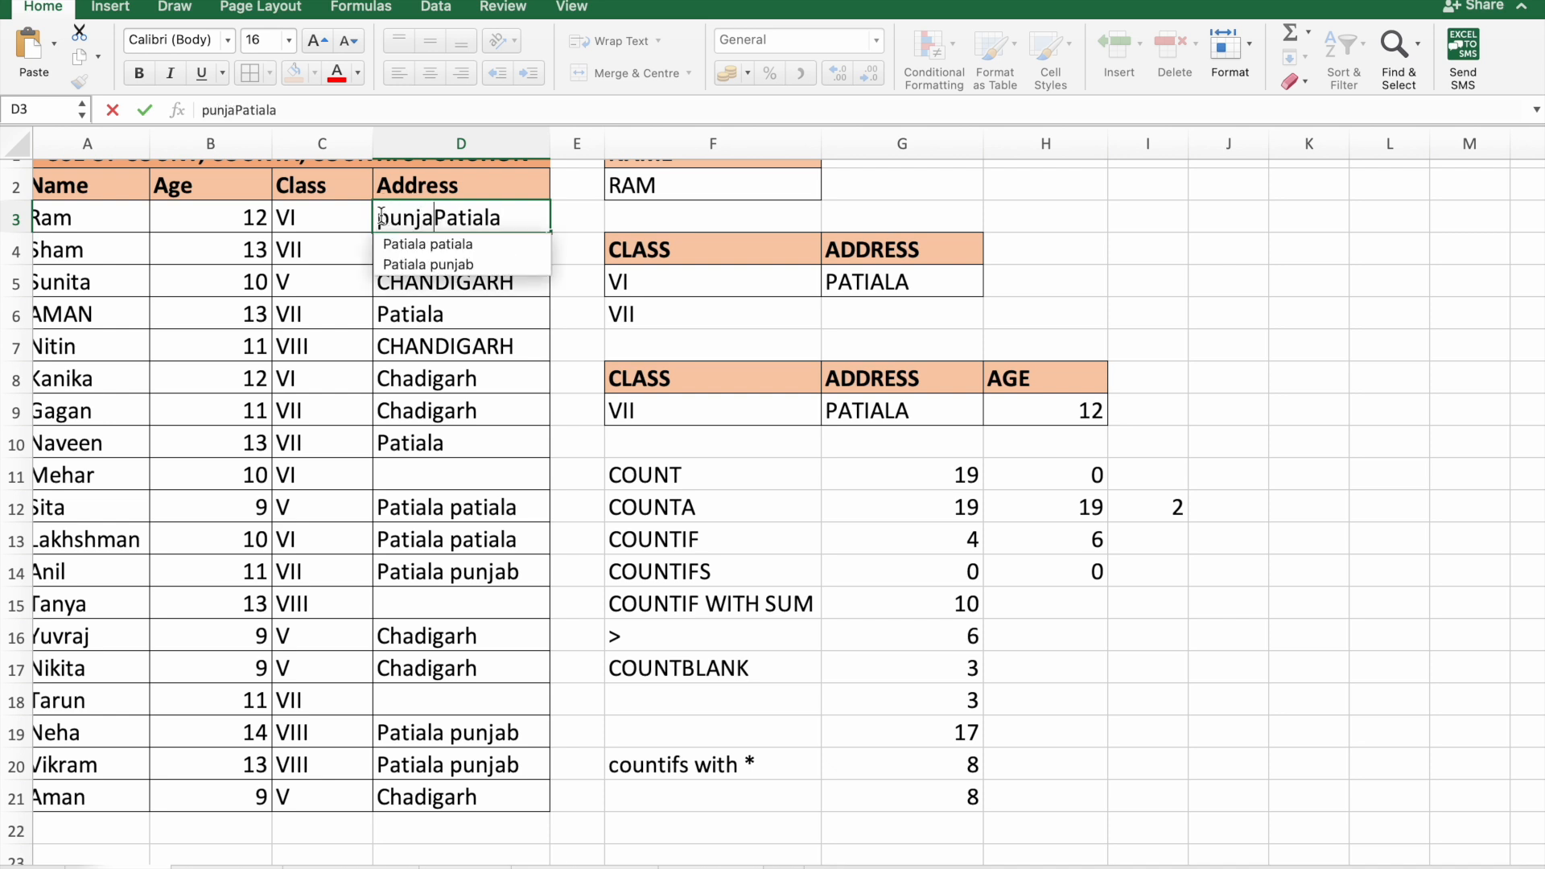
text(b)
key(Return)
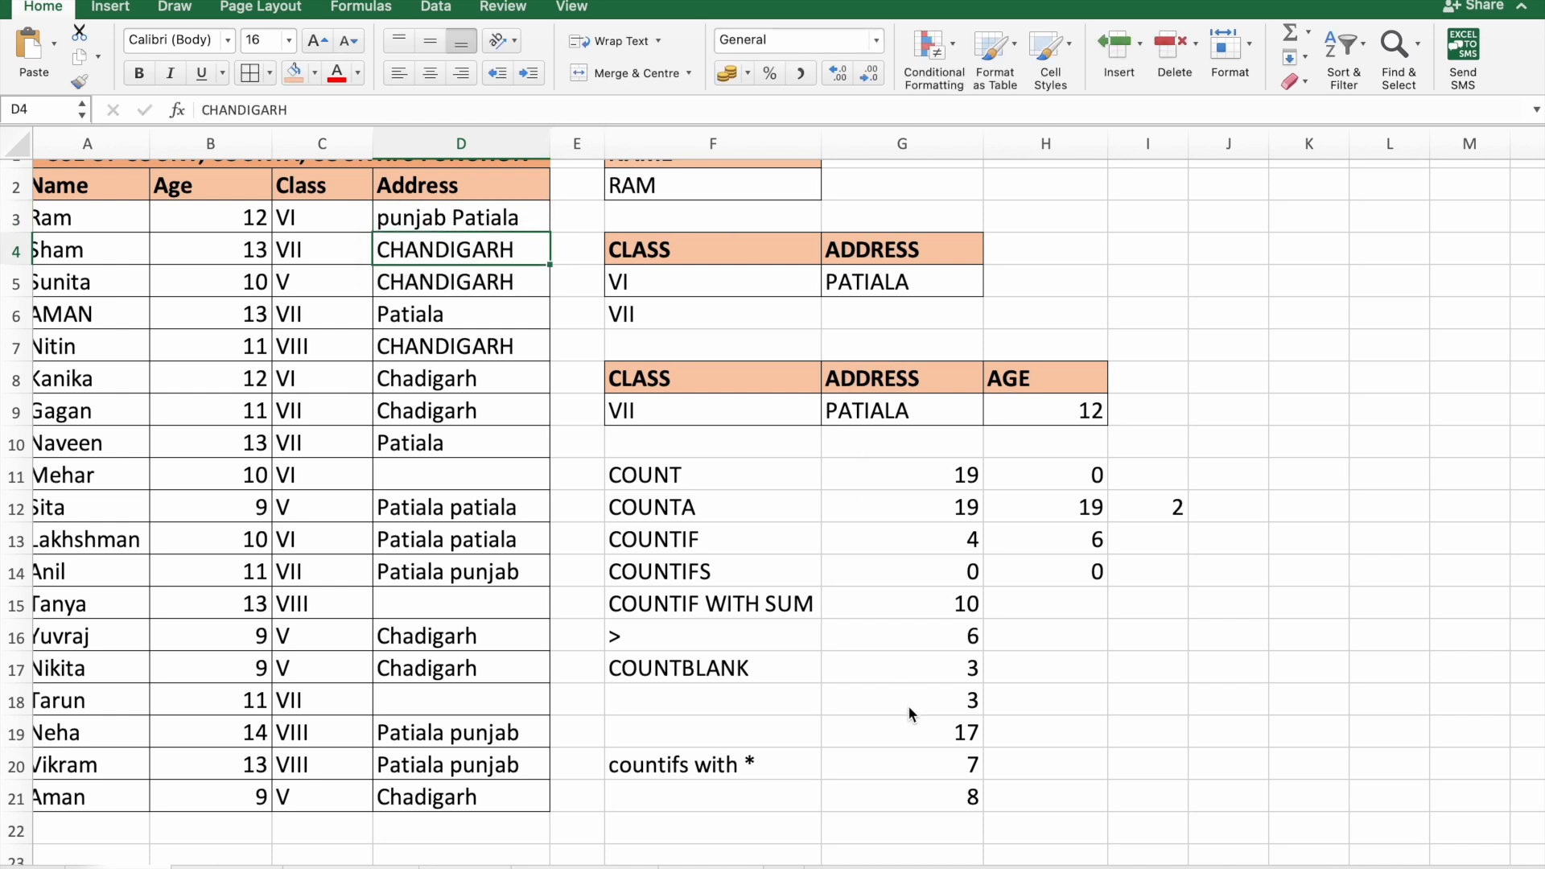
- Compare the trailing-wildcard formula in G20 with the formula in G21 that has wildcards on both sides
double_click(919, 766)
key(Return)
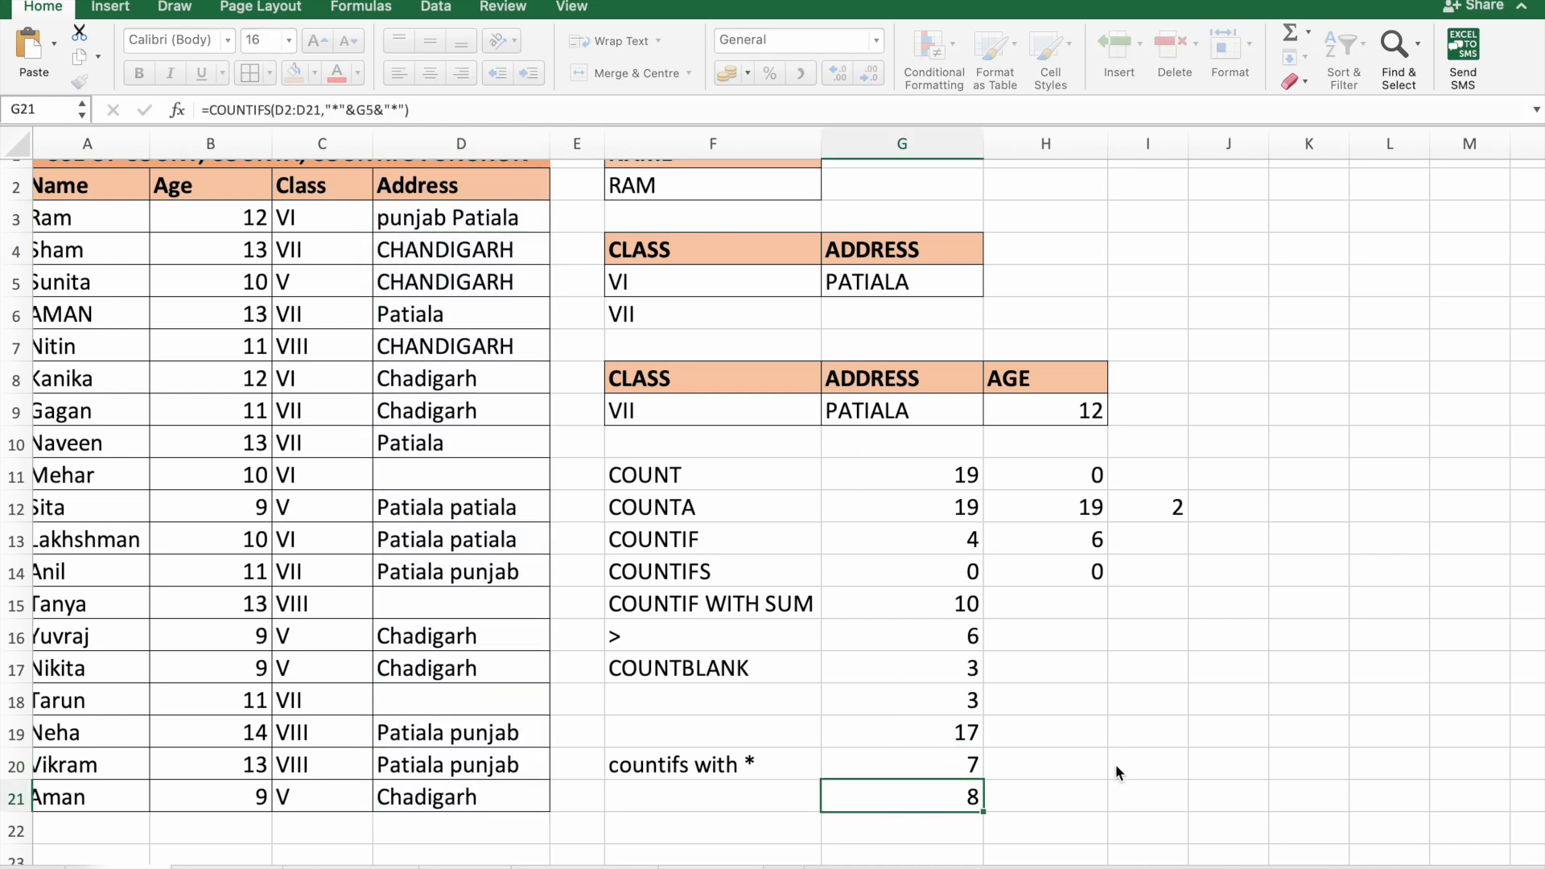
double_click(975, 803)
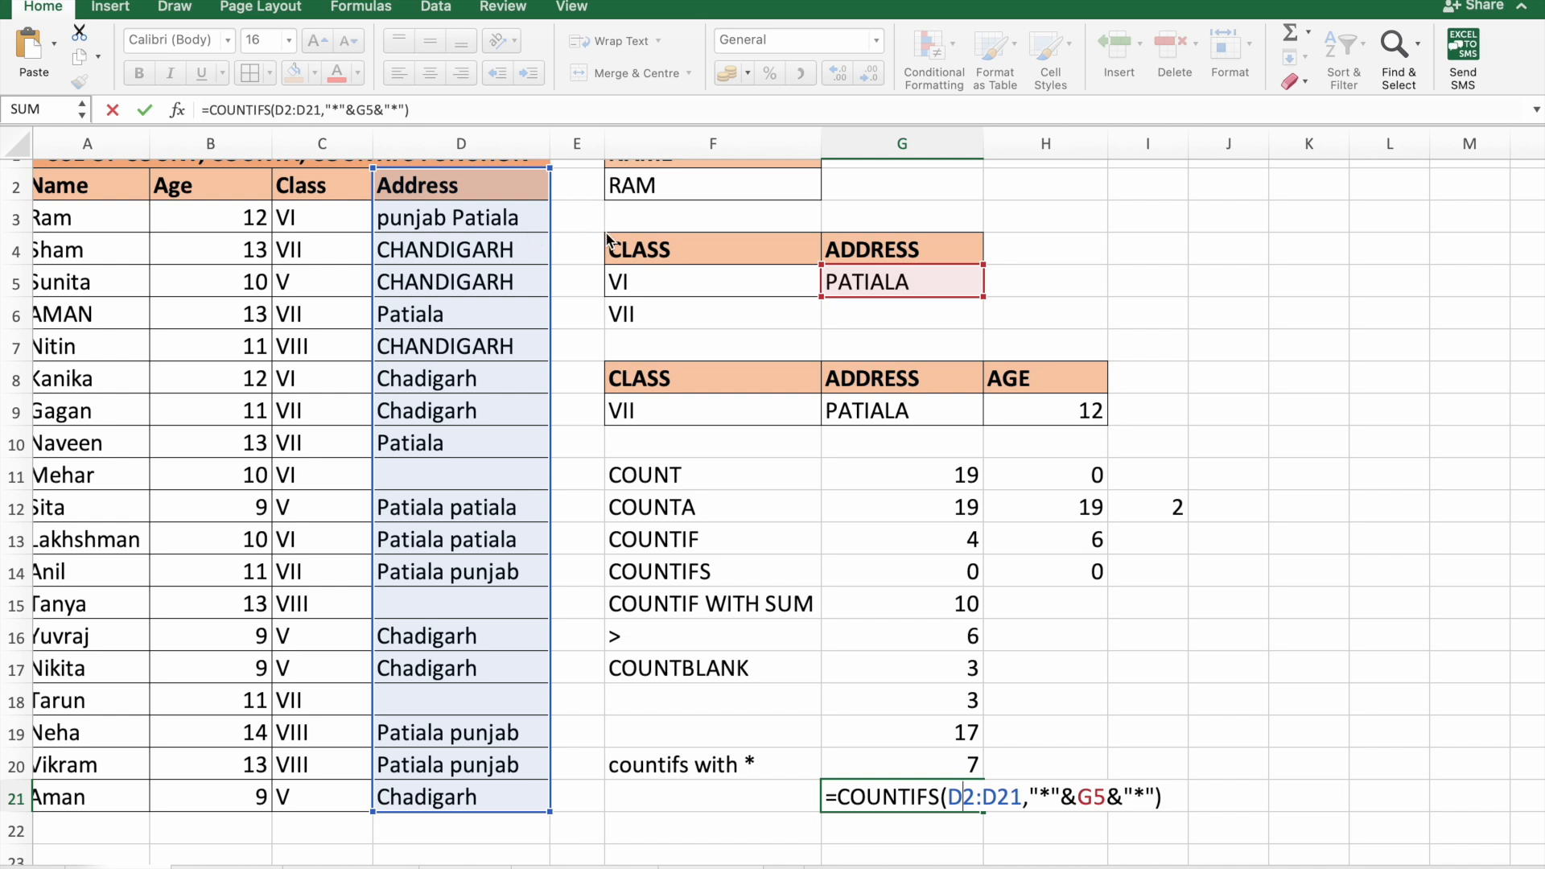
key(Return)
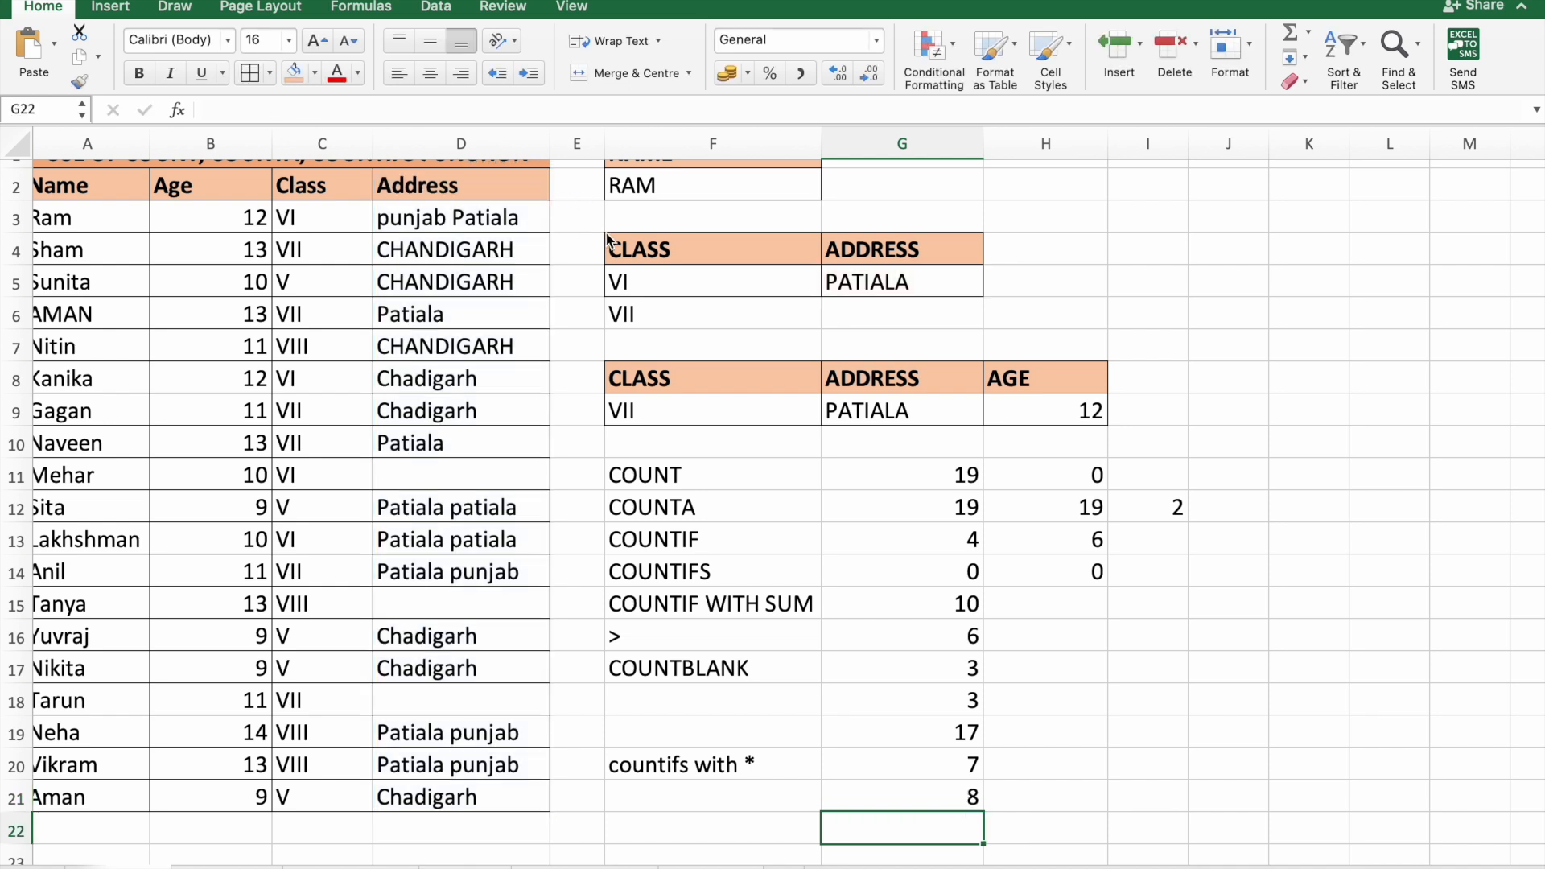